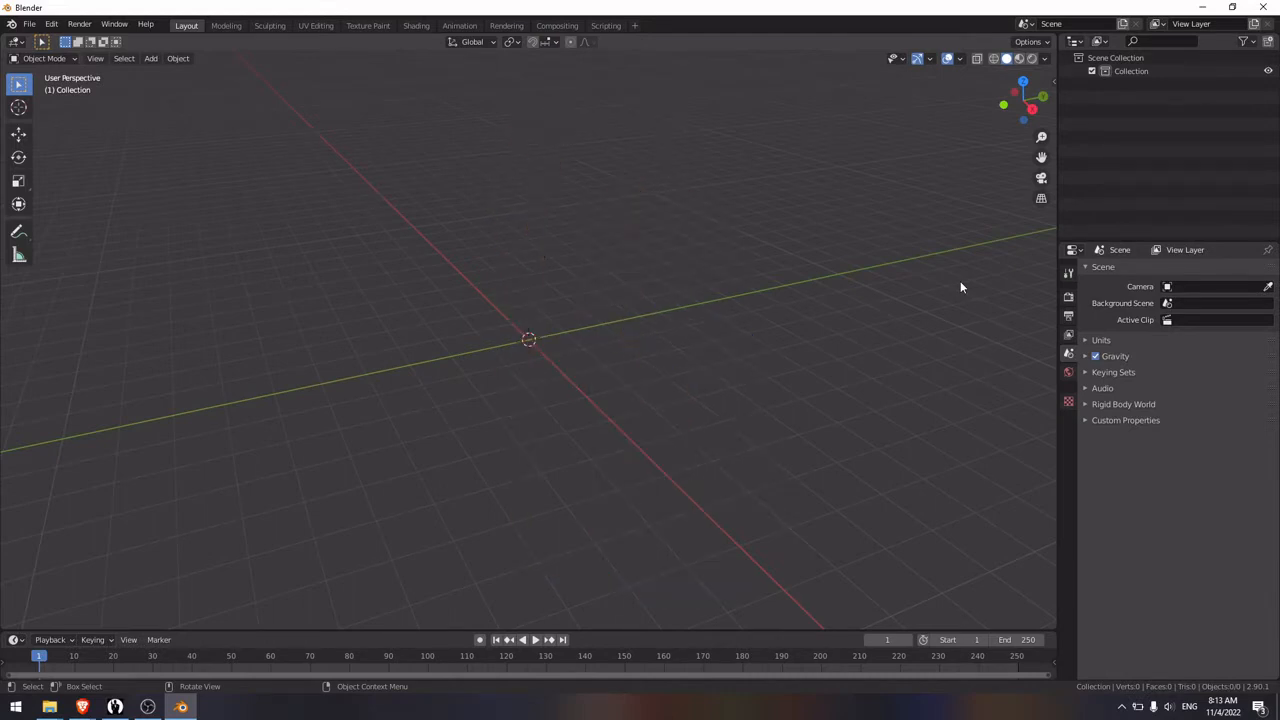
Step: Switch to the Super Smash Bros. Setup Editor and load the End Screen Logos Object for editing in the Model Editor
{"action": "left_click", "coordinate": [115, 707]}
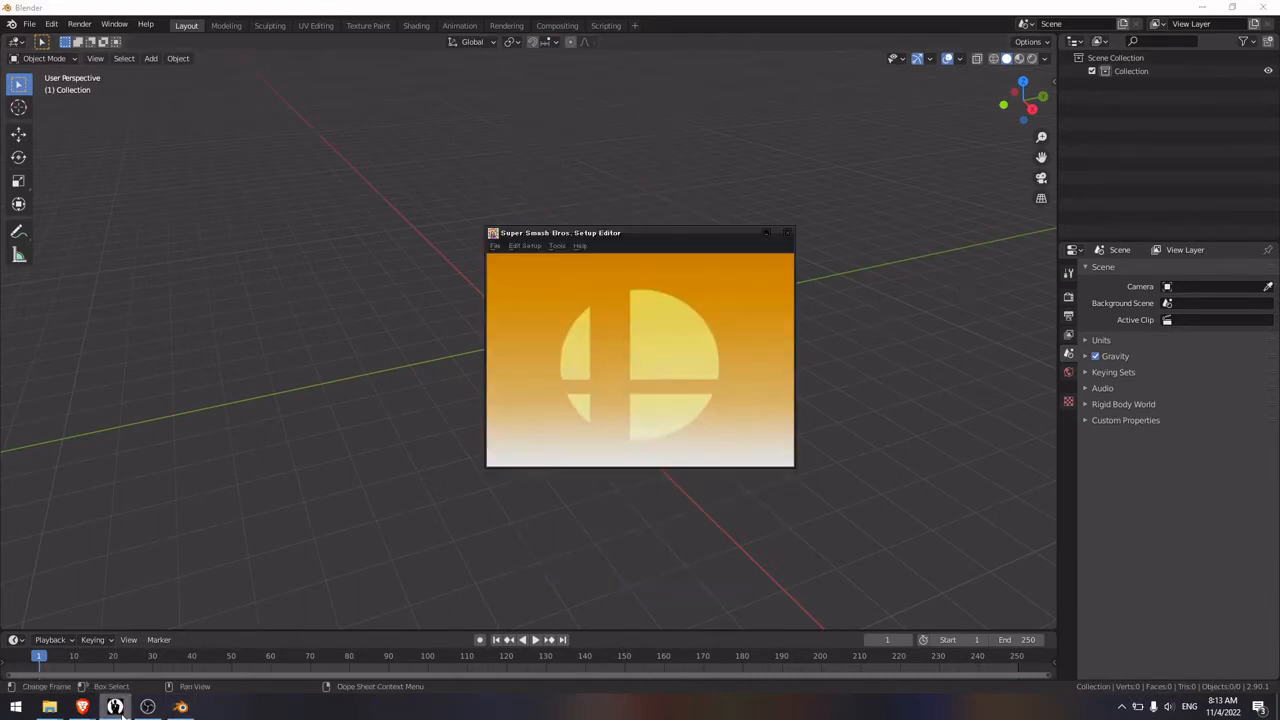
{"action": "left_click", "coordinate": [557, 246]}
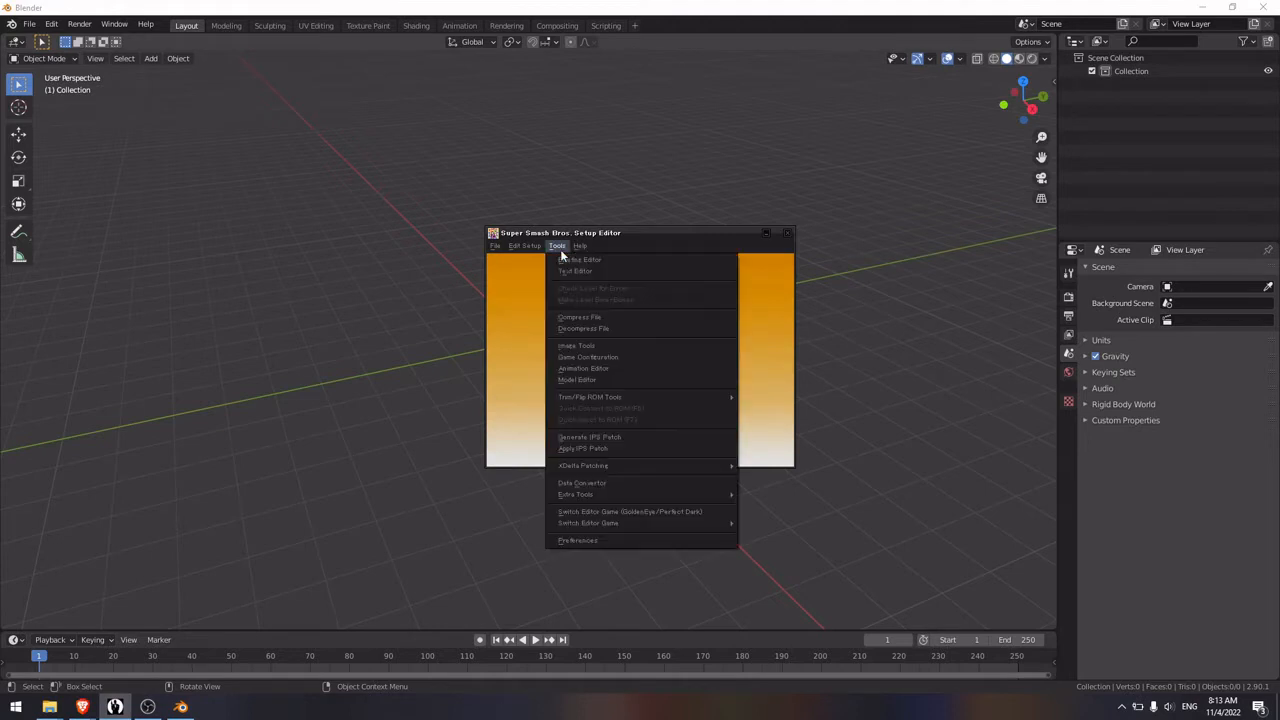
{"action": "left_click", "coordinate": [614, 381]}
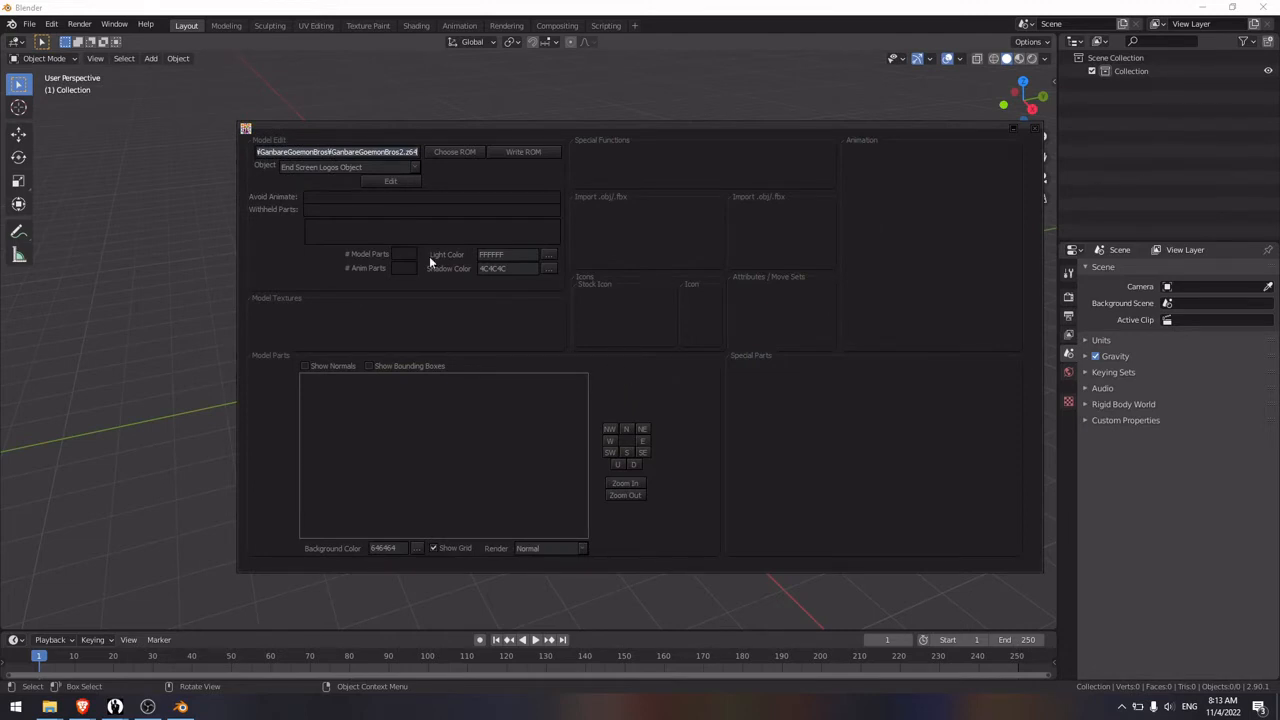
{"action": "left_click", "coordinate": [418, 172]}
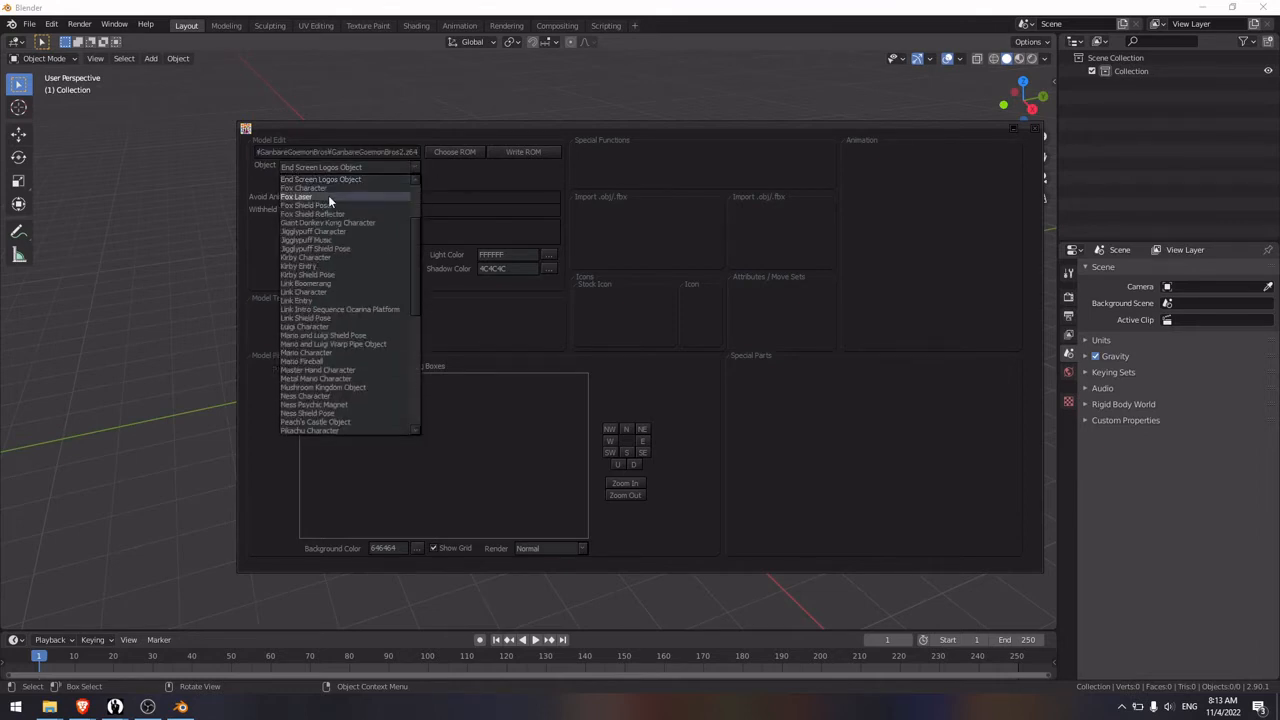
{"action": "left_click", "coordinate": [381, 179]}
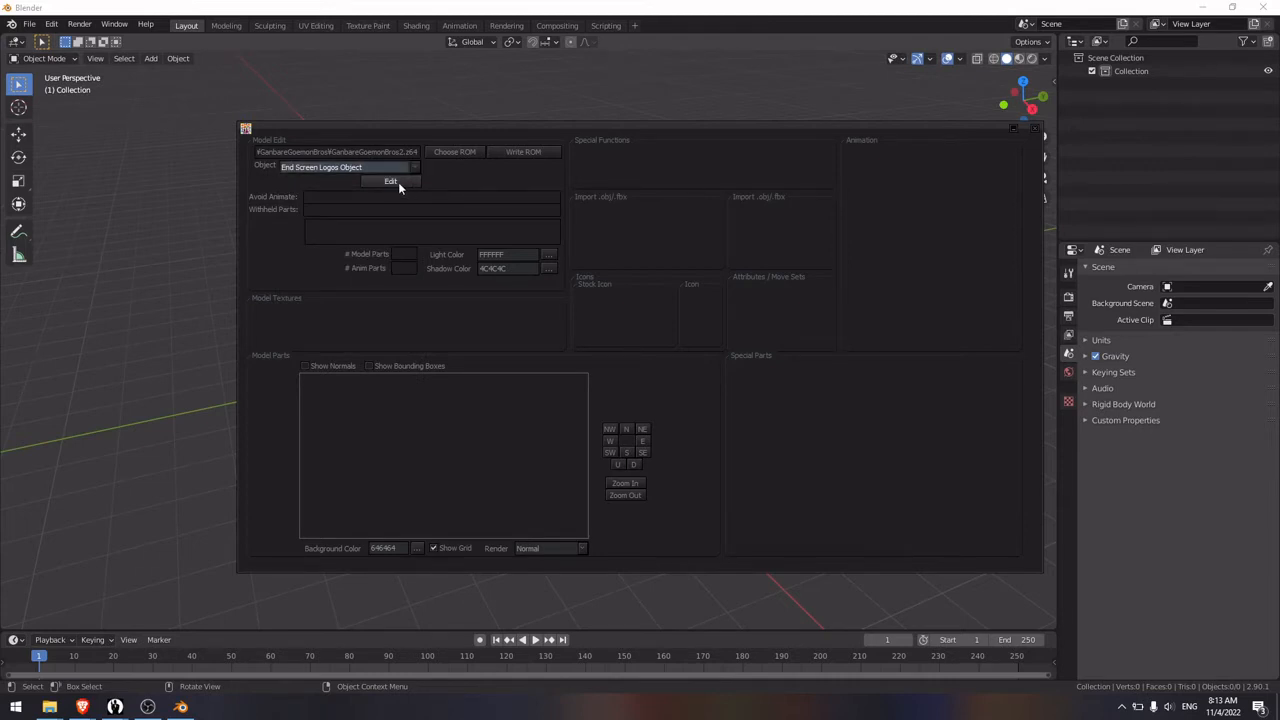
{"action": "left_click", "coordinate": [398, 182]}
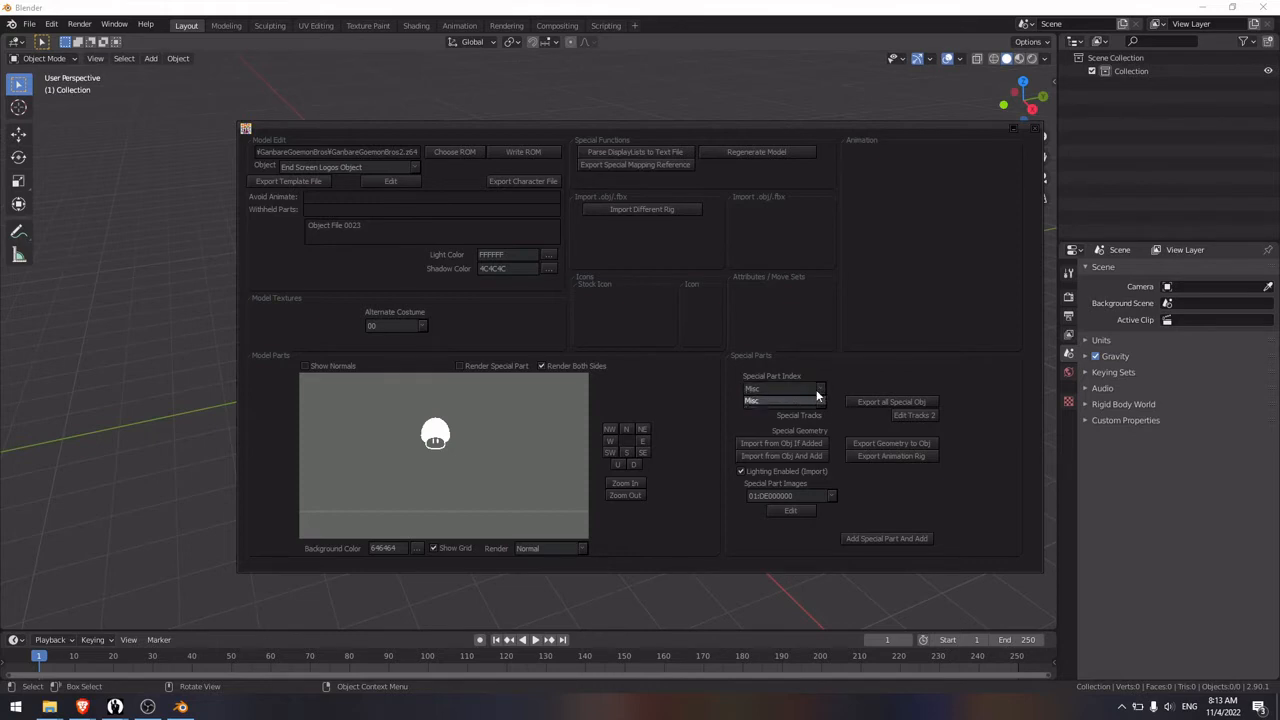
Step: Preview the Misc 01, 02 and 04 special parts of the logos object, ending with Misc 0B selected
{"action": "left_click", "coordinate": [819, 403]}
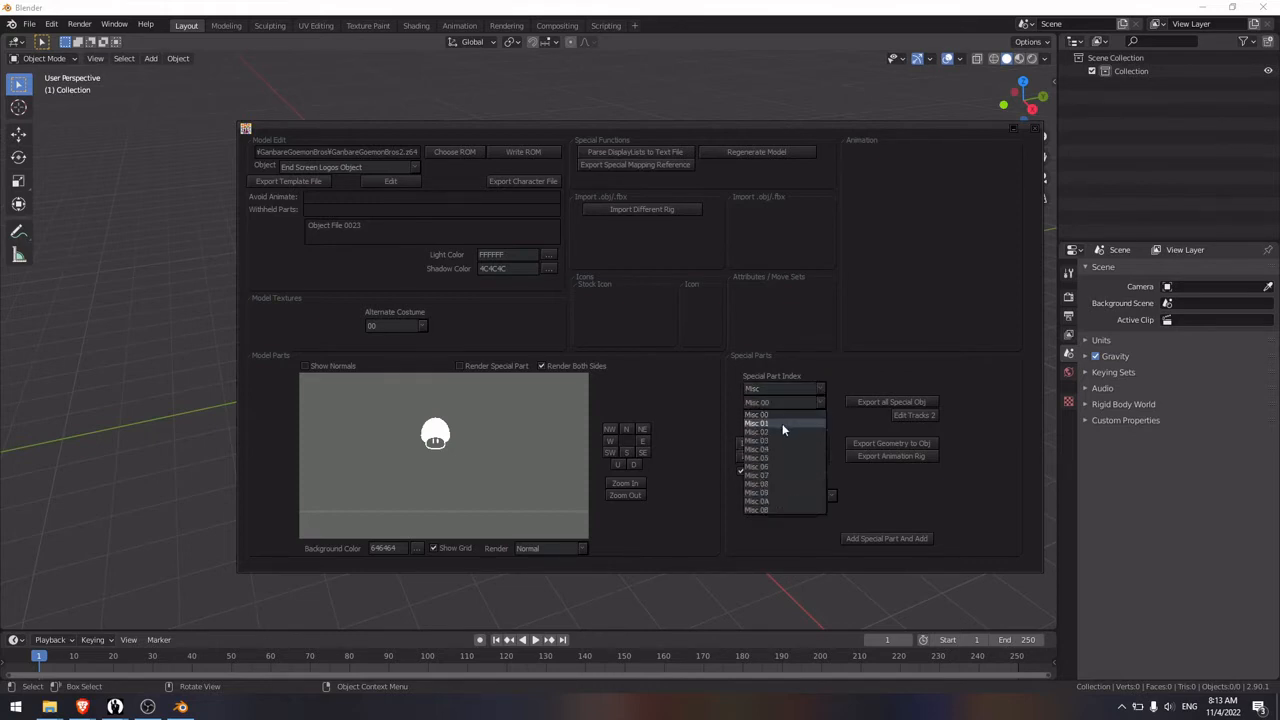
{"action": "left_click", "coordinate": [783, 424]}
{"action": "left_click", "coordinate": [819, 405]}
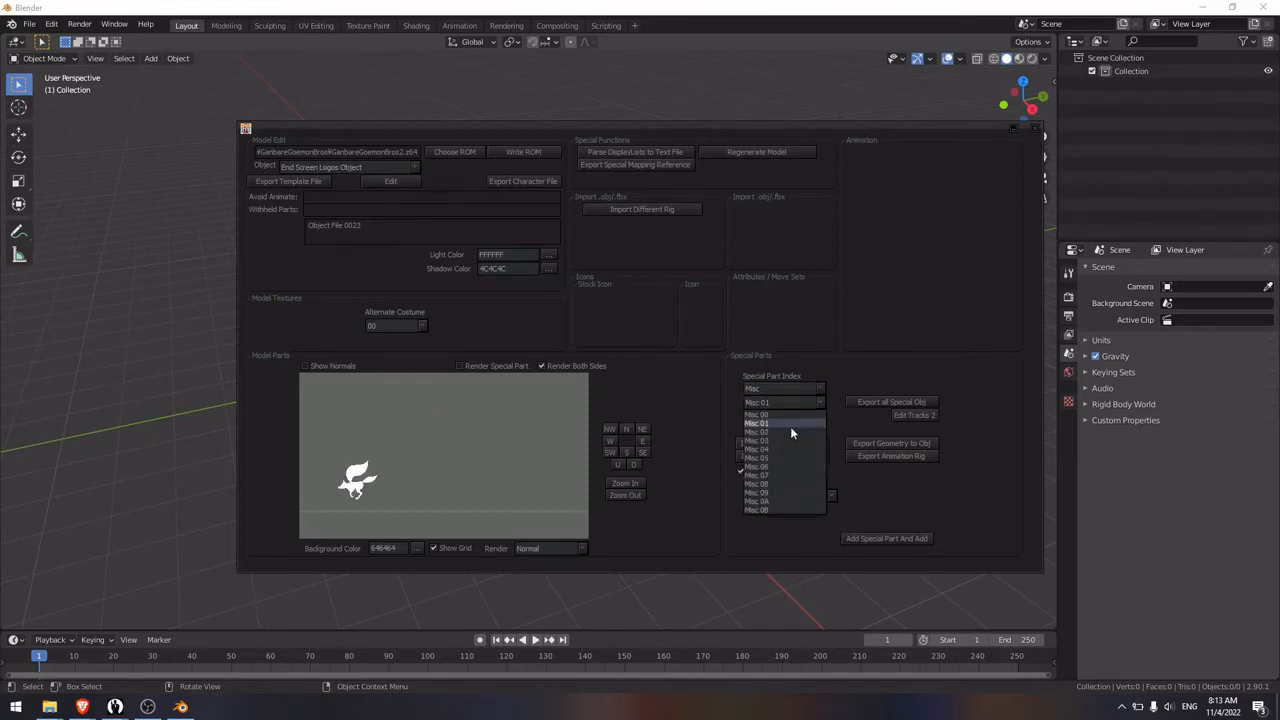
{"action": "left_click", "coordinate": [774, 432]}
{"action": "left_click", "coordinate": [812, 405]}
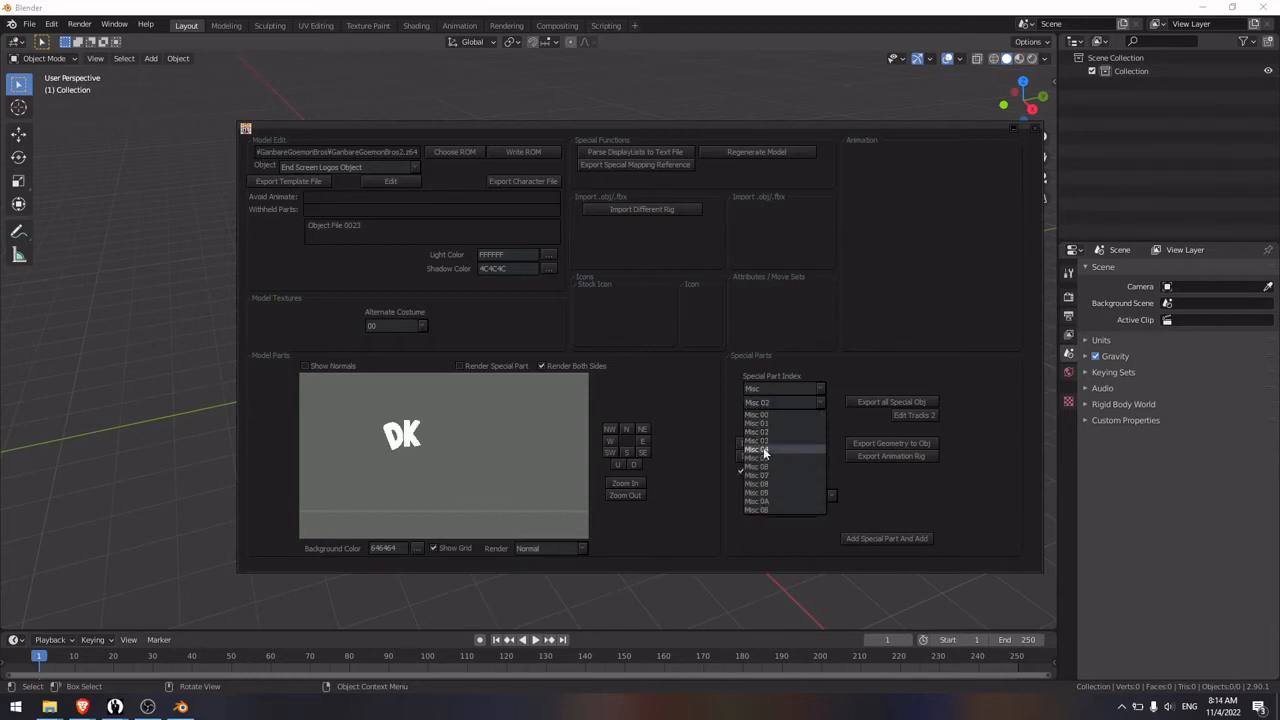
{"action": "left_click", "coordinate": [764, 452]}
{"action": "left_click", "coordinate": [819, 405]}
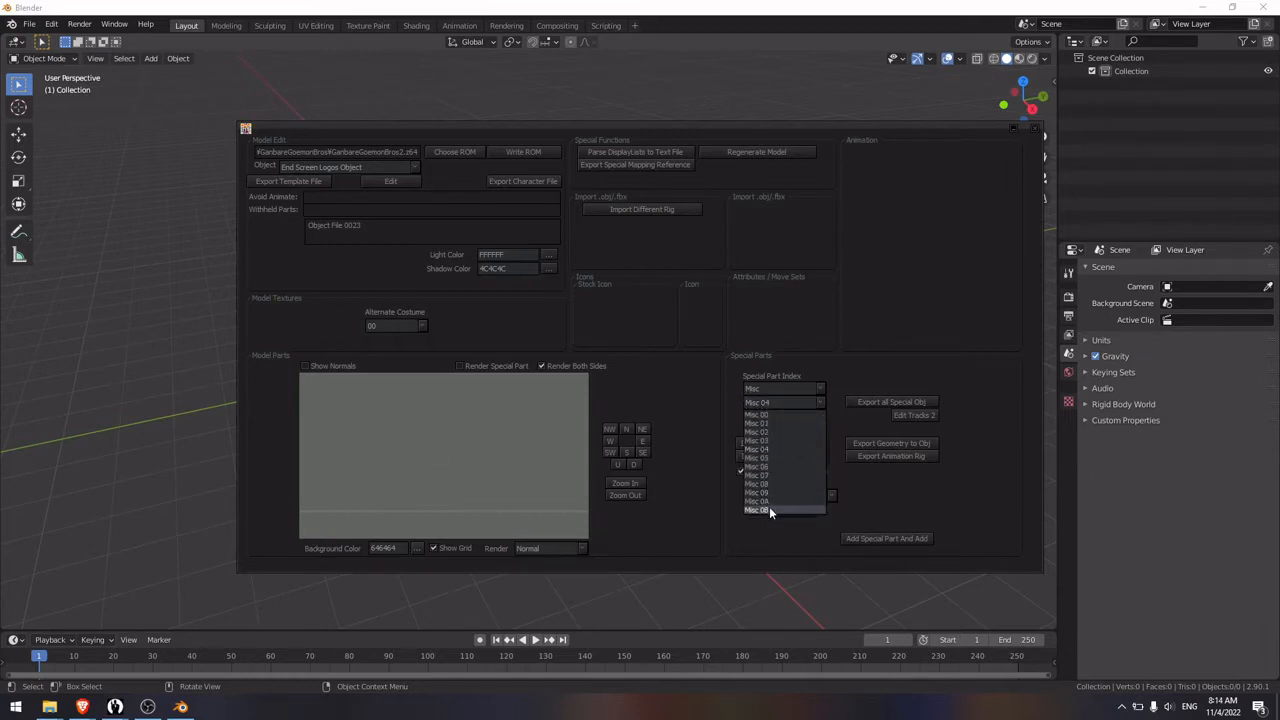
{"action": "left_click", "coordinate": [769, 509]}
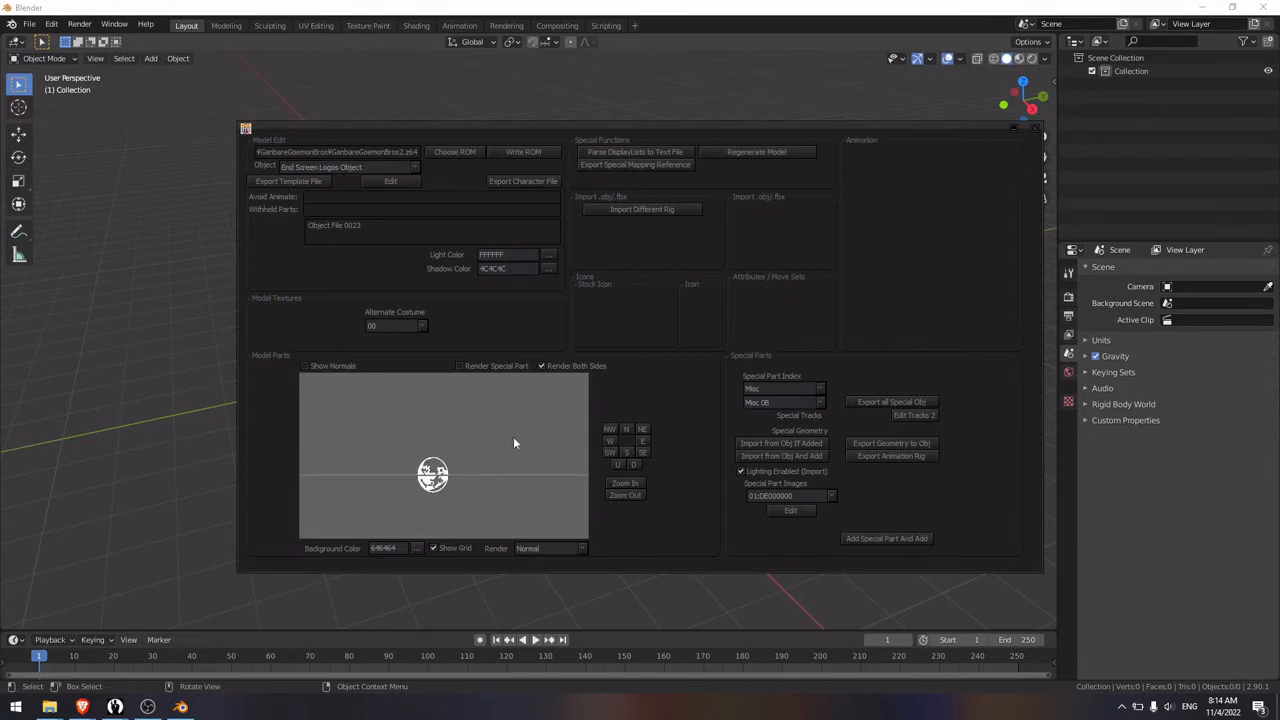
Step: Export the Misc 0B logo geometry as End Screen Logos Object Extra Header 0B.fbx in the Brian_Quest64_v1 folder
{"action": "scroll", "coordinate": [513, 443], "scroll_direction": "up", "scroll_amount": 5}
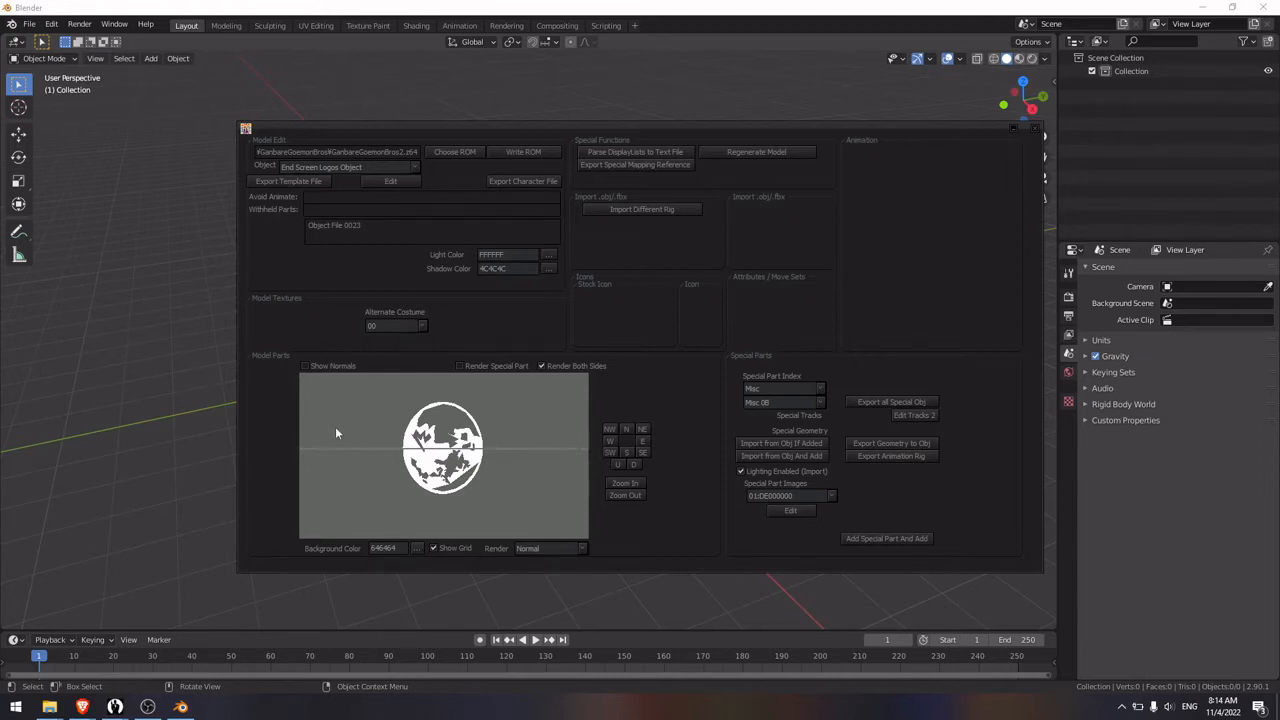
{"action": "left_click", "coordinate": [887, 442]}
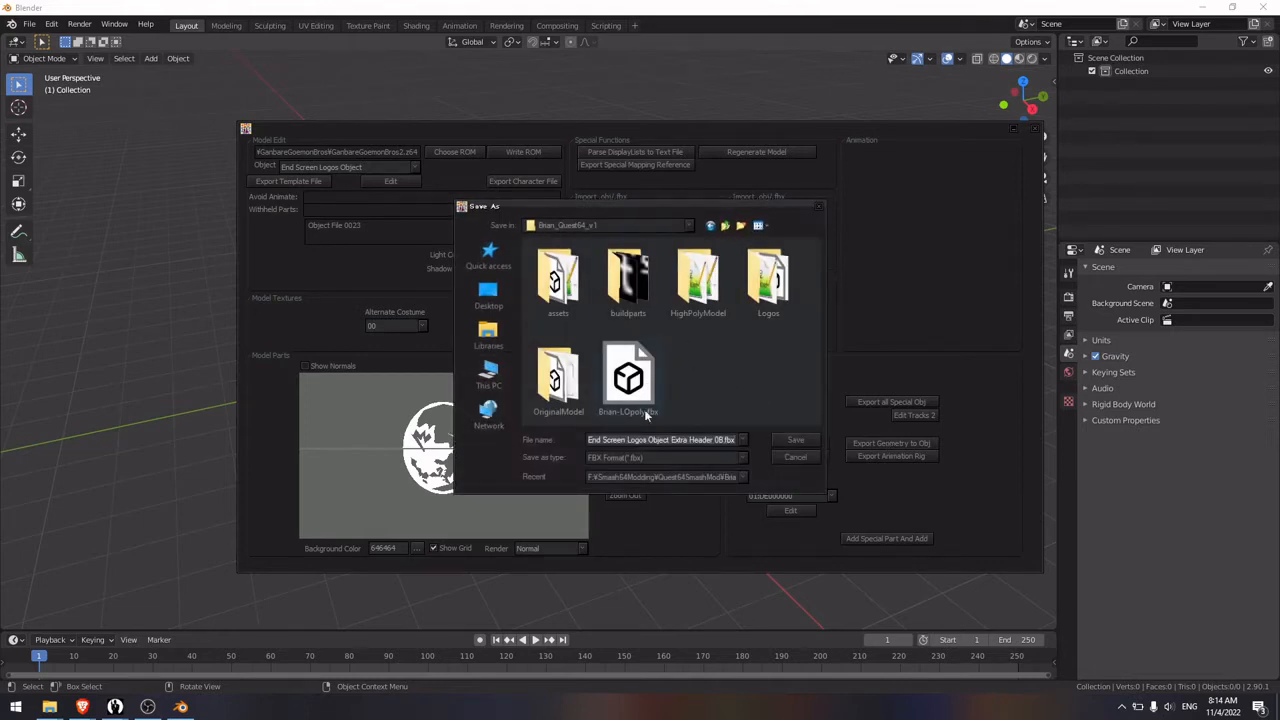
{"action": "left_click", "coordinate": [786, 441]}
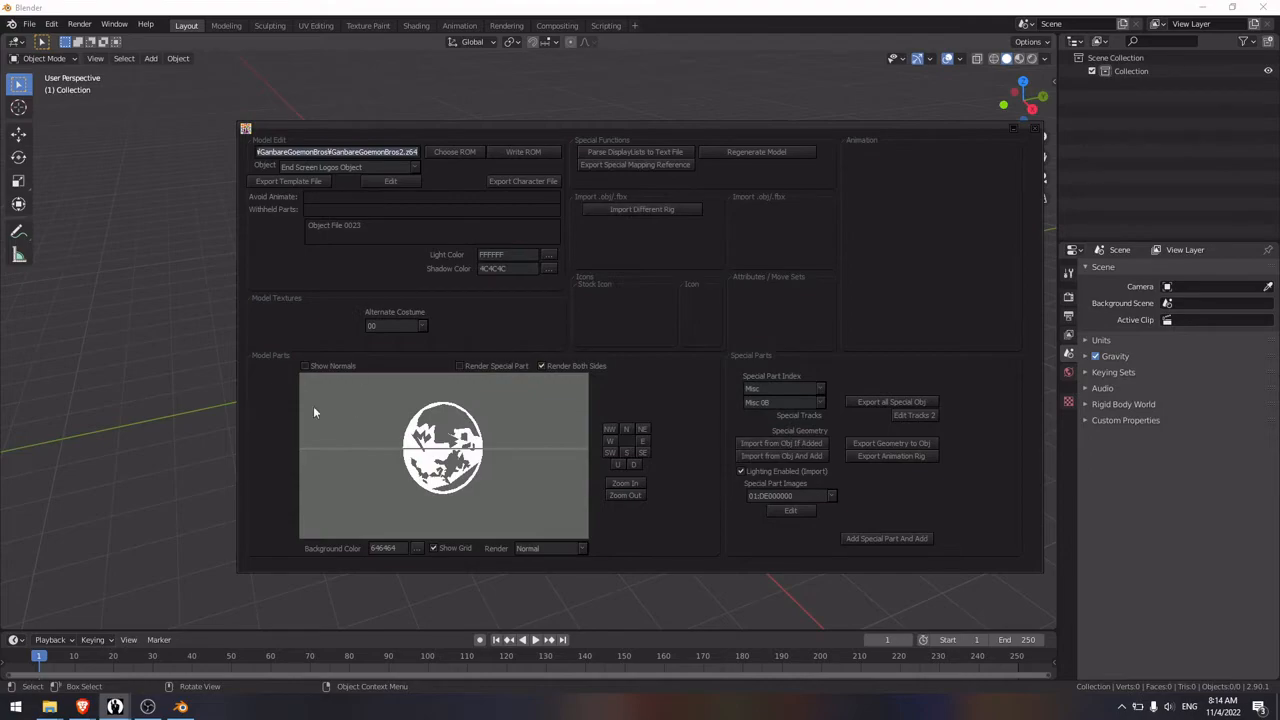
Step: Switch to File Explorer and locate the exported End Screen Logos FBX in Quest64SmashMod's Brian_Quest64_v1 folder
{"action": "mouse_move", "coordinate": [52, 706]}
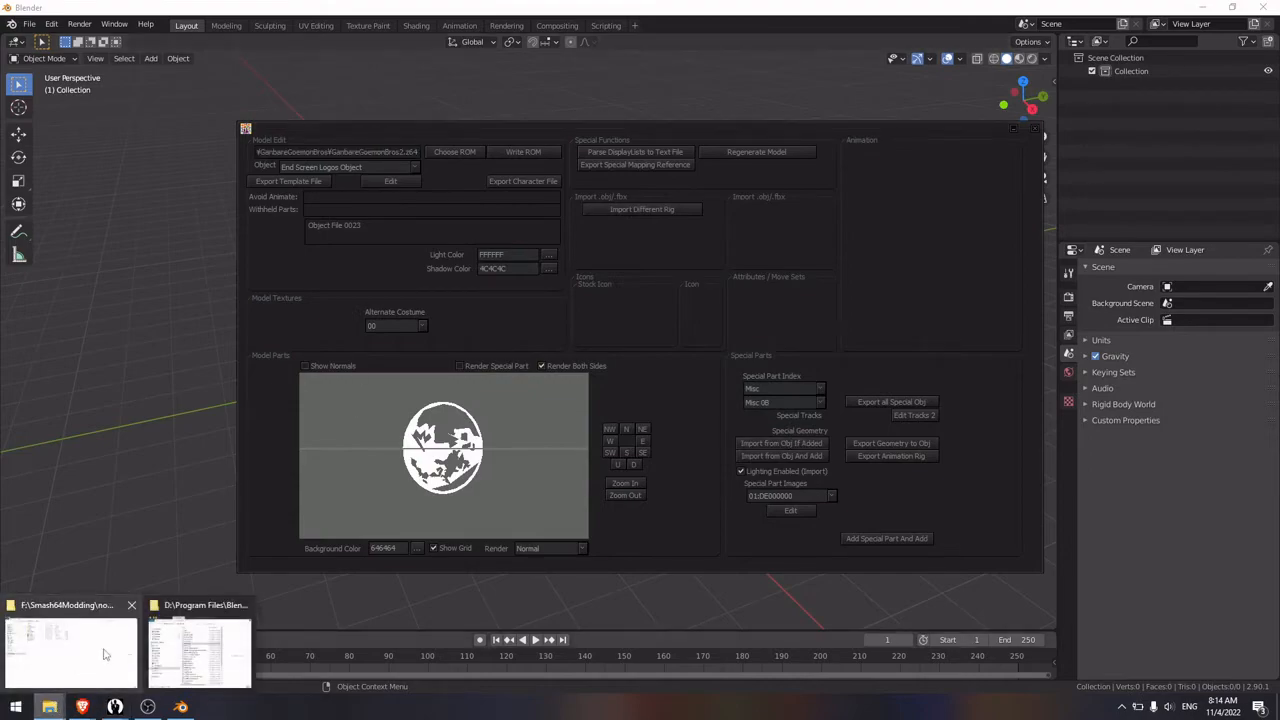
{"action": "mouse_move", "coordinate": [160, 655]}
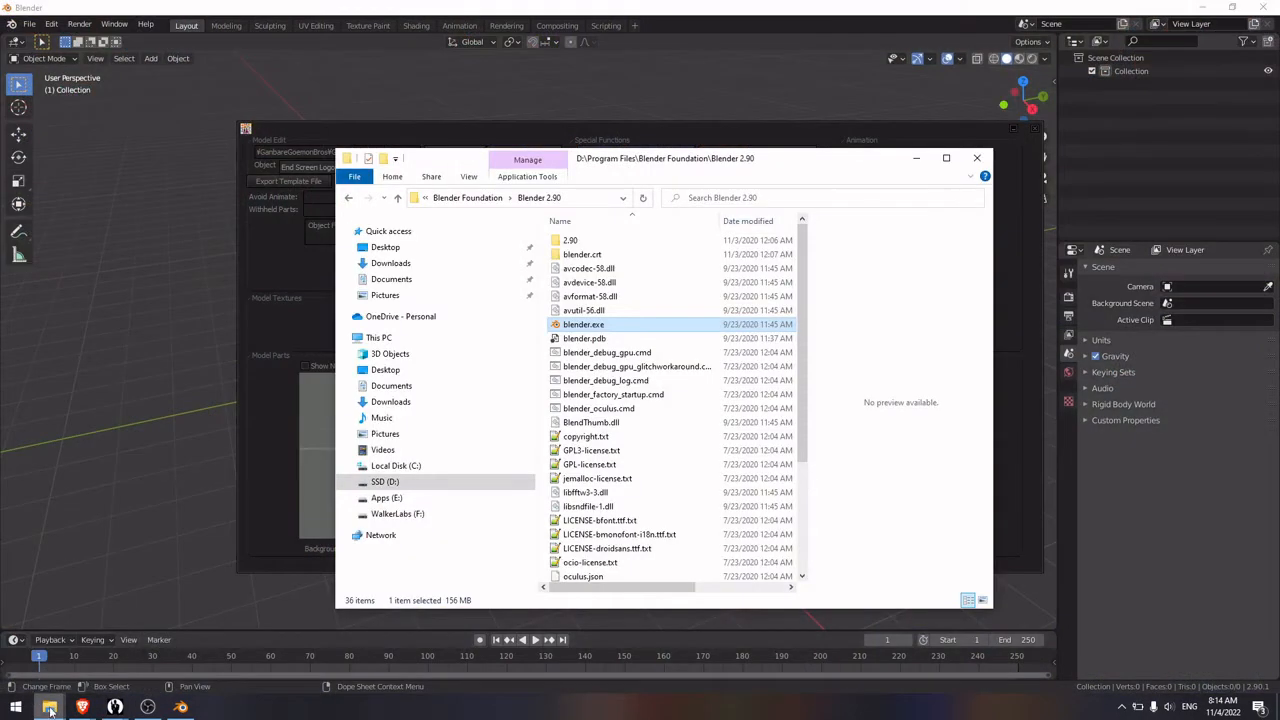
{"action": "left_click", "coordinate": [70, 650]}
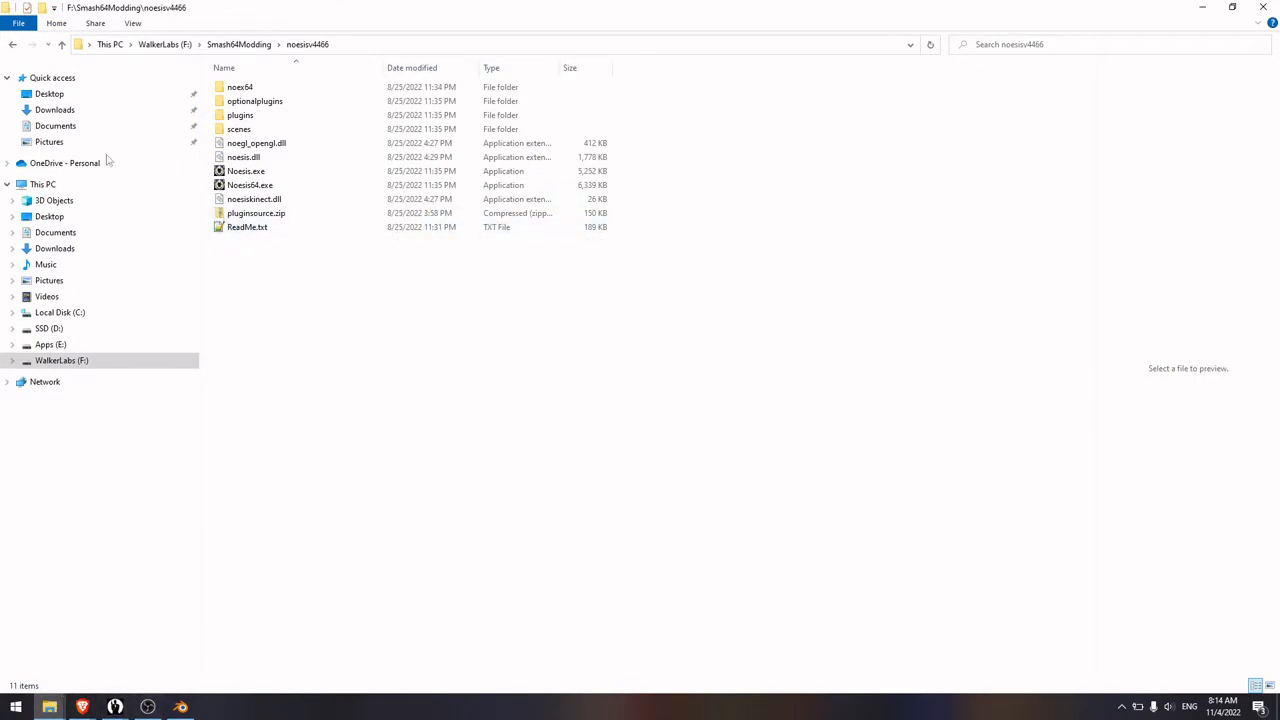
{"action": "key", "text": "alt+Up"}
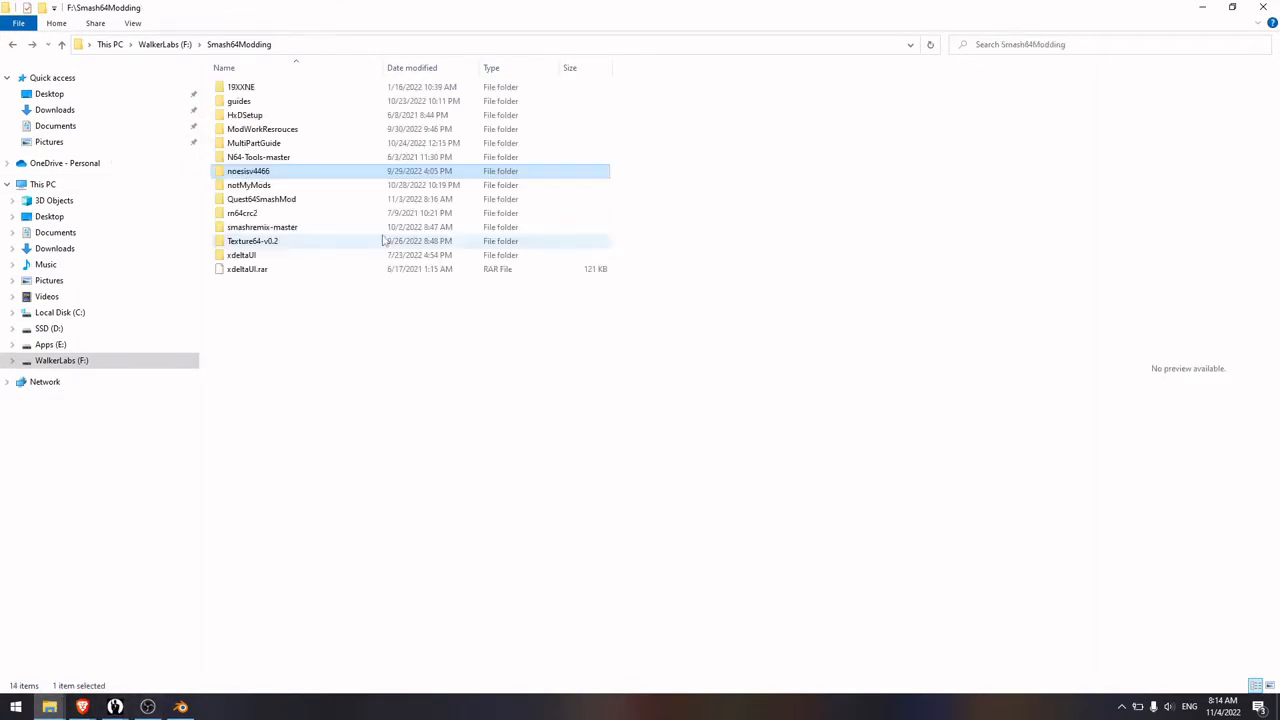
{"action": "double_click", "coordinate": [268, 200]}
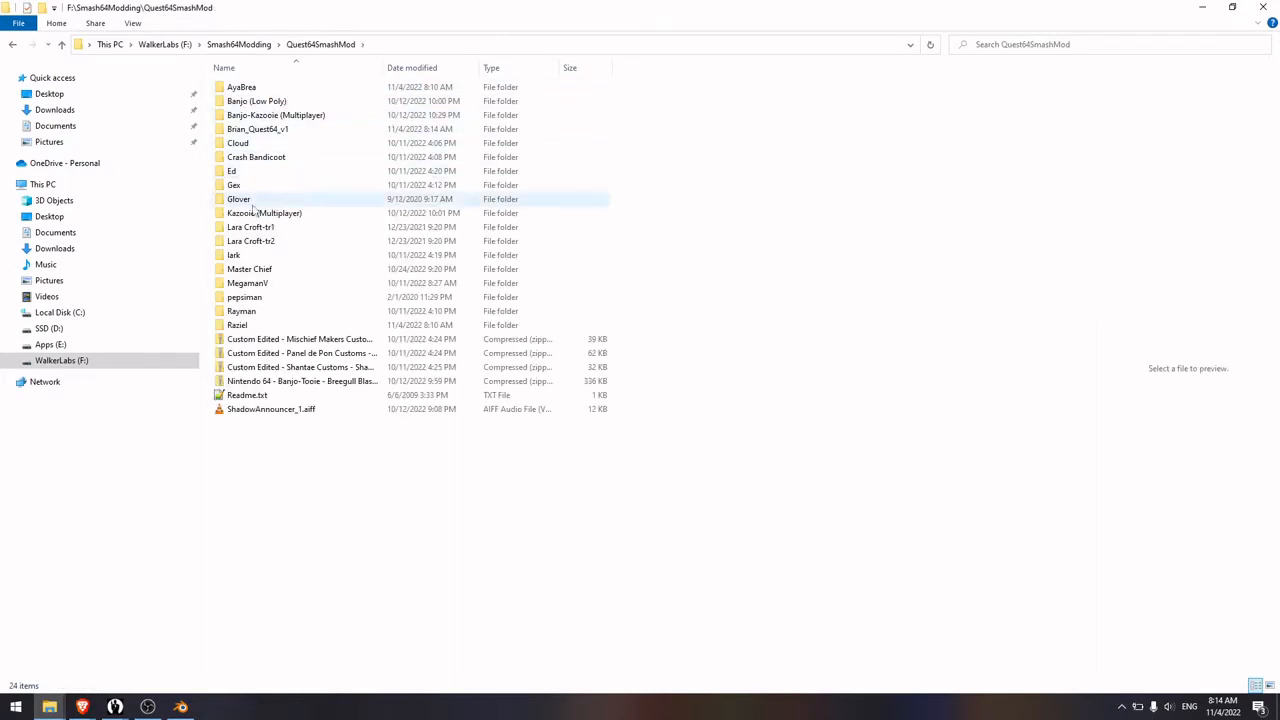
{"action": "left_click", "coordinate": [244, 131]}
{"action": "double_click", "coordinate": [244, 133]}
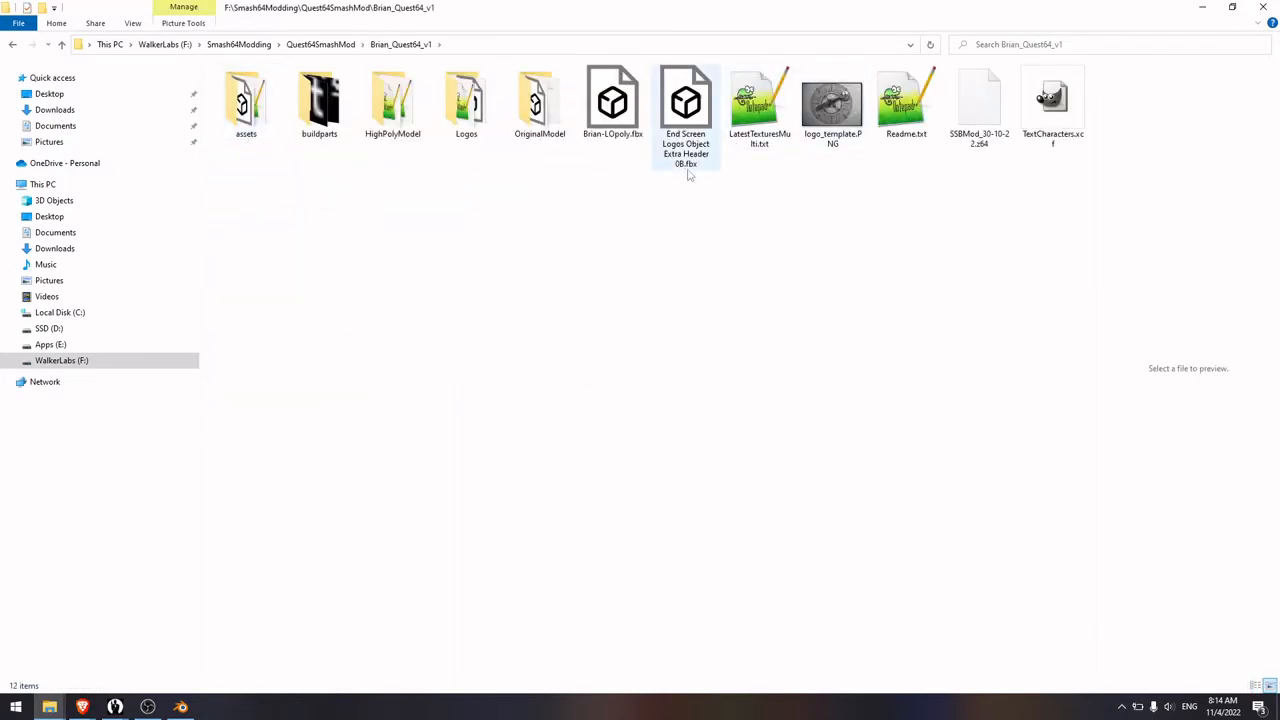
{"action": "left_click", "coordinate": [703, 100]}
{"action": "double_click", "coordinate": [704, 96]}
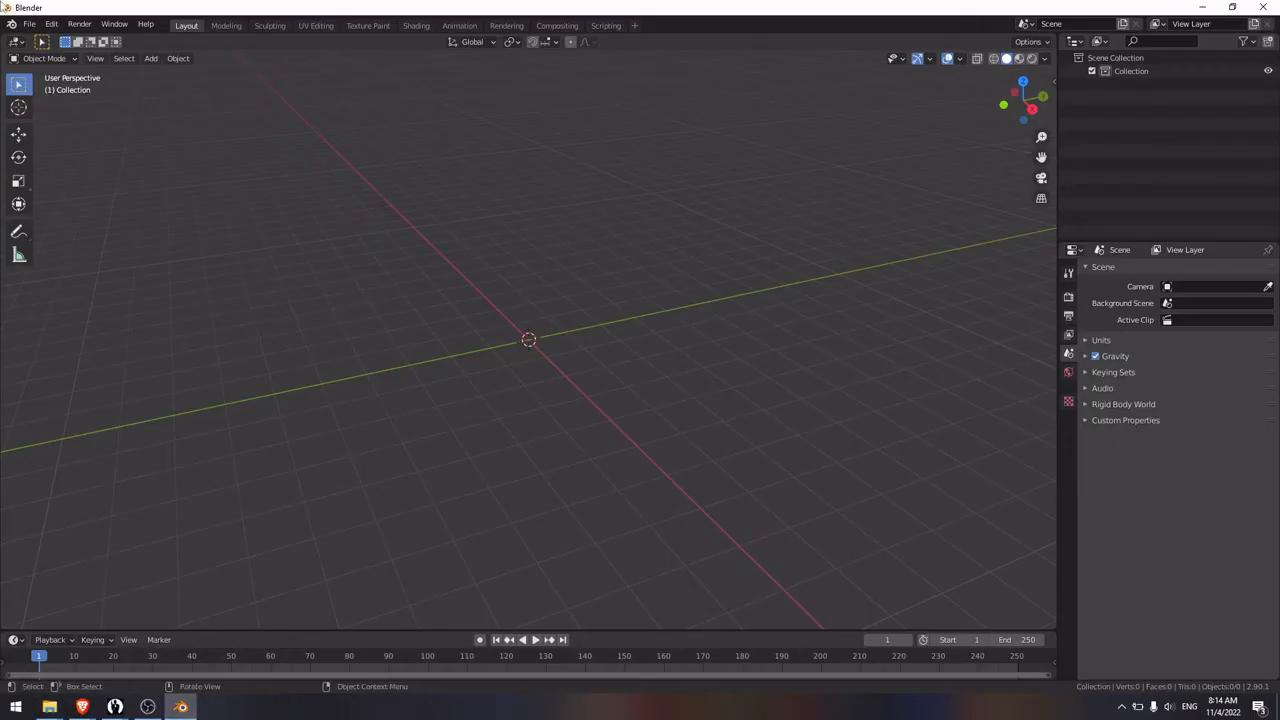
Step: Switch to Blender and try to import End Screen Logos Object Extra Header 0B.fbx from the Brian_Quest64_v1 folder
{"action": "left_click", "coordinate": [29, 25]}
{"action": "mouse_move", "coordinate": [78, 222]}
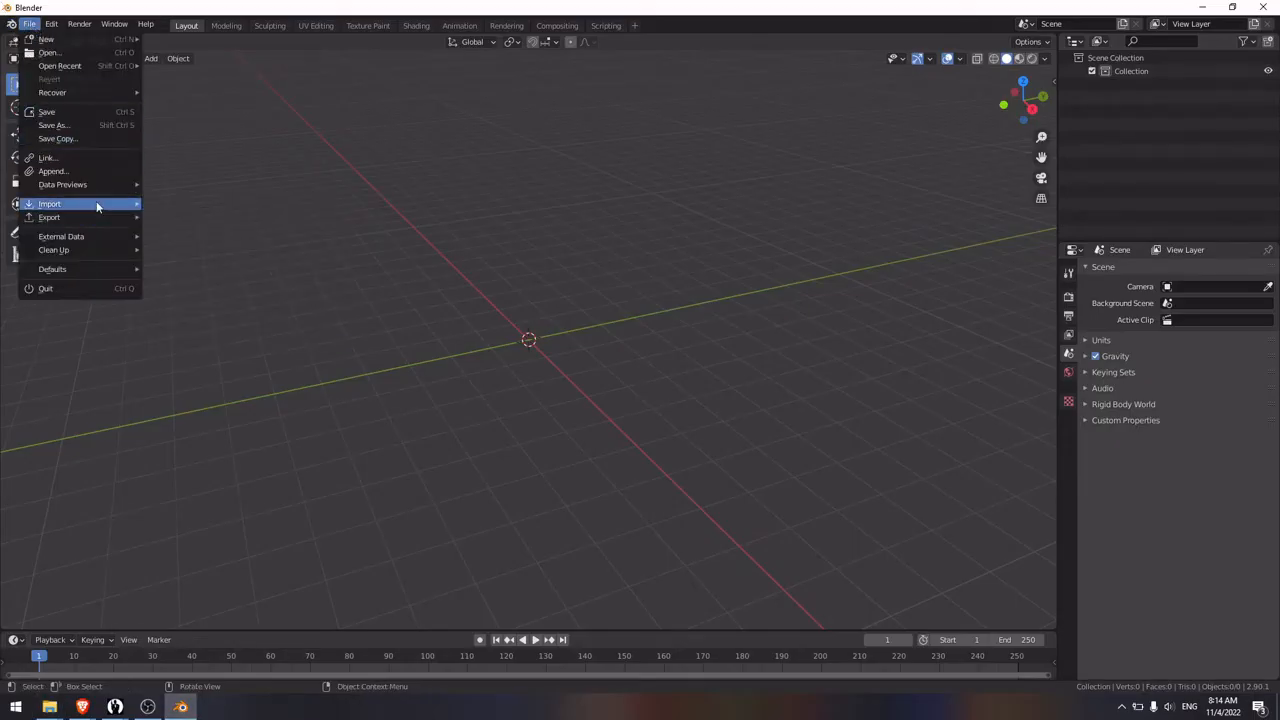
{"action": "left_click", "coordinate": [200, 285]}
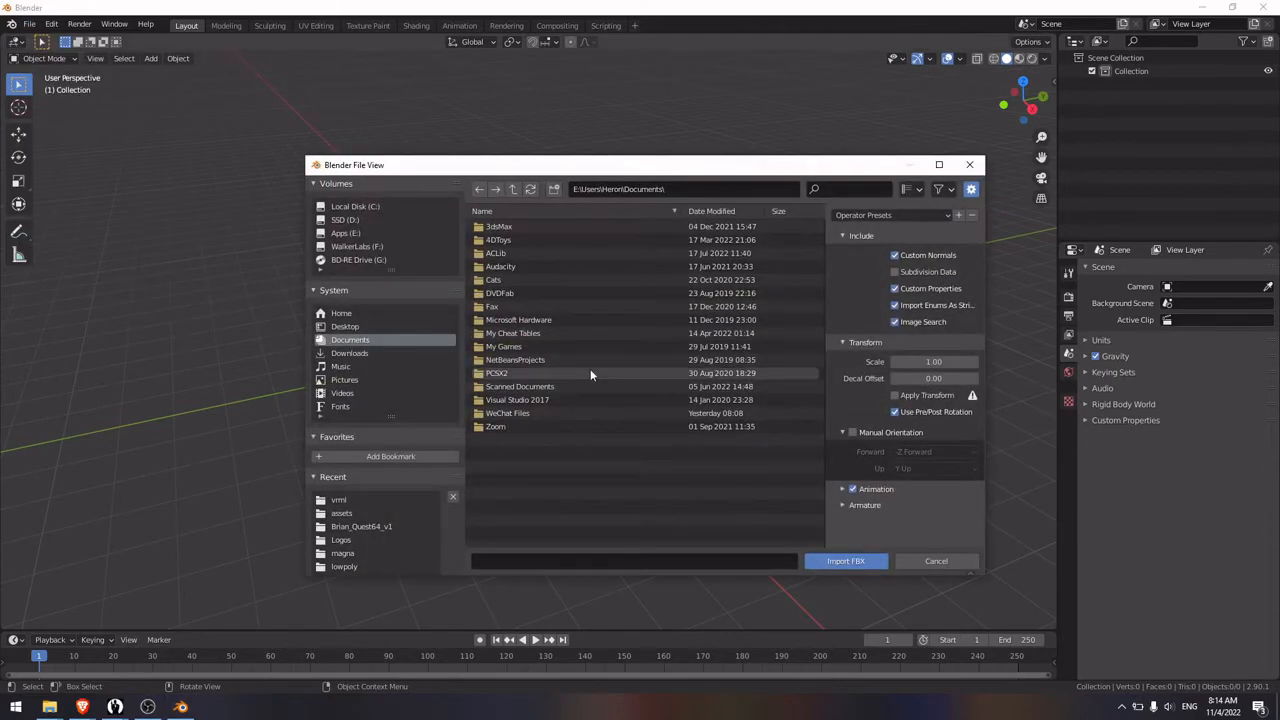
{"action": "left_click", "coordinate": [352, 527]}
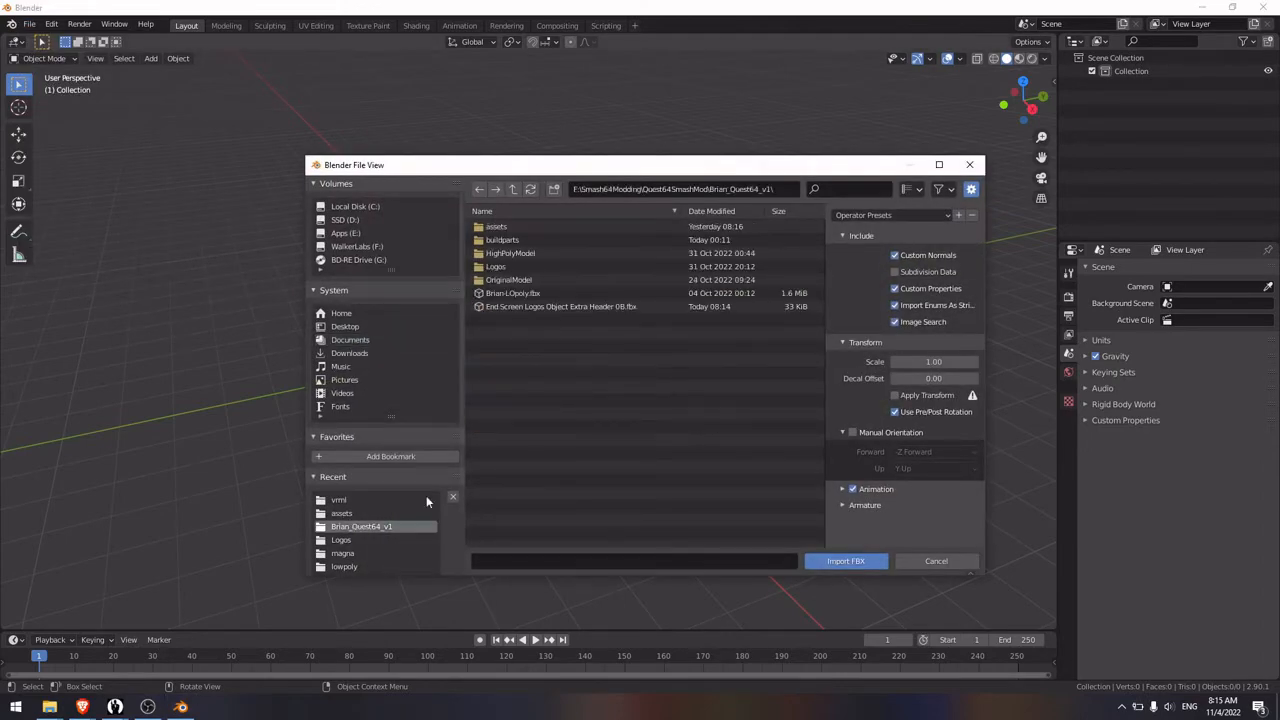
{"action": "double_click", "coordinate": [562, 304]}
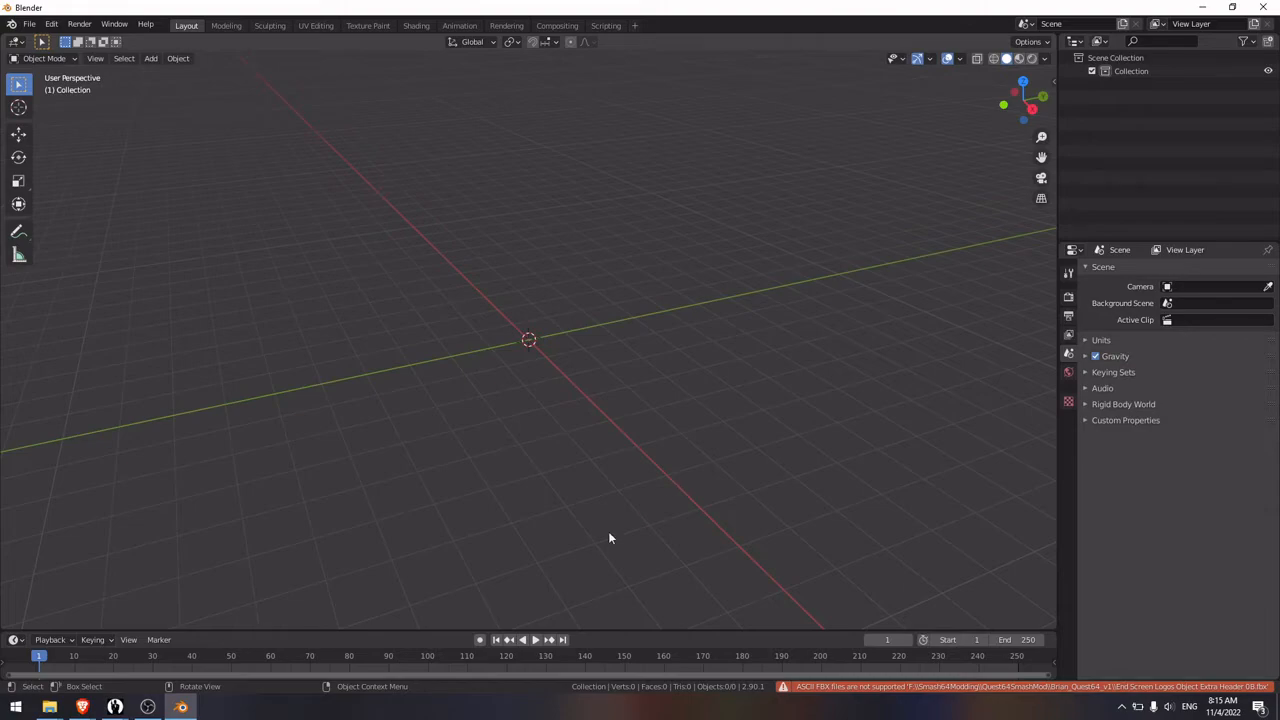
Step: Switch to File Explorer and launch Noesis.exe from the Smash64Modding\noesisv4466 folder
{"action": "mouse_move", "coordinate": [52, 706]}
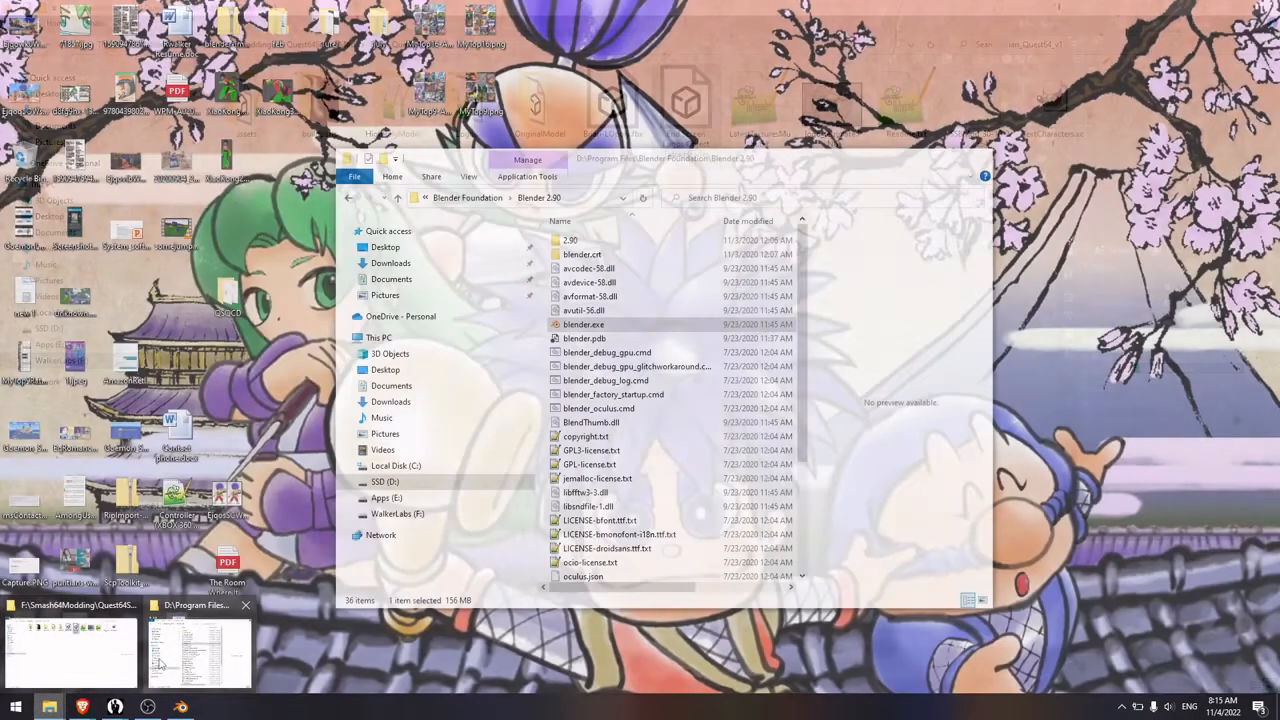
{"action": "left_click", "coordinate": [160, 663]}
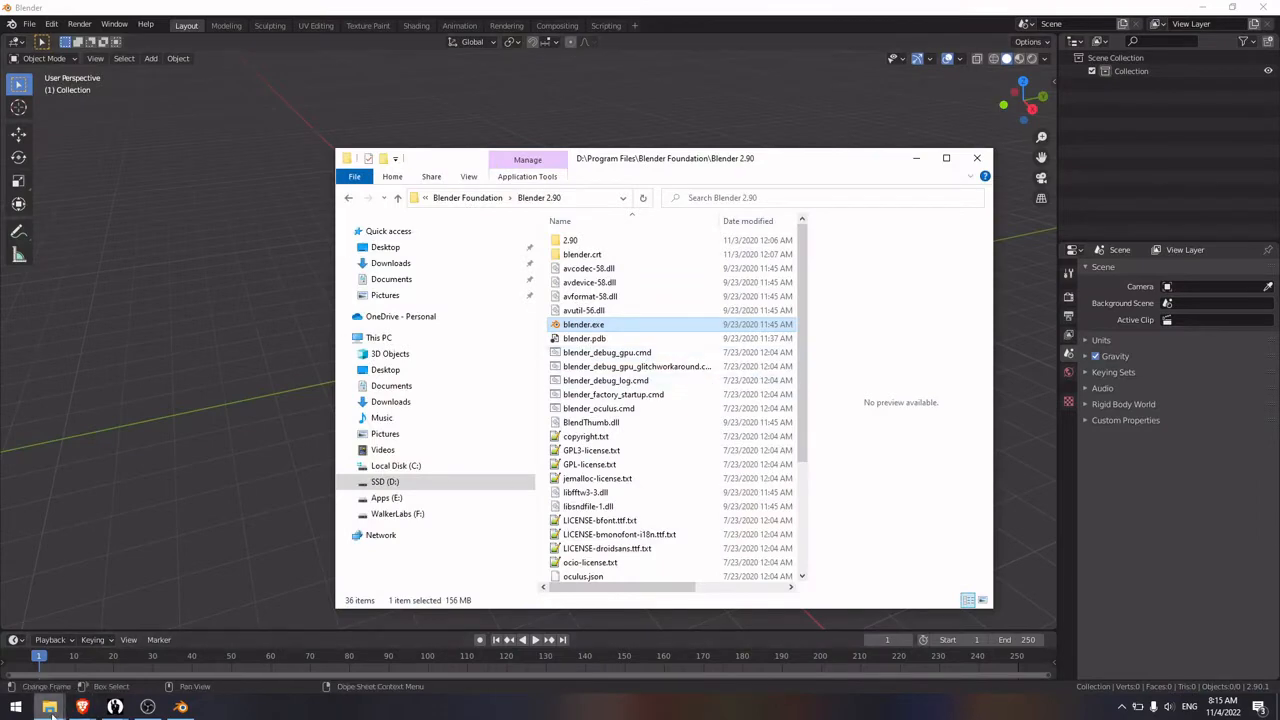
{"action": "mouse_move", "coordinate": [52, 708]}
{"action": "left_click", "coordinate": [67, 661]}
{"action": "key", "text": "BackSpace"}
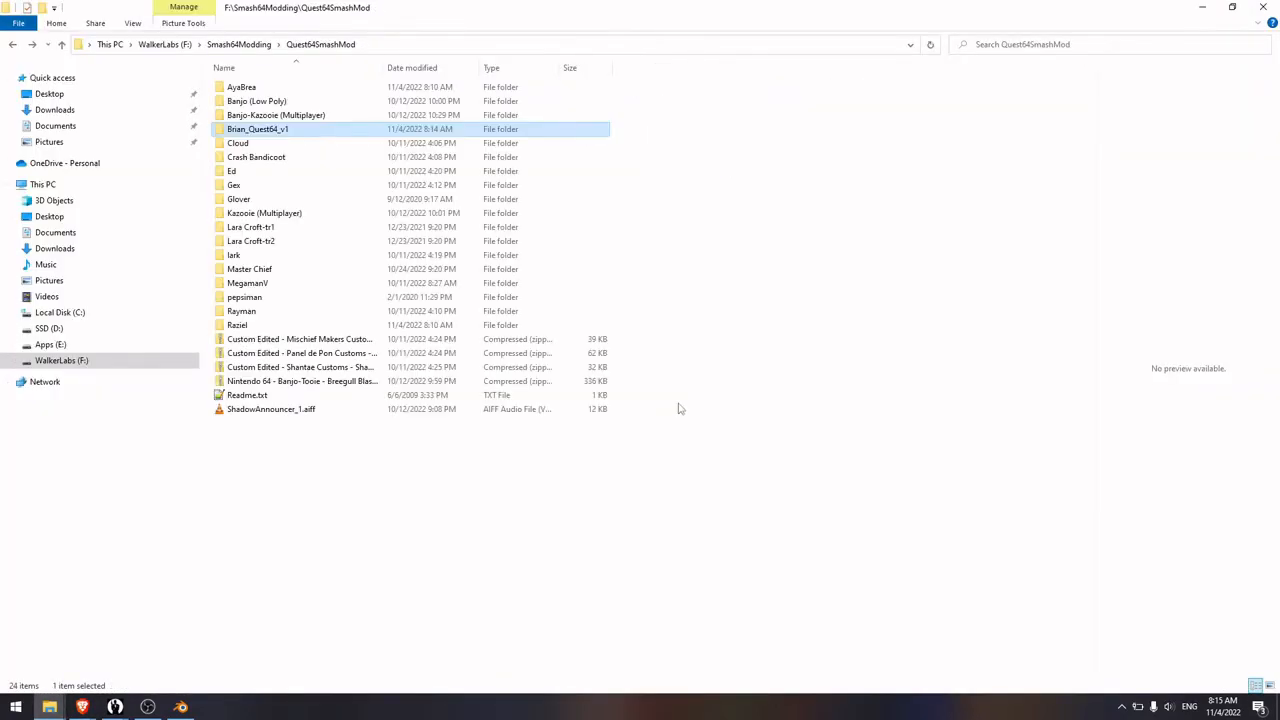
{"action": "key", "text": "BackSpace"}
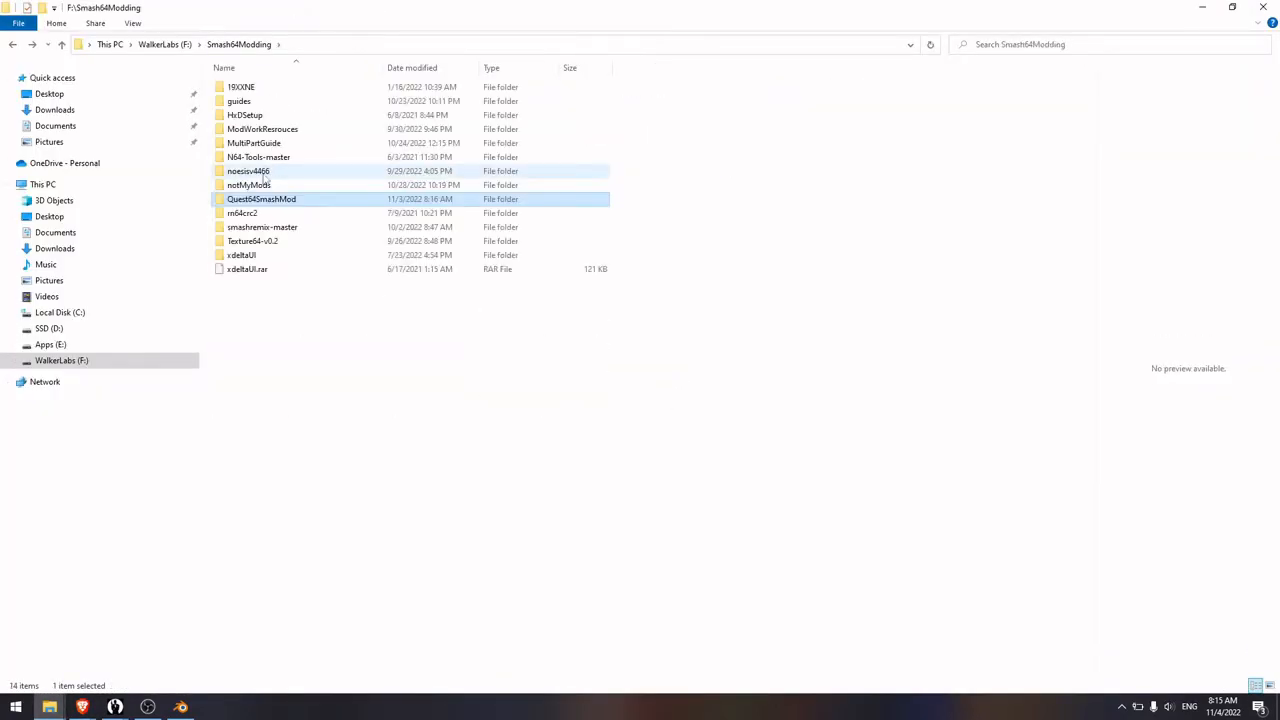
{"action": "double_click", "coordinate": [262, 172]}
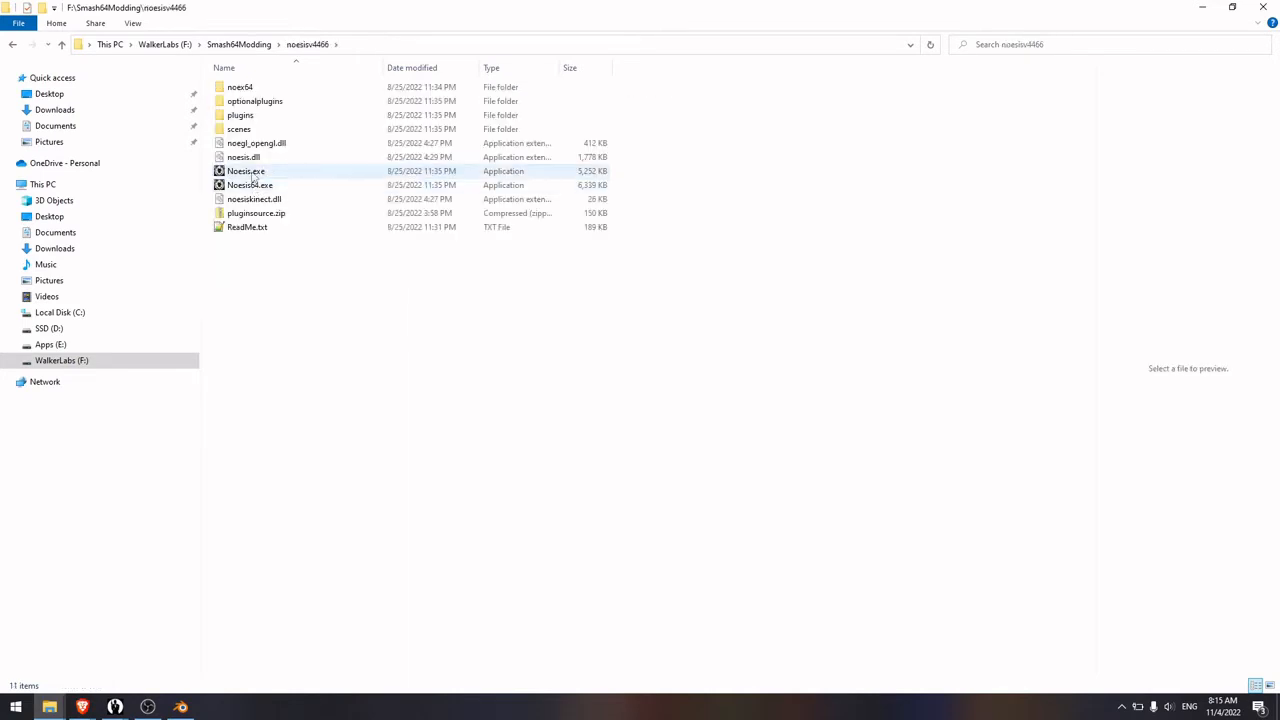
{"action": "double_click", "coordinate": [253, 175]}
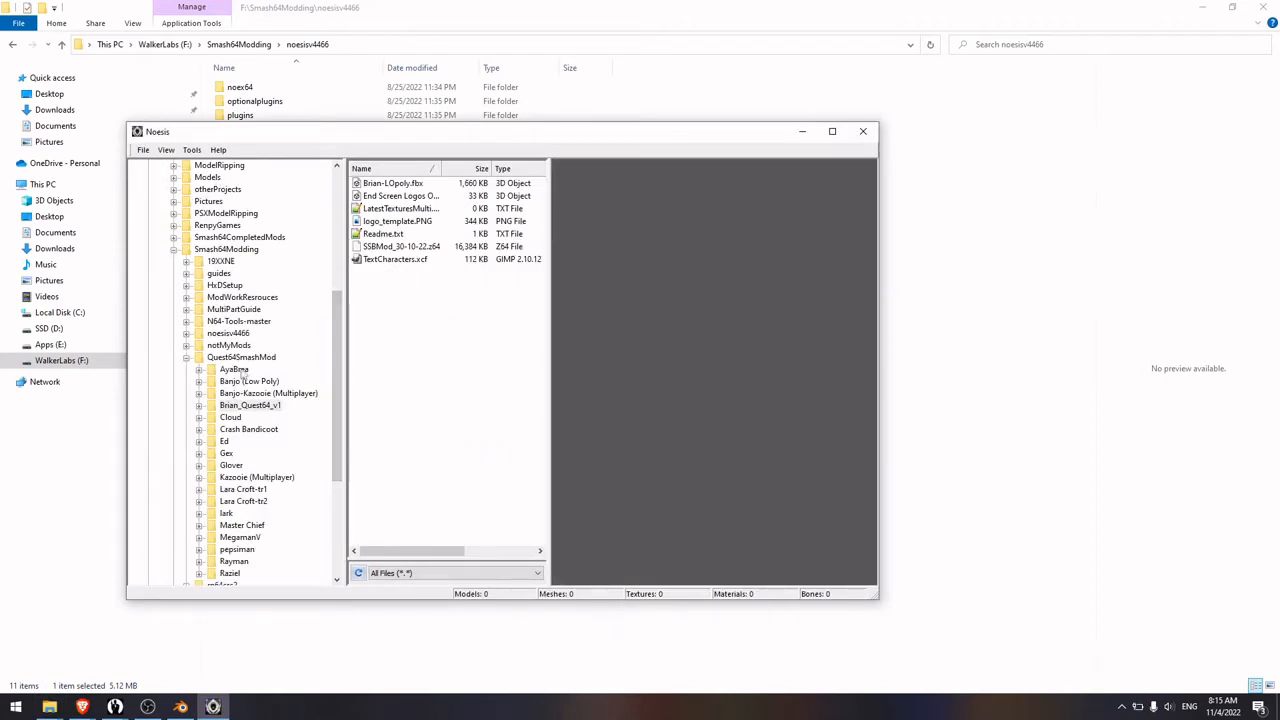
Step: Load End Screen Logos Object Extra Header 0B.fbx from the Brian_Quest64_v1 folder in Noesis and inspect the logo with the info text shown
{"action": "left_click", "coordinate": [240, 406]}
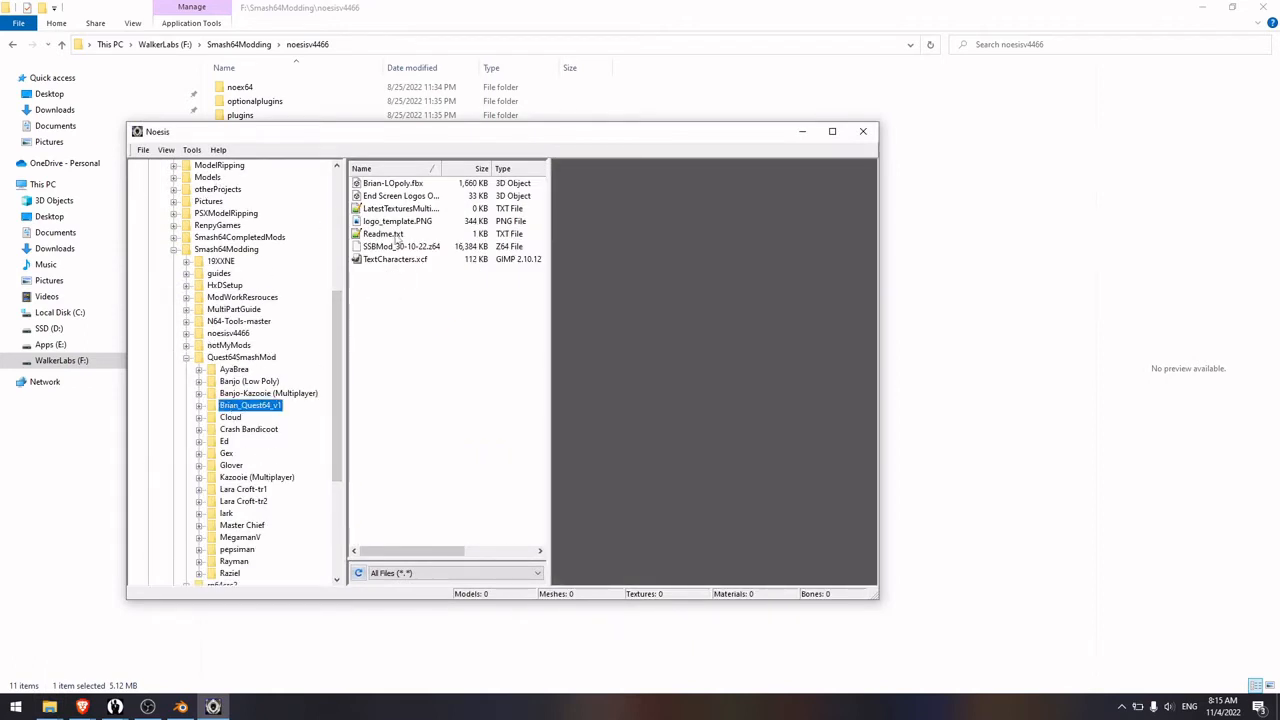
{"action": "left_click", "coordinate": [410, 197]}
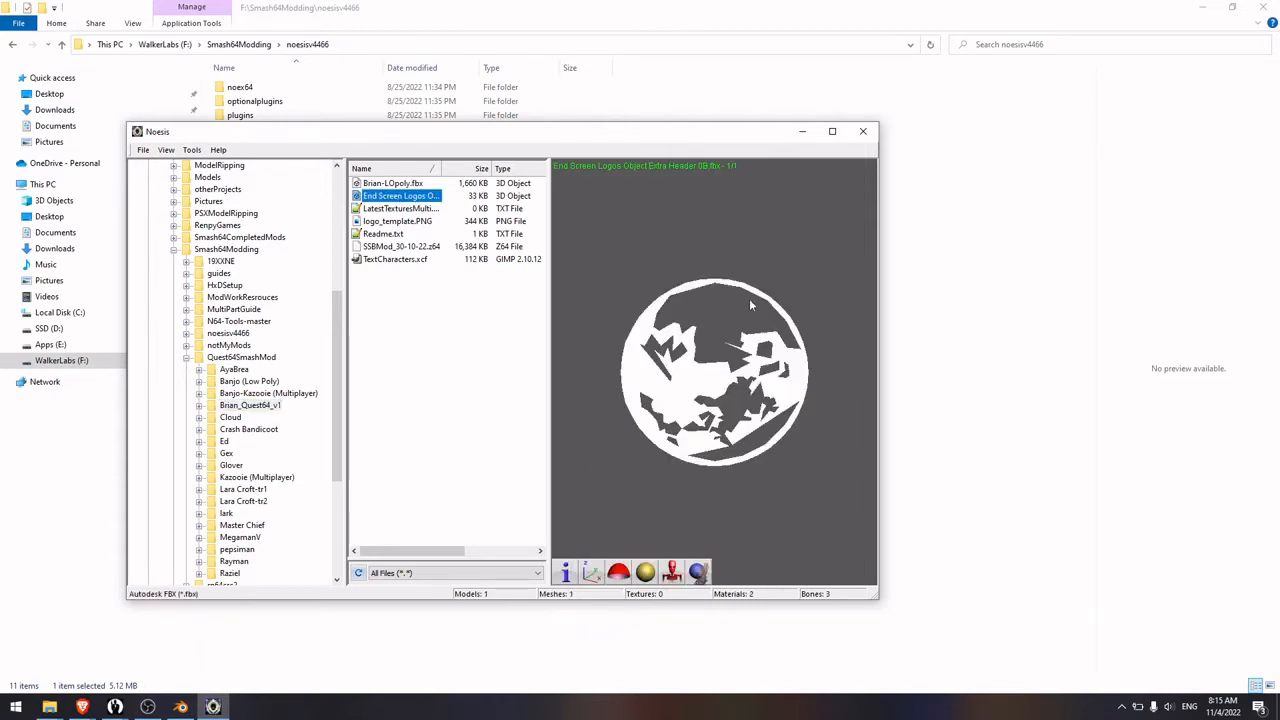
{"action": "left_click", "coordinate": [824, 352]}
{"action": "key", "text": "F1"}
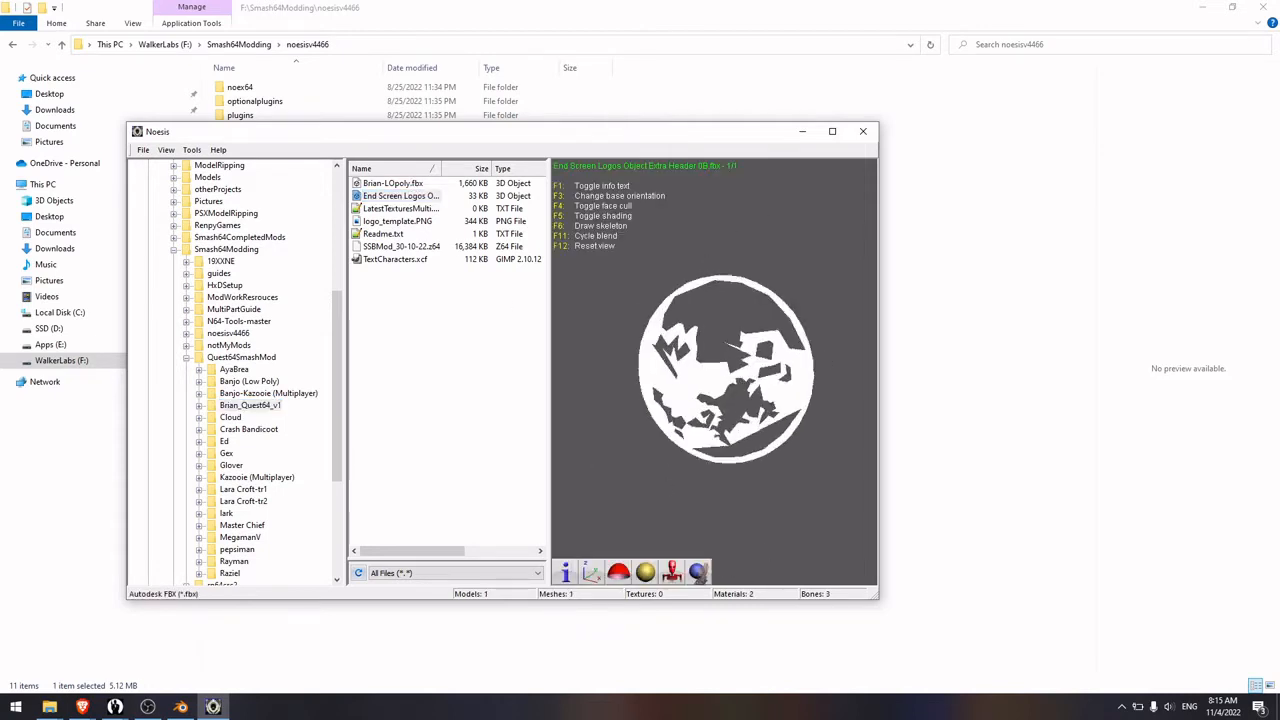
{"action": "mouse_move", "coordinate": [714, 372]}
{"action": "left_mouse_down"}
{"action": "mouse_move", "coordinate": [714, 386]}
{"action": "mouse_move", "coordinate": [713, 375]}
{"action": "left_mouse_up"}
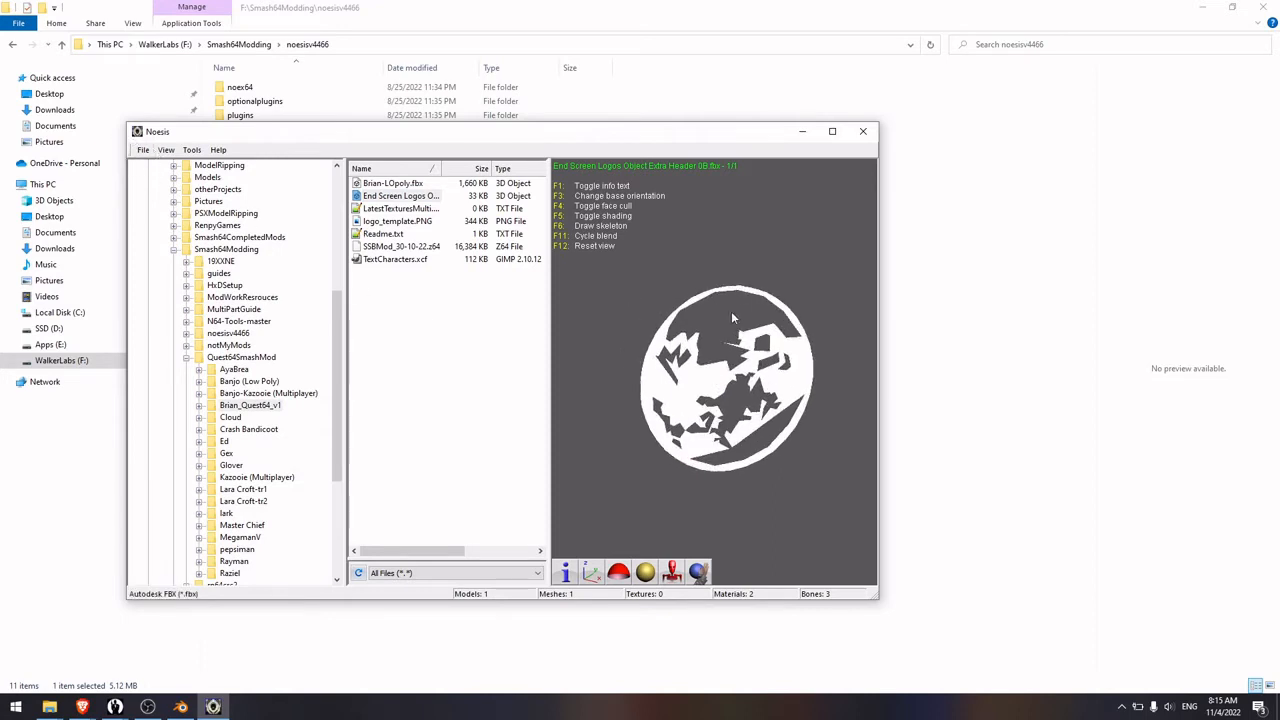
Step: Export the logo from Noesis in Autodesk FBX format to Brian_Quest64_v1 as End Screen Logos Object Extra Header 0Bout-fixed
{"action": "left_click", "coordinate": [143, 150]}
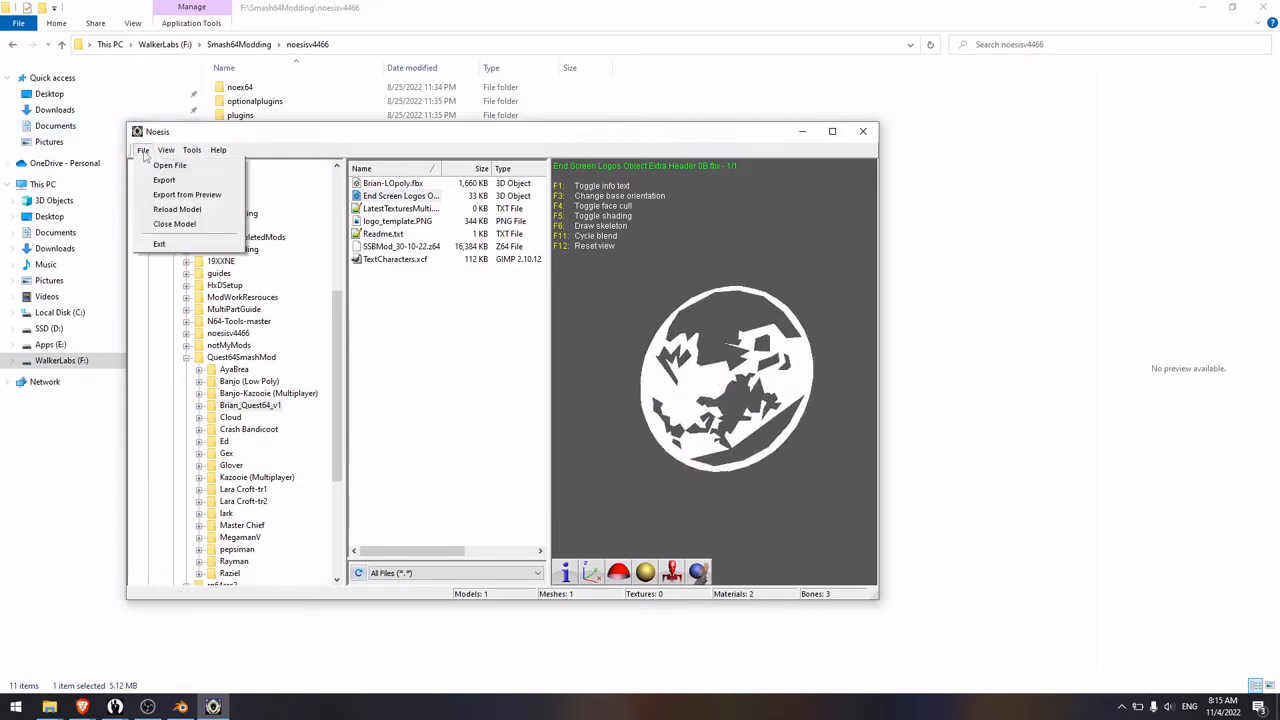
{"action": "left_click", "coordinate": [202, 180]}
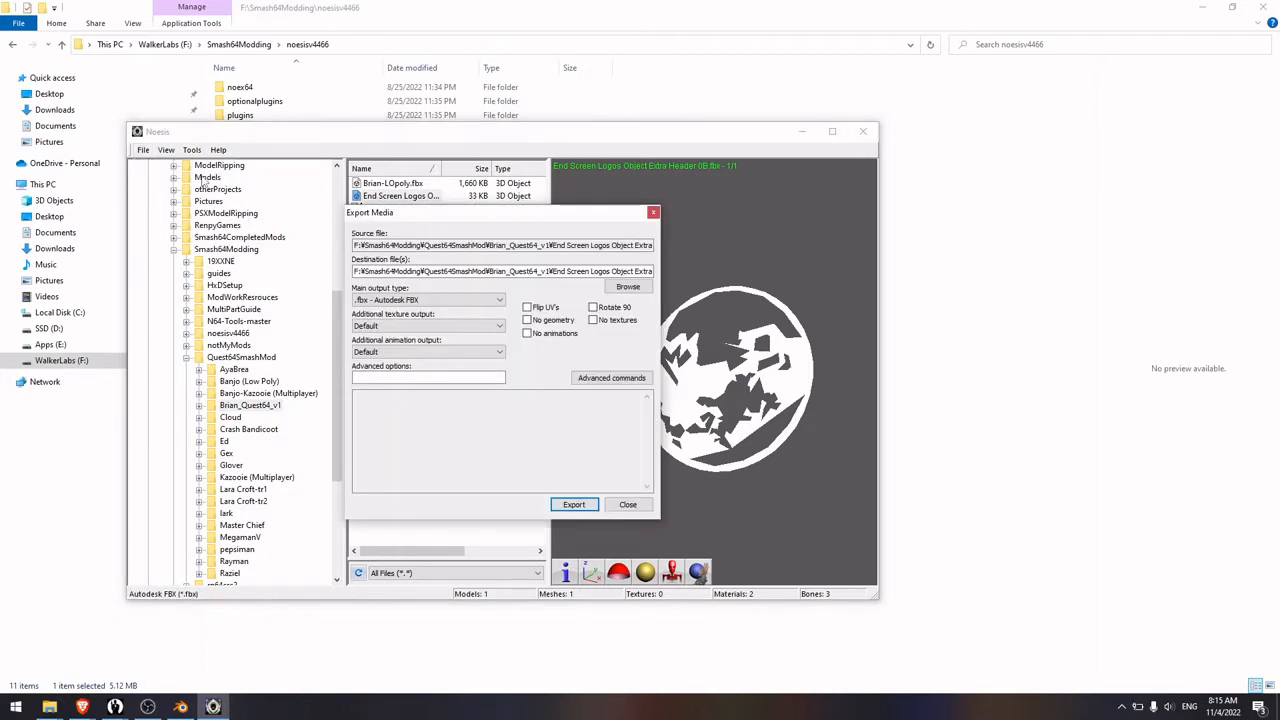
{"action": "left_click", "coordinate": [640, 272]}
{"action": "type", "text": "-"}
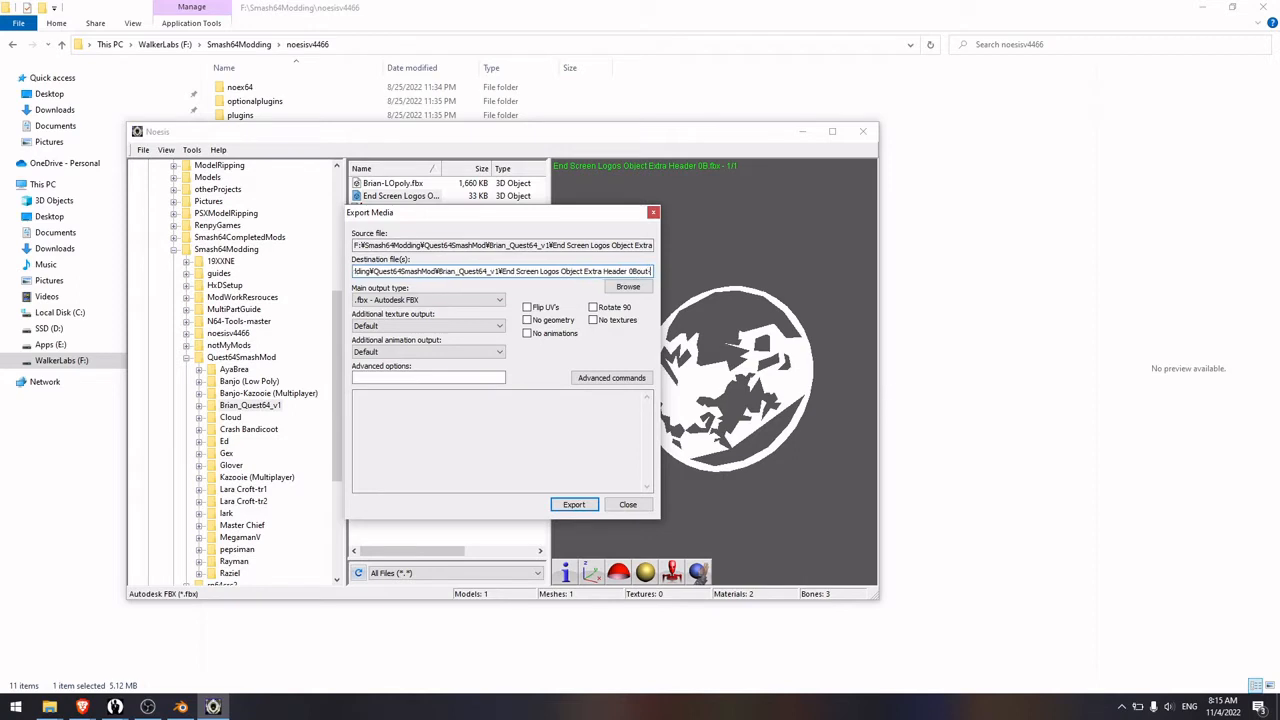
{"action": "type", "text": "fixed"}
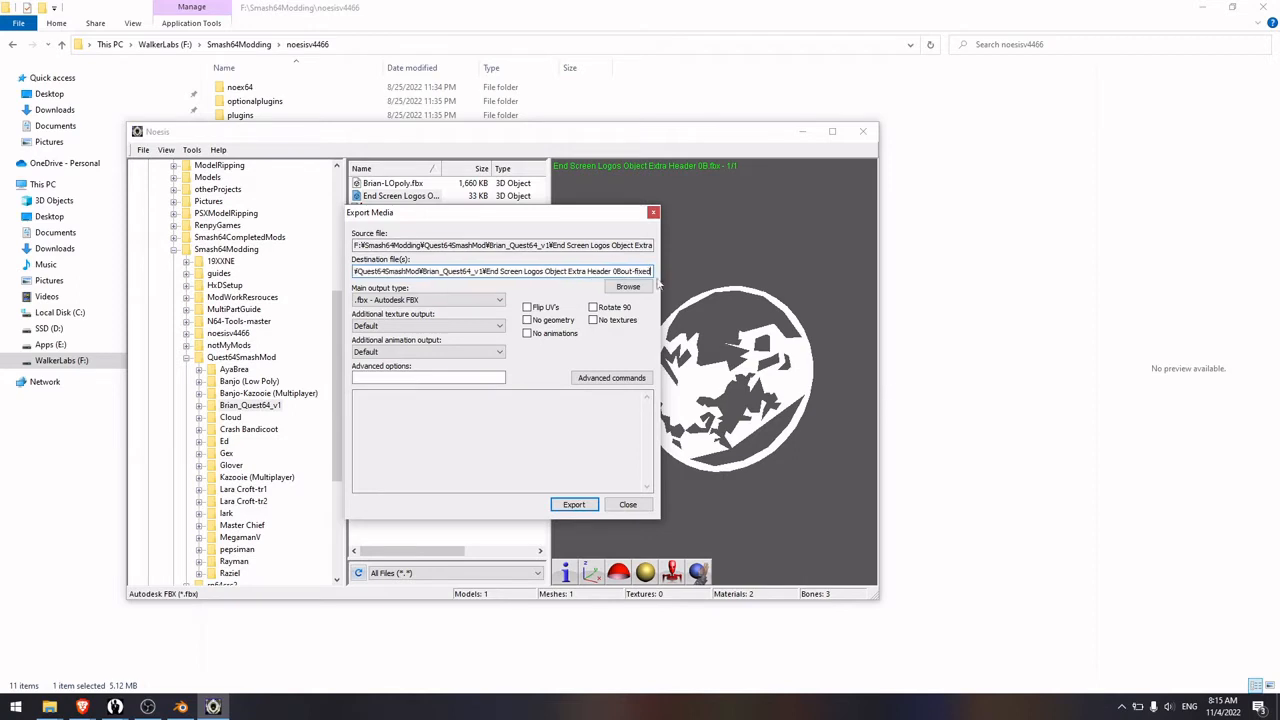
{"action": "left_click", "coordinate": [574, 504]}
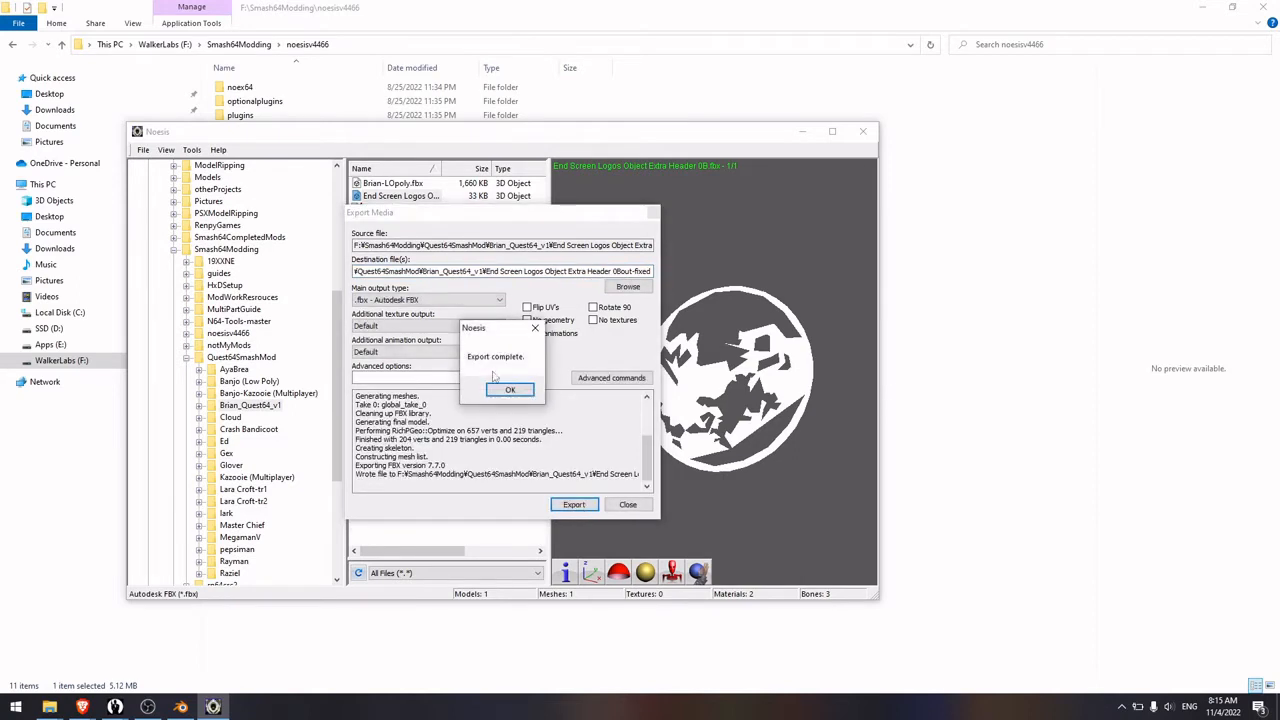
{"action": "left_click", "coordinate": [505, 390]}
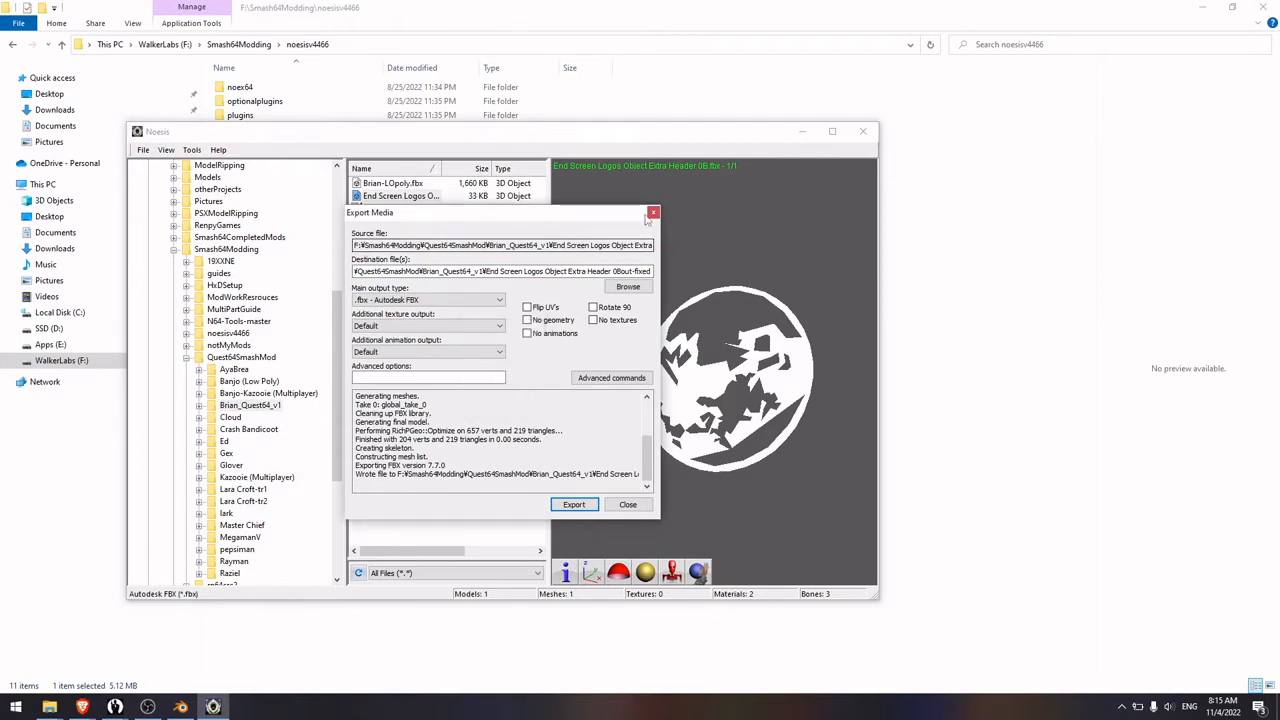
{"action": "left_click", "coordinate": [653, 212]}
Step: Close Noesis and open Quest64SmashMod's Brian_Quest64_v1 folder in File Explorer to check for the fixed FBX
{"action": "left_click", "coordinate": [863, 131]}
{"action": "key", "text": "BackSpace"}
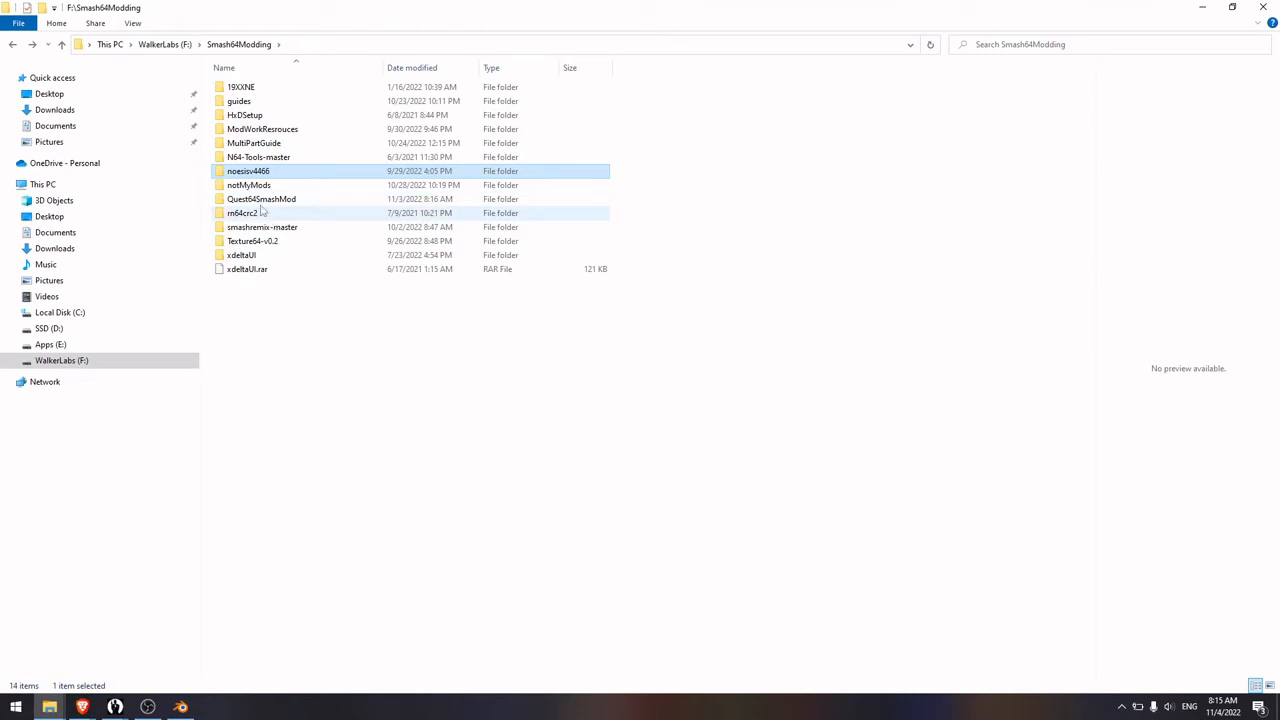
{"action": "double_click", "coordinate": [260, 199]}
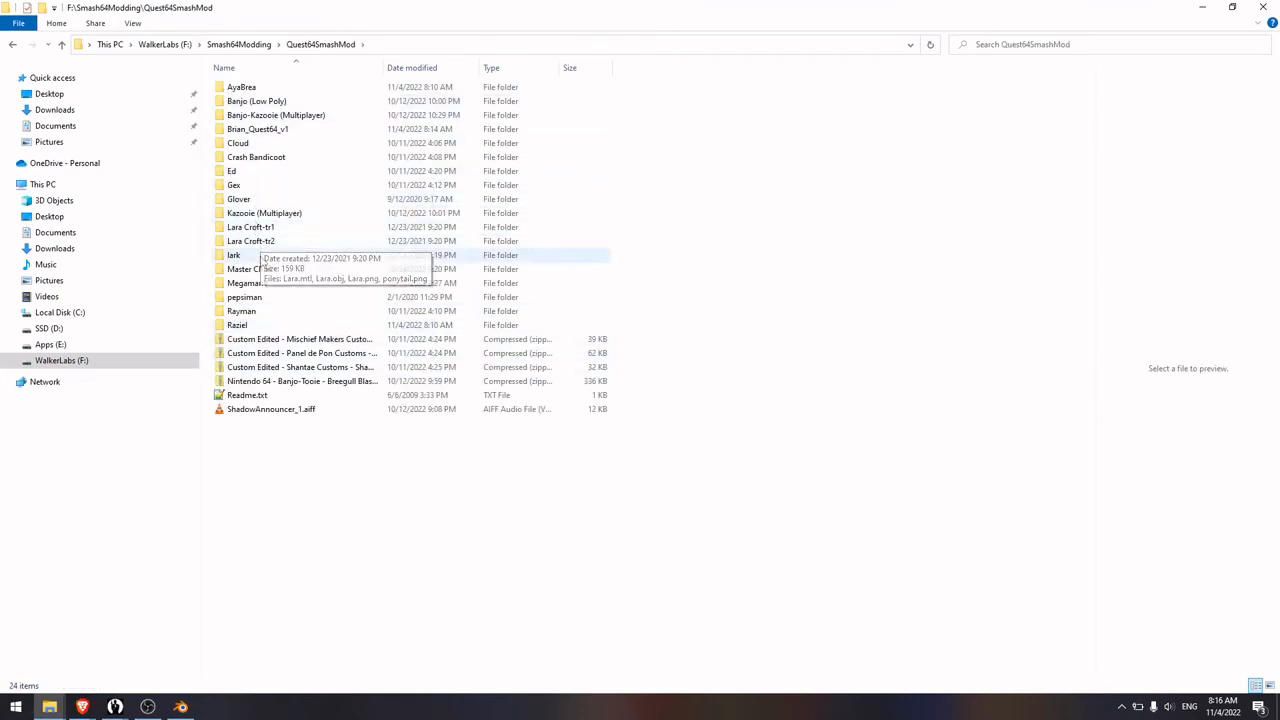
{"action": "double_click", "coordinate": [256, 130]}
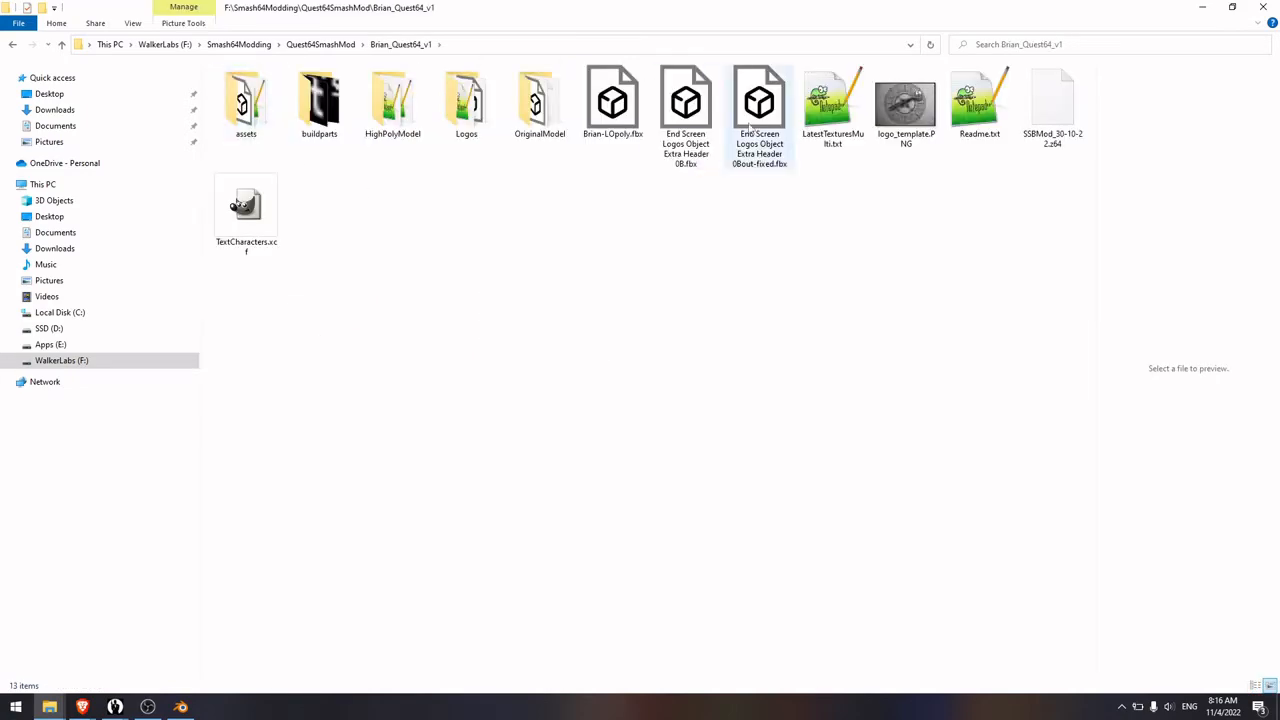
Step: Switch to Blender and import End Screen Logos Object Extra Header 0Bout-fixed.fbx from the Brian_Quest64_v1 folder
{"action": "left_click", "coordinate": [181, 707]}
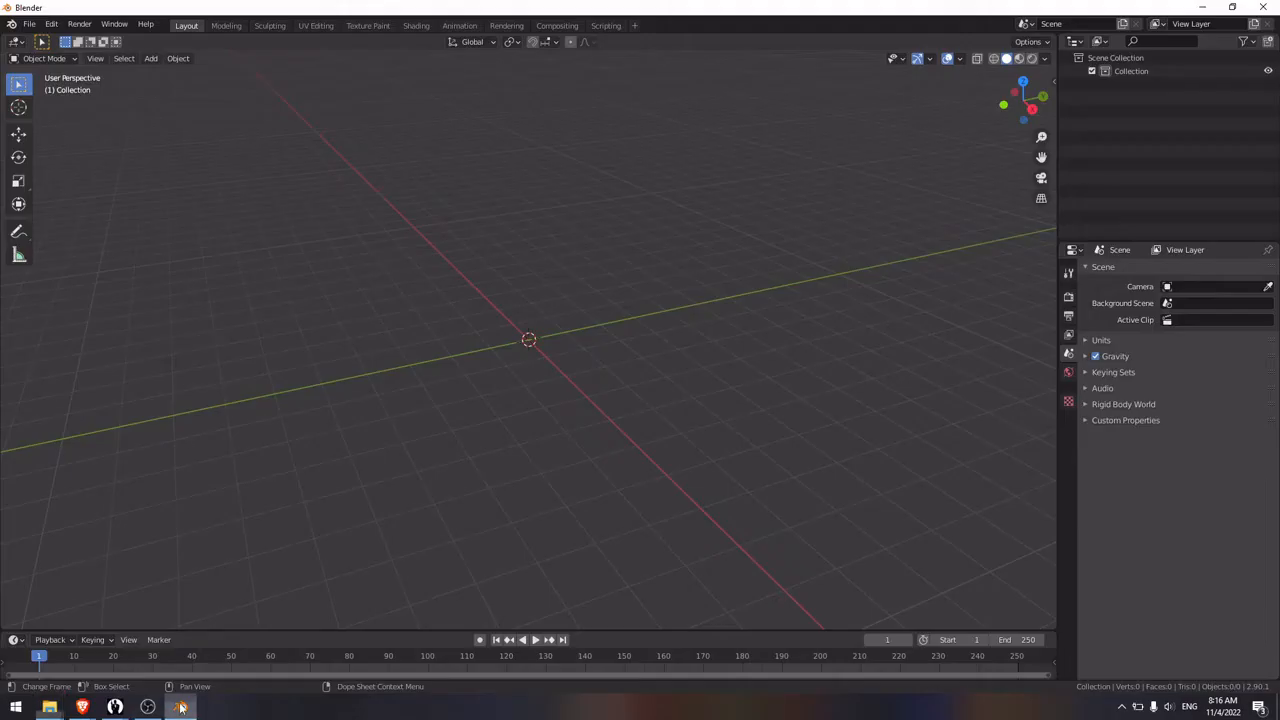
{"action": "left_click", "coordinate": [30, 24]}
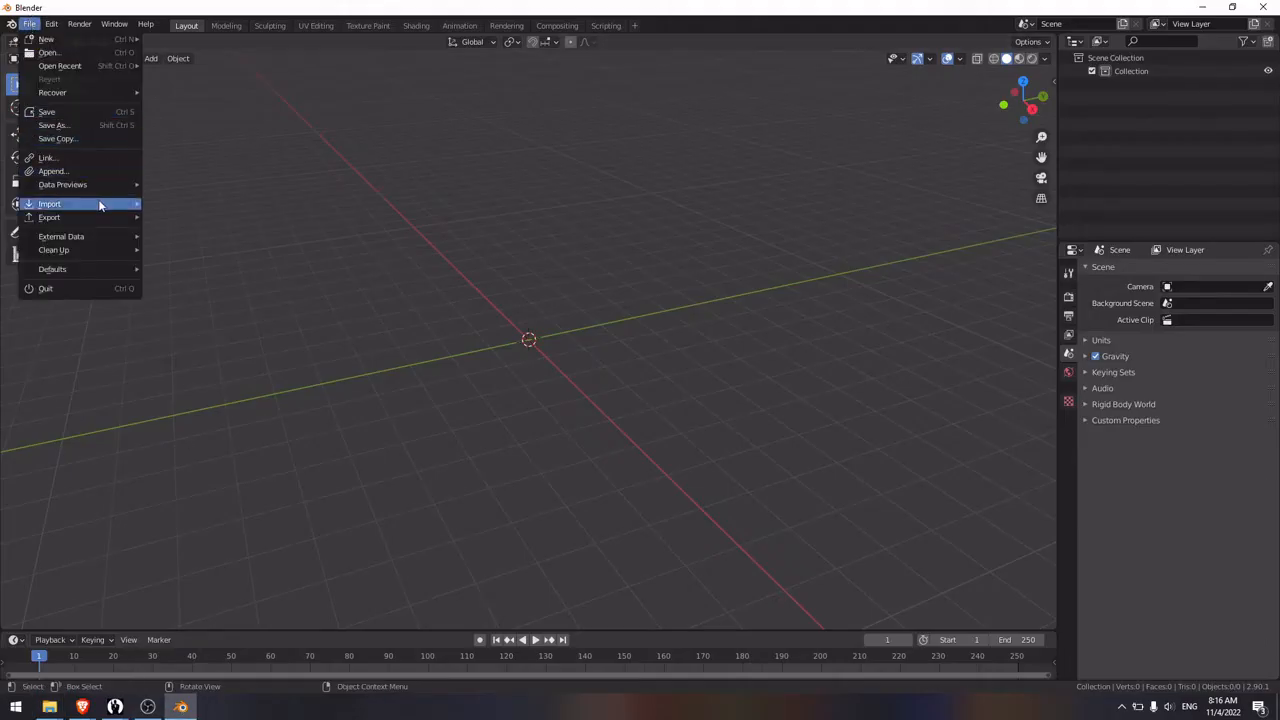
{"action": "mouse_move", "coordinate": [103, 204]}
{"action": "left_click", "coordinate": [190, 284]}
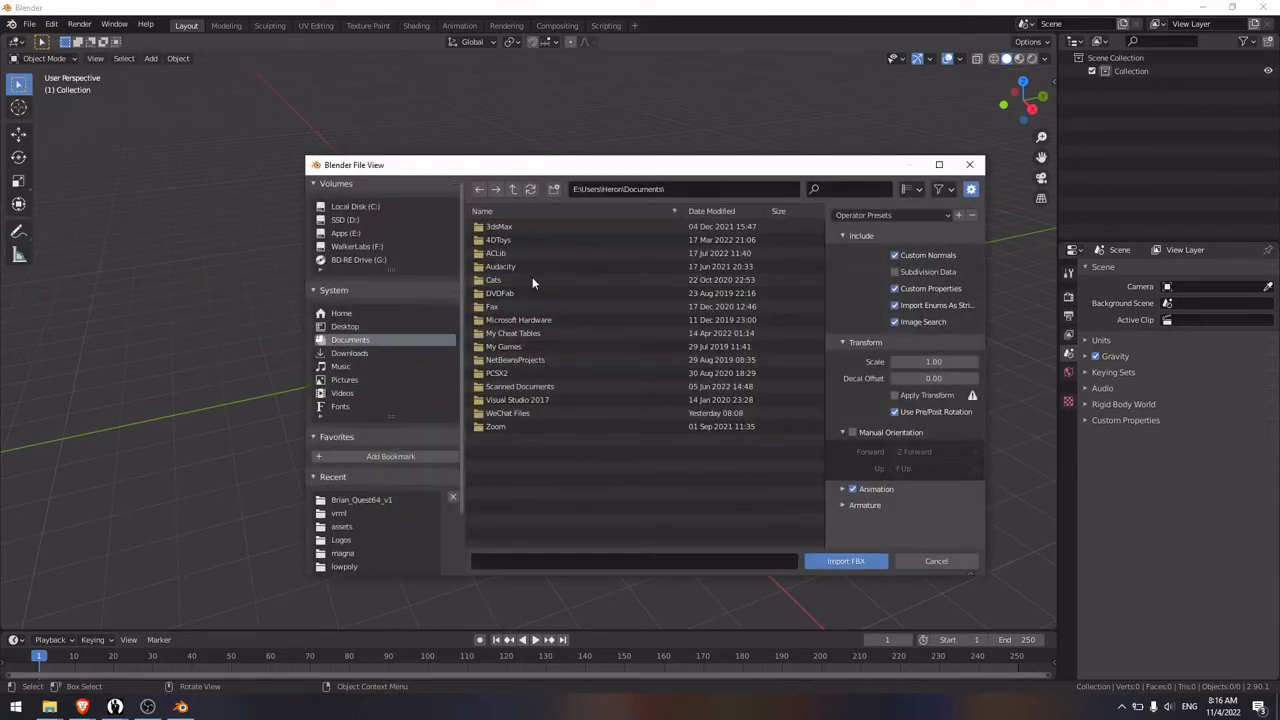
{"action": "left_click", "coordinate": [375, 500]}
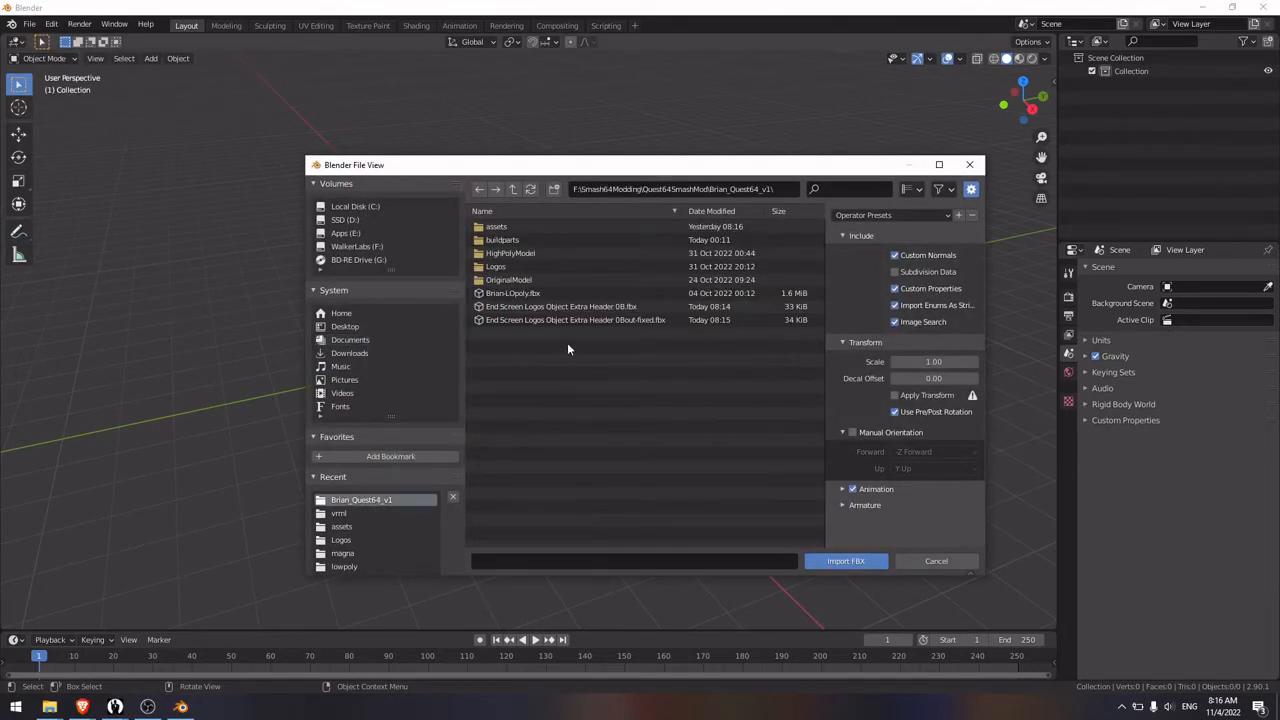
{"action": "double_click", "coordinate": [548, 321]}
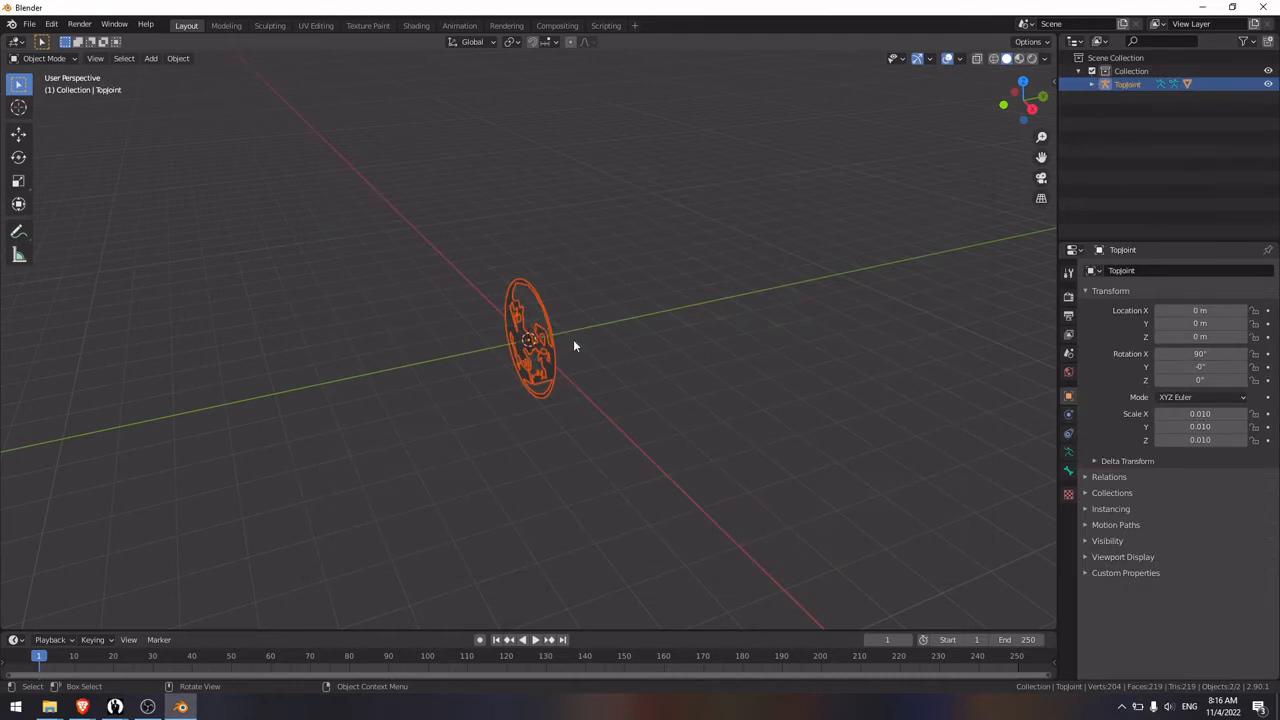
Step: Deselect the imported logo and inspect its shape from several angles and from the front
{"action": "left_click_drag", "start_coordinate": [551, 454], "coordinate": [615, 443]}
{"action": "middle_click_drag", "start_coordinate": [542, 442], "coordinate": [590, 434]}
{"action": "scroll", "coordinate": [580, 432], "scroll_direction": "up", "scroll_amount": 4}
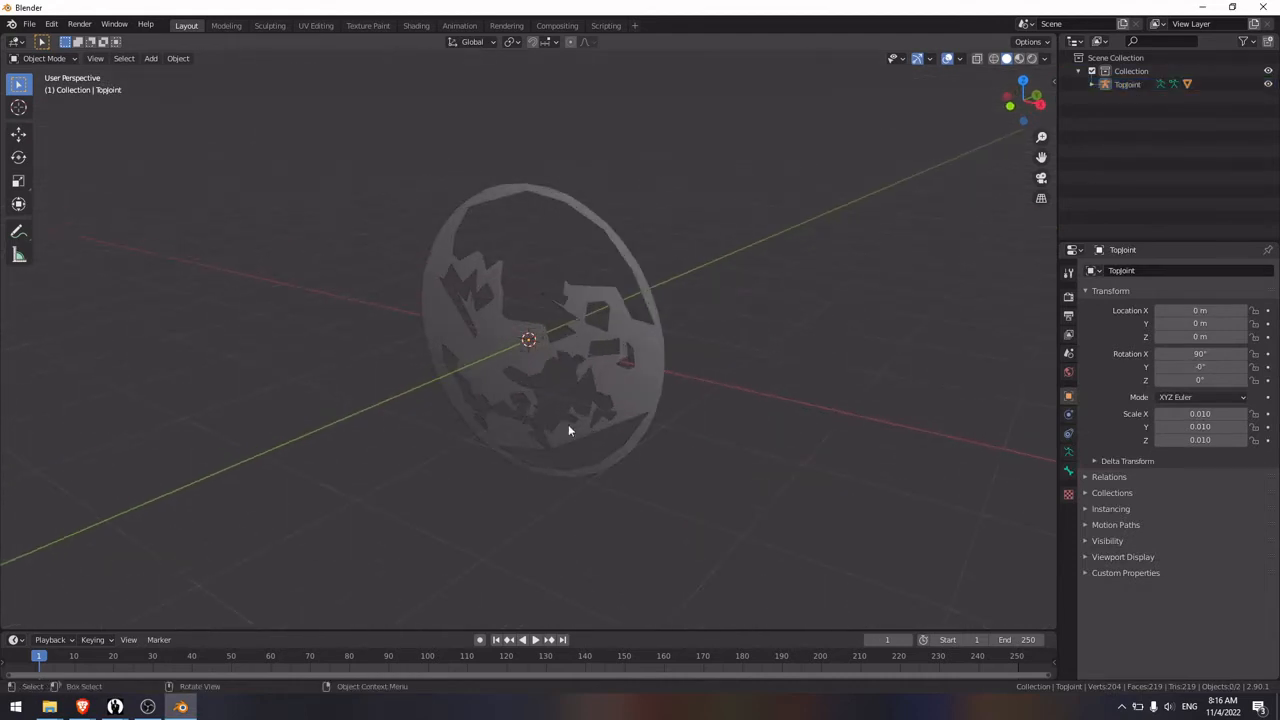
{"action": "scroll", "coordinate": [414, 437], "scroll_direction": "down", "scroll_amount": 3}
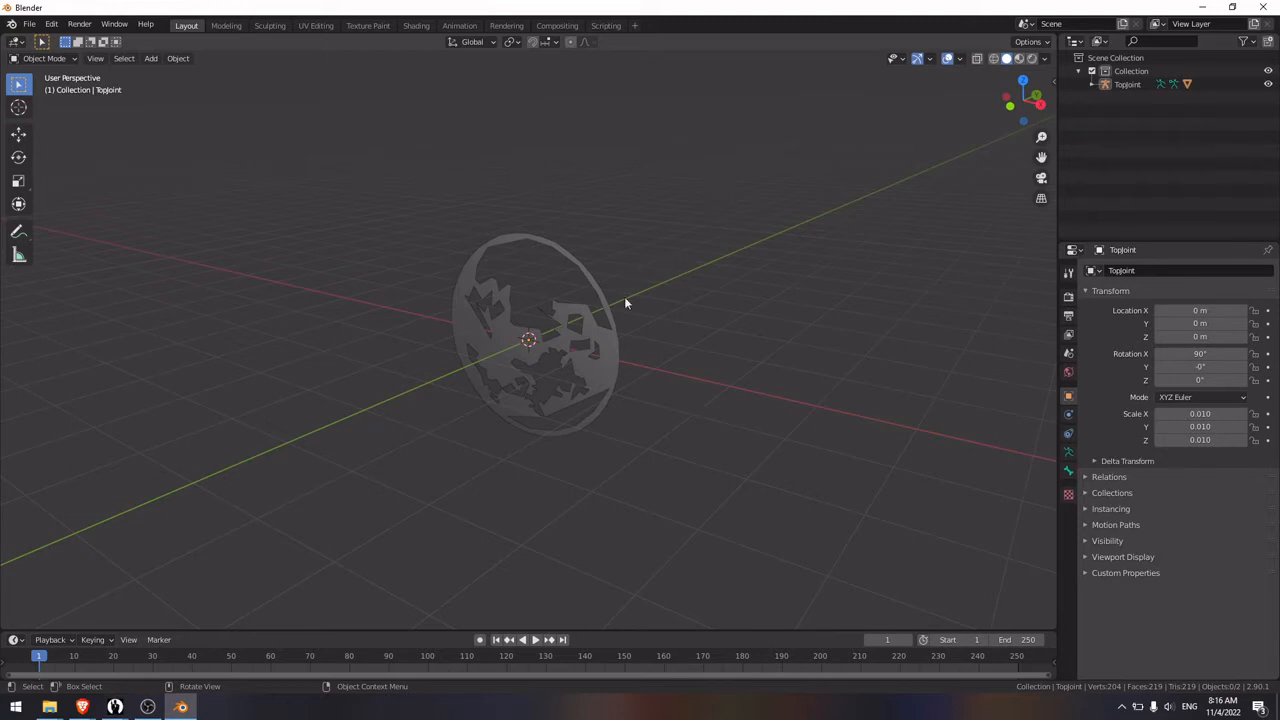
{"action": "middle_click_drag", "start_coordinate": [706, 305], "coordinate": [613, 426]}
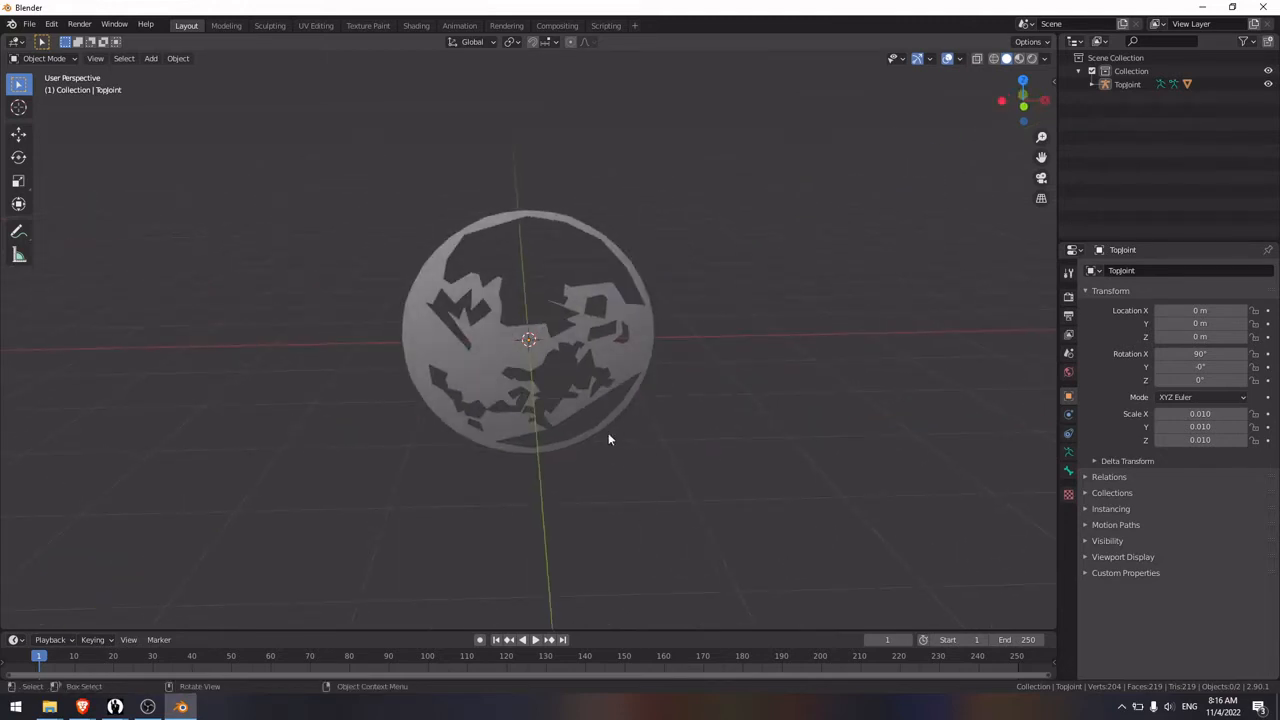
{"action": "key", "text": "KP_1"}
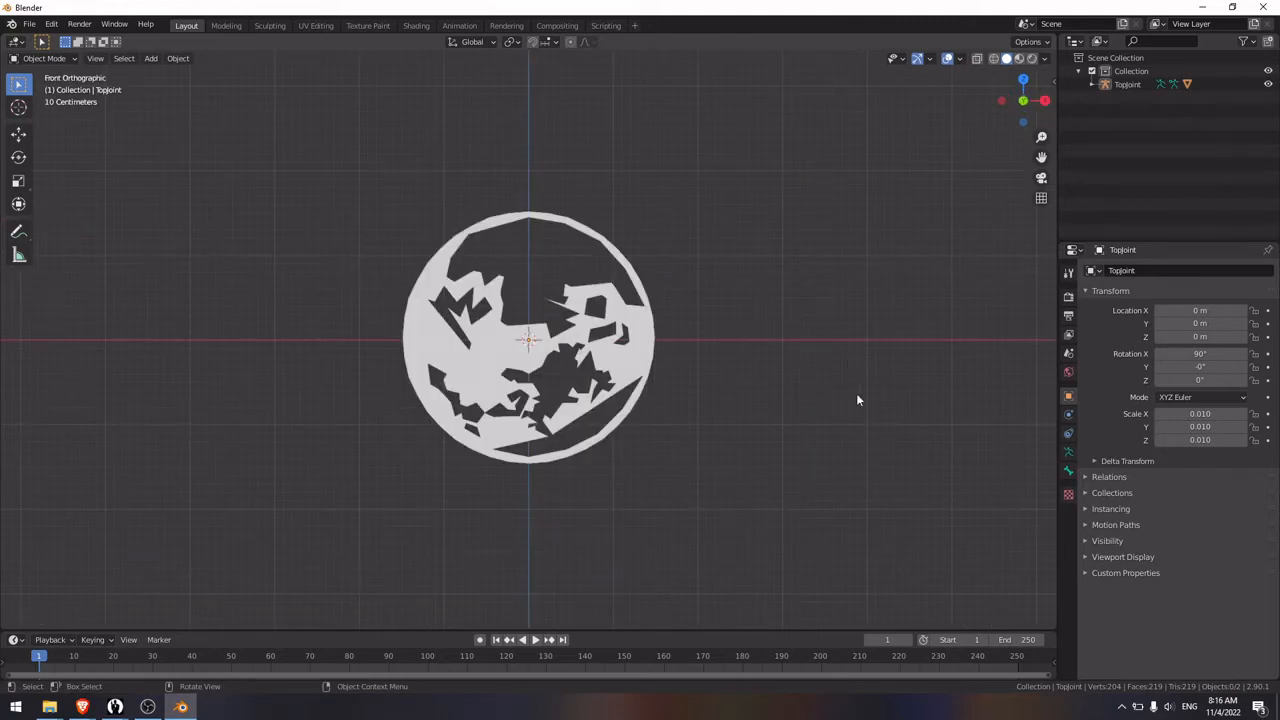
{"action": "middle_click_drag", "start_coordinate": [857, 397], "coordinate": [854, 463]}
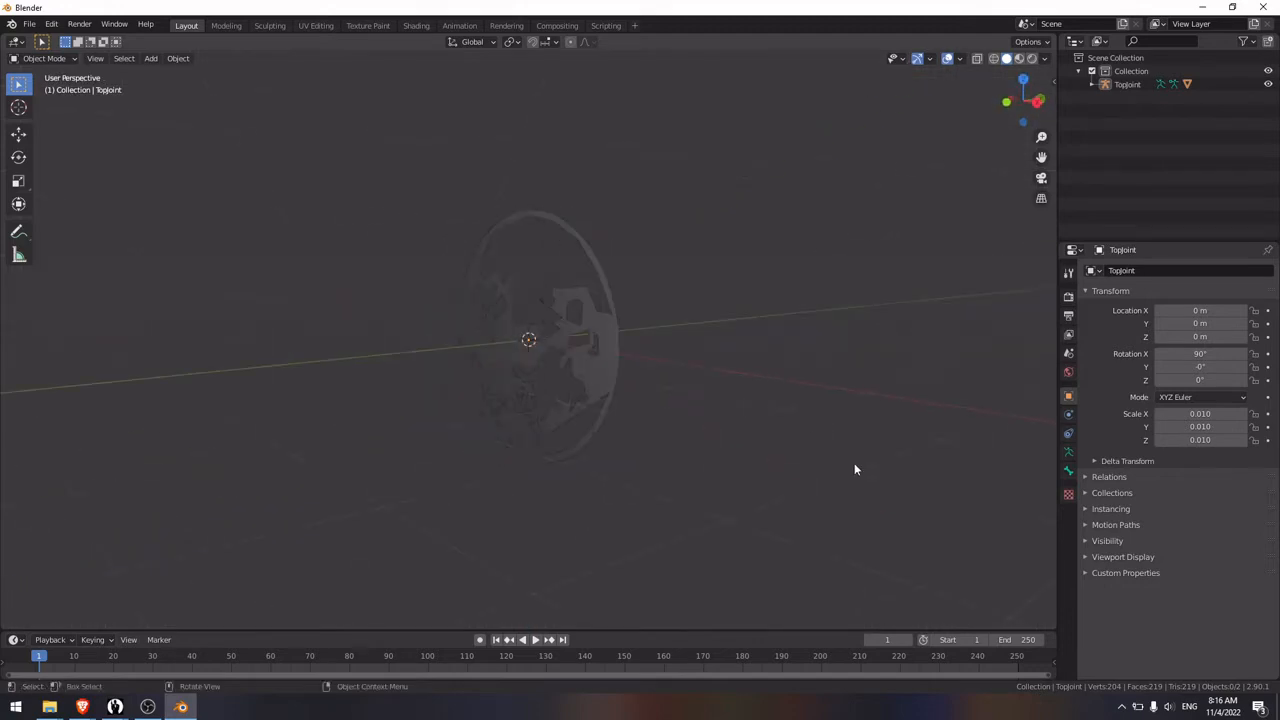
Step: Show the logo in front orthographic view with Material Preview shading
{"action": "key", "text": "KP_1"}
{"action": "key", "text": "z"}
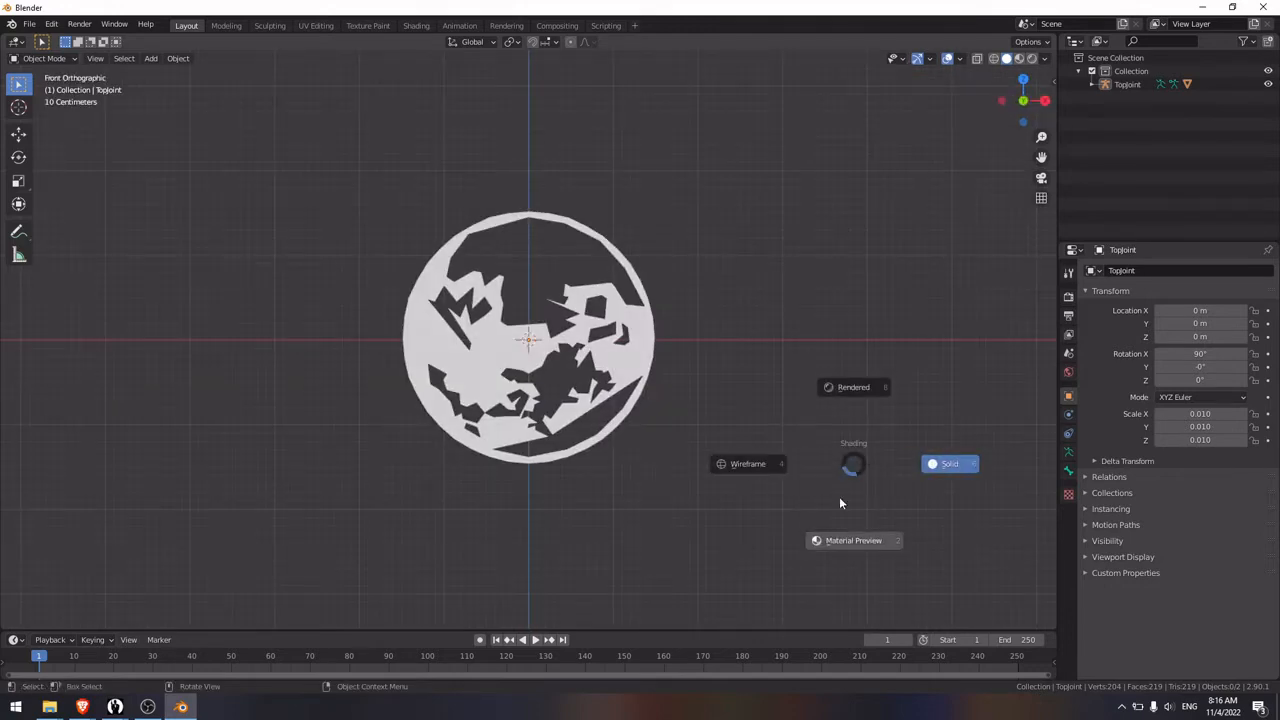
{"action": "left_click", "coordinate": [841, 540]}
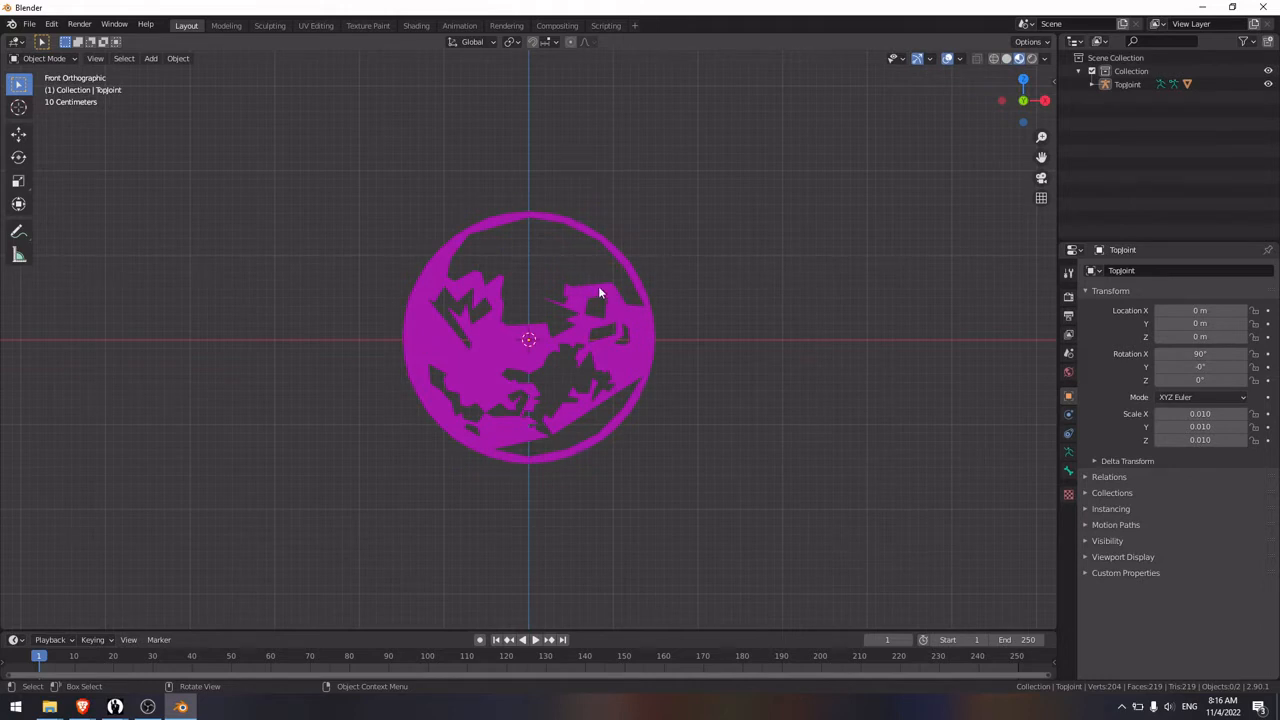
{"action": "key", "text": "z"}
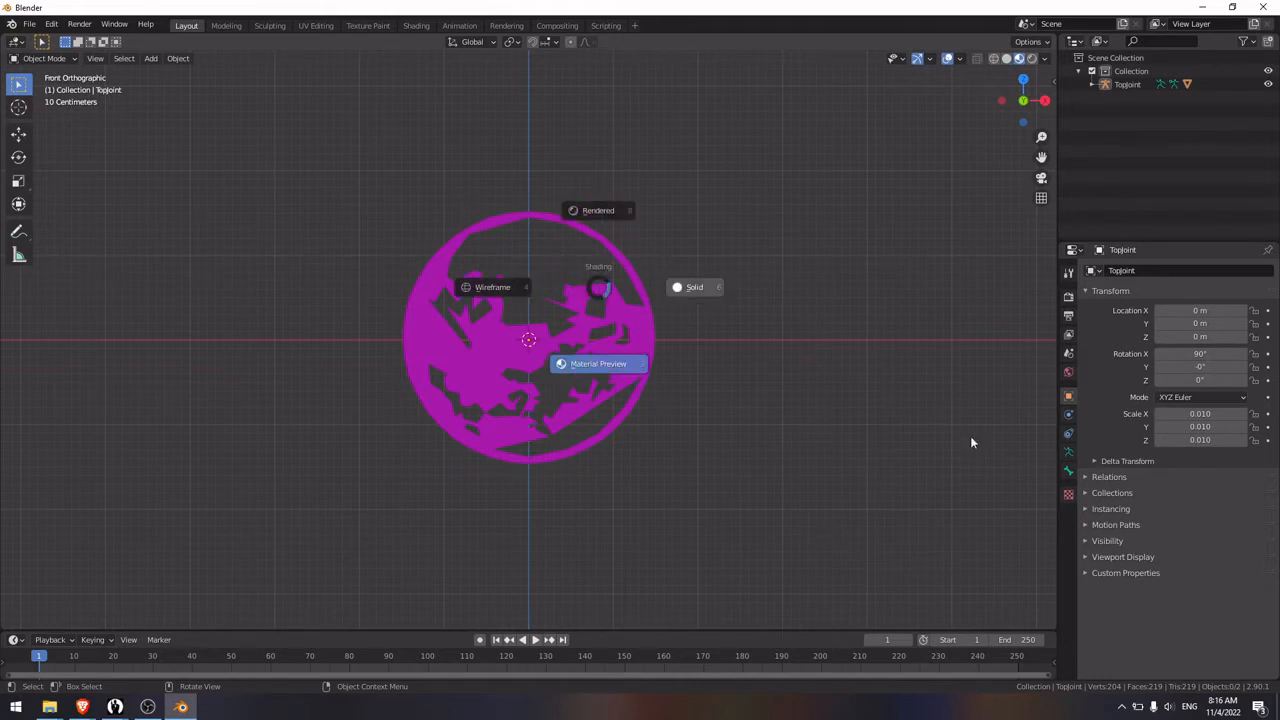
{"action": "left_click", "coordinate": [603, 388]}
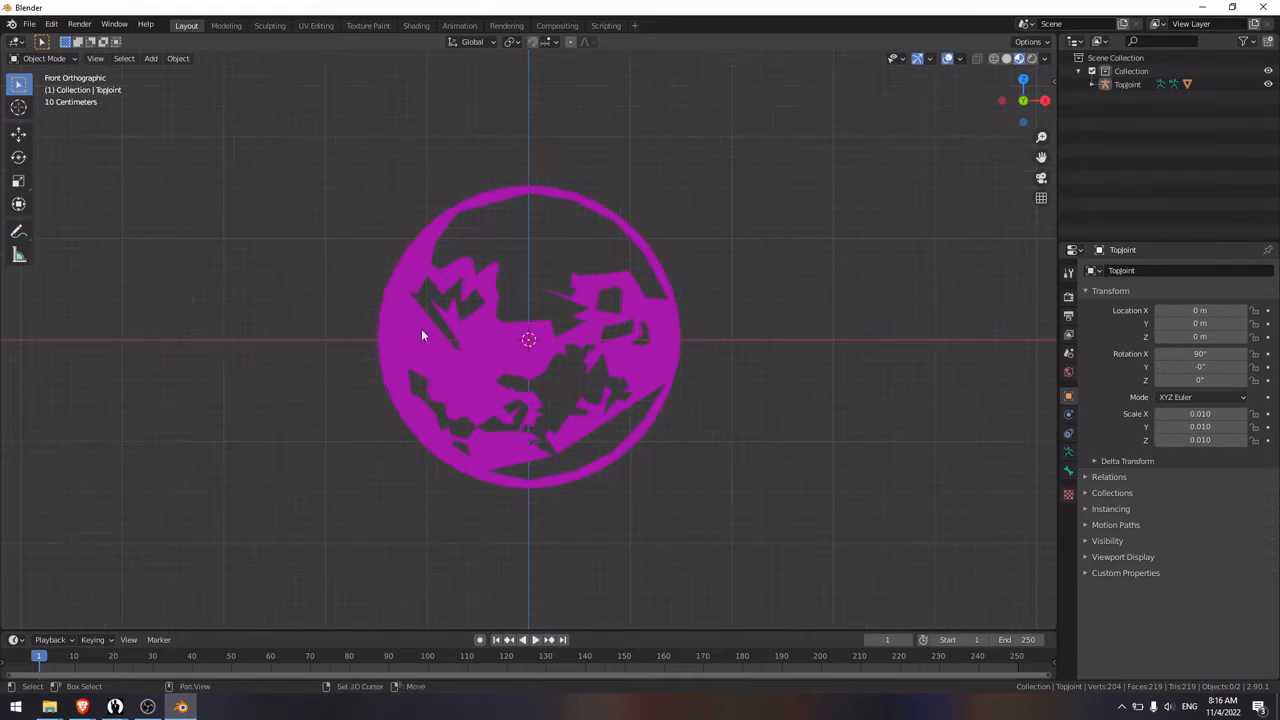
Step: Select the logo mesh and check its vertices and triangles in Edit Mode, ending back in Object Mode
{"action": "scroll", "coordinate": [421, 328], "scroll_direction": "up", "scroll_amount": 1}
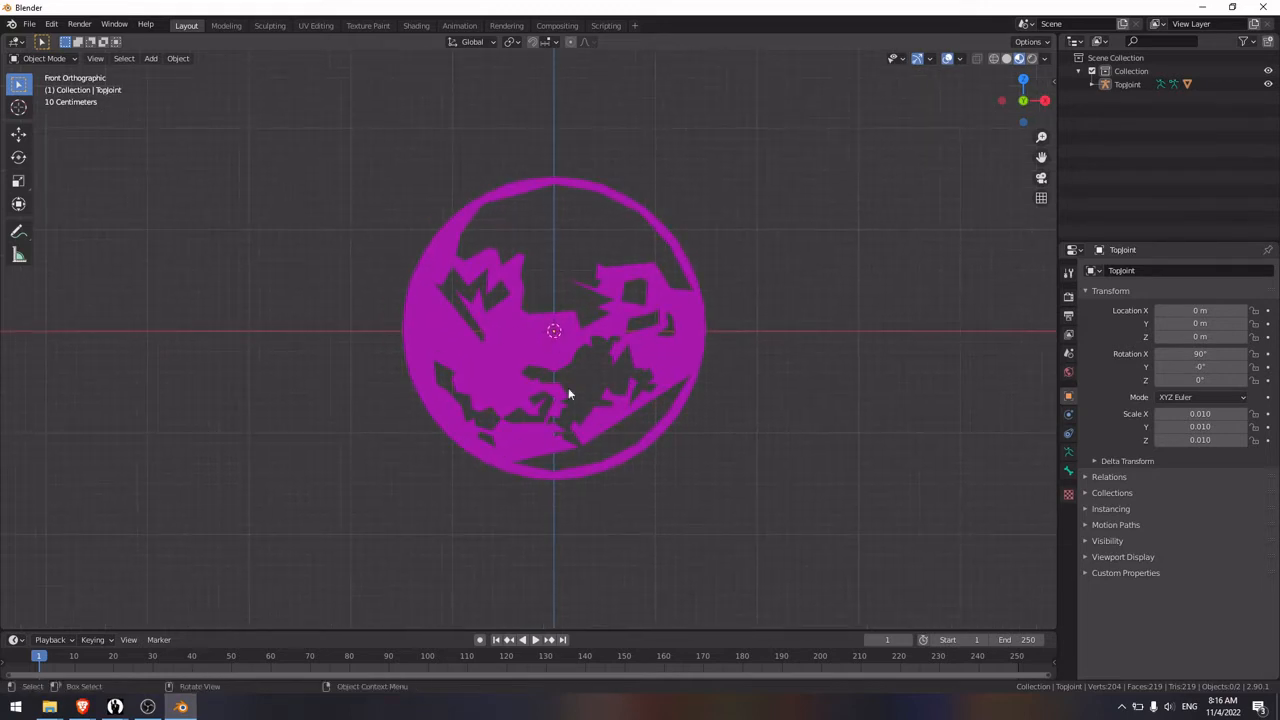
{"action": "left_click", "coordinate": [553, 337]}
{"action": "key", "text": "Tab"}
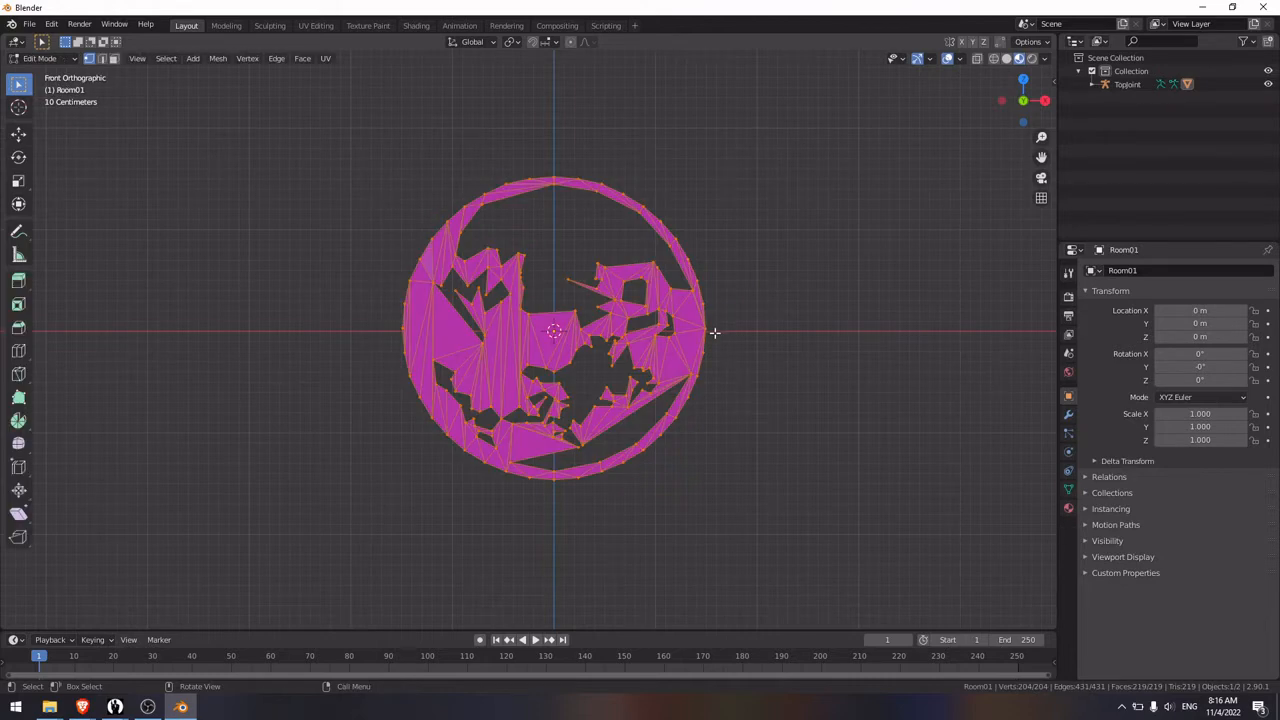
{"action": "key", "text": "Tab"}
{"action": "key", "text": "Tab"}
{"action": "key", "text": "Tab"}
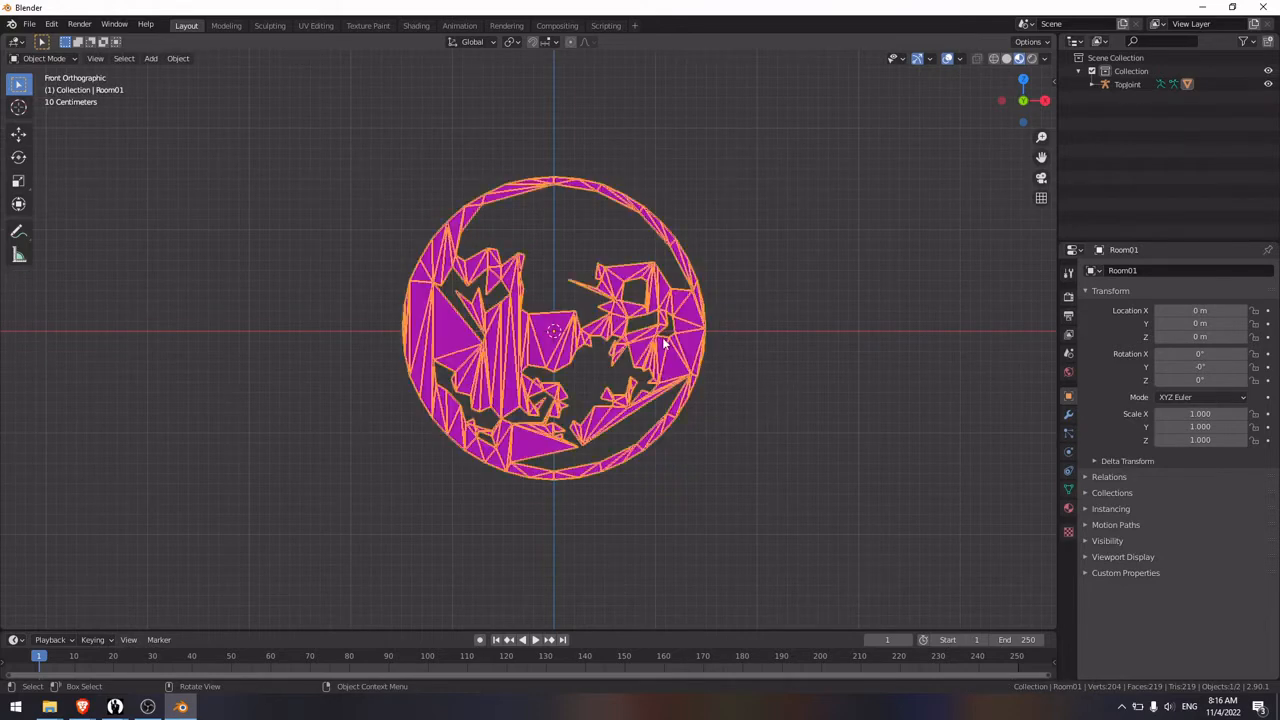
Step: Deselect the logo mesh and view it from an angle, ending in front orthographic view
{"action": "middle_click_drag", "start_coordinate": [845, 374], "coordinate": [799, 374]}
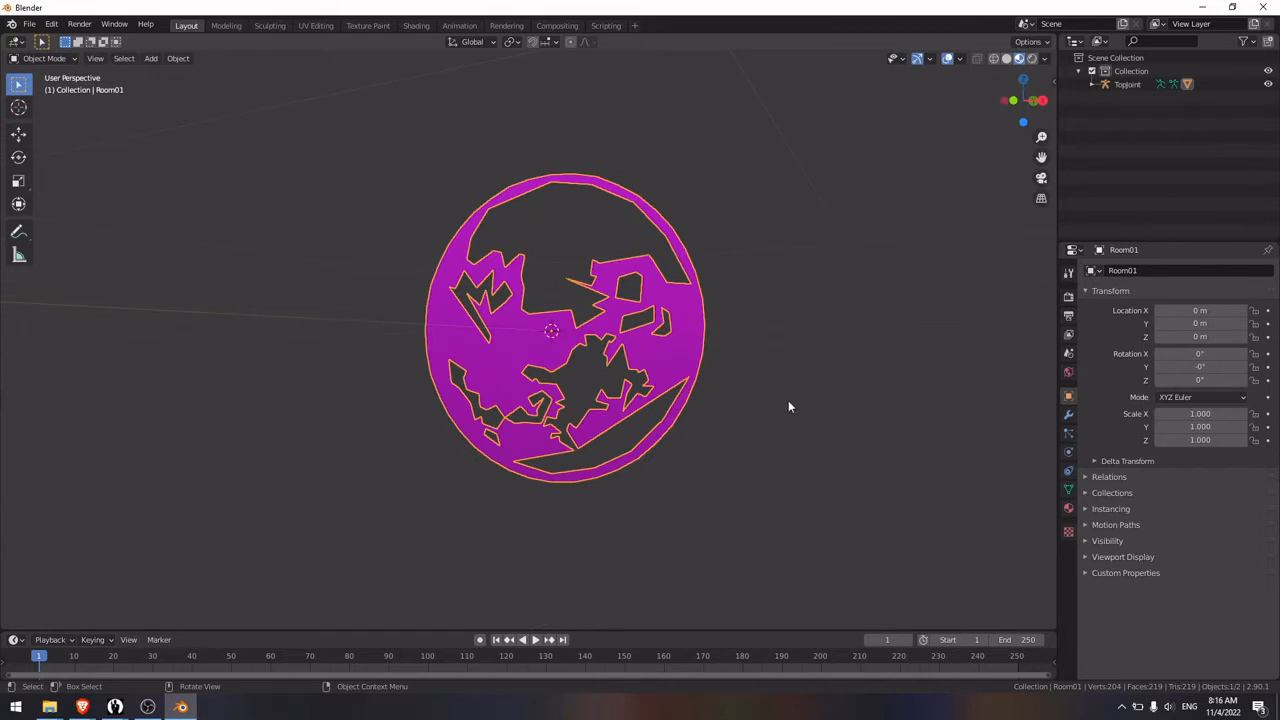
{"action": "key", "text": "KP_1"}
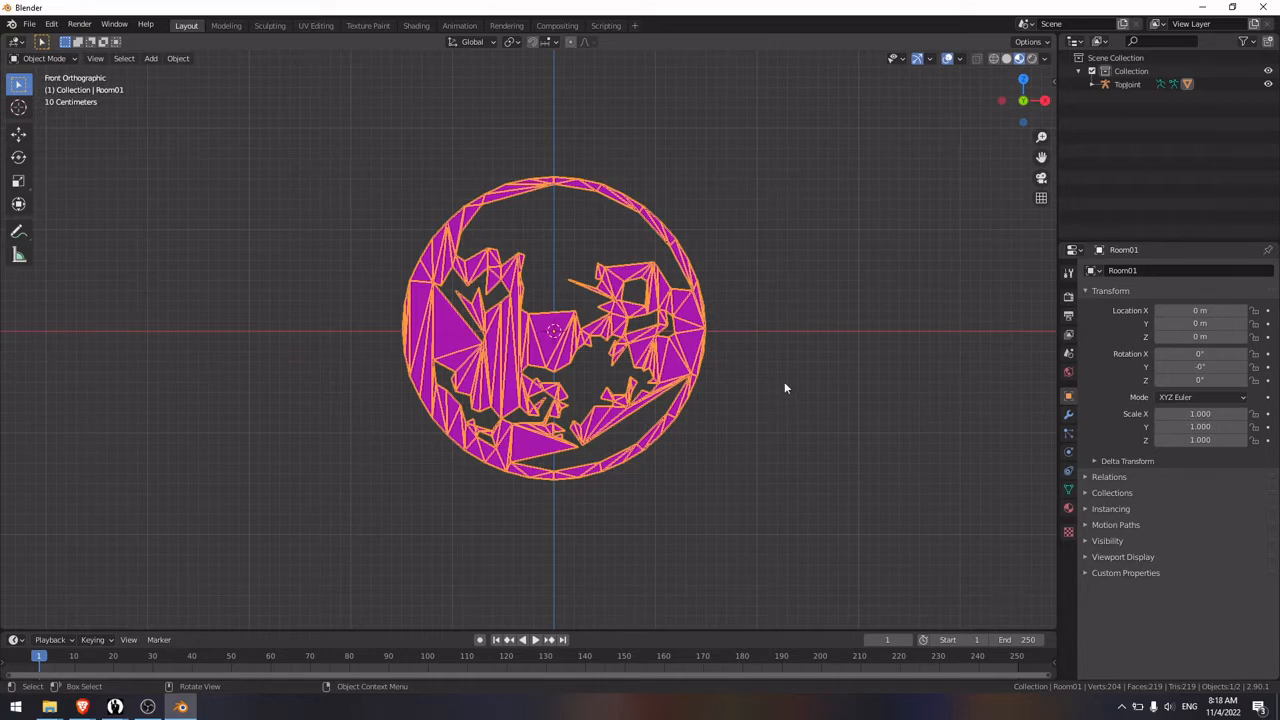
{"action": "left_click", "coordinate": [837, 400]}
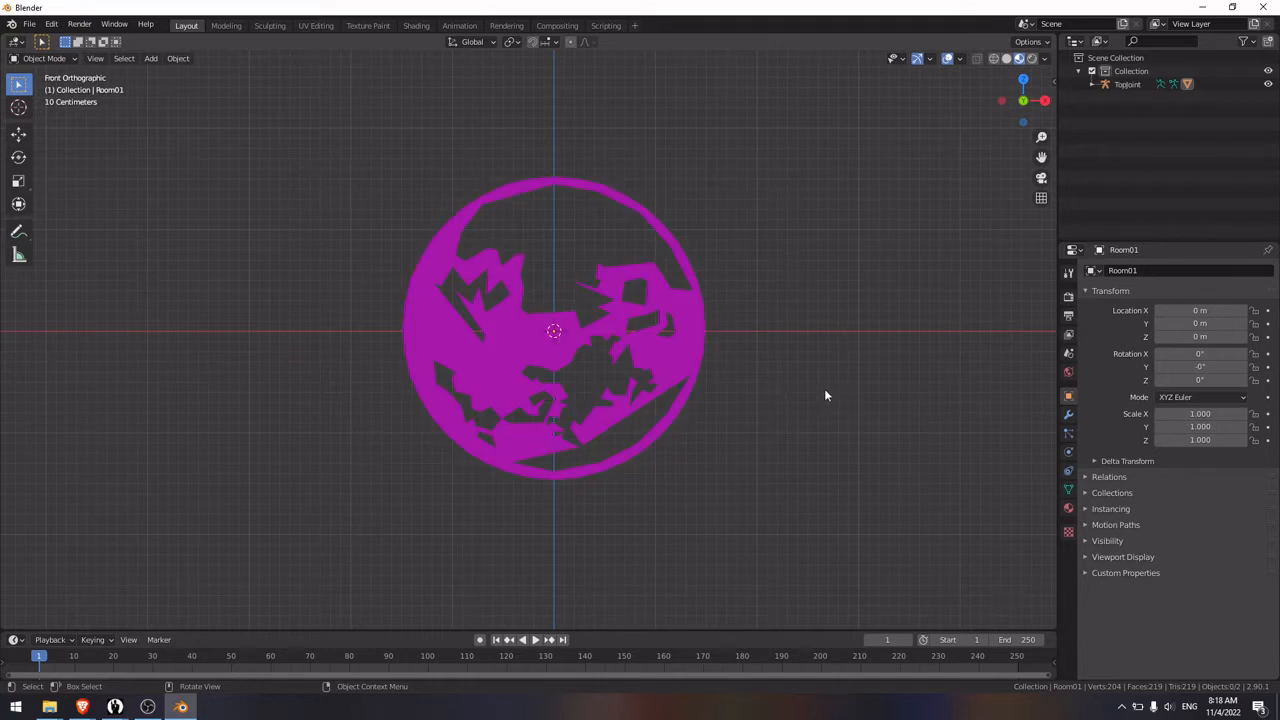
{"action": "middle_click_drag", "start_coordinate": [843, 369], "coordinate": [734, 397]}
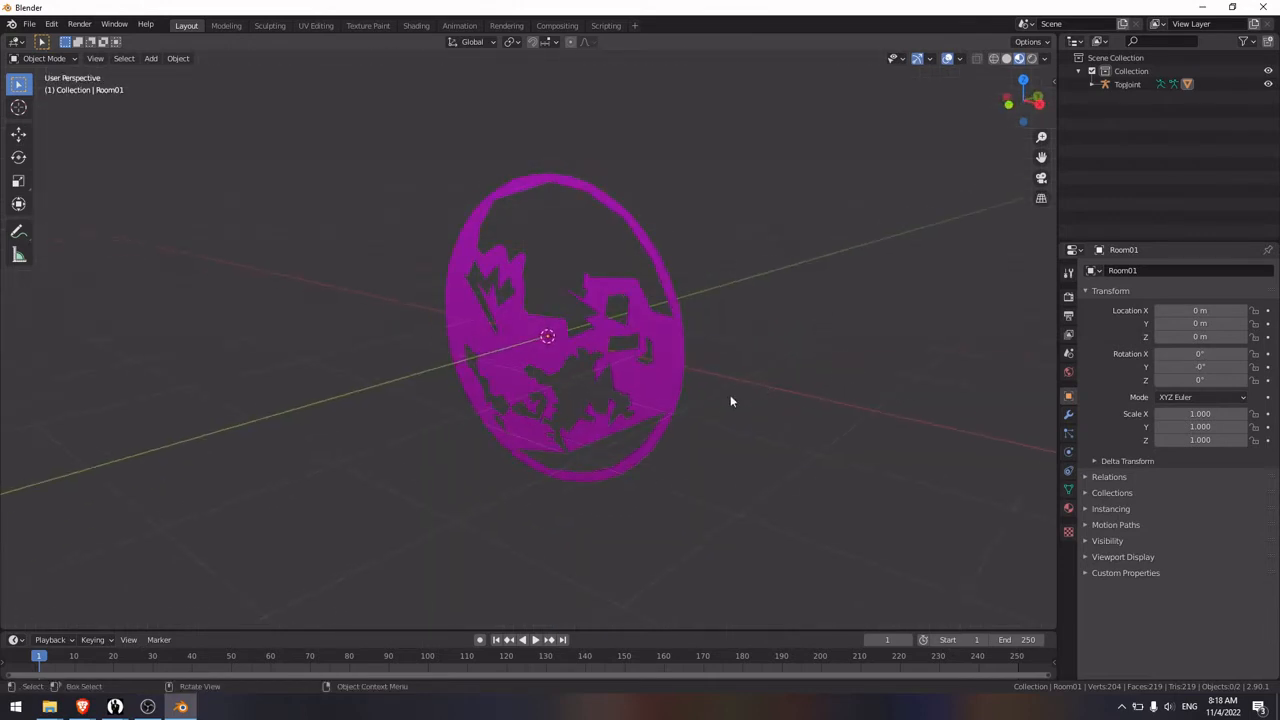
{"action": "key", "text": "KP_1"}
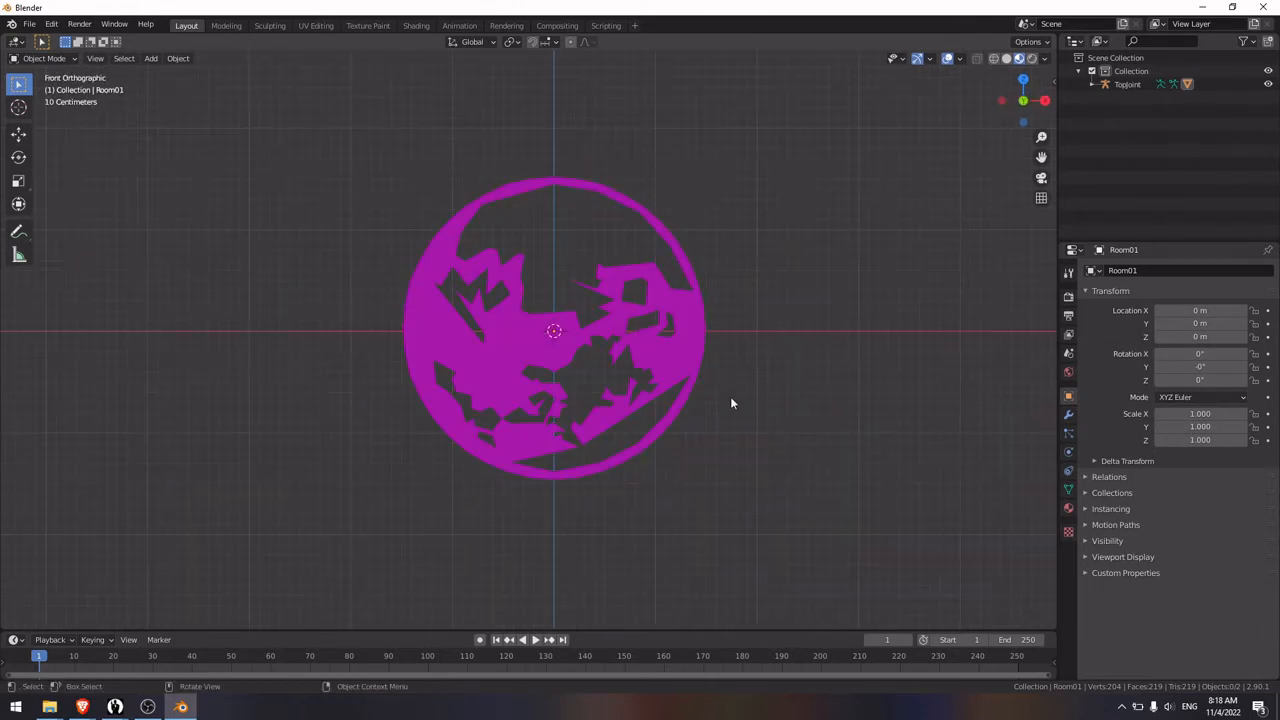
Step: Add a mesh plane at the logo's centre and rotate it 90° about the X axis to face the front
{"action": "left_click", "coordinate": [29, 23]}
{"action": "left_click", "coordinate": [150, 58]}
{"action": "mouse_move", "coordinate": [180, 74]}
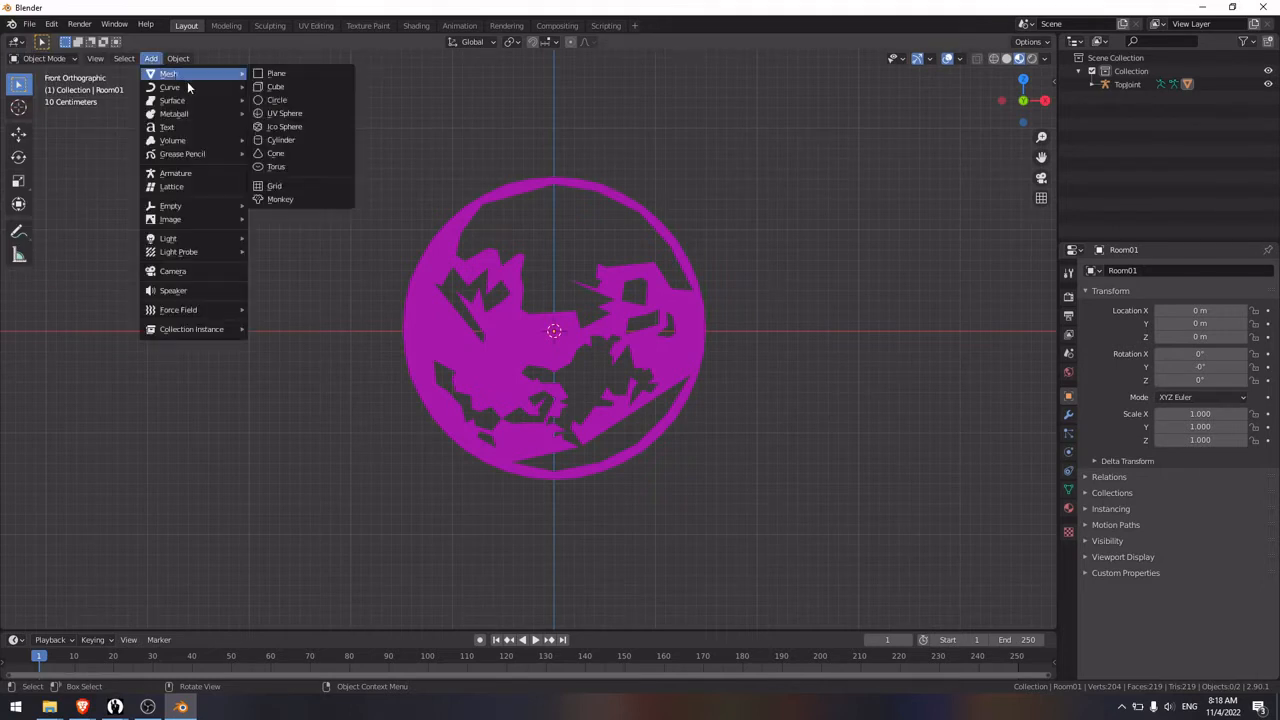
{"action": "left_click", "coordinate": [276, 73]}
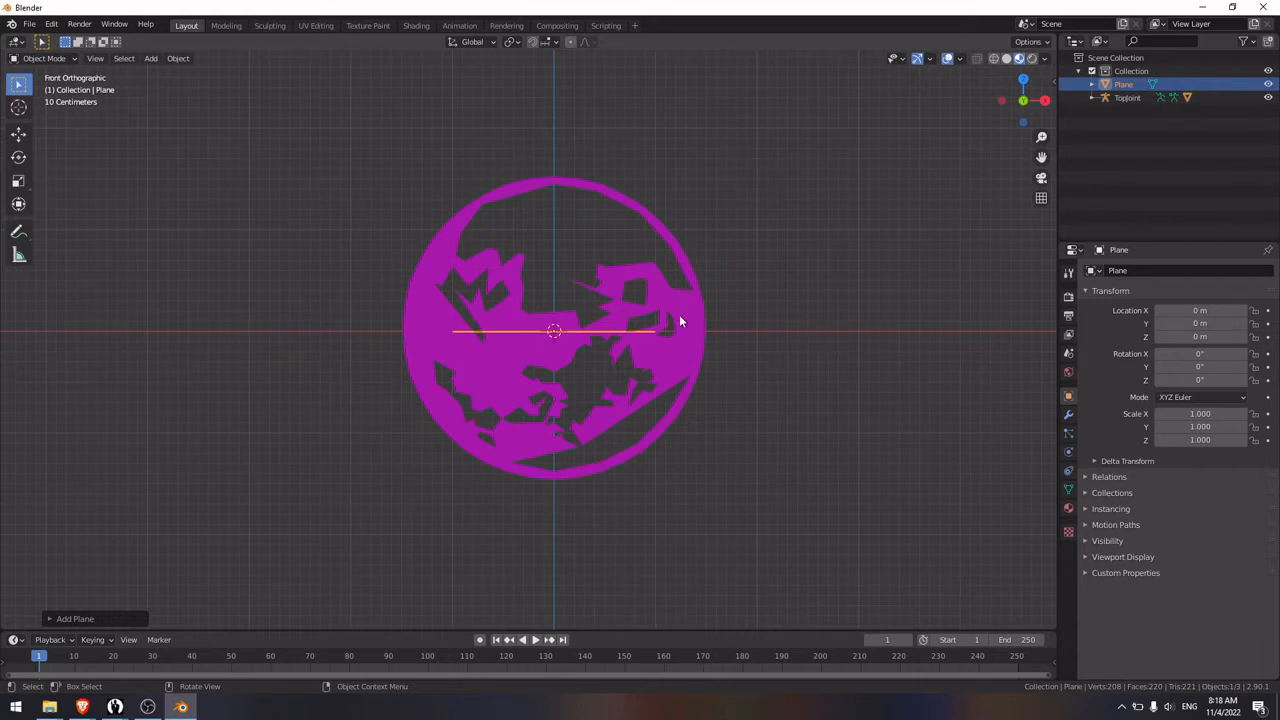
{"action": "type", "text": "rz90"}
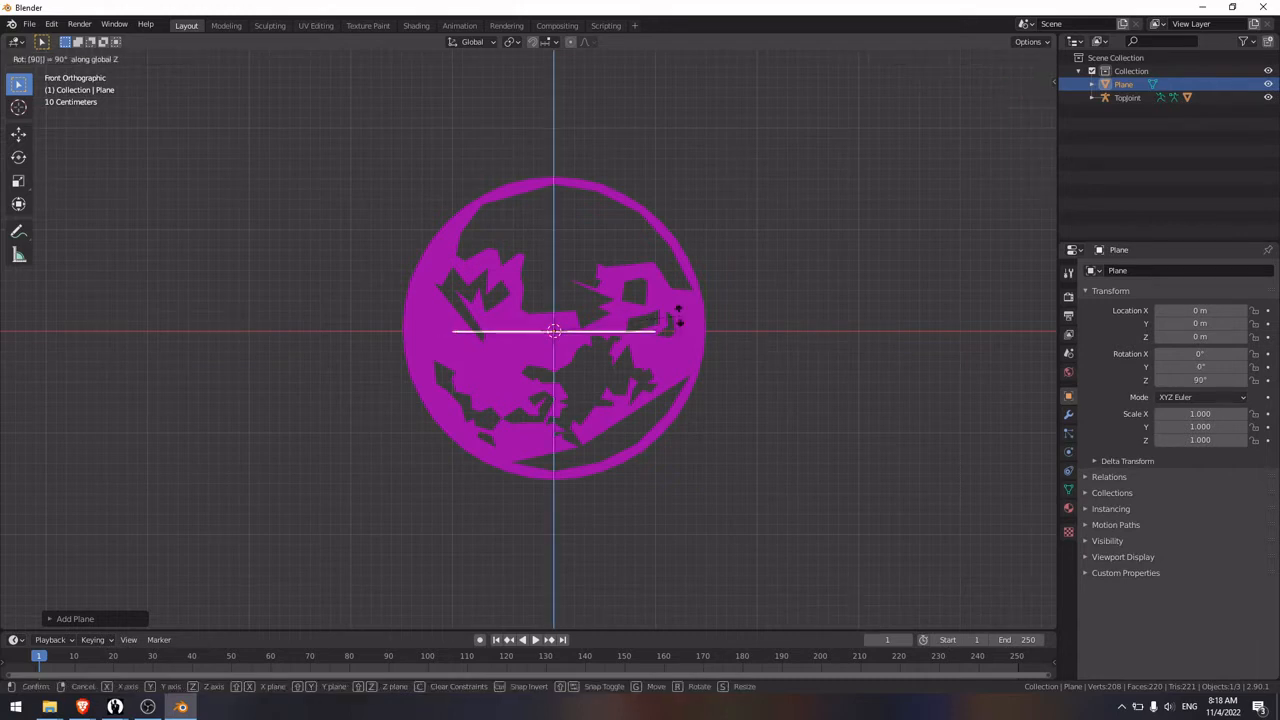
{"action": "type", "text": "x"}
{"action": "key", "text": "Return"}
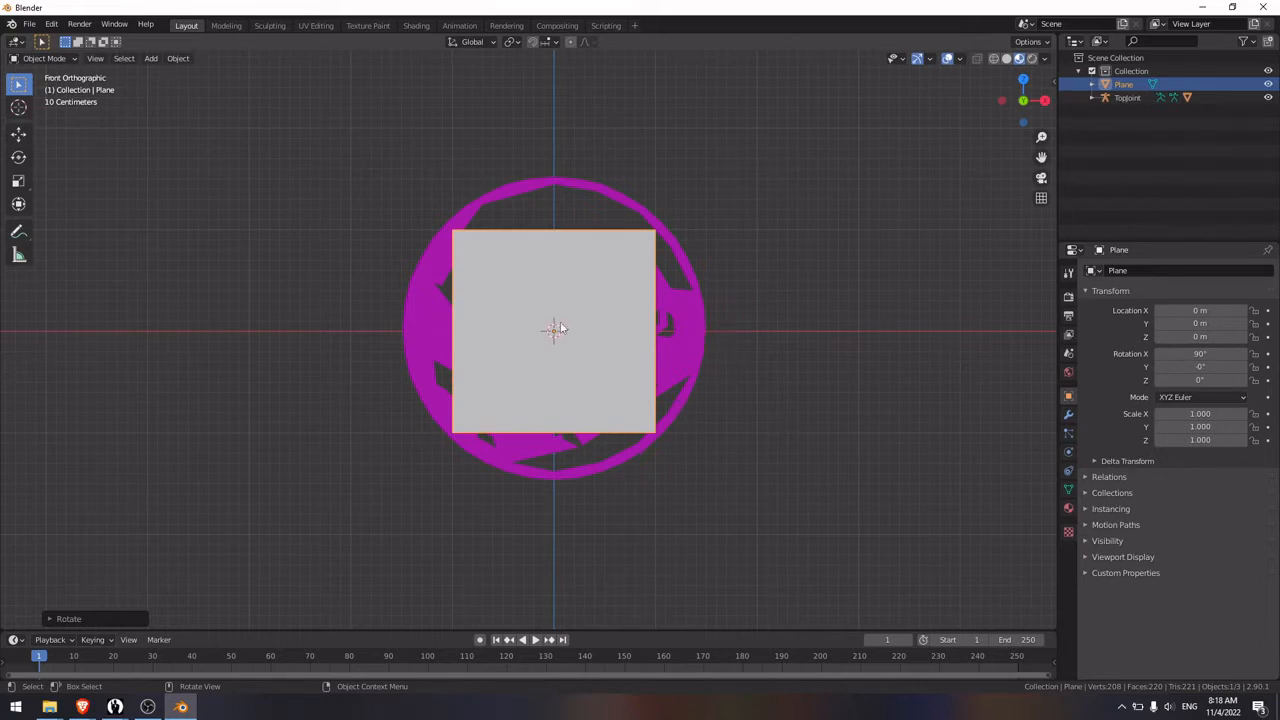
Step: Scale the plane up to about 1.52 to cover the whole logo and move it about 1.3 m along Y behind the logo
{"action": "key", "text": "s"}
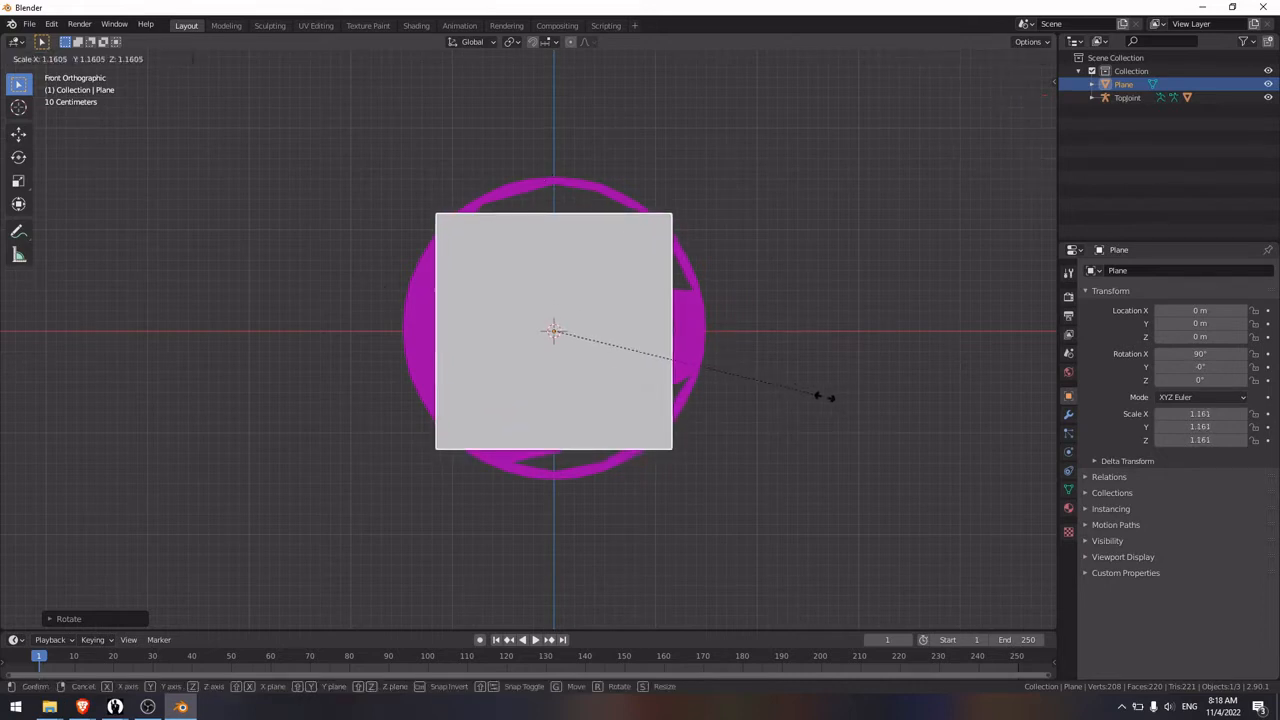
{"action": "left_click", "coordinate": [884, 433]}
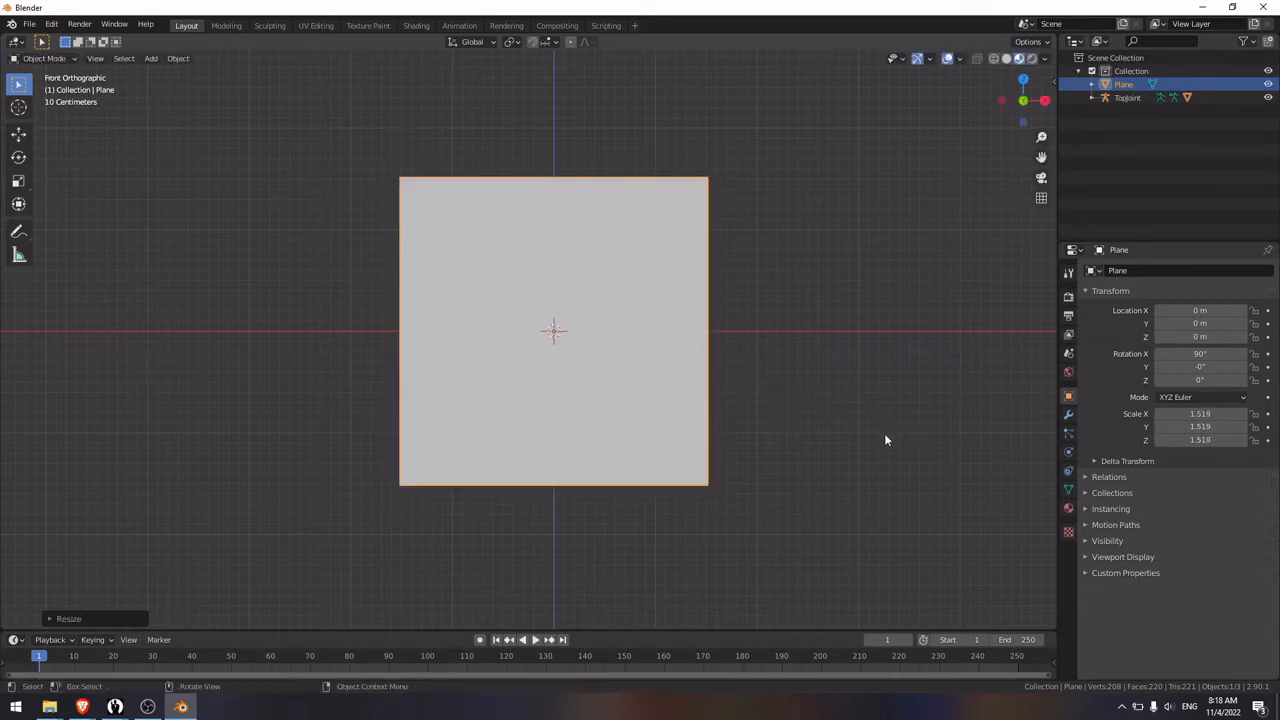
{"action": "key", "text": "KP_3"}
{"action": "key", "text": "g"}
{"action": "key", "text": "z"}
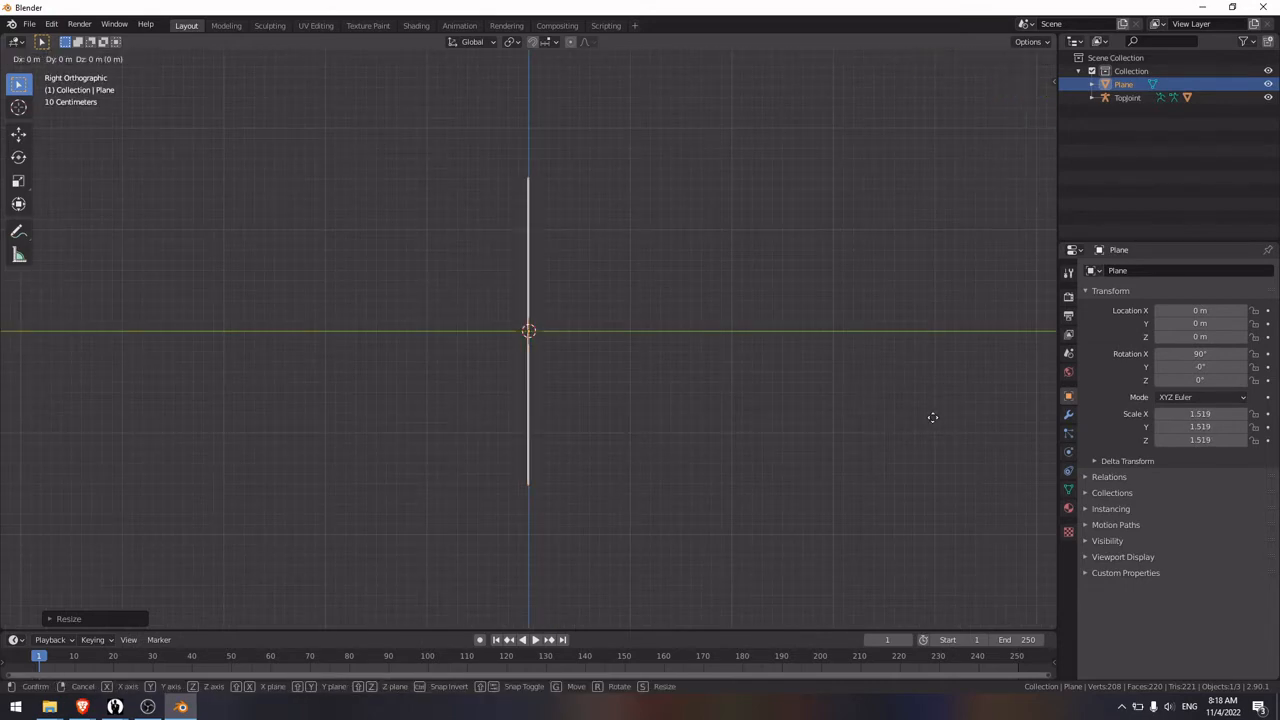
{"action": "key", "text": "y"}
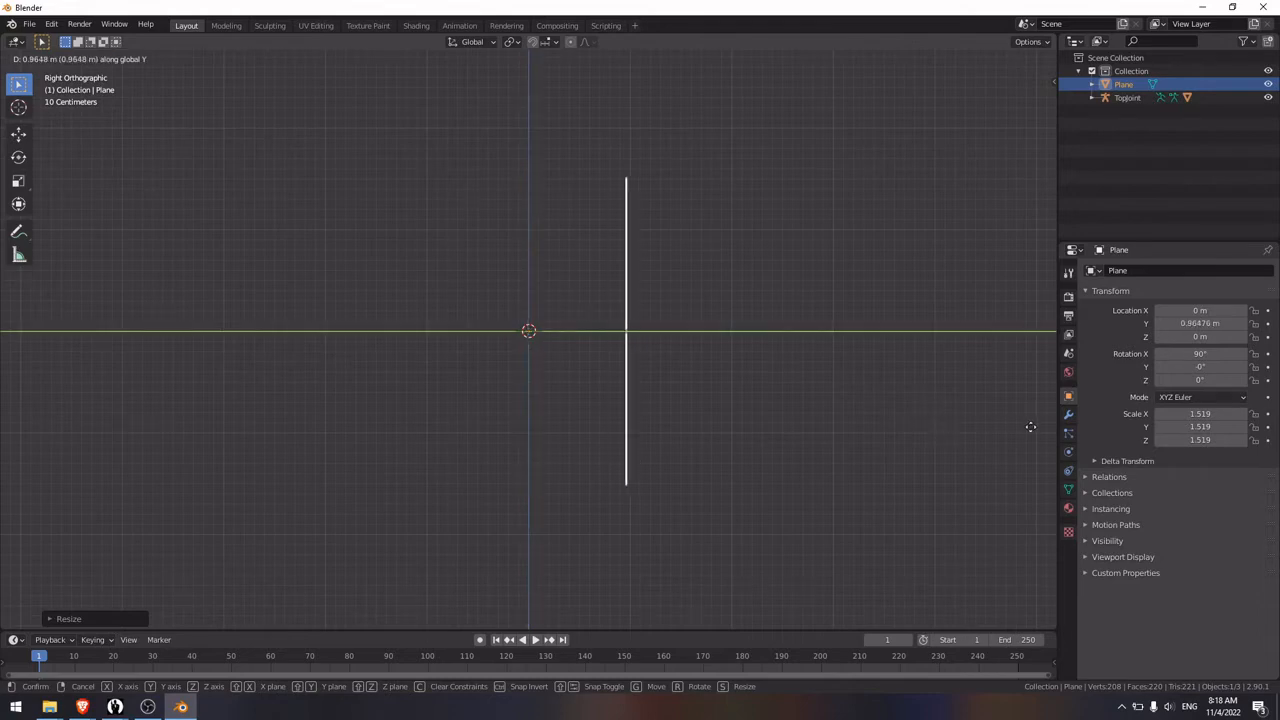
{"action": "left_click", "coordinate": [2, 443]}
{"action": "left_click", "coordinate": [805, 585]}
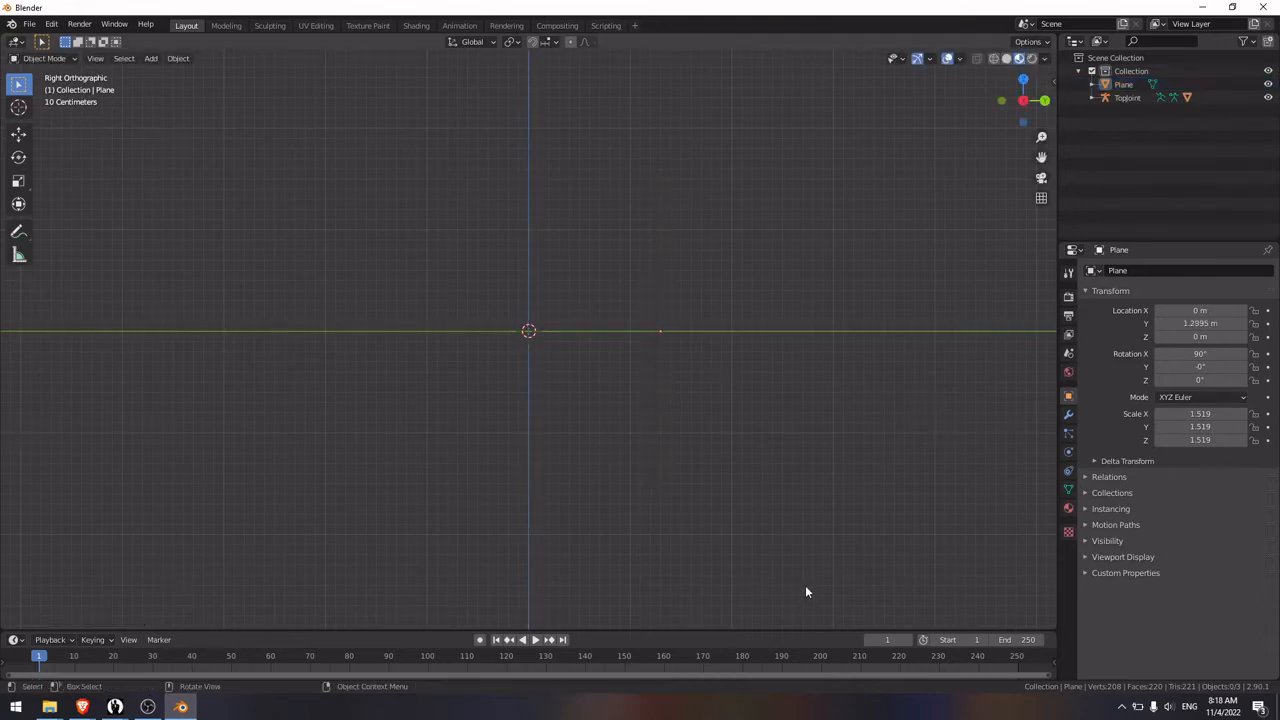
Step: In front view, raise the plane to about 0.044 m on Z and shrink it to a scale of about 1.477
{"action": "key", "text": "KP_1"}
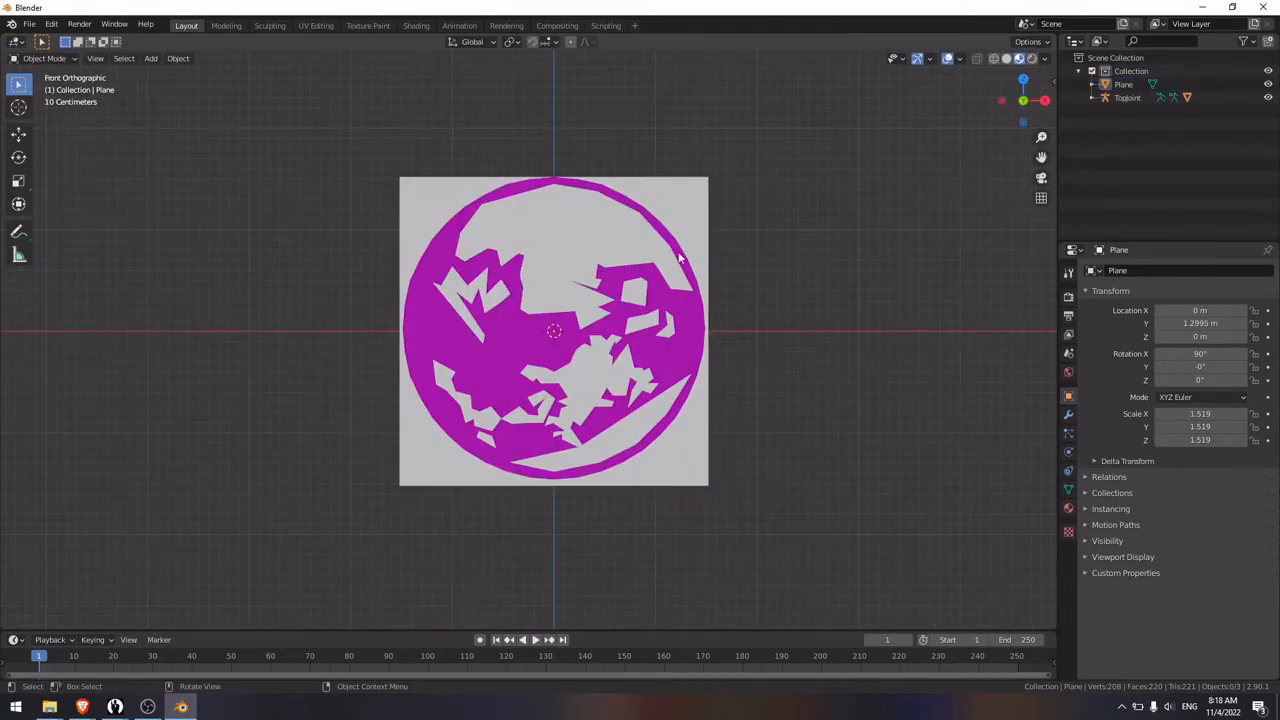
{"action": "scroll", "coordinate": [682, 258], "scroll_direction": "up", "scroll_amount": 1}
{"action": "left_click", "coordinate": [704, 516]}
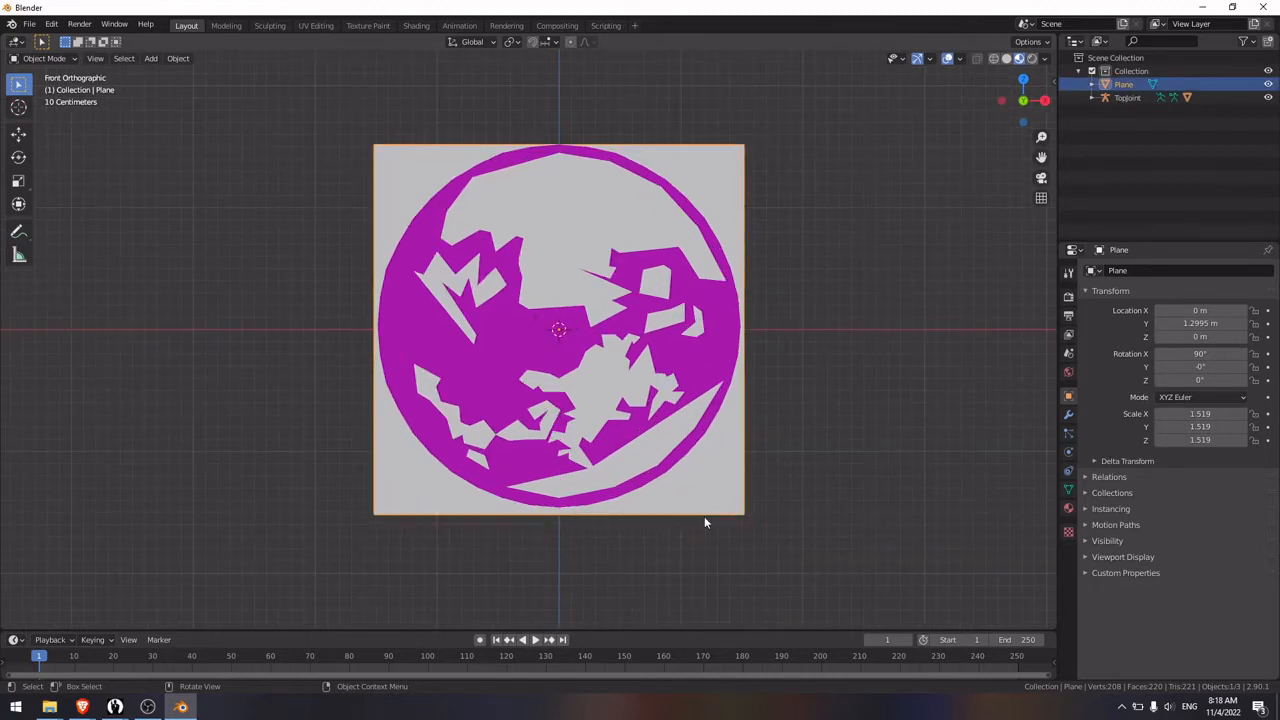
{"action": "key", "text": "g"}
{"action": "key", "text": "z"}
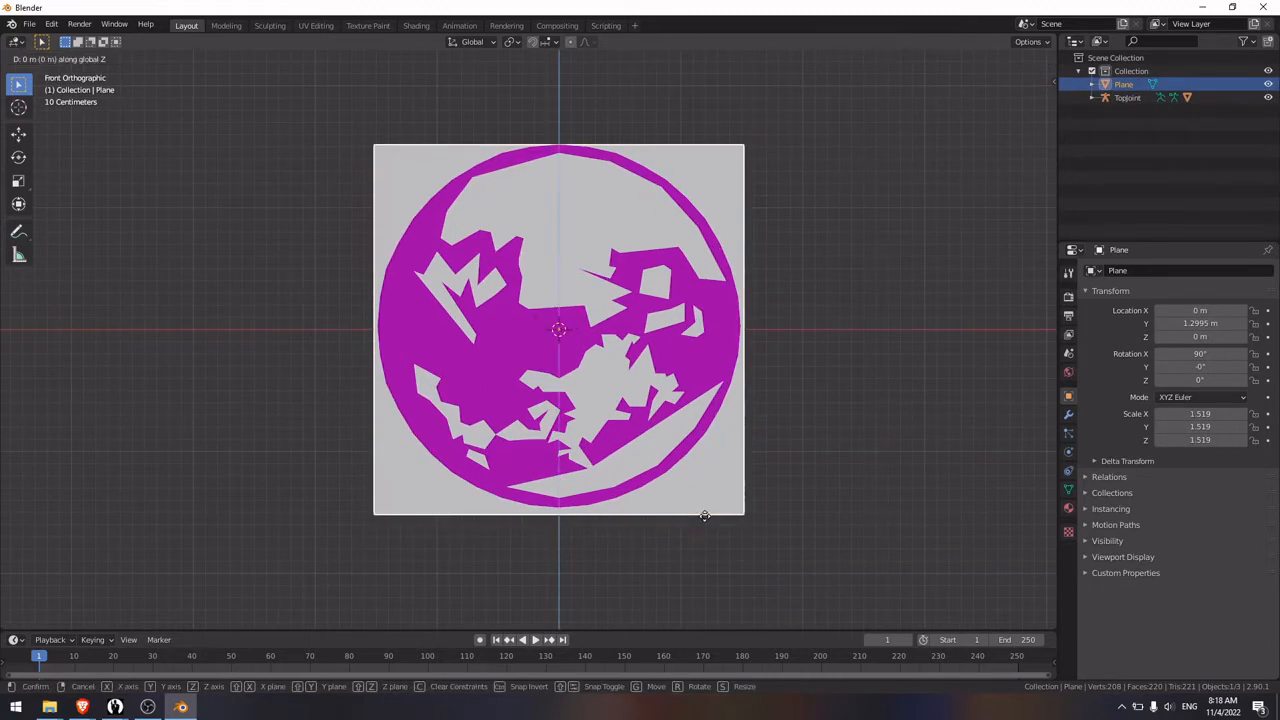
{"action": "left_click", "coordinate": [705, 510]}
{"action": "key", "text": "s"}
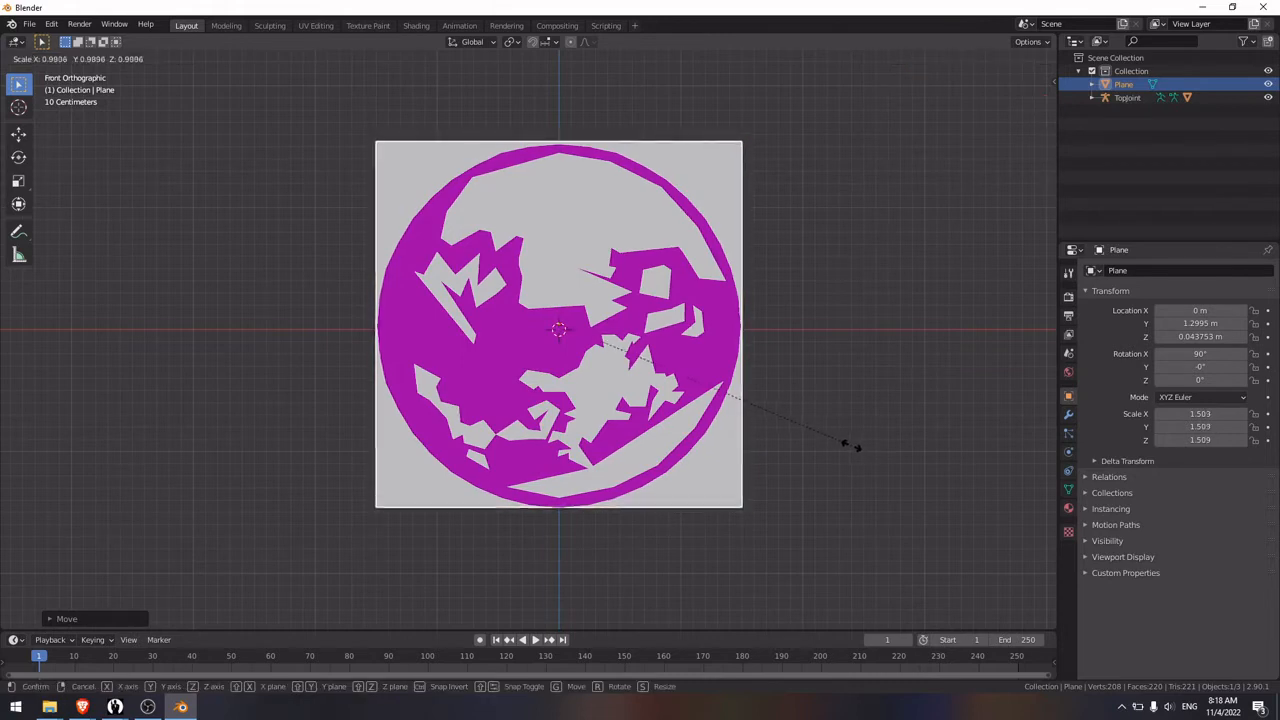
{"action": "left_click", "coordinate": [846, 444]}
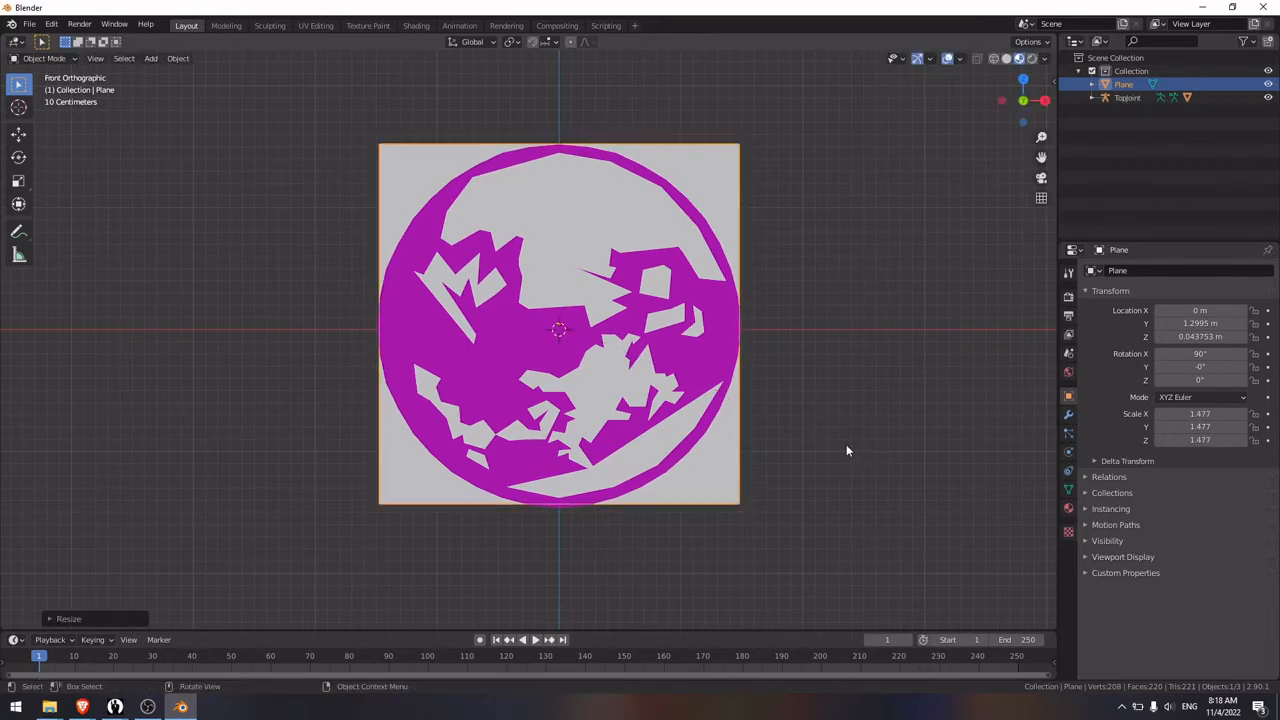
Step: Fine-tune the plane around the logo's circle with a scale of about 1.483 and a Z location of about 0.027 m, and deselect it
{"action": "key", "text": "s"}
{"action": "left_click", "coordinate": [850, 444]}
{"action": "key", "text": "g"}
{"action": "key", "text": "z"}
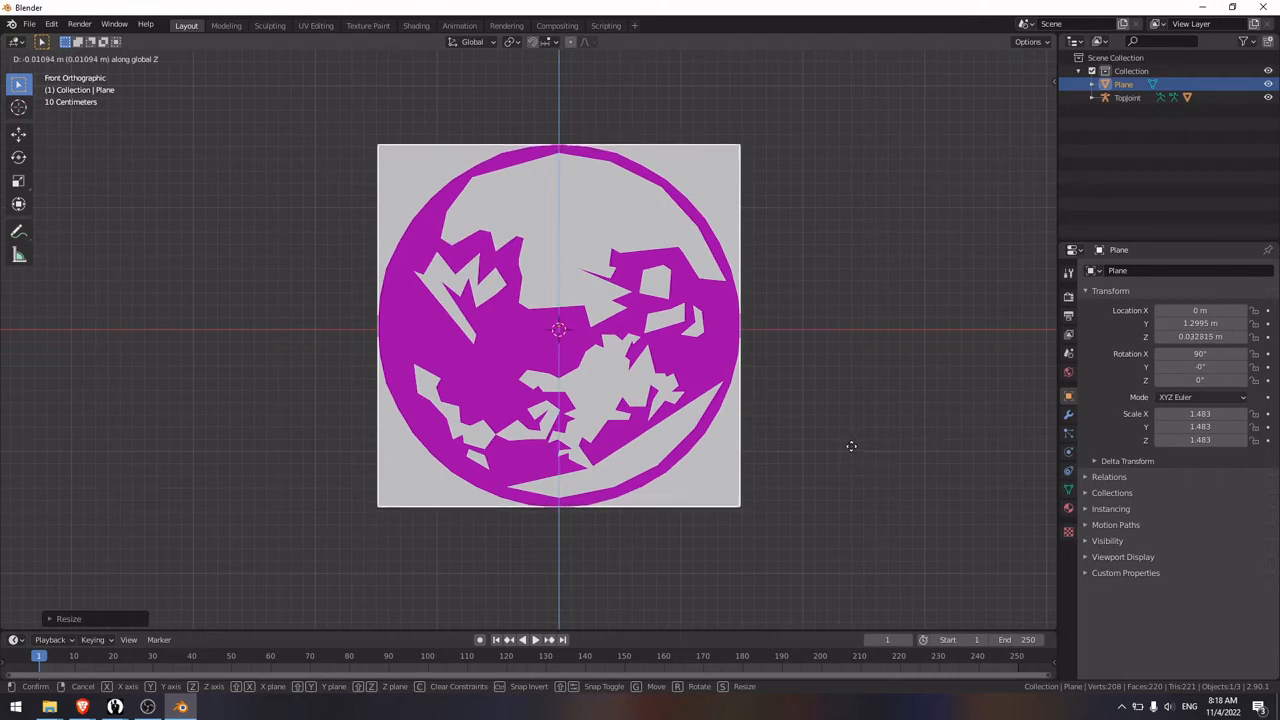
{"action": "left_click", "coordinate": [852, 453]}
{"action": "left_click", "coordinate": [862, 454]}
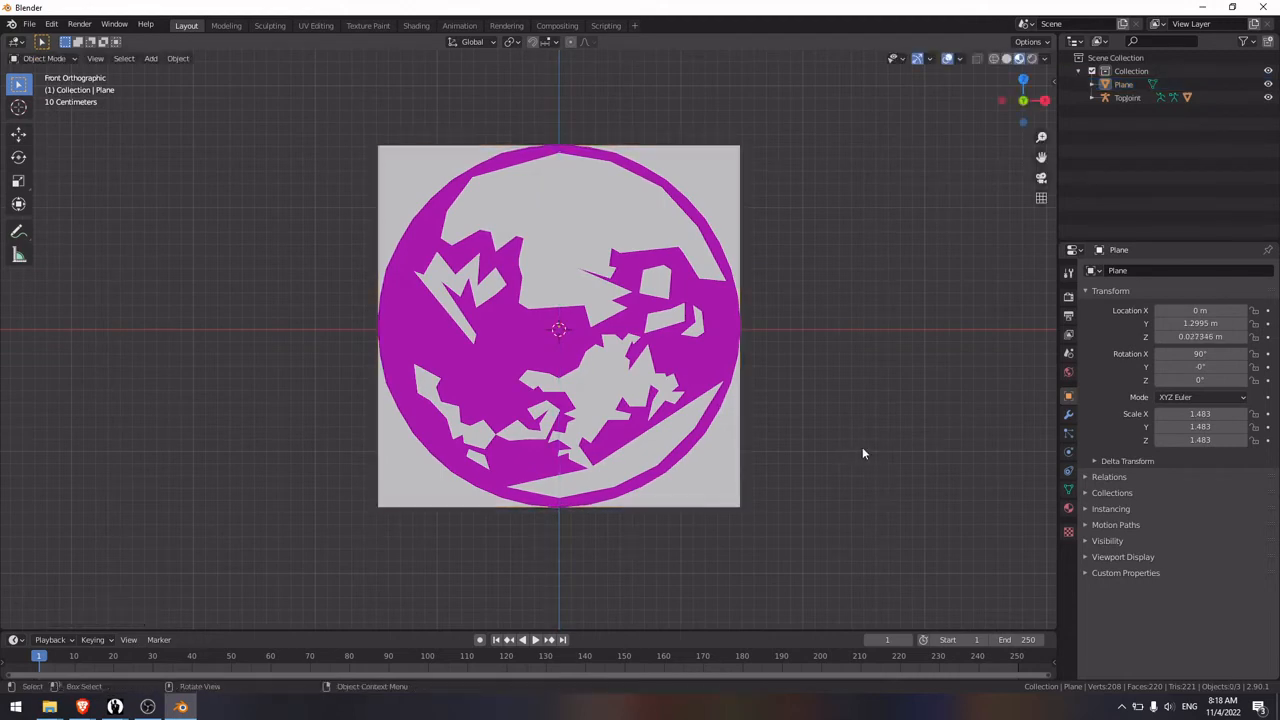
Step: Give the plane a new material and set its Specular value to 0
{"action": "left_click", "coordinate": [733, 484]}
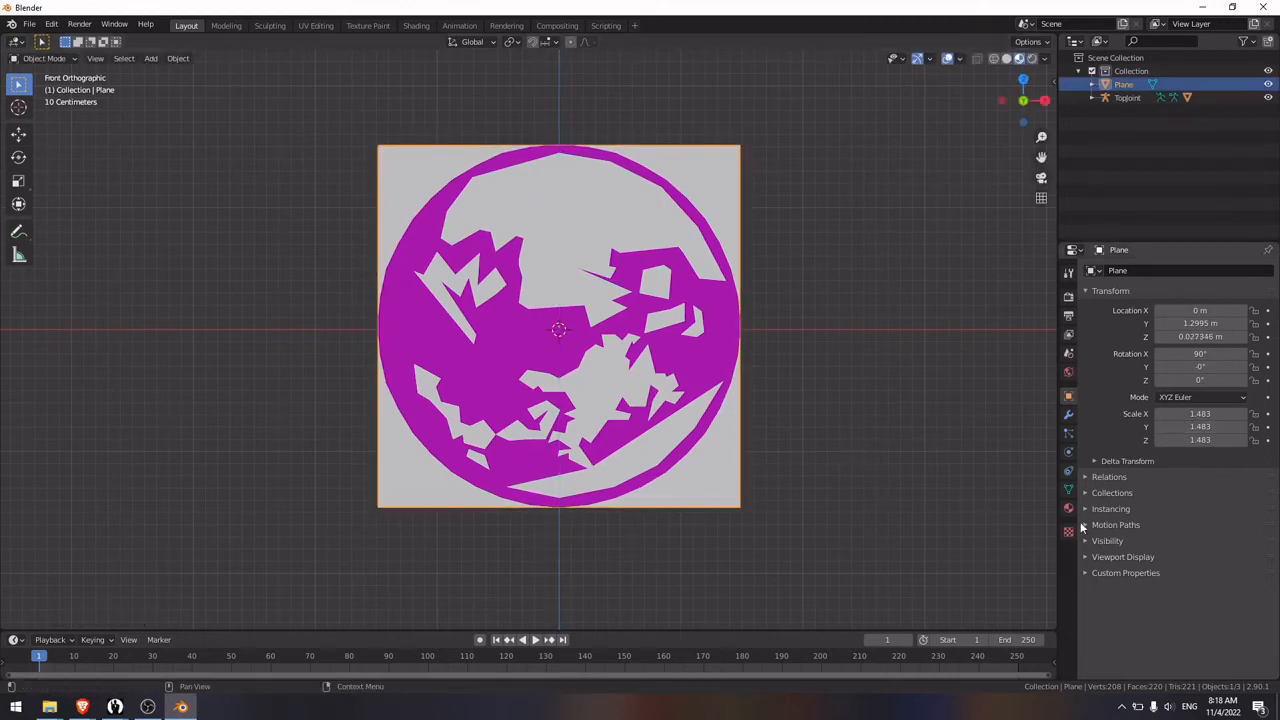
{"action": "left_click", "coordinate": [1068, 508]}
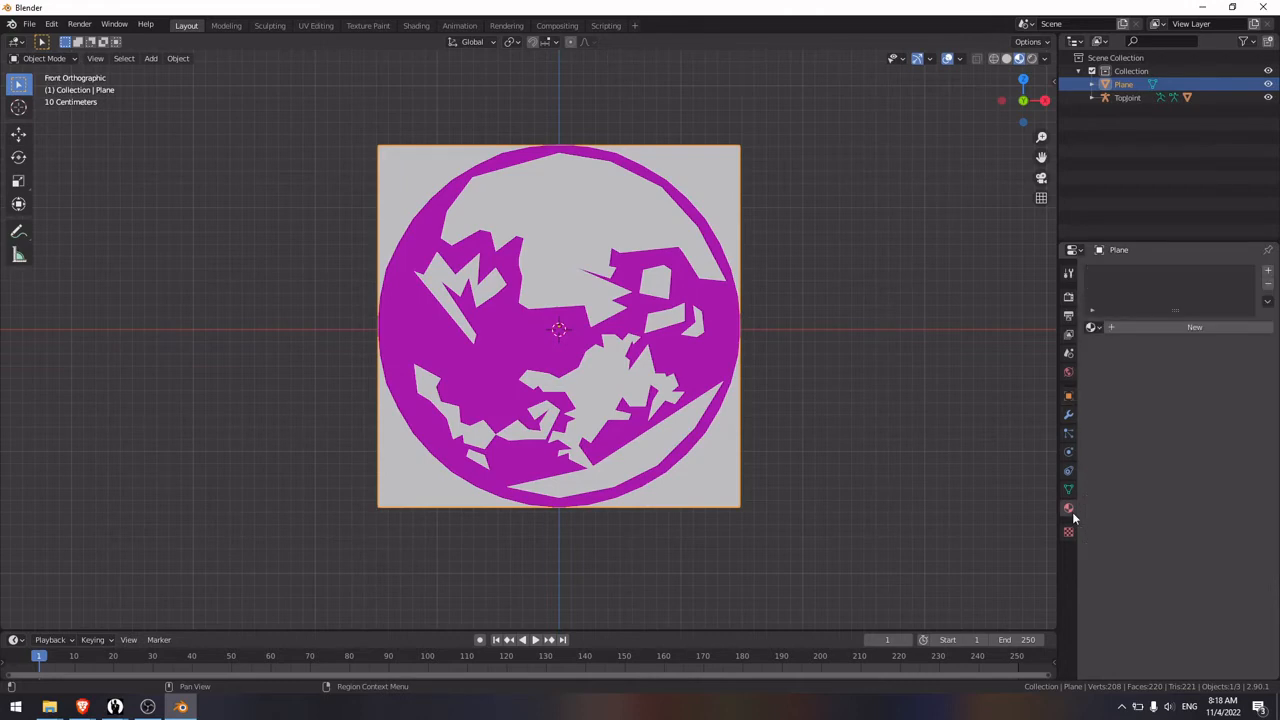
{"action": "left_click", "coordinate": [1197, 333]}
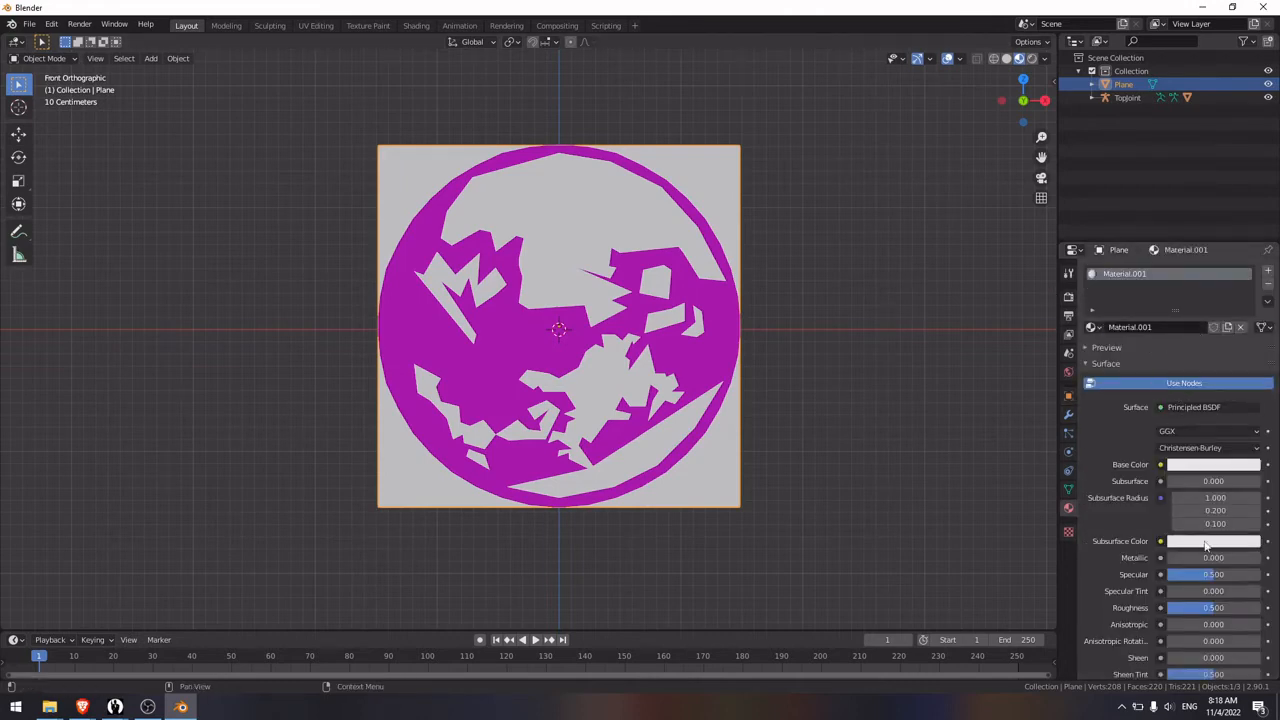
{"action": "left_click_drag", "start_coordinate": [1209, 574], "coordinate": [1182, 574]}
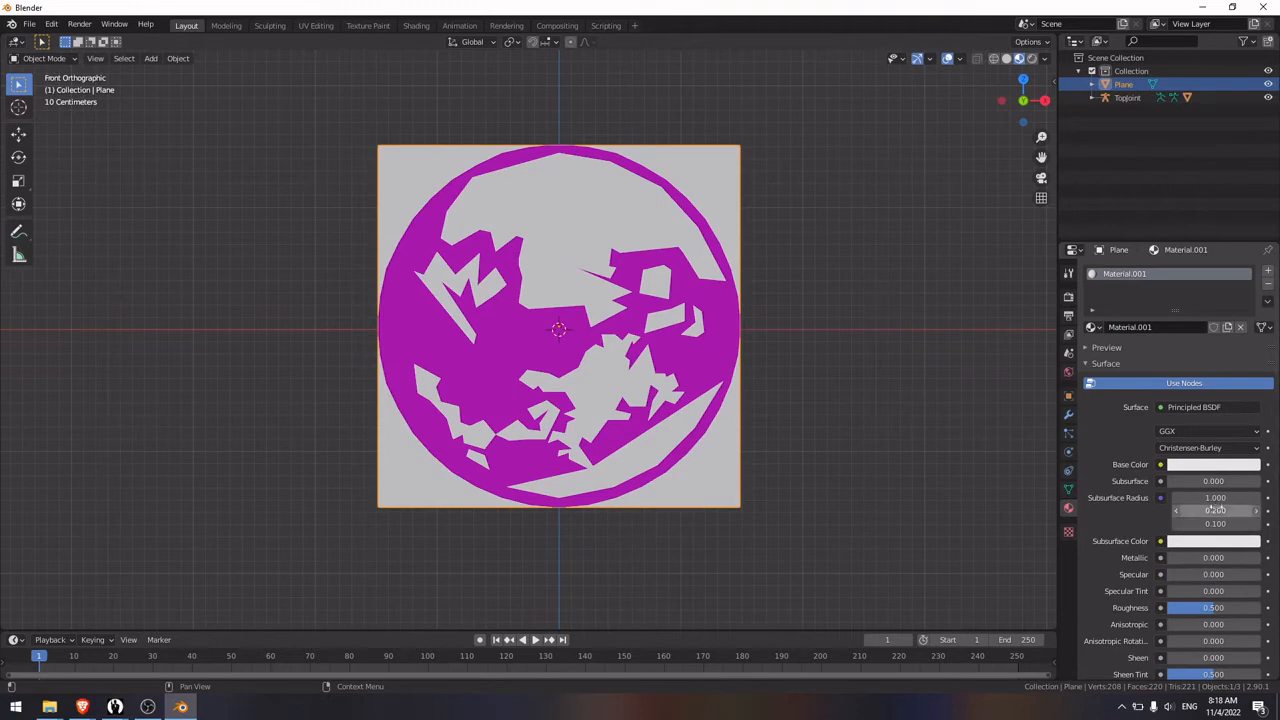
Step: Use an Image Texture for the material's Base Color and load logo_template.PNG from the Brian_Quest64_v1 folder
{"action": "left_click", "coordinate": [1160, 465]}
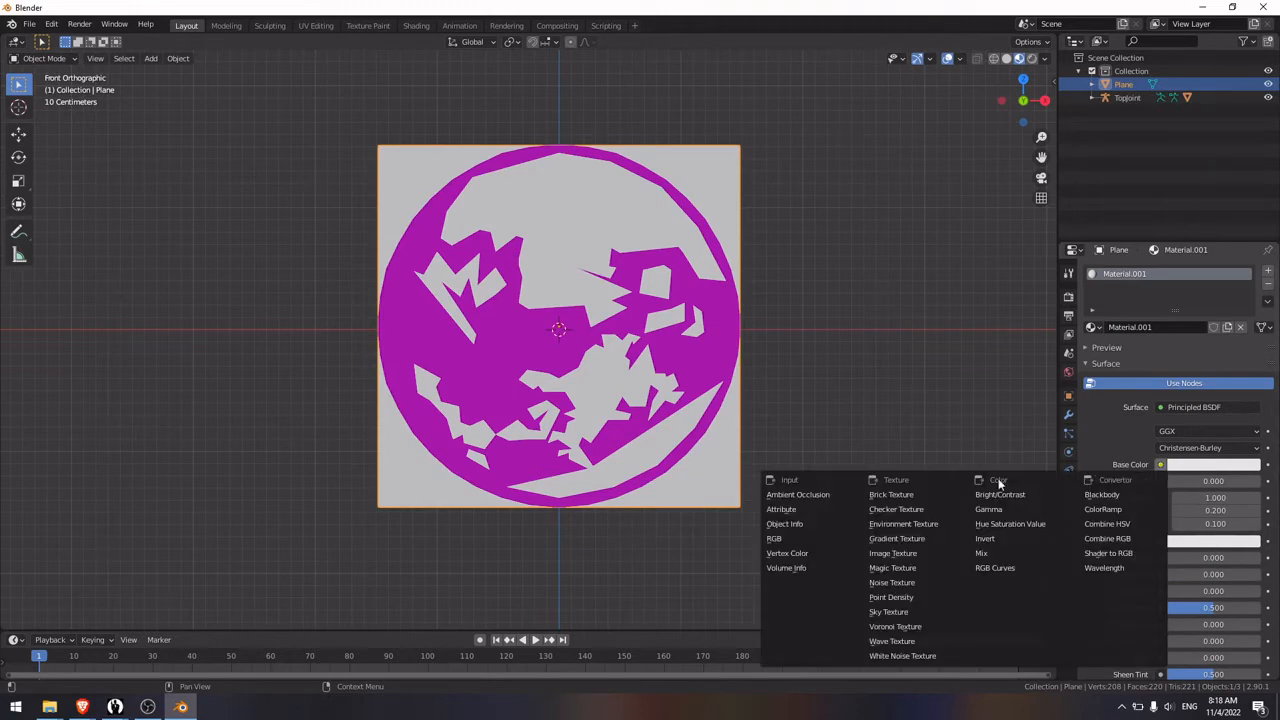
{"action": "left_click", "coordinate": [905, 554]}
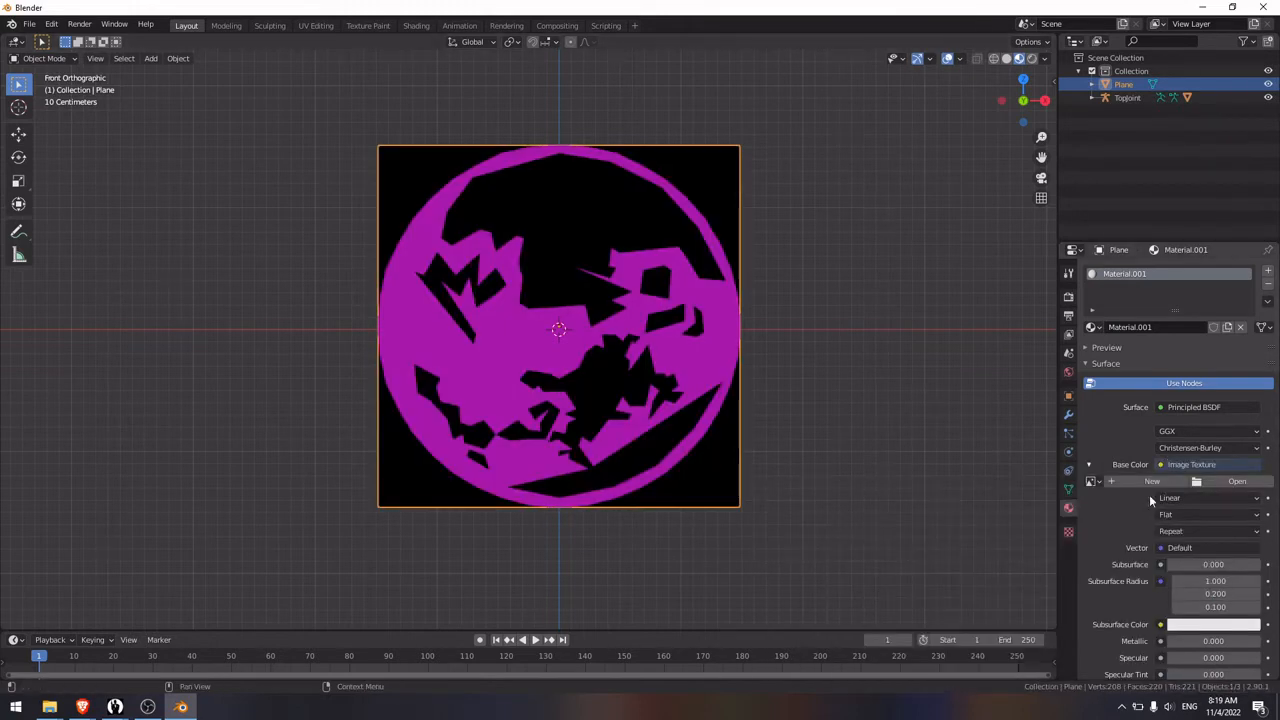
{"action": "left_click", "coordinate": [1234, 482]}
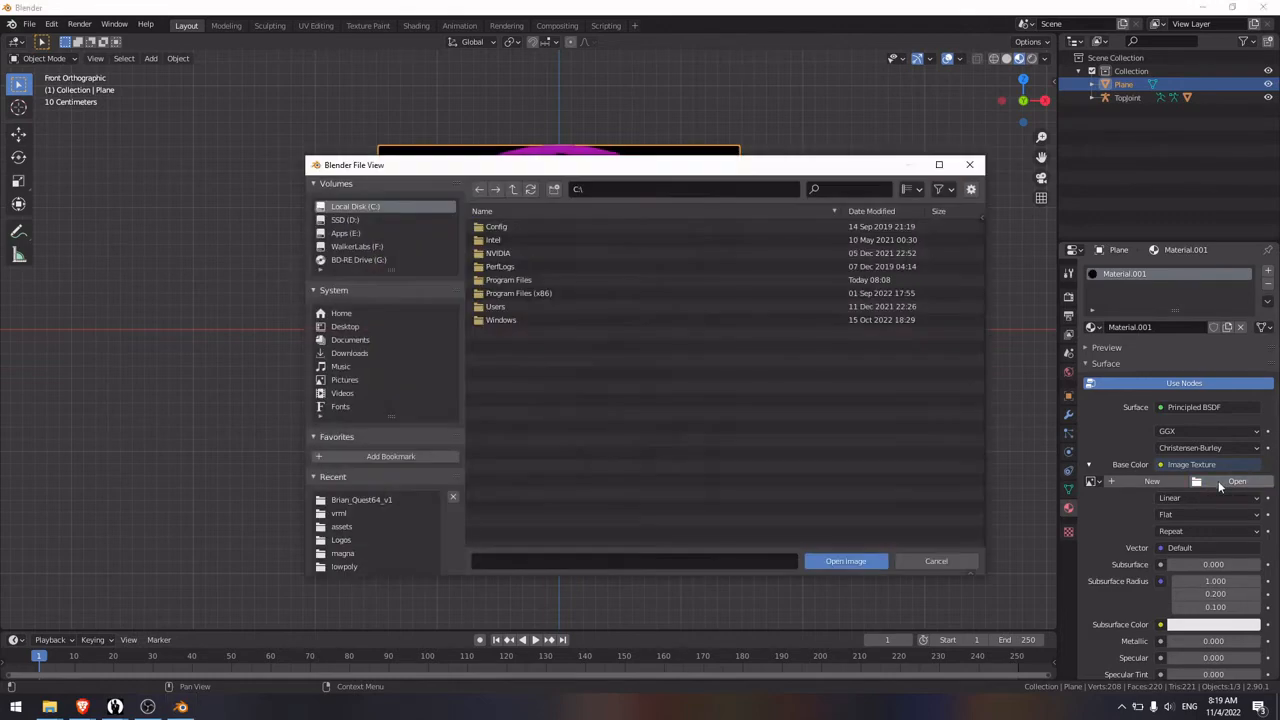
{"action": "left_click", "coordinate": [369, 502]}
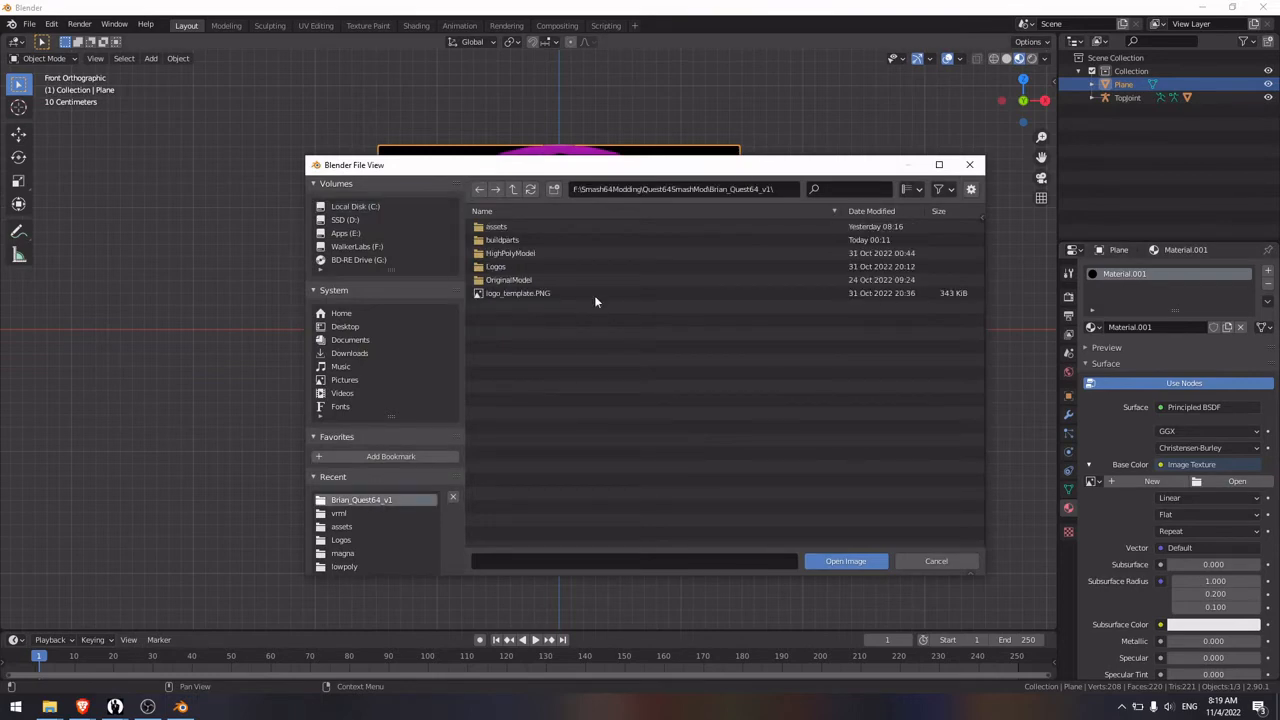
{"action": "double_click", "coordinate": [519, 294]}
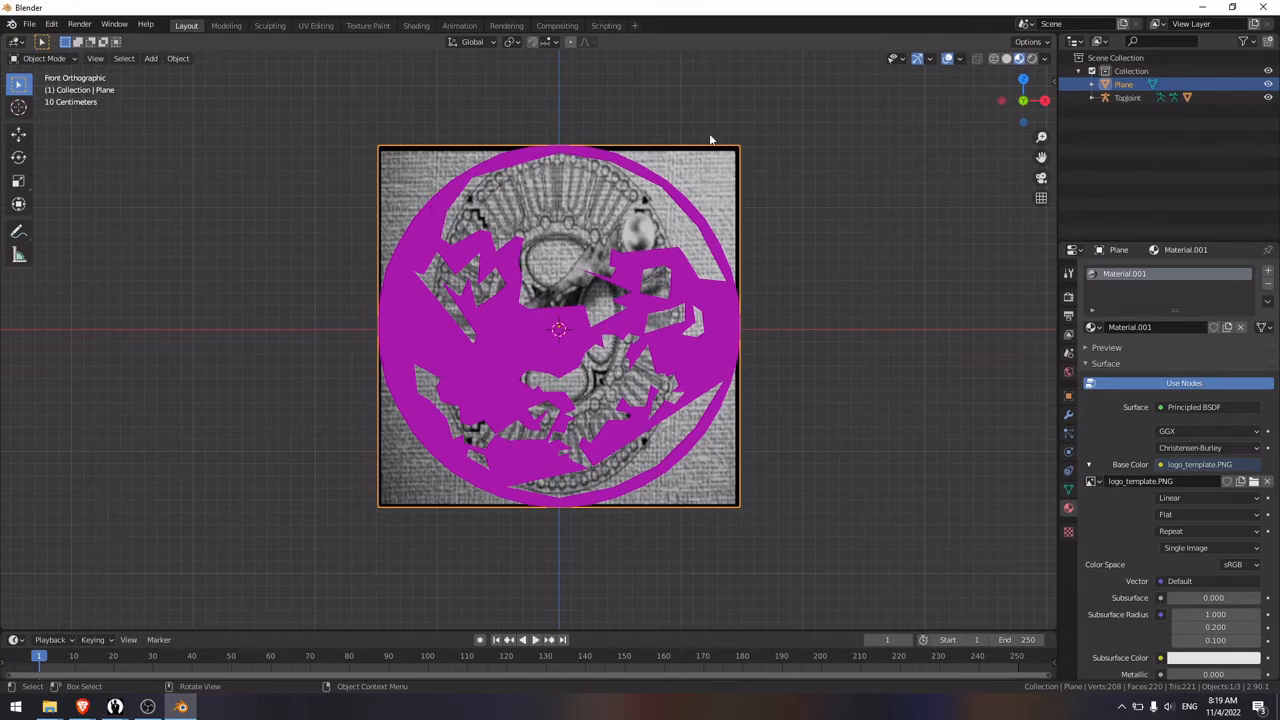
Step: Switch to File Explorer, view logo_template.PNG in Photos to check its original proportions, and return to Blender
{"action": "mouse_move", "coordinate": [49, 706]}
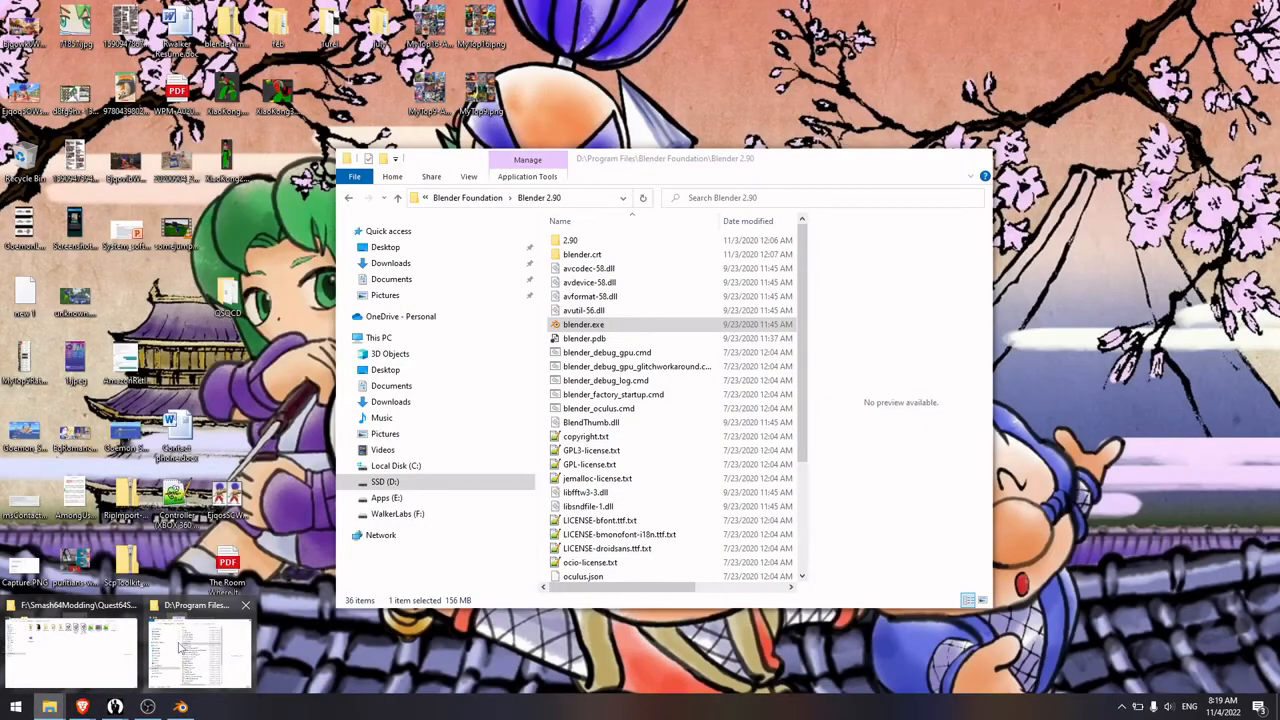
{"action": "left_click", "coordinate": [180, 648]}
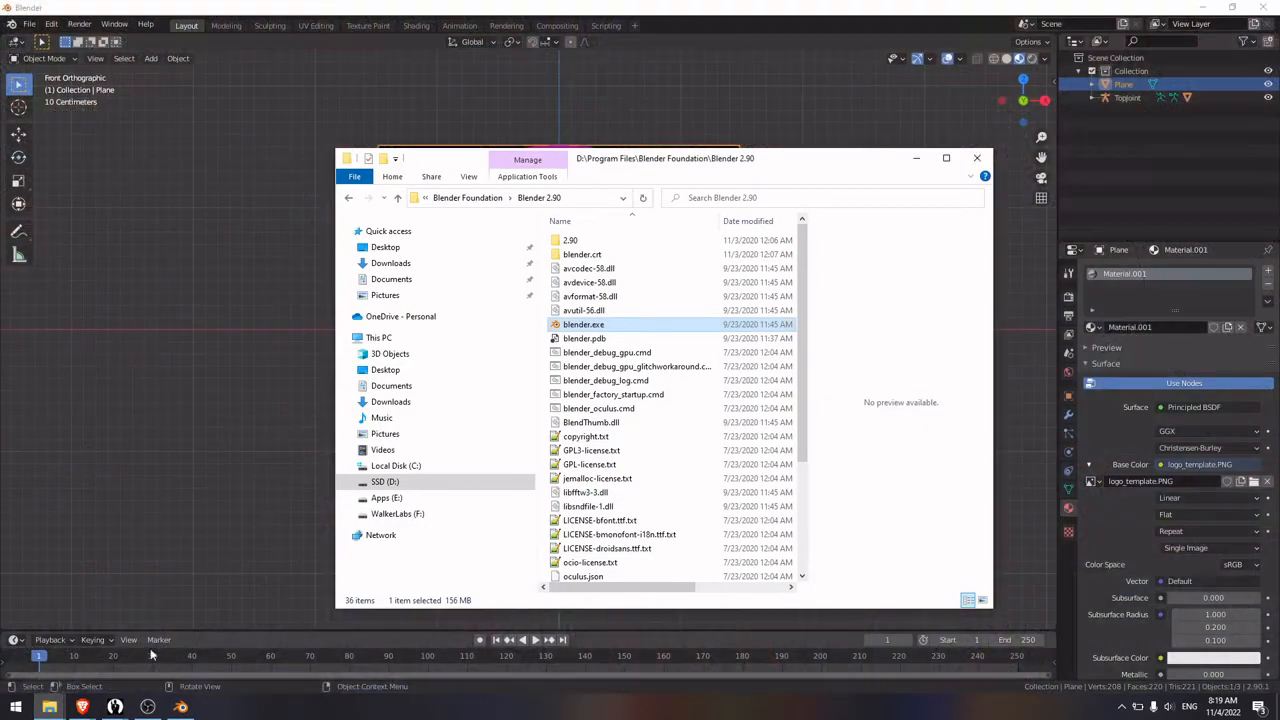
{"action": "mouse_move", "coordinate": [49, 706]}
{"action": "left_click", "coordinate": [67, 643]}
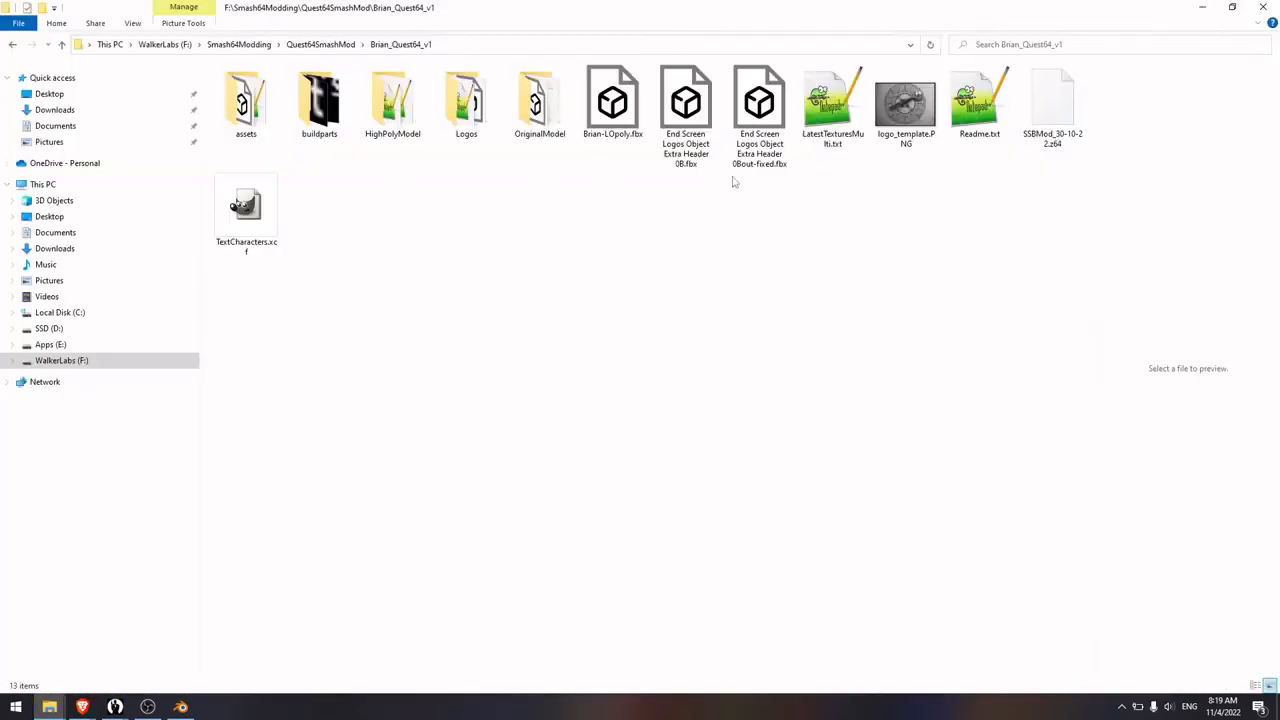
{"action": "left_click", "coordinate": [903, 120]}
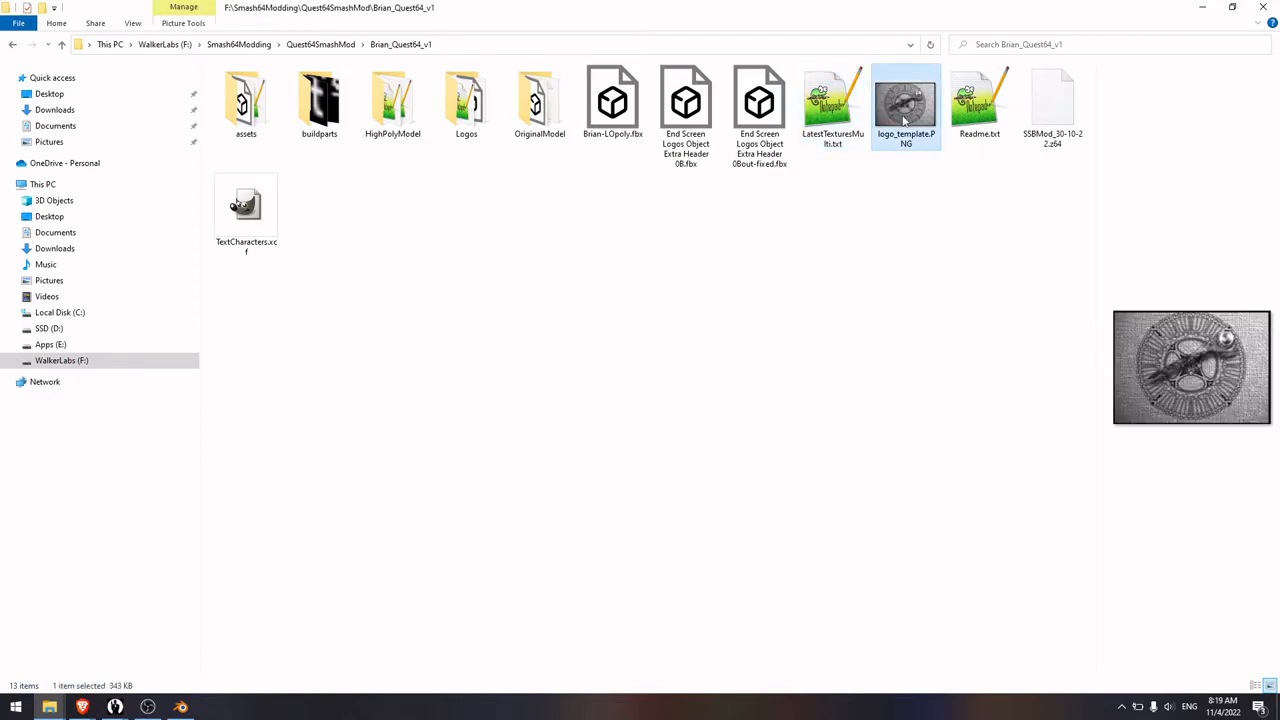
{"action": "double_click", "coordinate": [903, 137]}
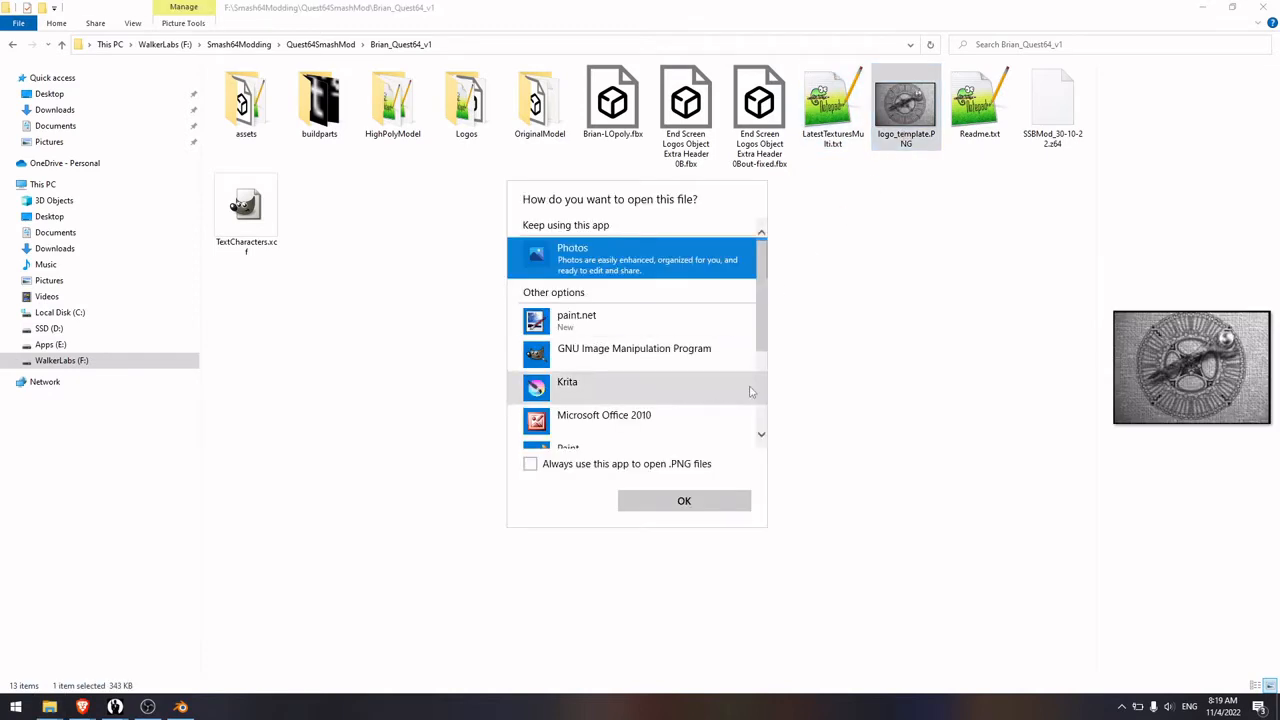
{"action": "left_click", "coordinate": [700, 498]}
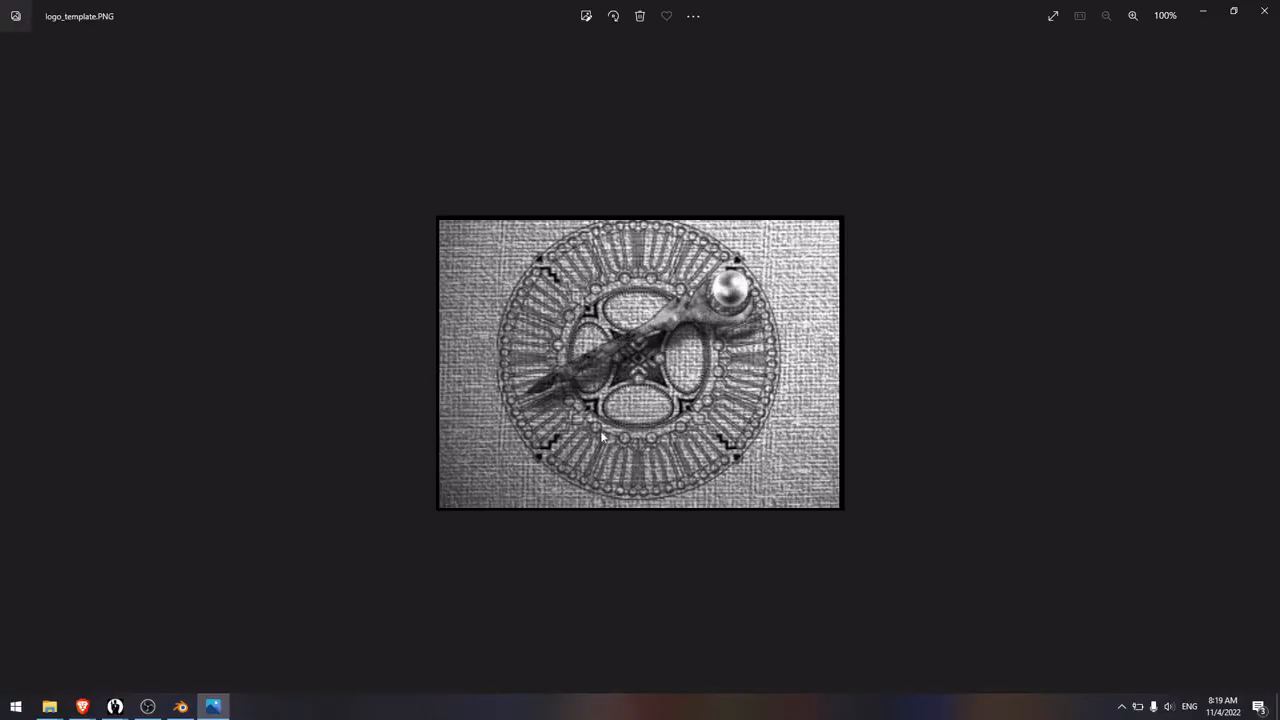
{"action": "left_click", "coordinate": [1268, 14]}
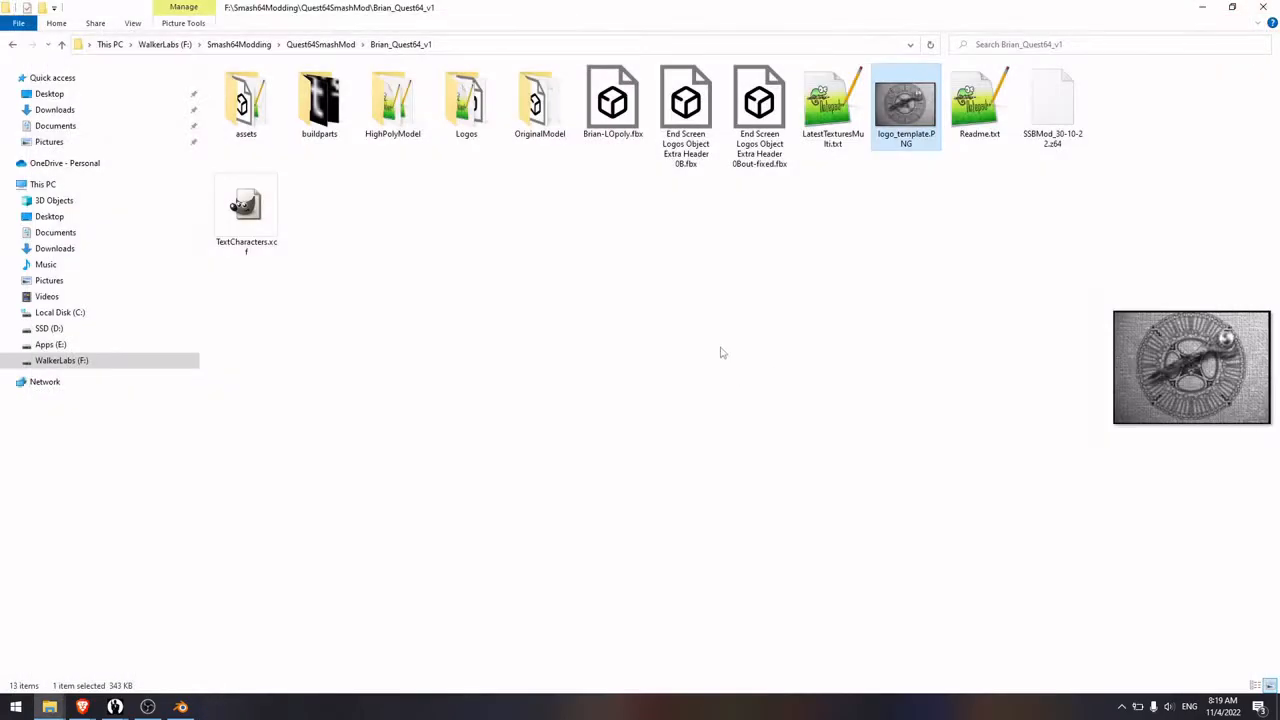
{"action": "left_click", "coordinate": [181, 707]}
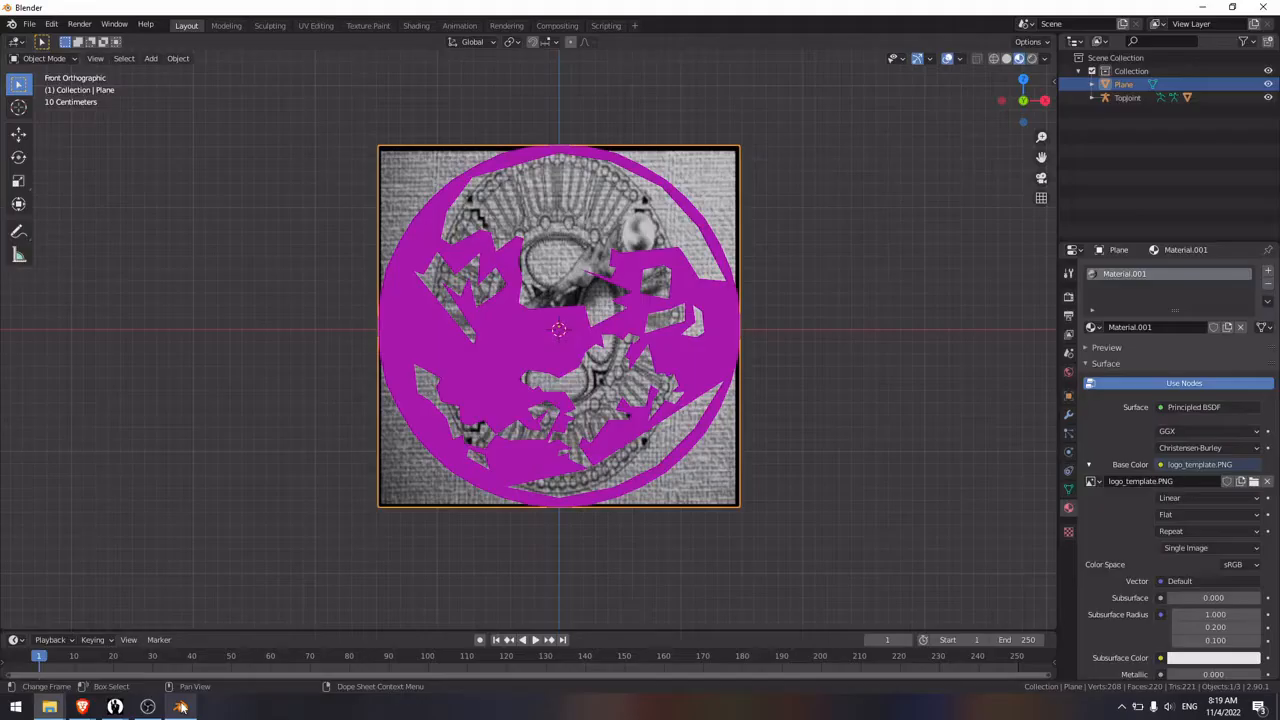
Step: Open the UV Editing workspace and show the textured plane in Material Preview from the front
{"action": "left_click", "coordinate": [315, 25]}
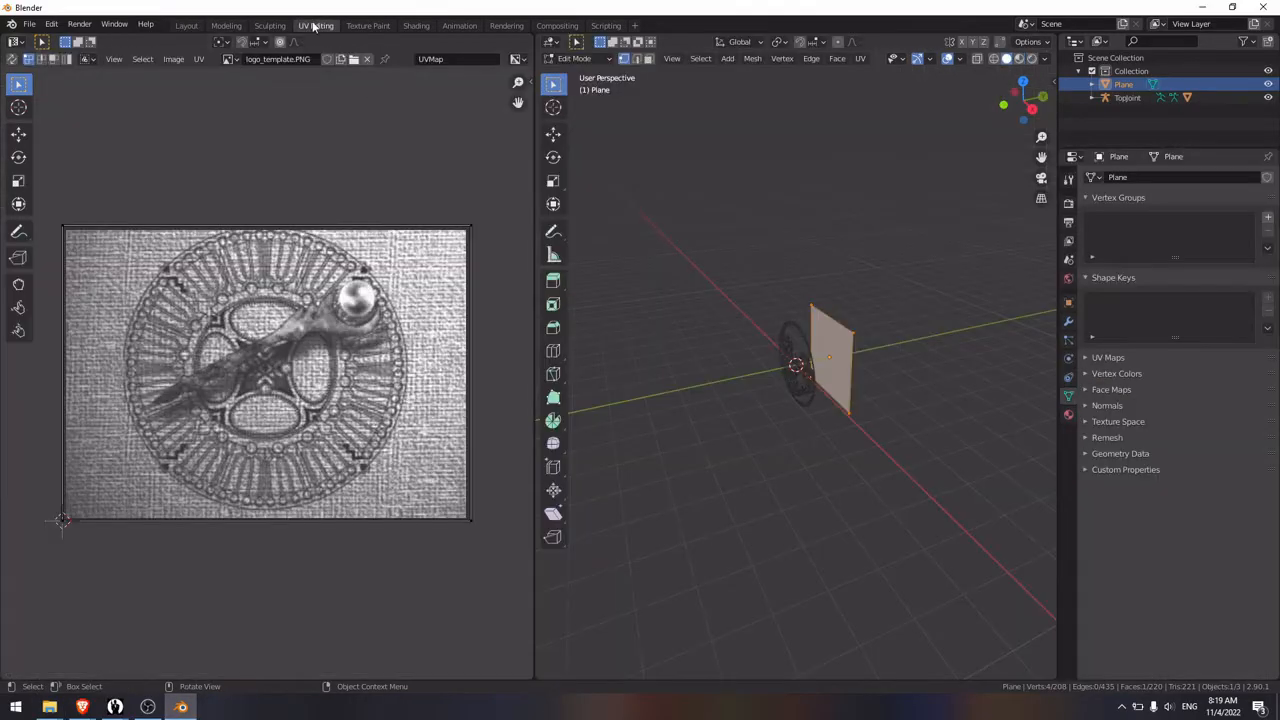
{"action": "scroll", "coordinate": [270, 361], "scroll_direction": "up", "scroll_amount": 3}
{"action": "scroll", "coordinate": [280, 460], "scroll_direction": "down", "scroll_amount": 5}
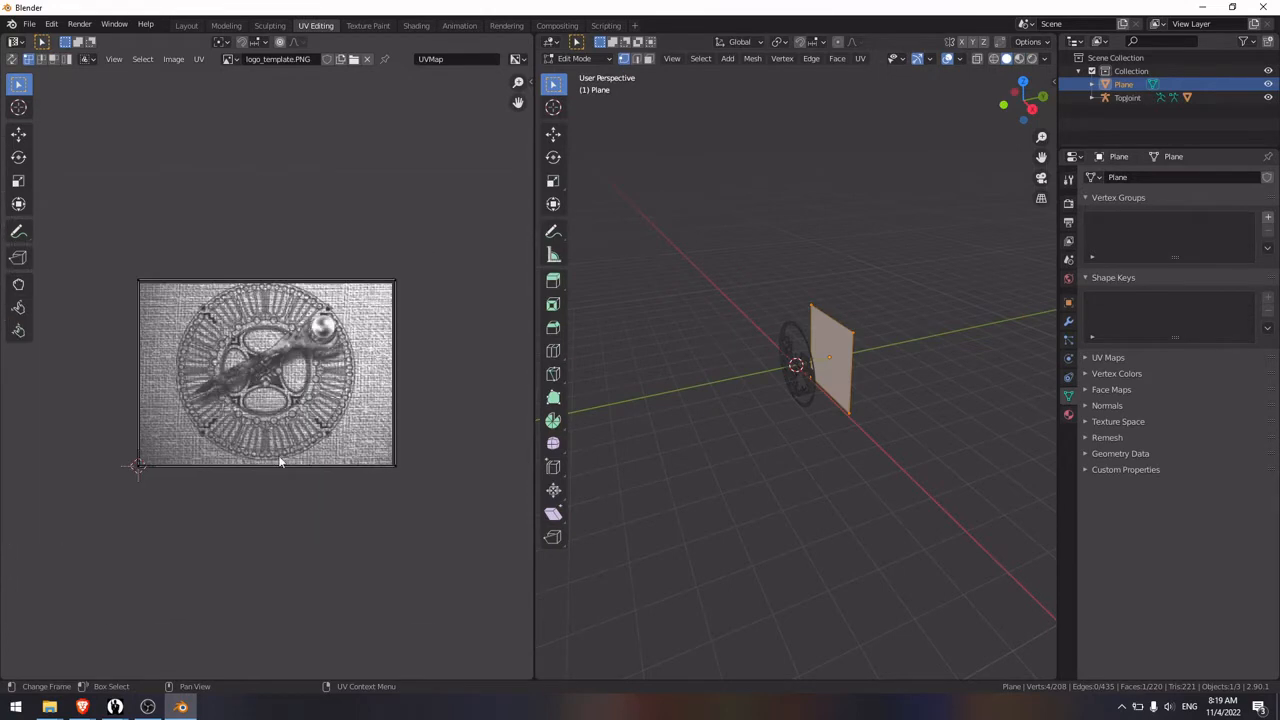
{"action": "key", "text": "z"}
{"action": "left_click", "coordinate": [822, 577]}
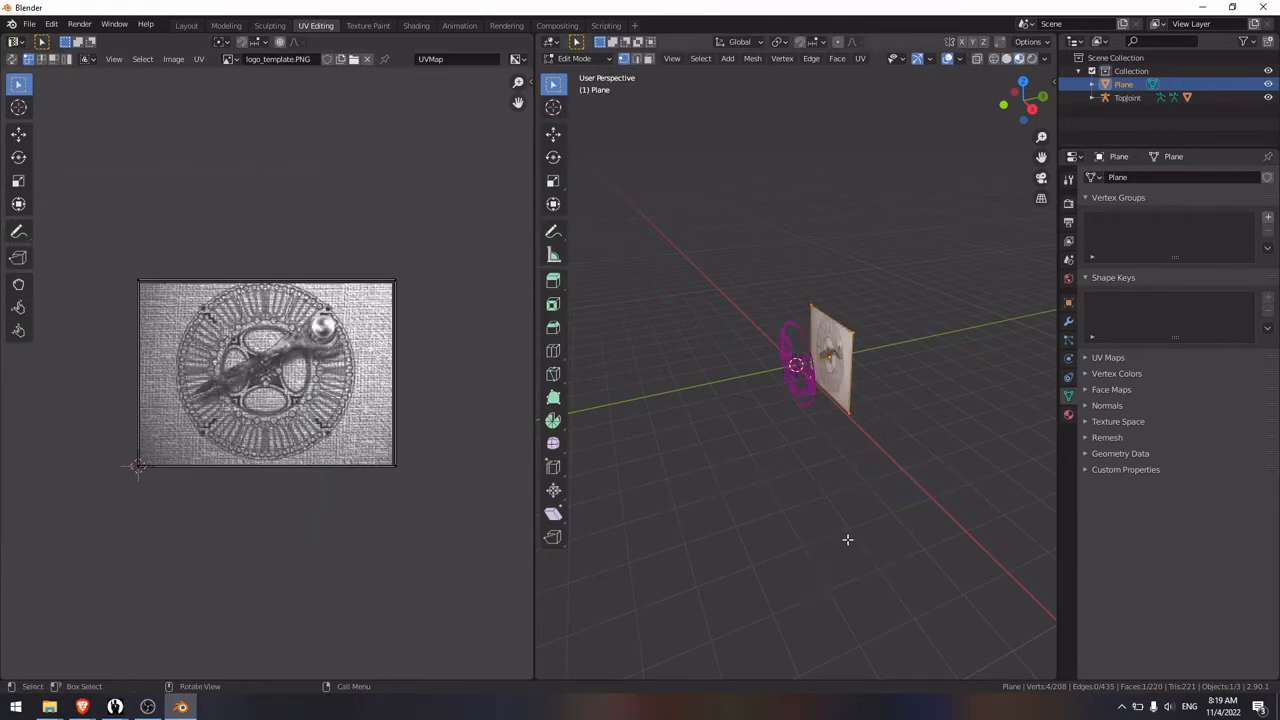
{"action": "key", "text": "KP_1"}
{"action": "scroll", "coordinate": [847, 539], "scroll_direction": "up", "scroll_amount": 8}
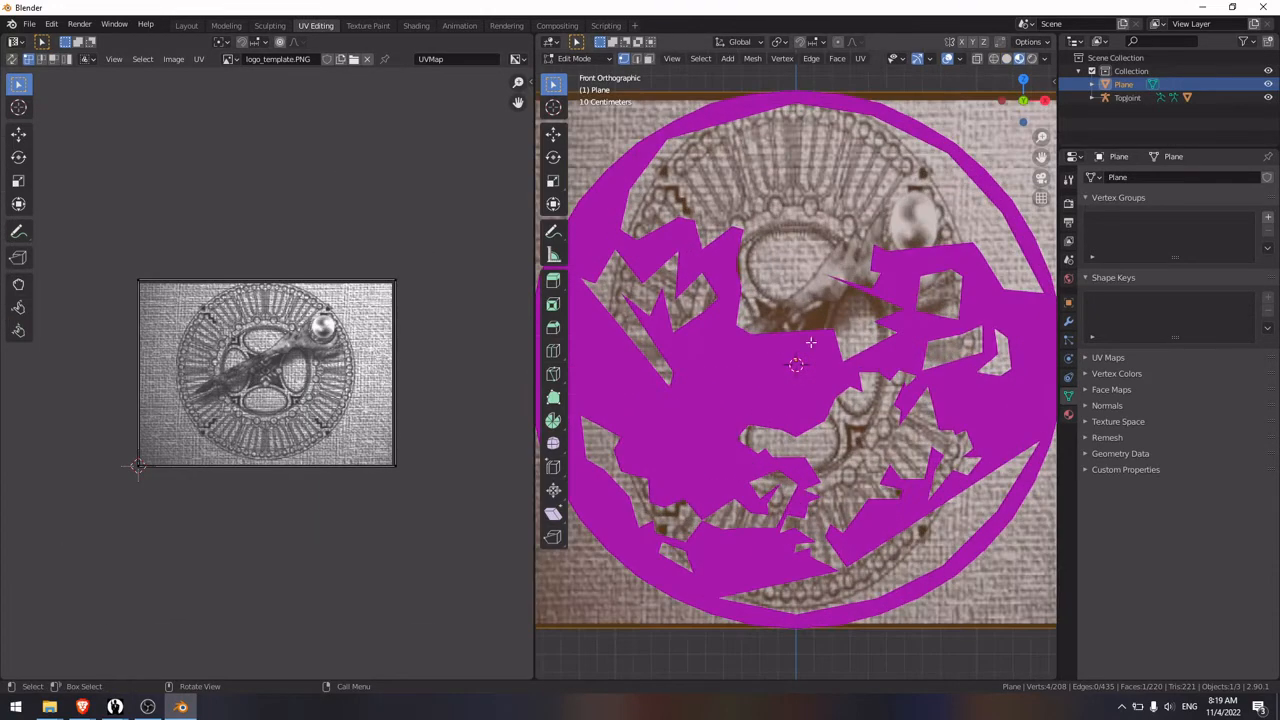
Step: Scale all of the plane's UVs to about 0.69 along X and about 0.94 along Y to frame the round emblem
{"action": "key", "text": "a"}
{"action": "key", "text": "s"}
{"action": "key", "text": "x"}
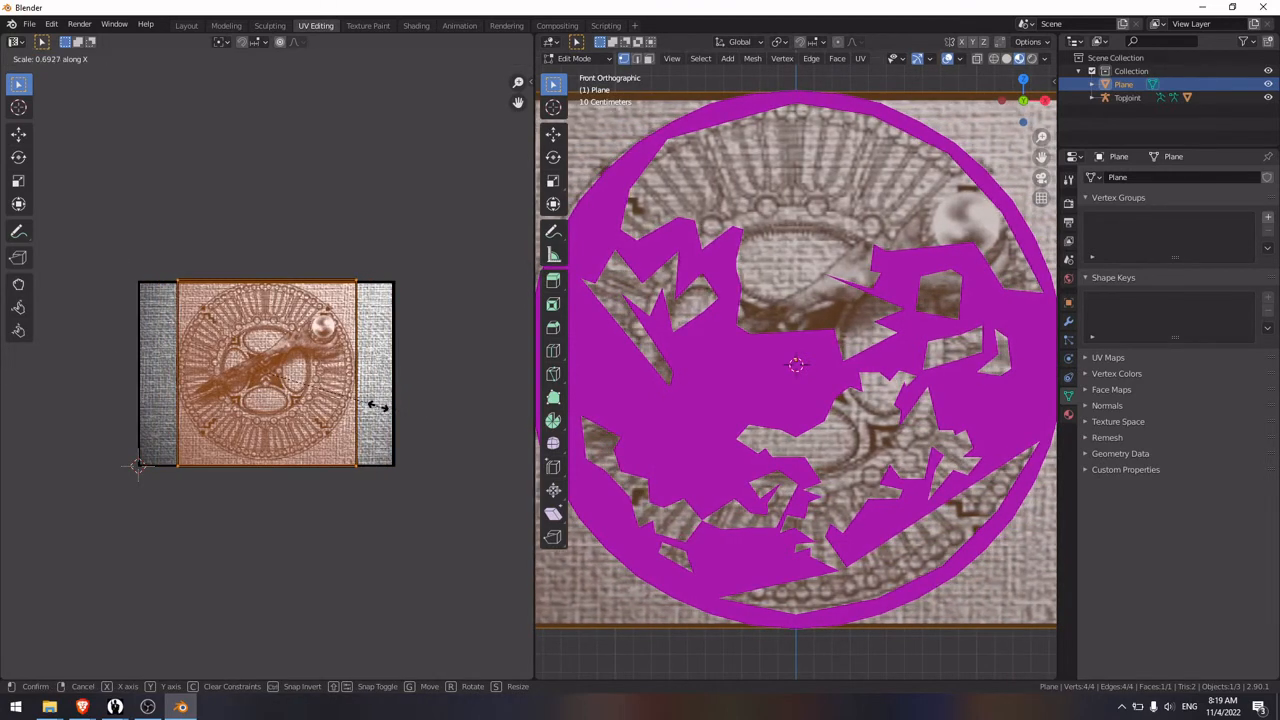
{"action": "left_click", "coordinate": [377, 406]}
{"action": "key", "text": "s"}
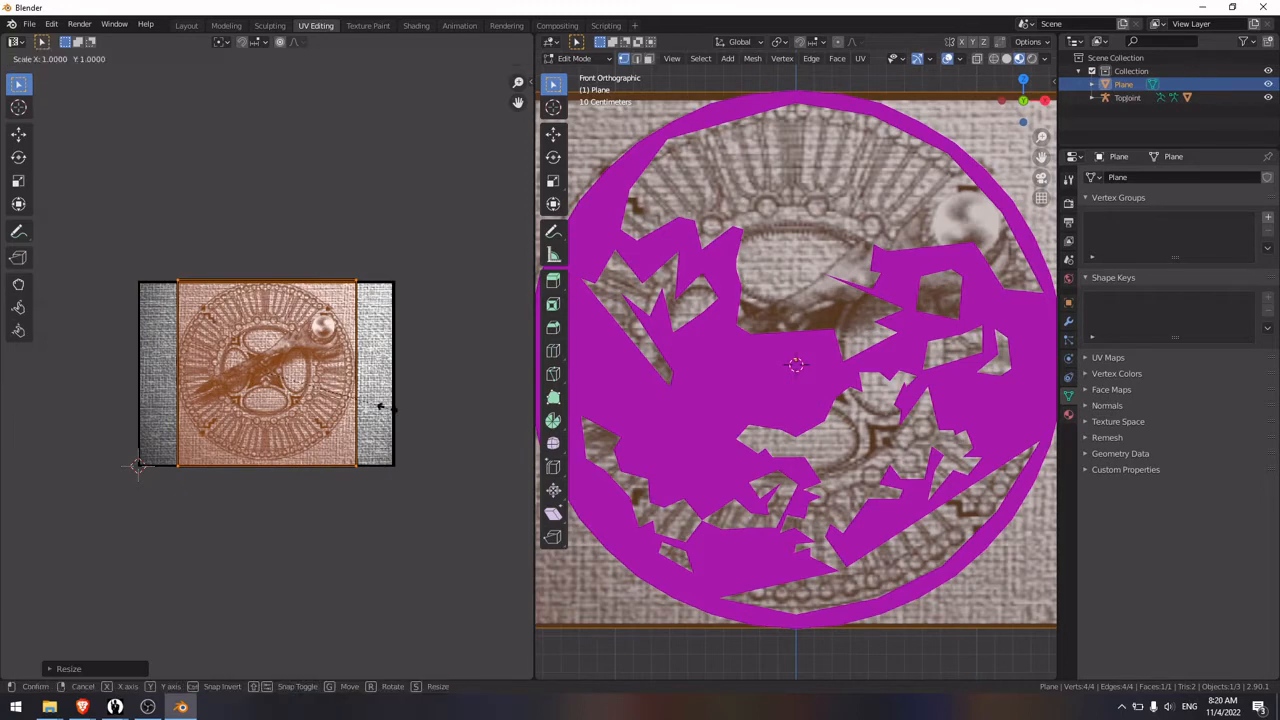
{"action": "key", "text": "y"}
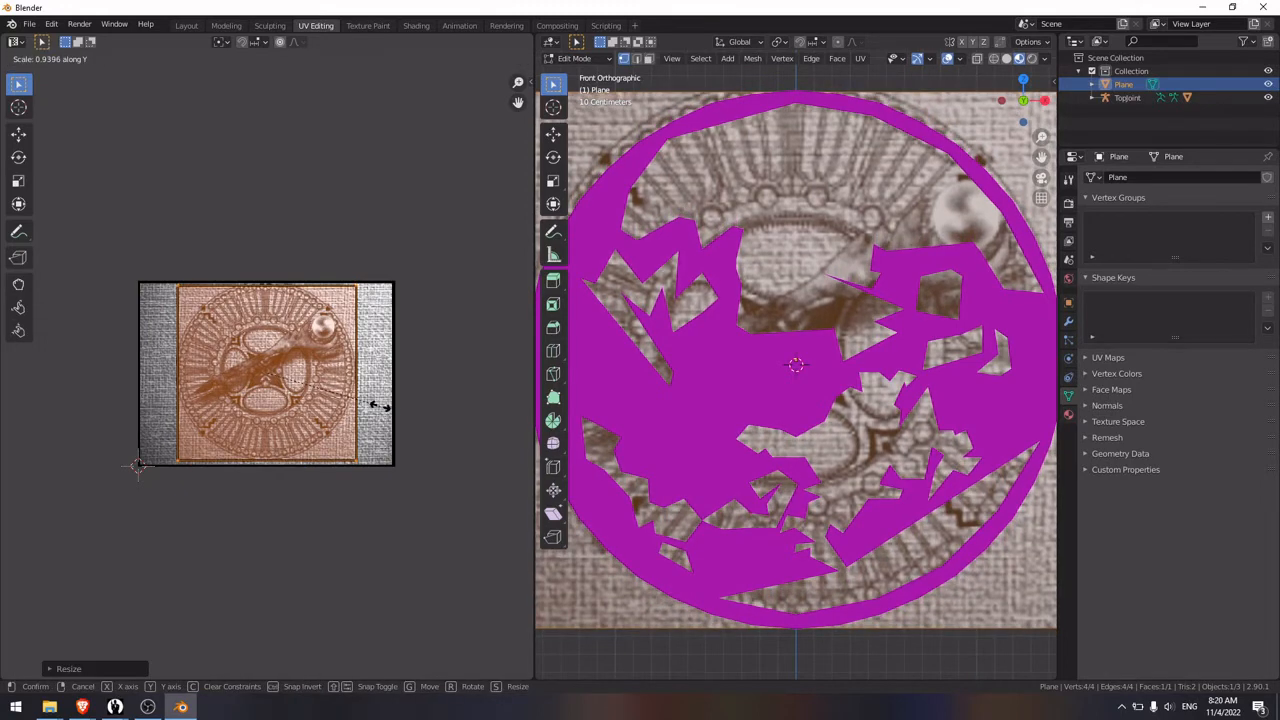
{"action": "left_click", "coordinate": [381, 413]}
Step: Nudge the plane's UVs slightly upward to centre the round emblem within the frame
{"action": "key", "text": "g"}
{"action": "key", "text": "x"}
{"action": "left_click", "coordinate": [382, 410]}
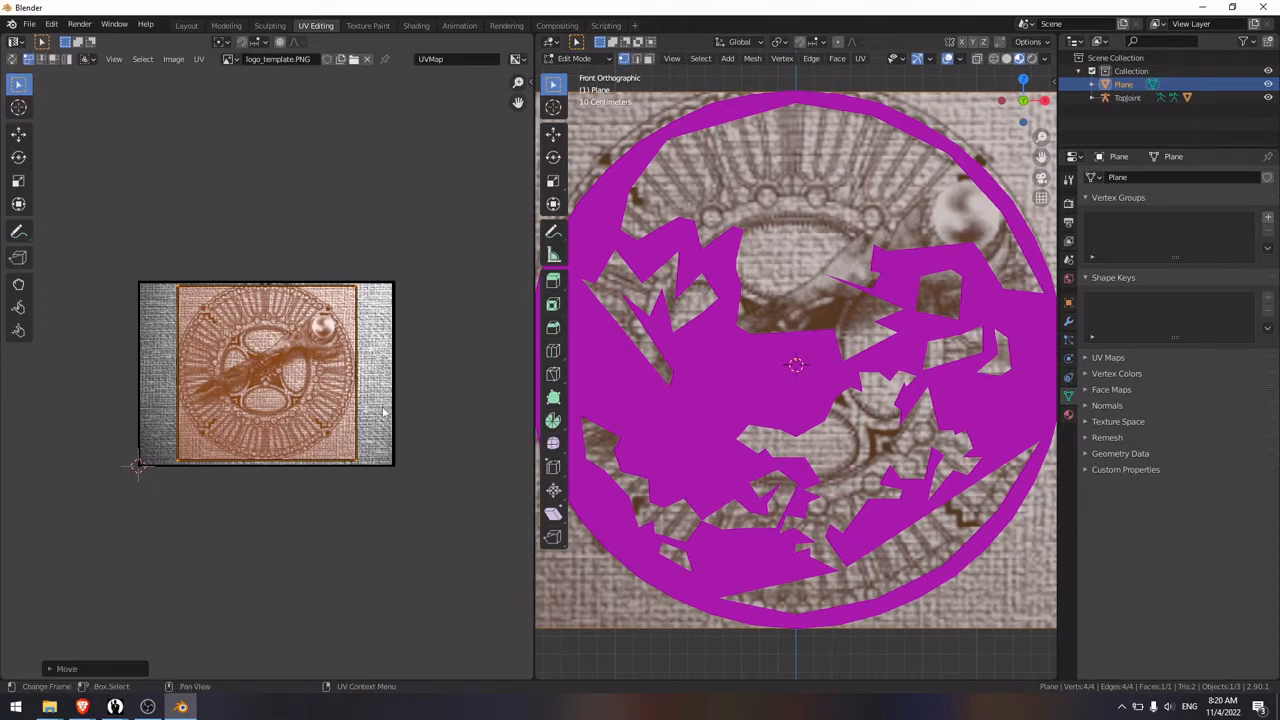
{"action": "key", "text": "g"}
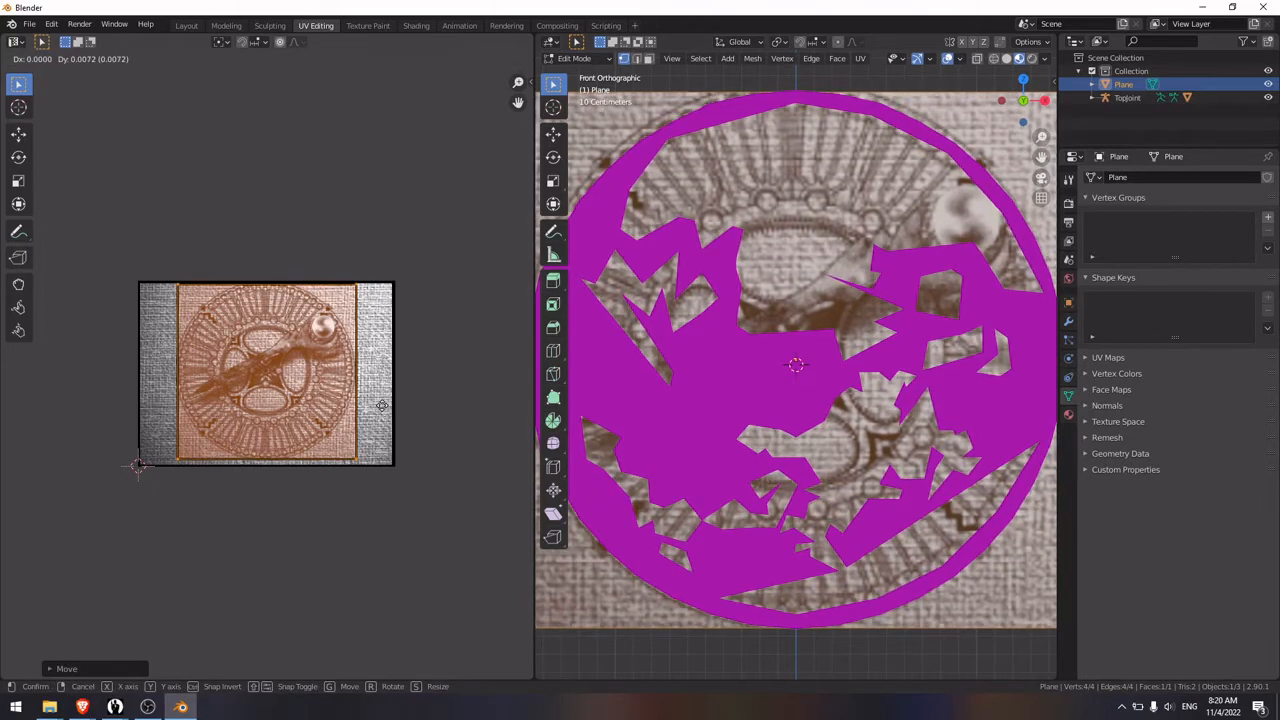
{"action": "left_click", "coordinate": [383, 410]}
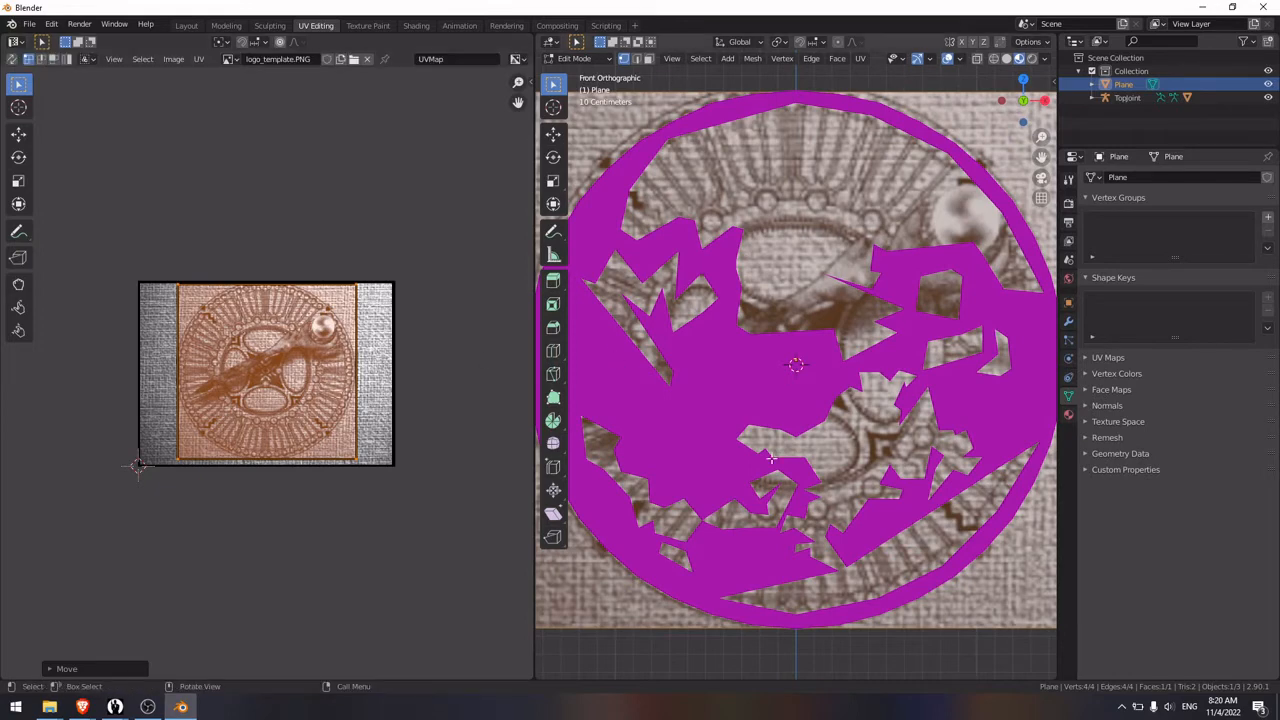
Step: Return to Object Mode and move the textured plane down about 0.016 m along Z to align it with the logo
{"action": "scroll", "coordinate": [780, 458], "scroll_direction": "down", "scroll_amount": 2}
{"action": "left_click", "coordinate": [977, 572]}
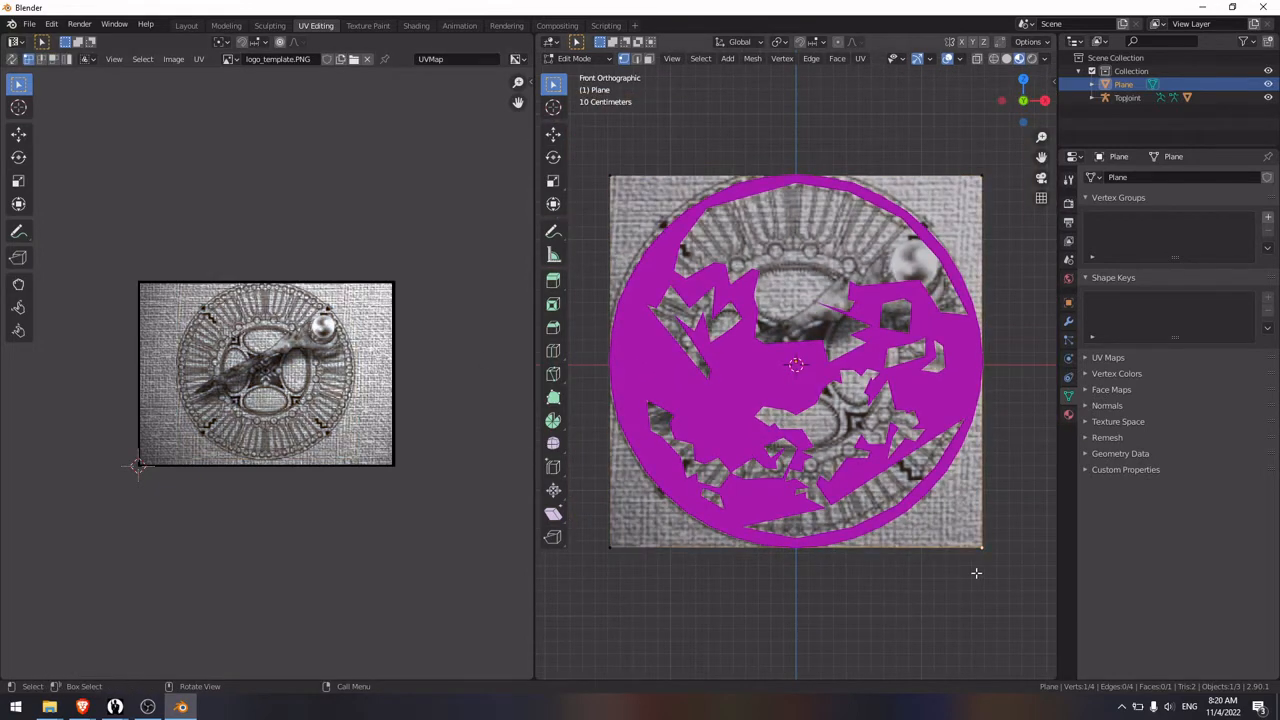
{"action": "key", "text": "Tab"}
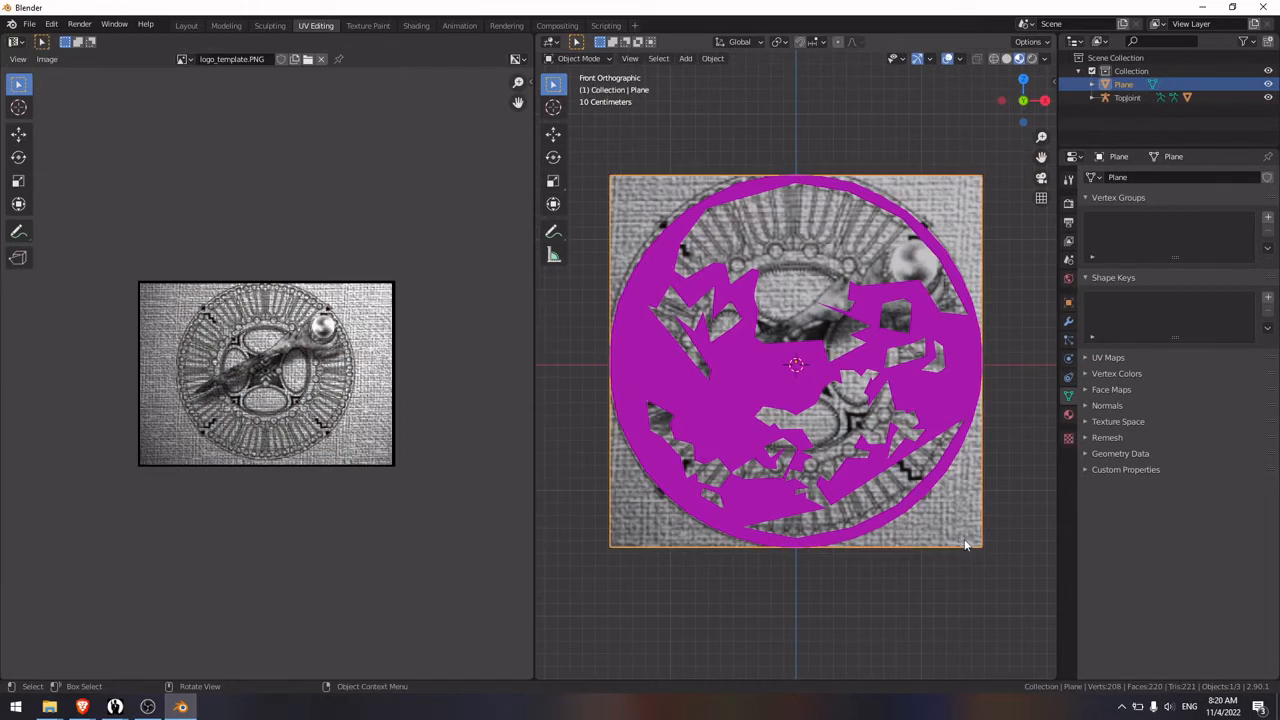
{"action": "key", "text": "g"}
{"action": "key", "text": "z"}
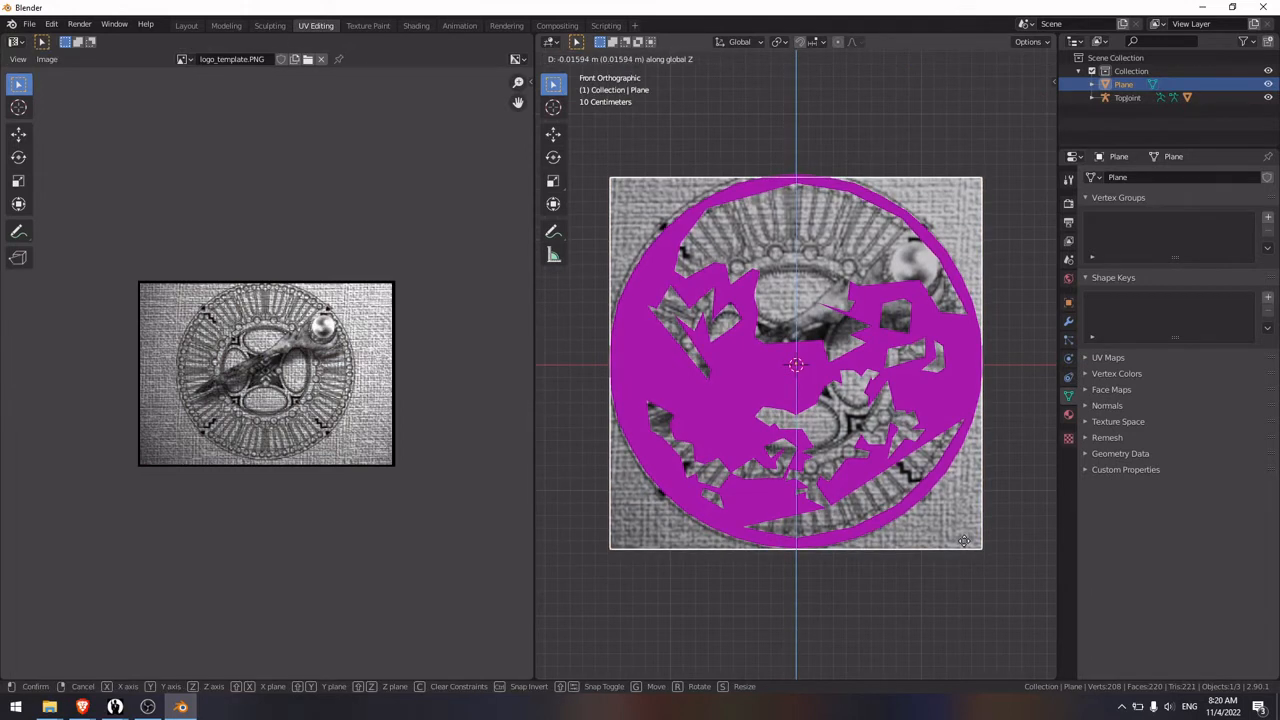
{"action": "left_click", "coordinate": [964, 544]}
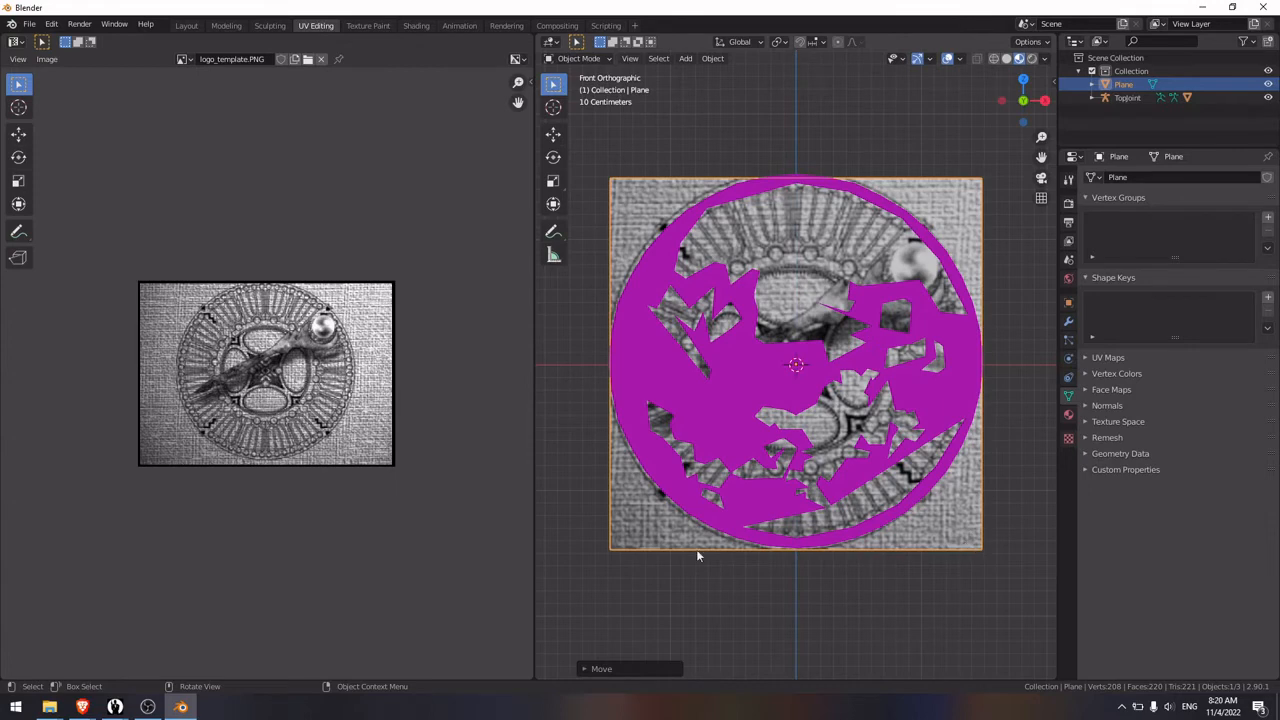
Step: Enter Edit Mode on the purple logo mesh in front view and delete all of its vertices
{"action": "left_click", "coordinate": [1003, 460]}
{"action": "middle_click_drag", "start_coordinate": [960, 348], "coordinate": [893, 395]}
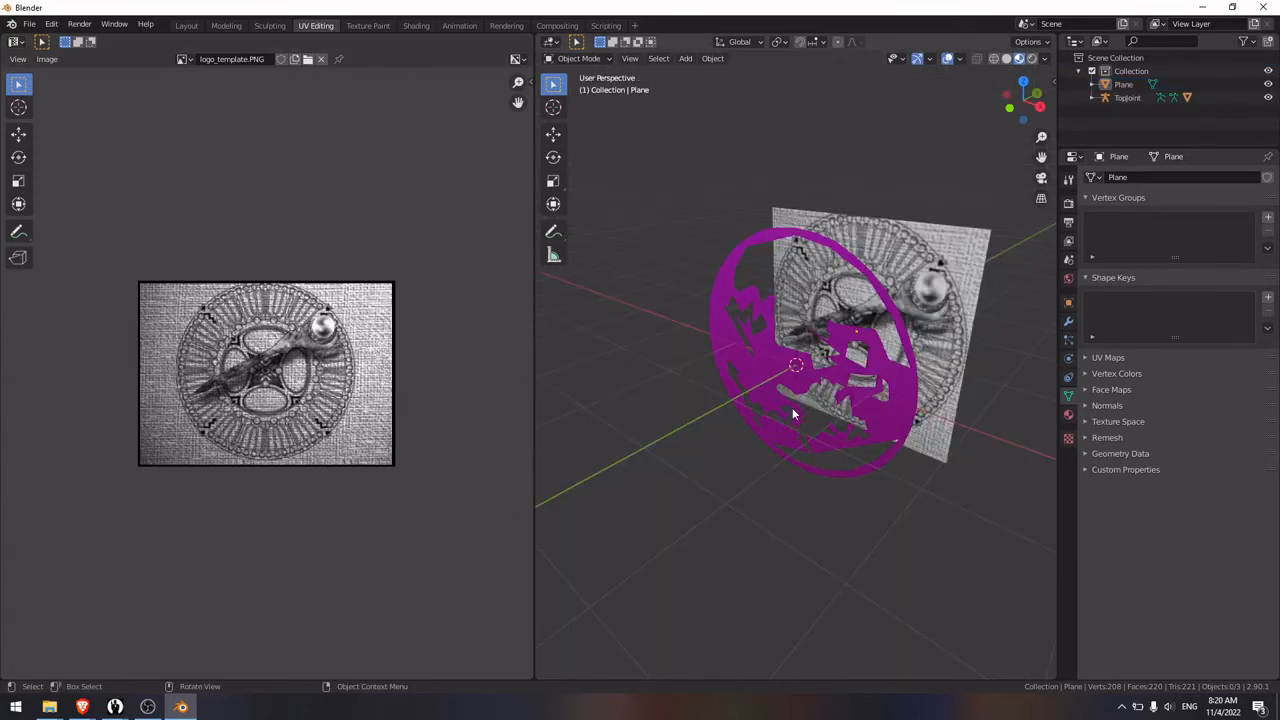
{"action": "middle_click_drag", "start_coordinate": [793, 413], "coordinate": [727, 400]}
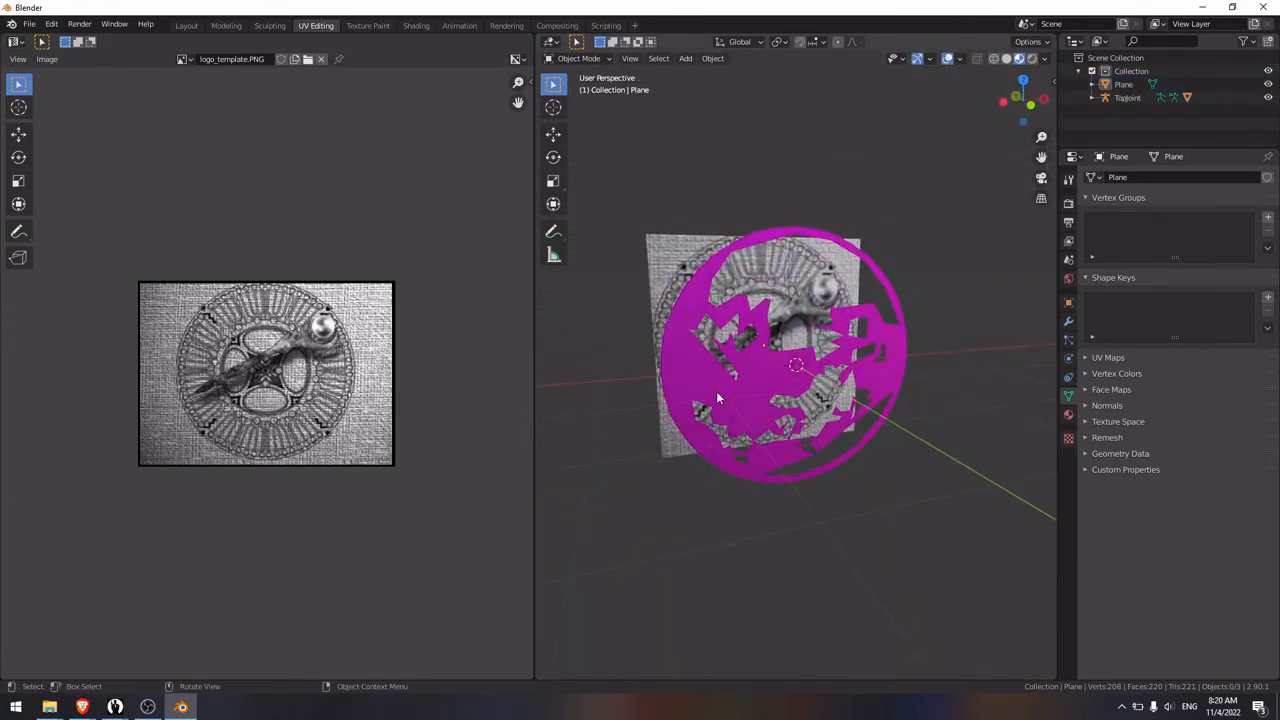
{"action": "left_click", "coordinate": [725, 385]}
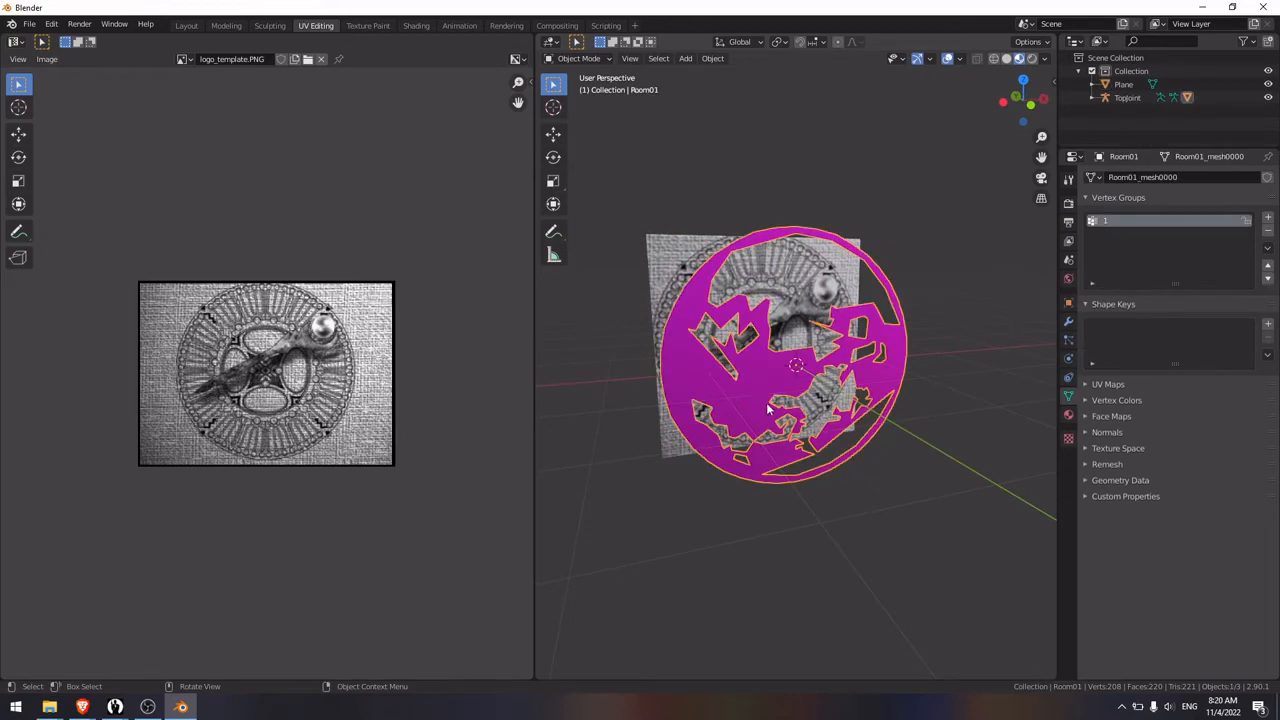
{"action": "key", "text": "Tab"}
{"action": "key", "text": "KP_1"}
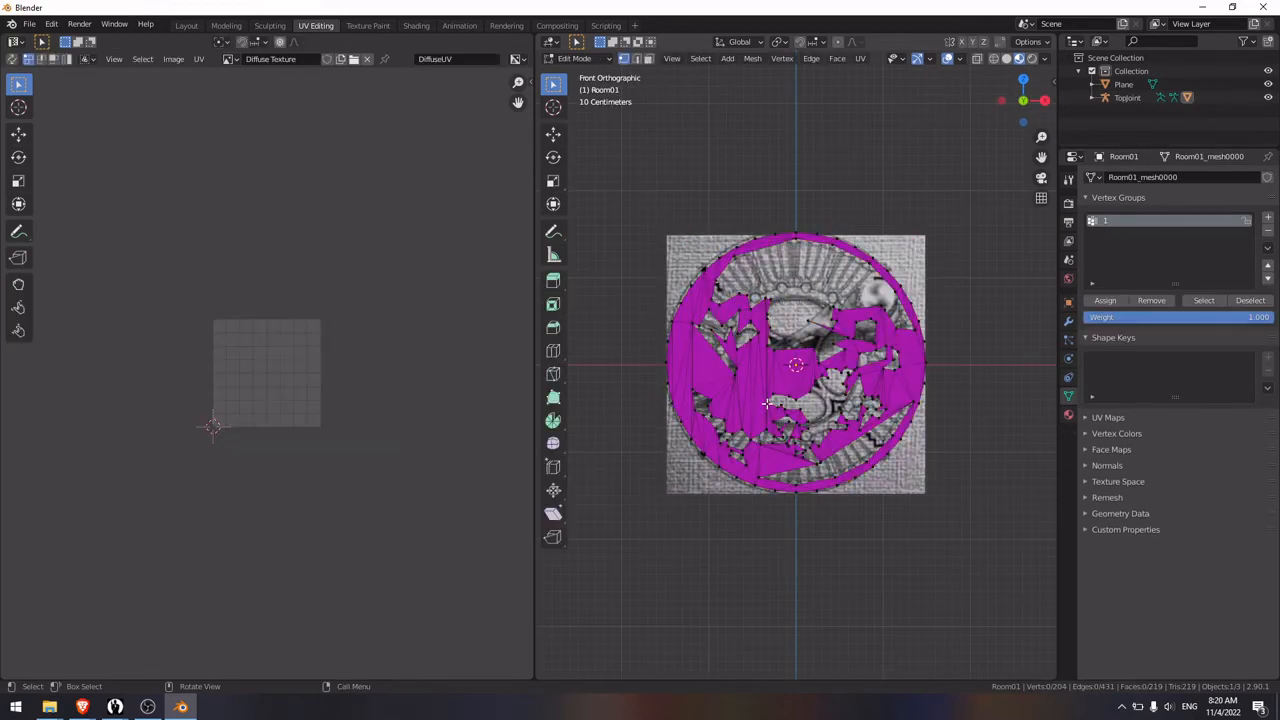
{"action": "key", "text": "a"}
{"action": "key", "text": "x"}
{"action": "left_click", "coordinate": [767, 403]}
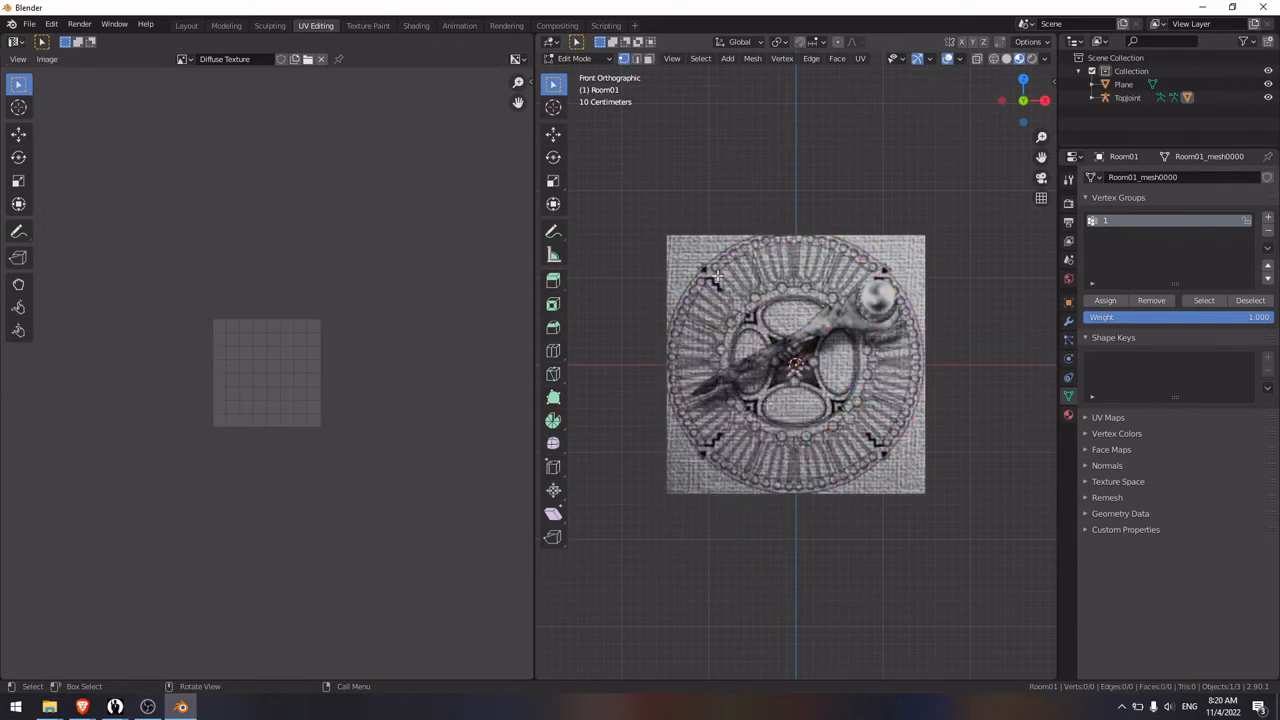
Step: Add a circle with 12 vertices inside the emptied logo mesh
{"action": "left_click", "coordinate": [727, 58]}
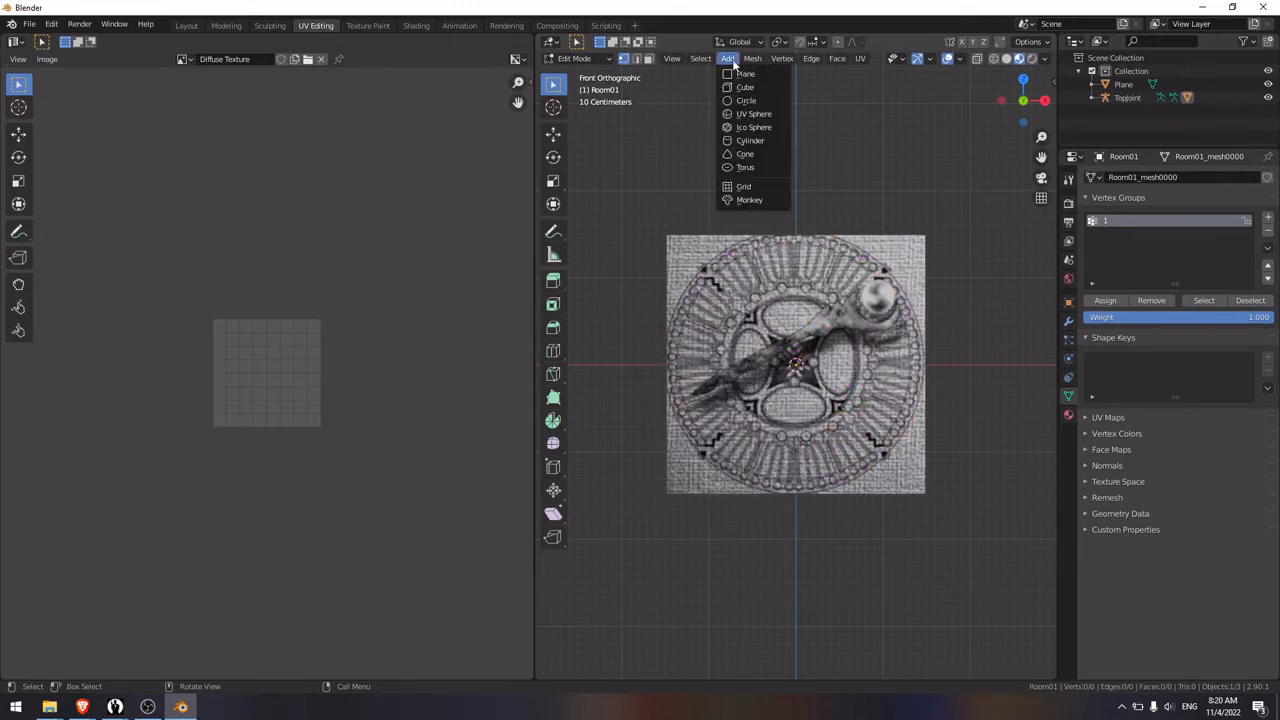
{"action": "left_click", "coordinate": [762, 101]}
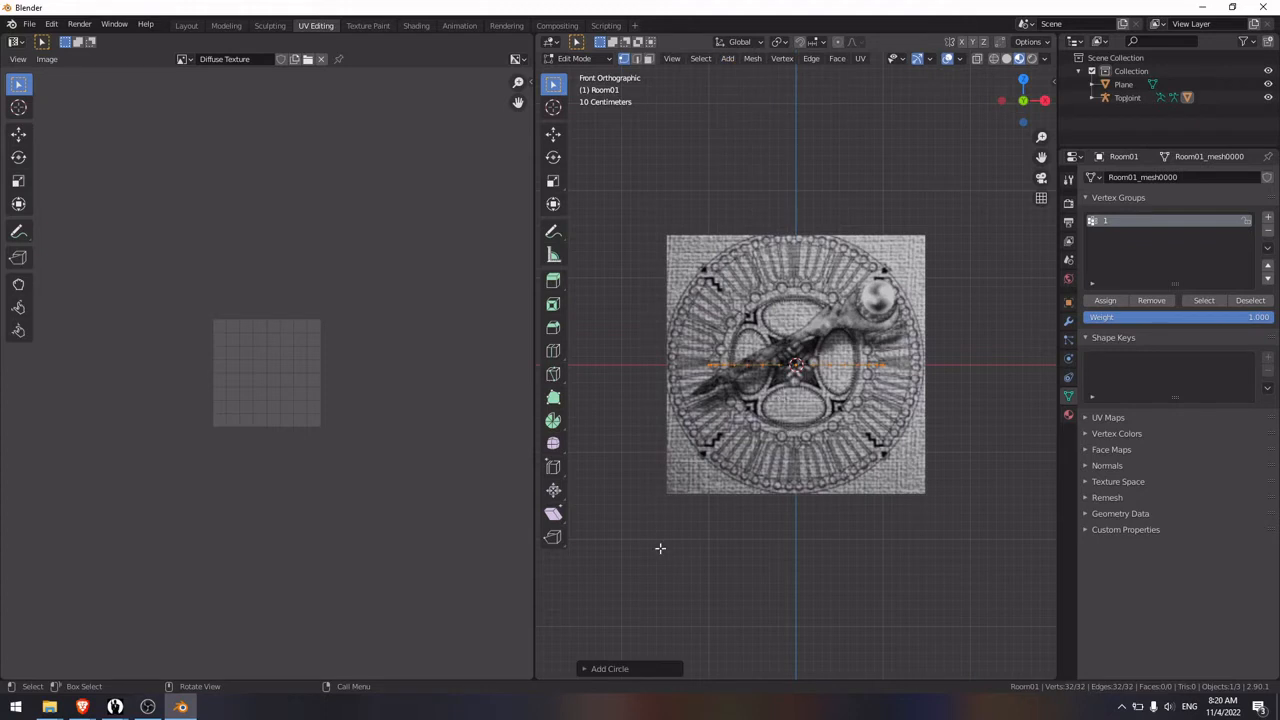
{"action": "left_click", "coordinate": [583, 668]}
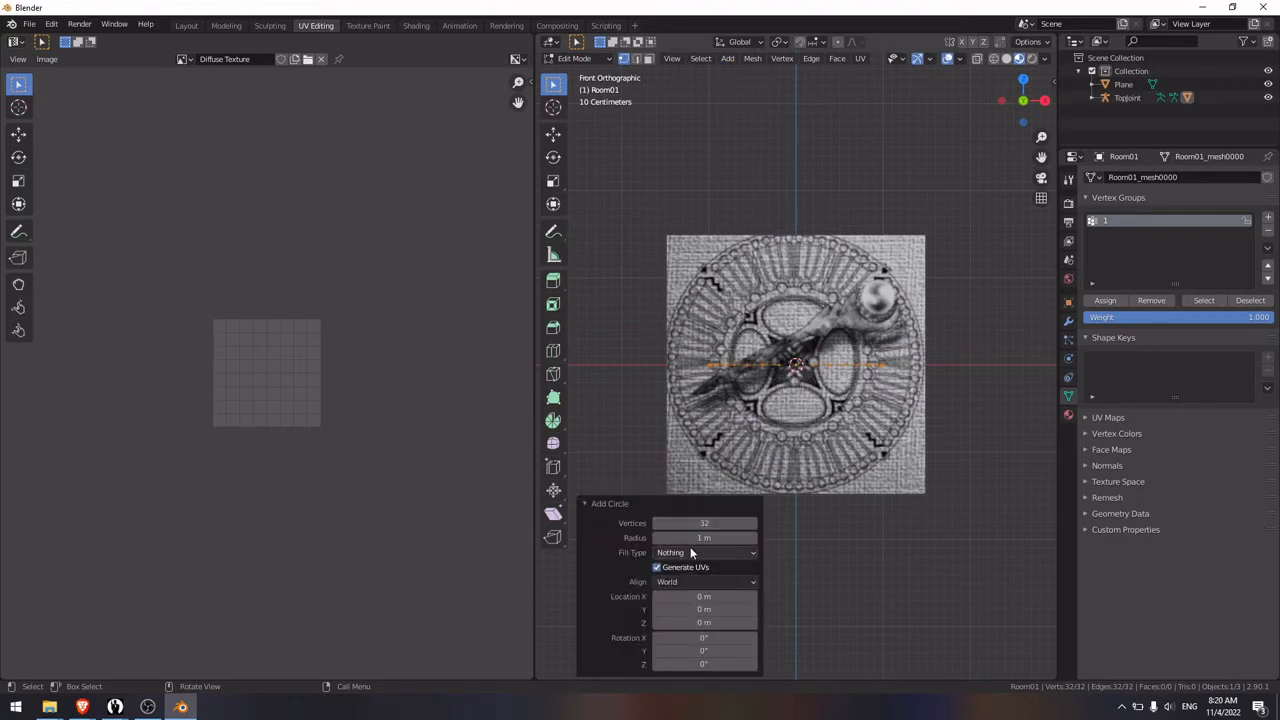
{"action": "left_click", "coordinate": [722, 522]}
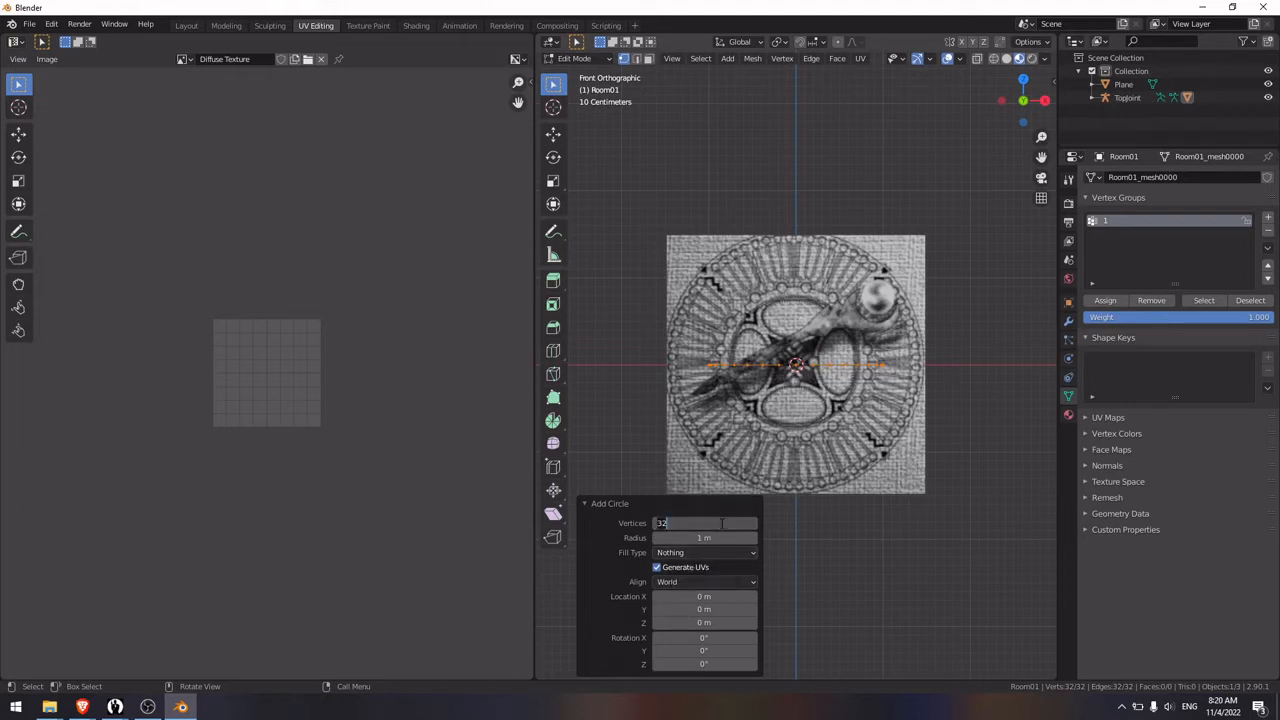
{"action": "type", "text": "12"}
{"action": "key", "text": "Return"}
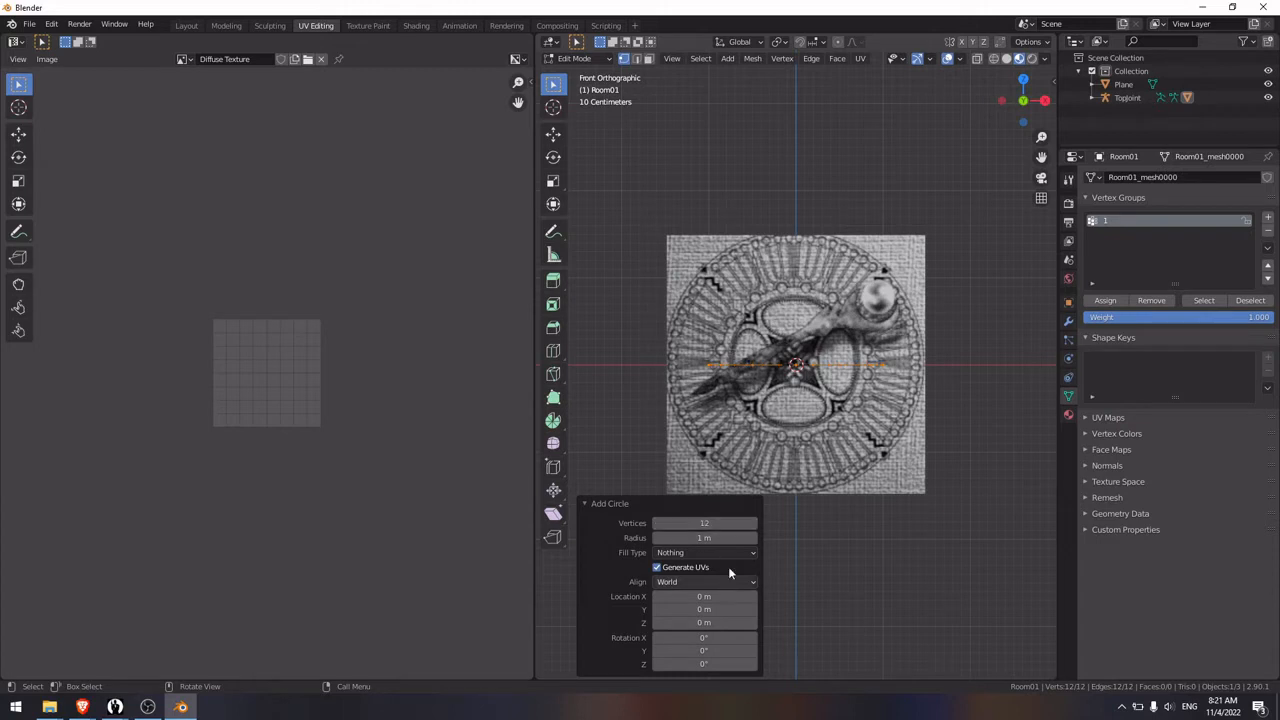
Step: Rotate the circle 90° about global X and scale it by about 1.505 to match the emblem's outer edge
{"action": "type", "text": "r"}
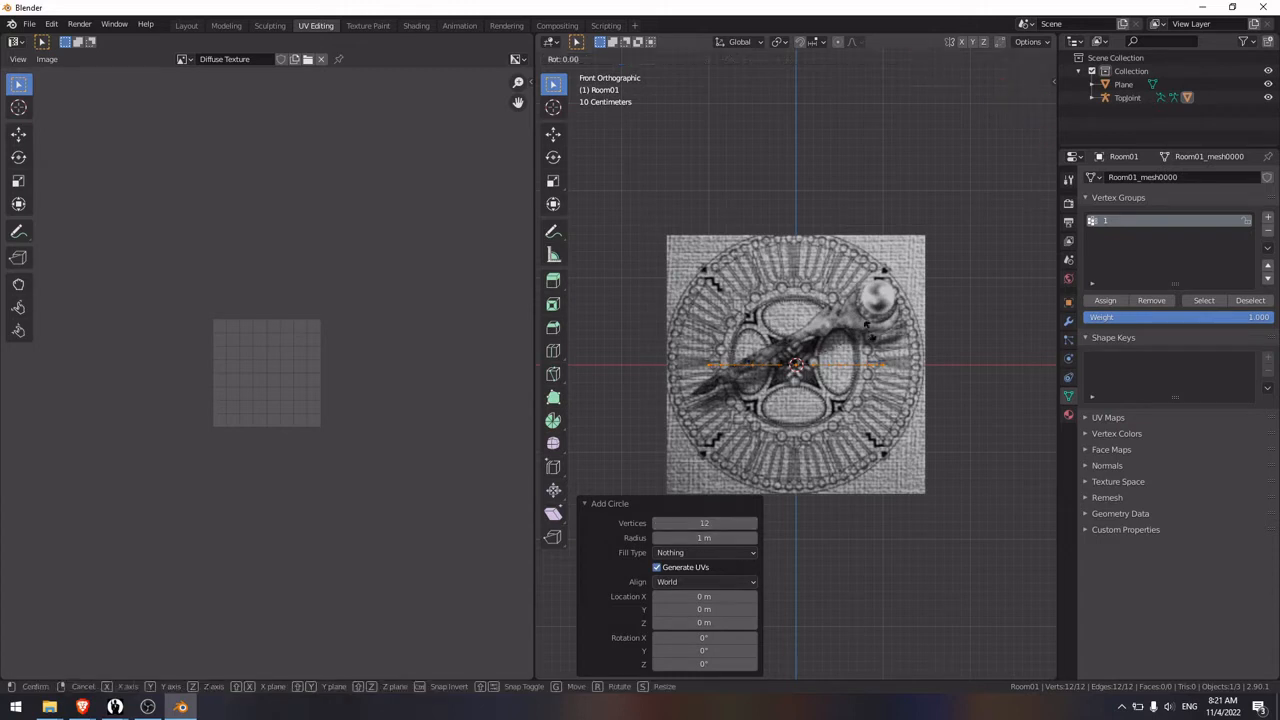
{"action": "type", "text": "z90"}
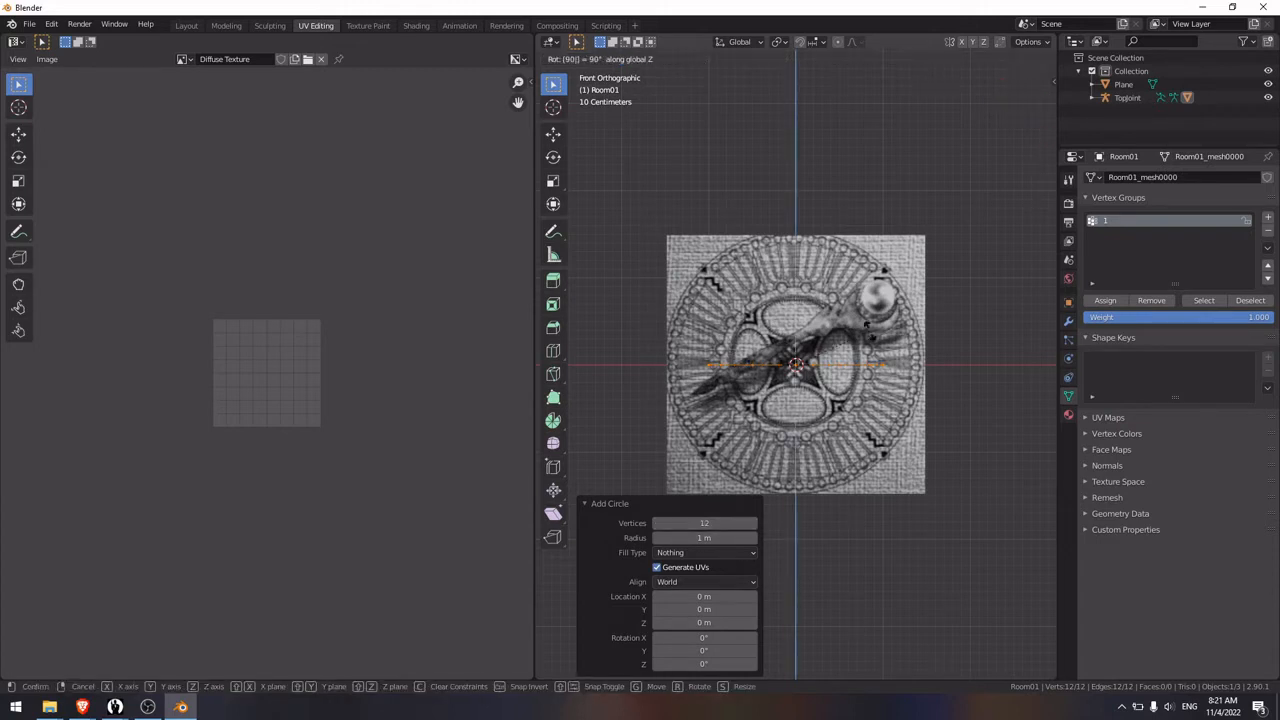
{"action": "type", "text": "yx"}
{"action": "key", "text": "Return"}
{"action": "scroll", "coordinate": [873, 337], "scroll_direction": "up", "scroll_amount": 2}
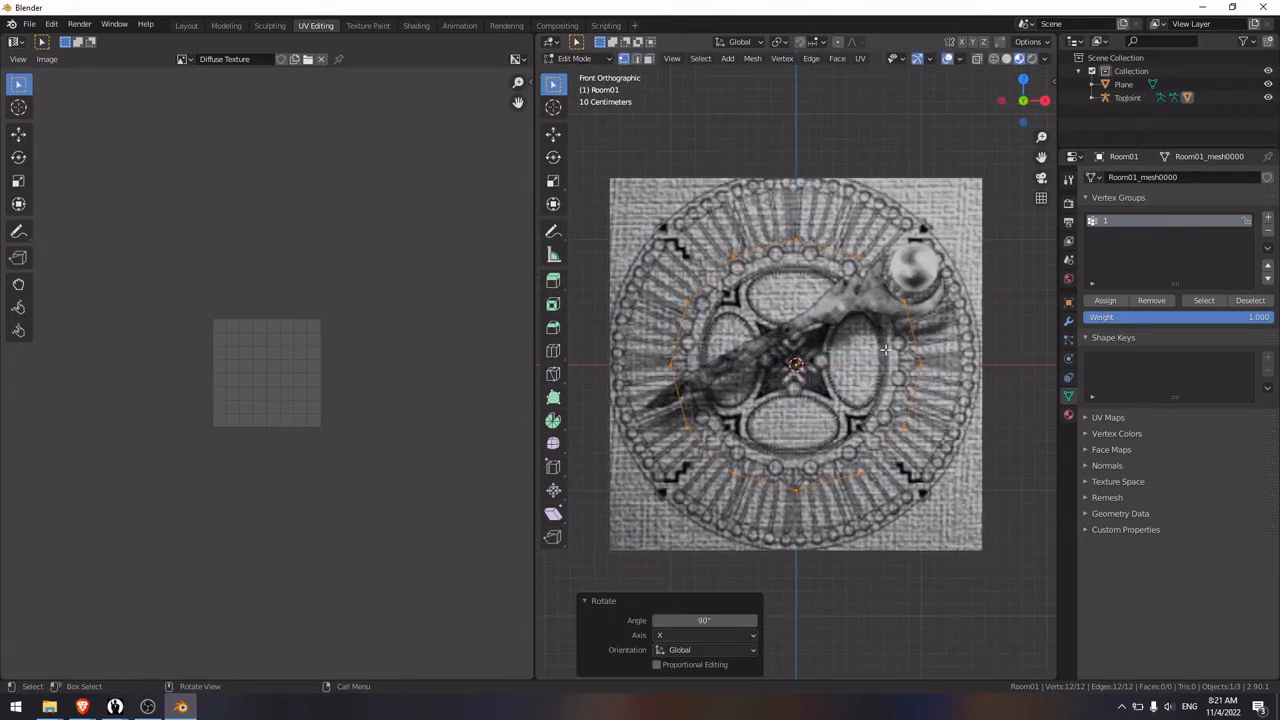
{"action": "key", "text": "s"}
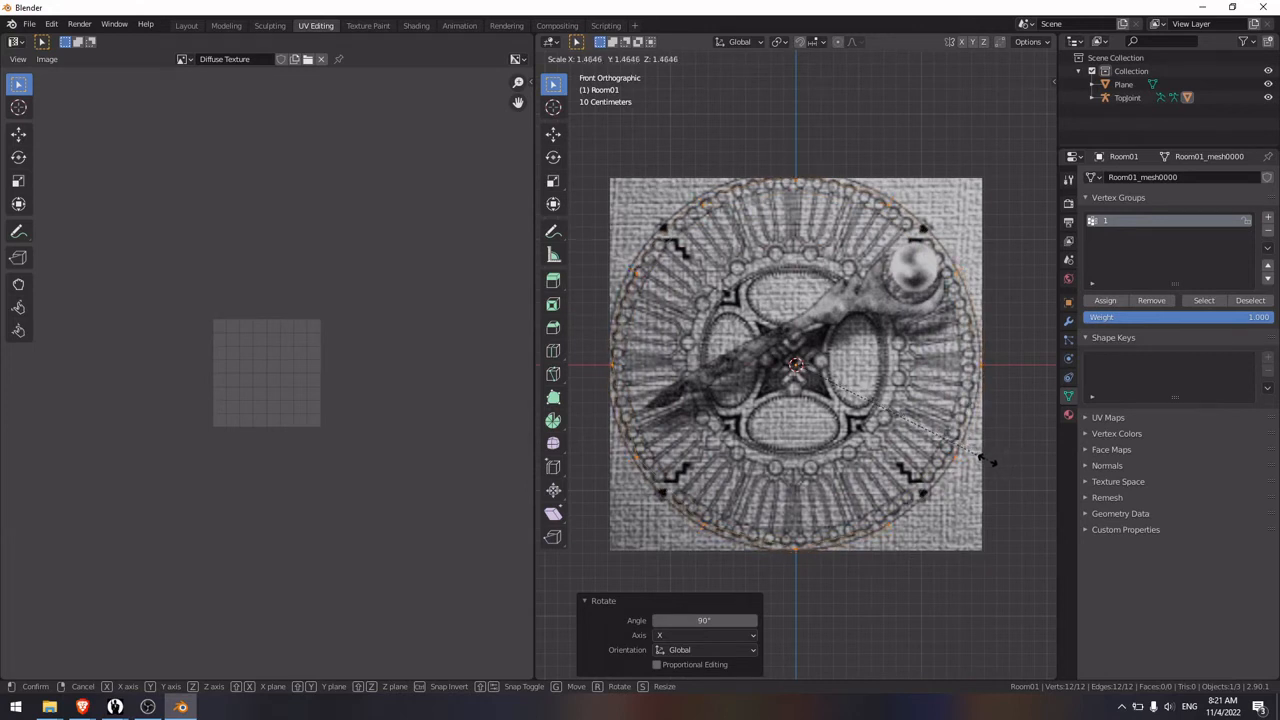
{"action": "left_click", "coordinate": [987, 461]}
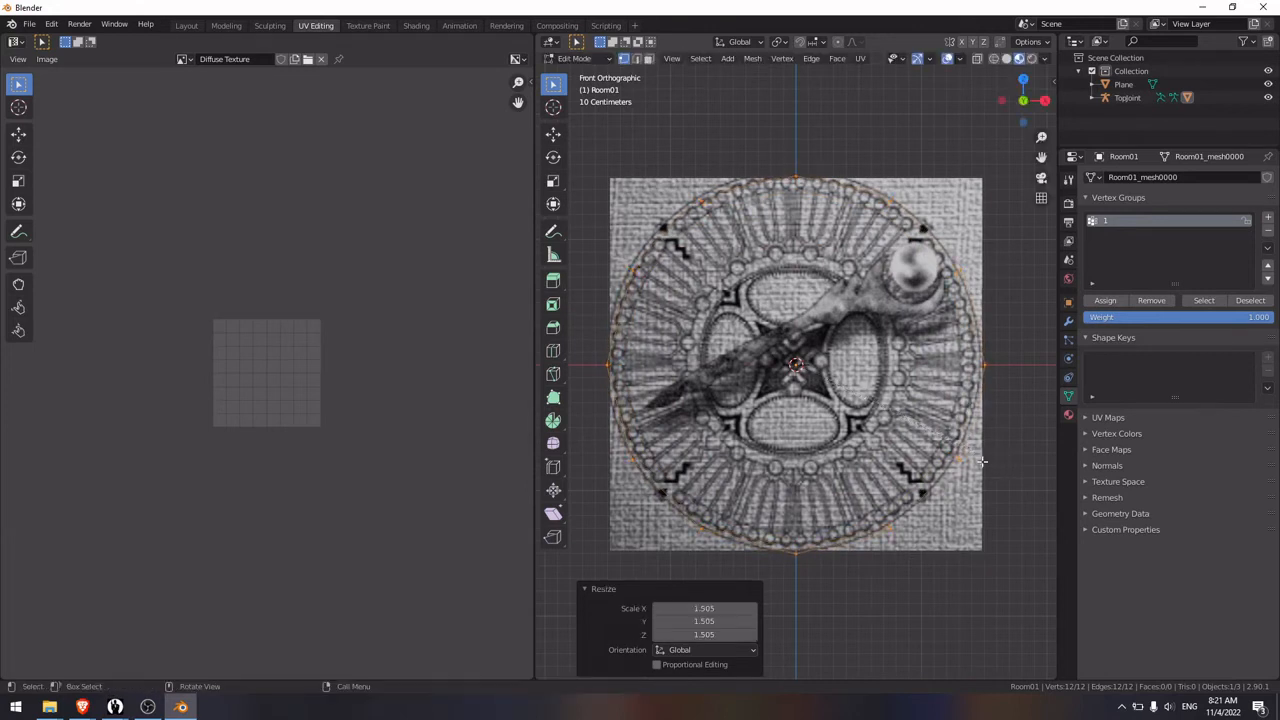
Step: Extrude the circle's edges in place and scale them to about 0.923 to form a thin outer ring
{"action": "key", "text": "e"}
{"action": "right_click", "coordinate": [985, 462]}
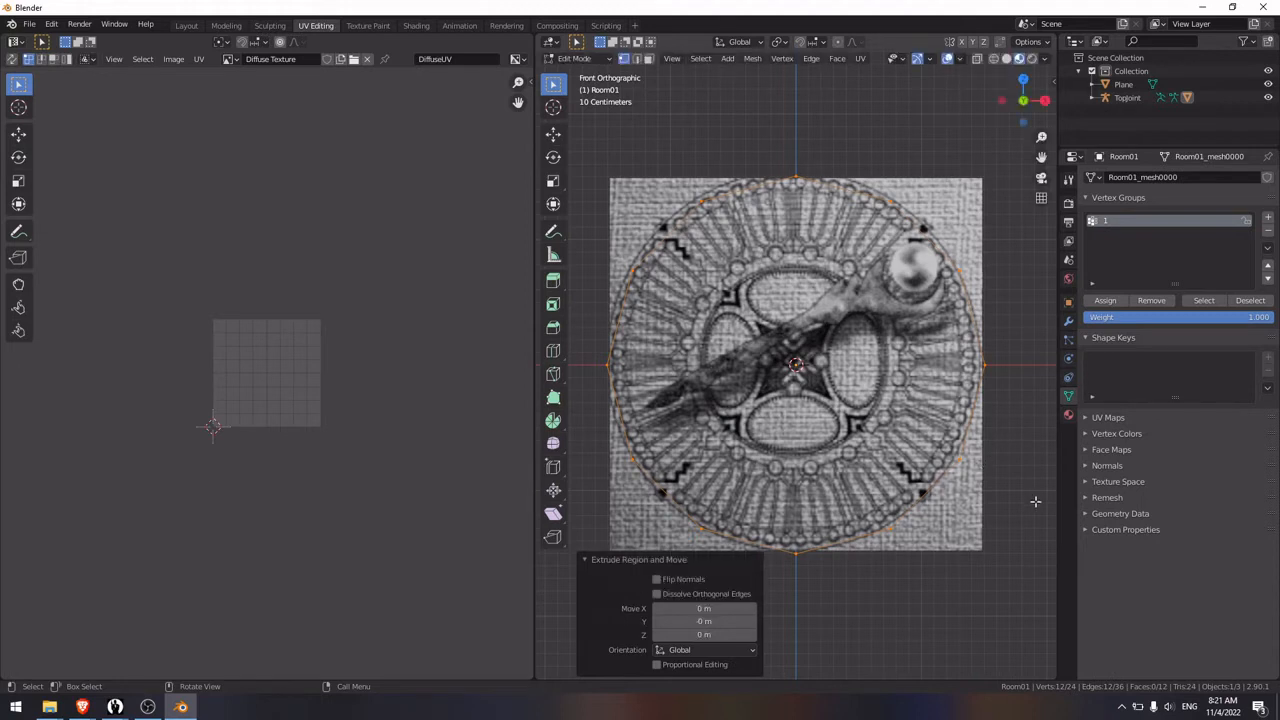
{"action": "key", "text": "s"}
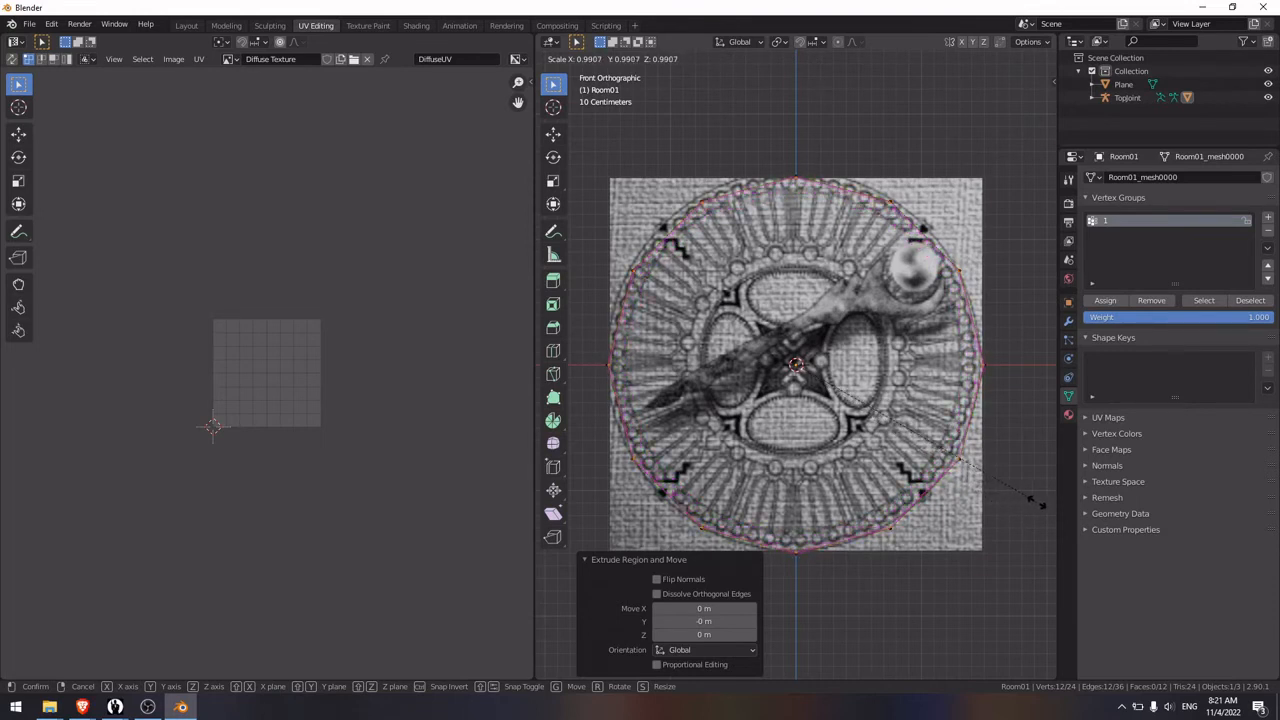
{"action": "left_click", "coordinate": [1015, 505]}
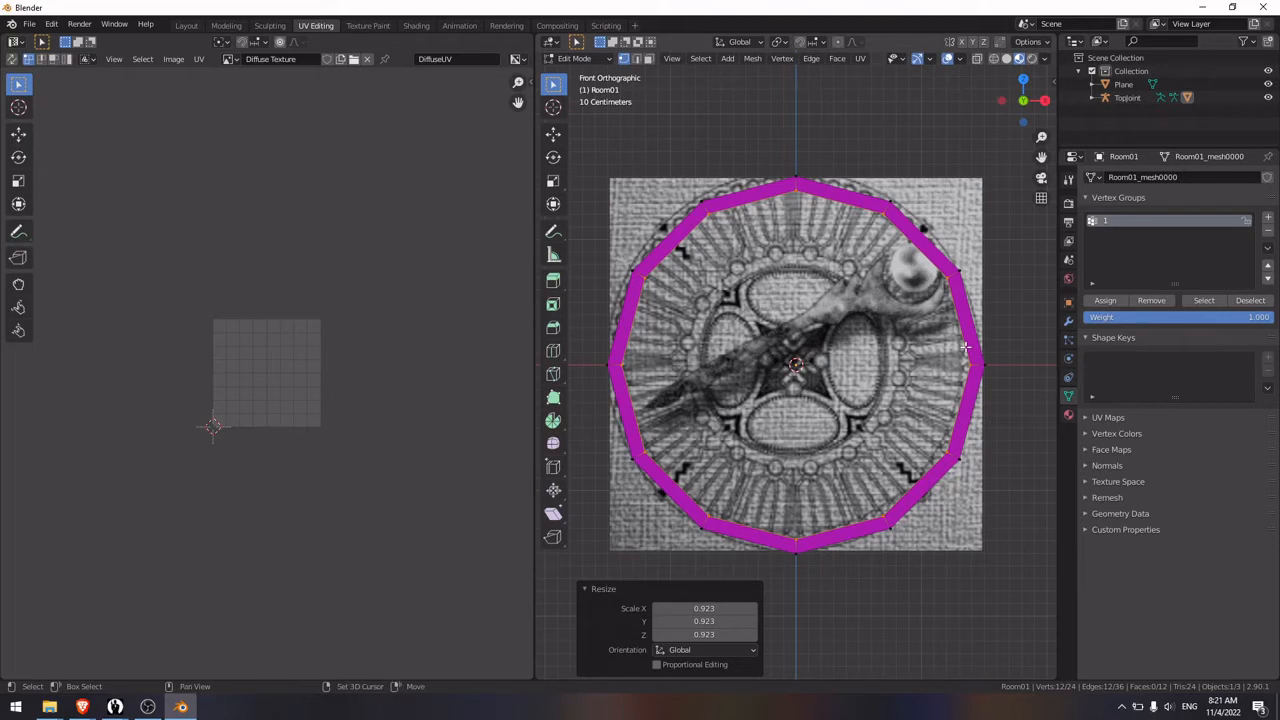
Step: Duplicate the ring's inner loop in place and scale the copy to about 0.605 to match the emblem's inner circle
{"action": "key", "text": "shift+d"}
{"action": "key", "text": "Escape"}
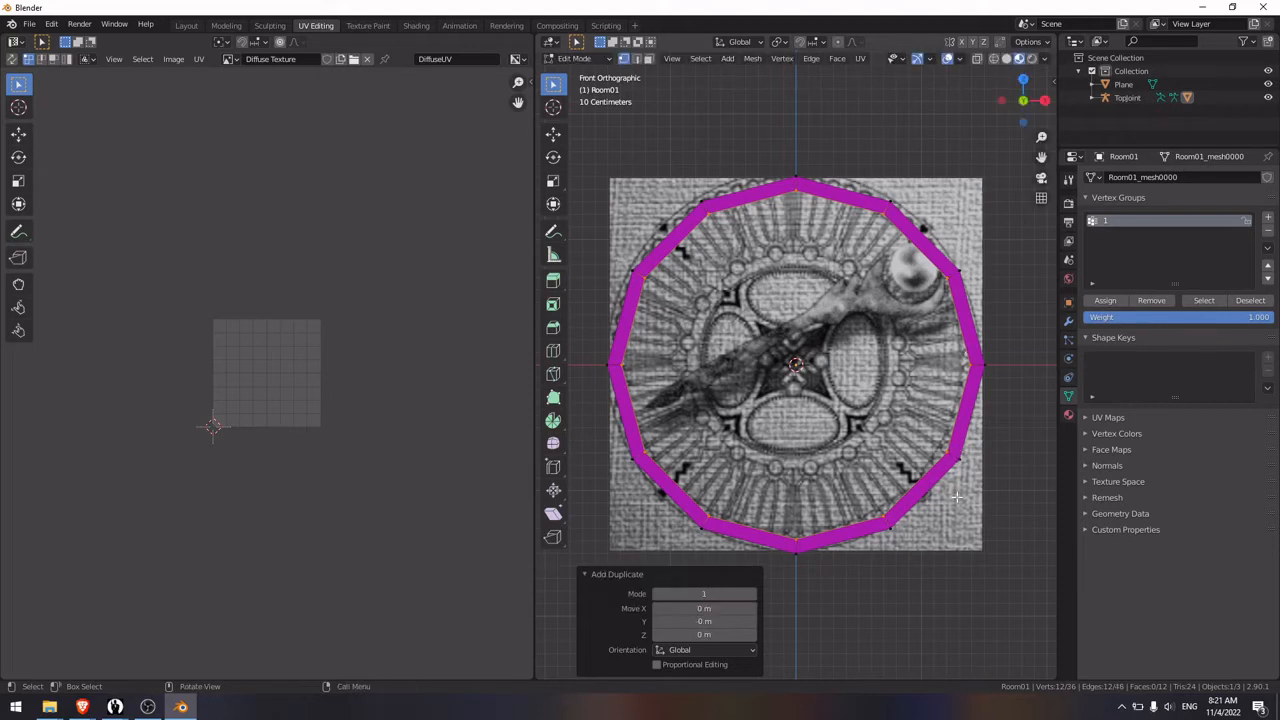
{"action": "key", "text": "s"}
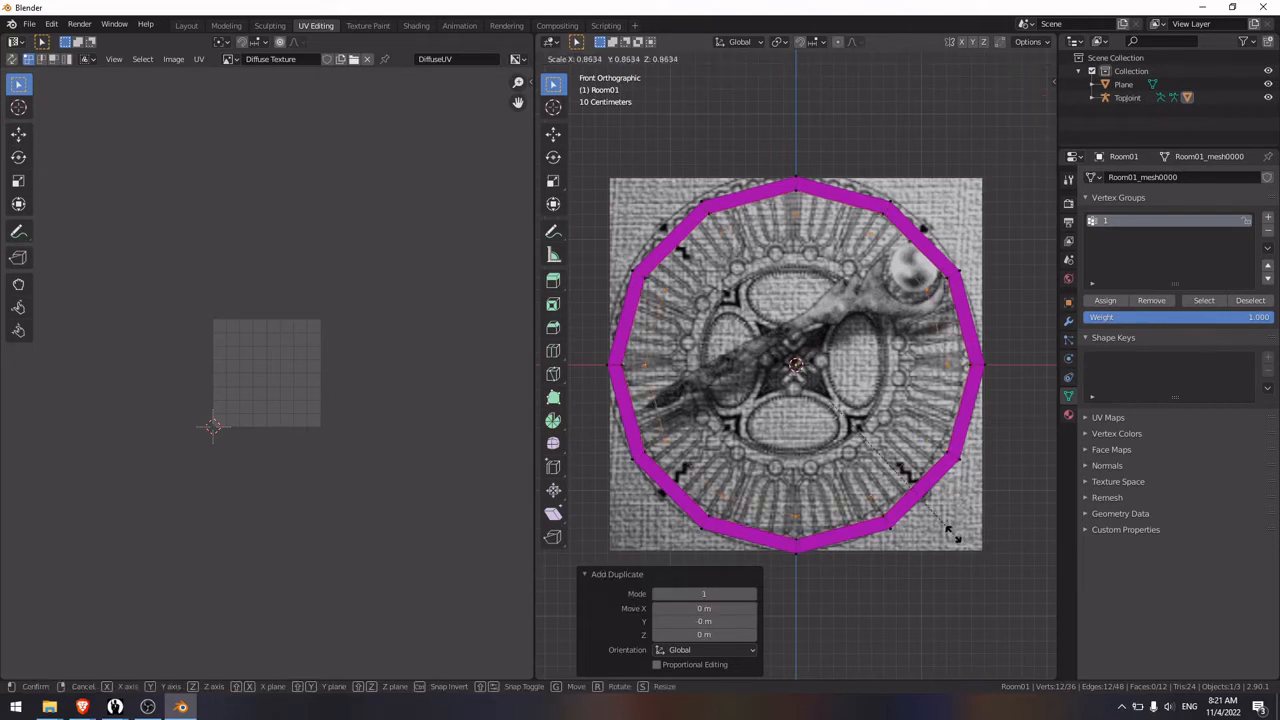
{"action": "left_click", "coordinate": [886, 487]}
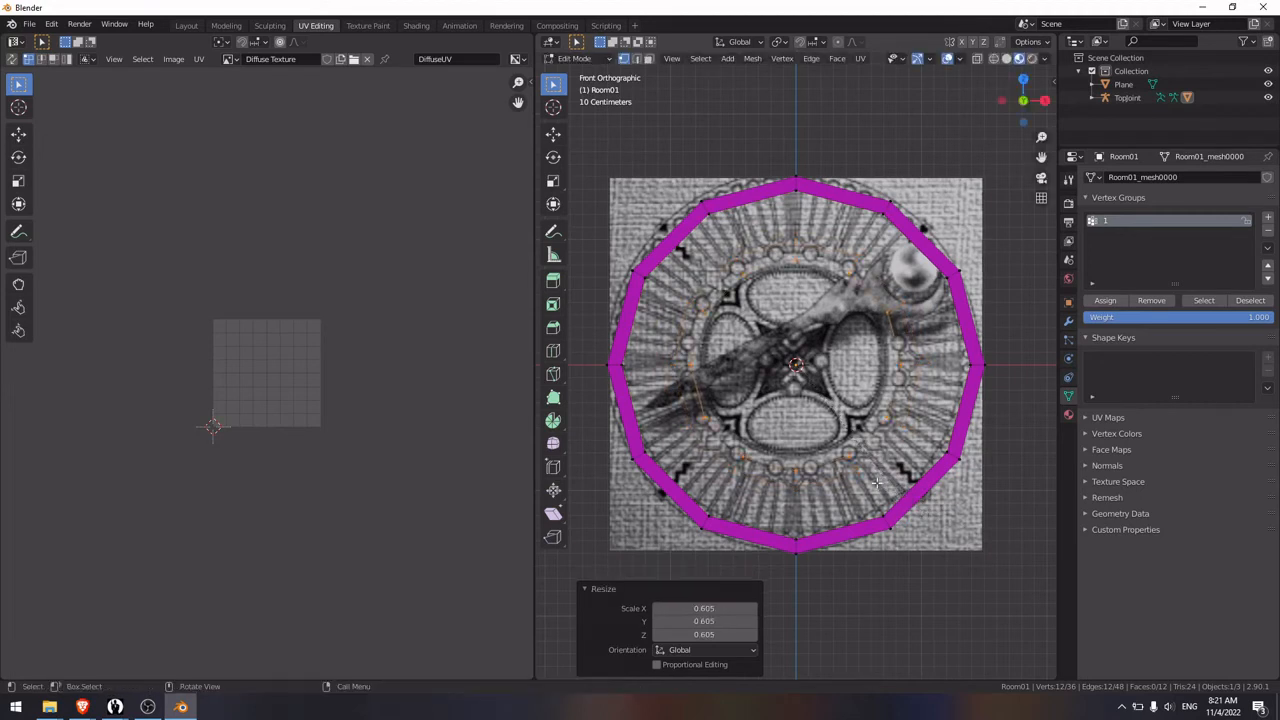
Step: Move the ring and inner circle together up about 0.037 m along Z to line up with the emblem
{"action": "key", "text": "a"}
{"action": "key", "text": "s"}
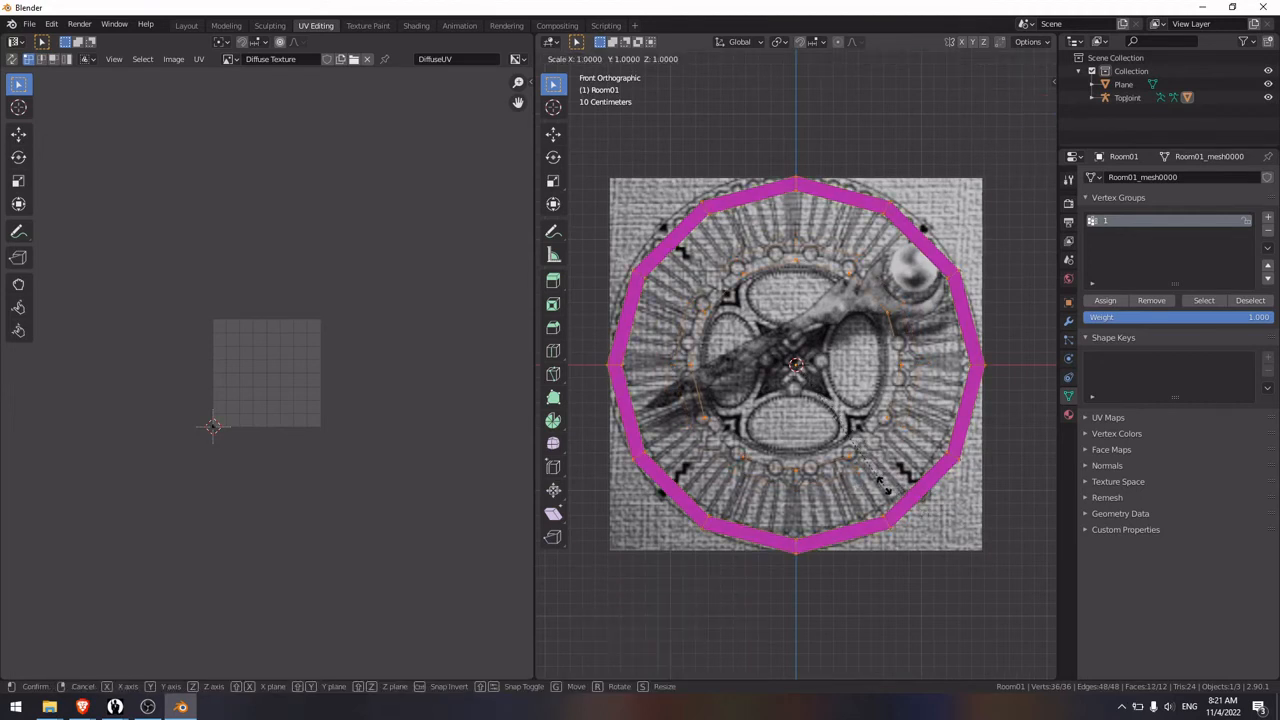
{"action": "key", "text": "g"}
{"action": "key", "text": "z"}
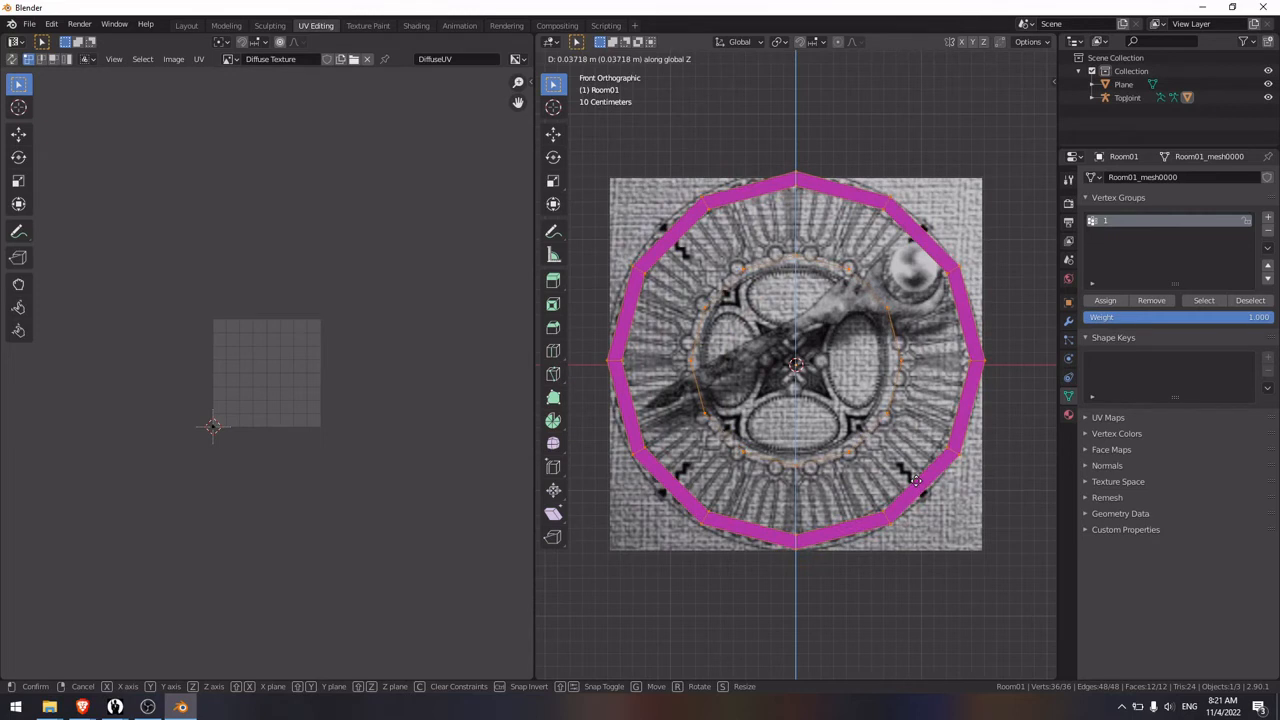
{"action": "left_click", "coordinate": [916, 480]}
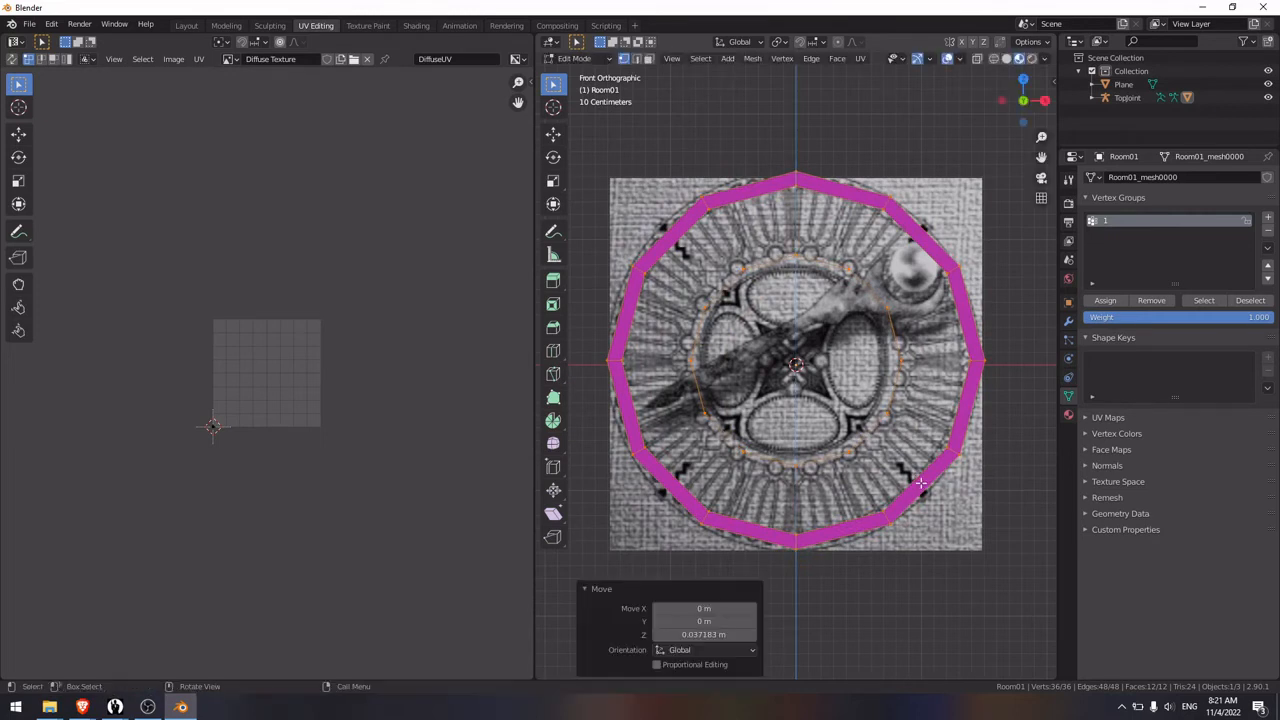
Step: Extrude the inner circle's edges in place and scale them to about 0.857 to form the inner ring
{"action": "key", "text": "alt+a"}
{"action": "key", "text": "l"}
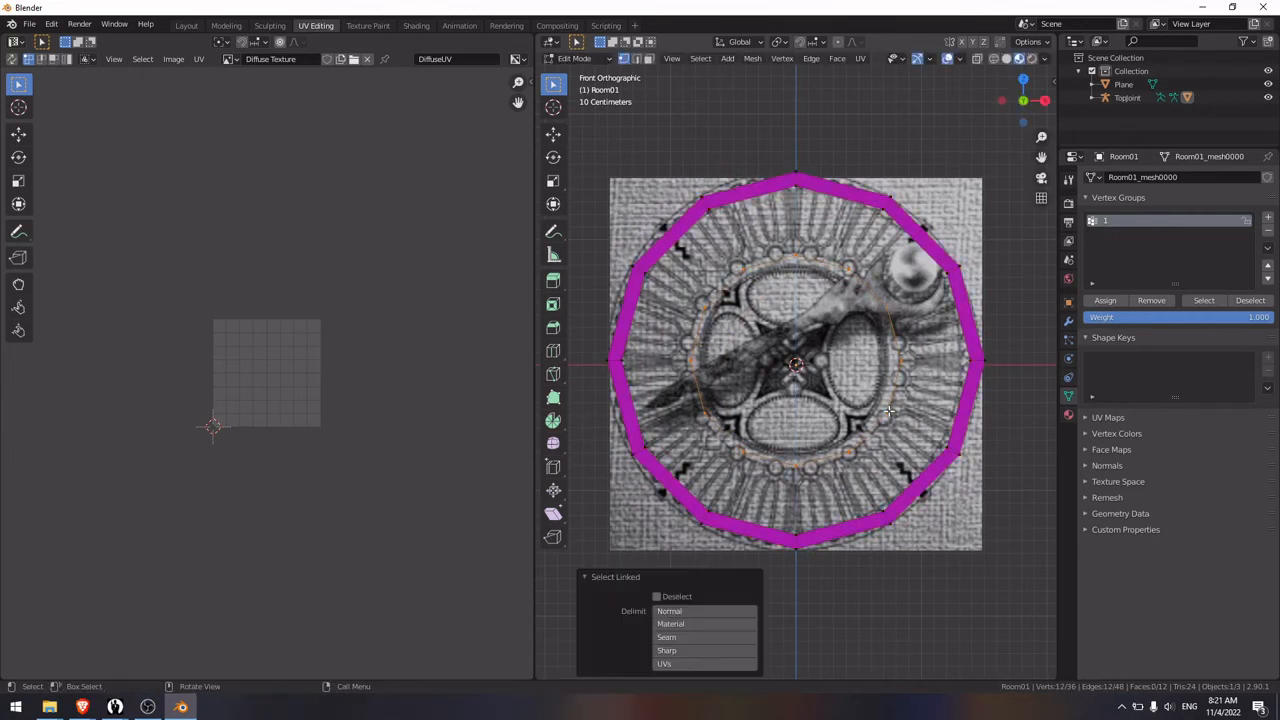
{"action": "key", "text": "g"}
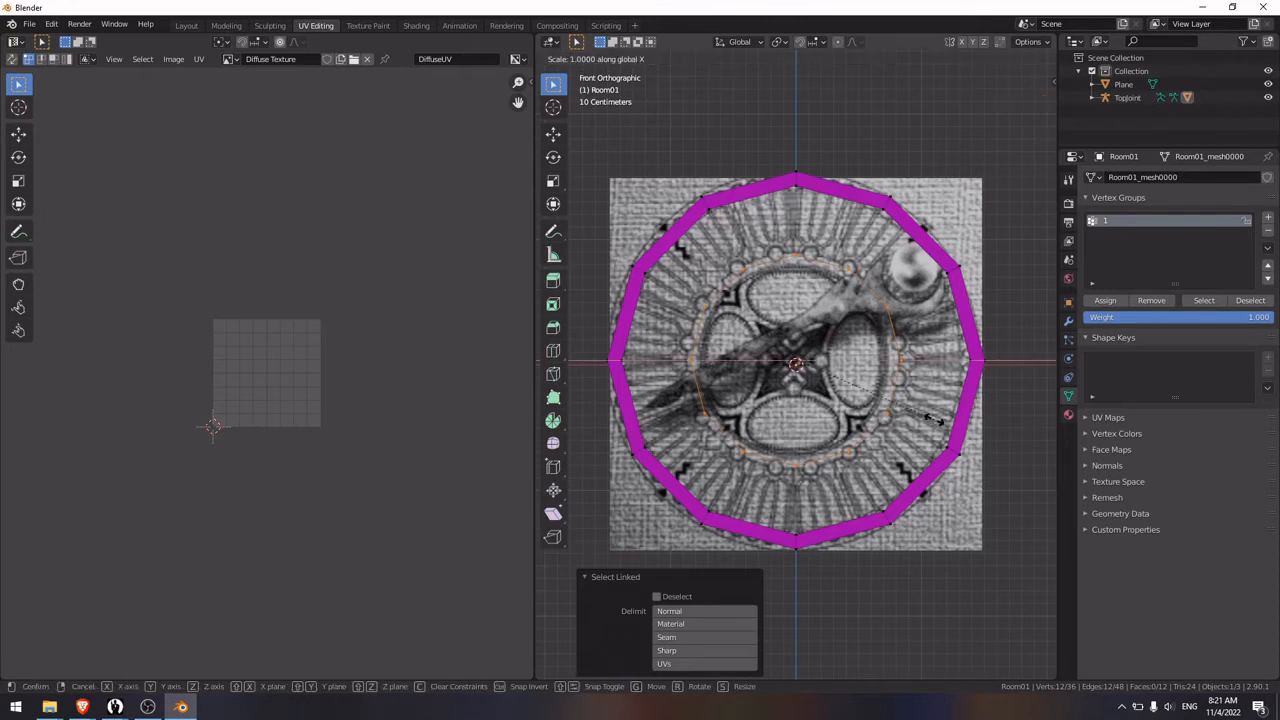
{"action": "right_click", "coordinate": [920, 418]}
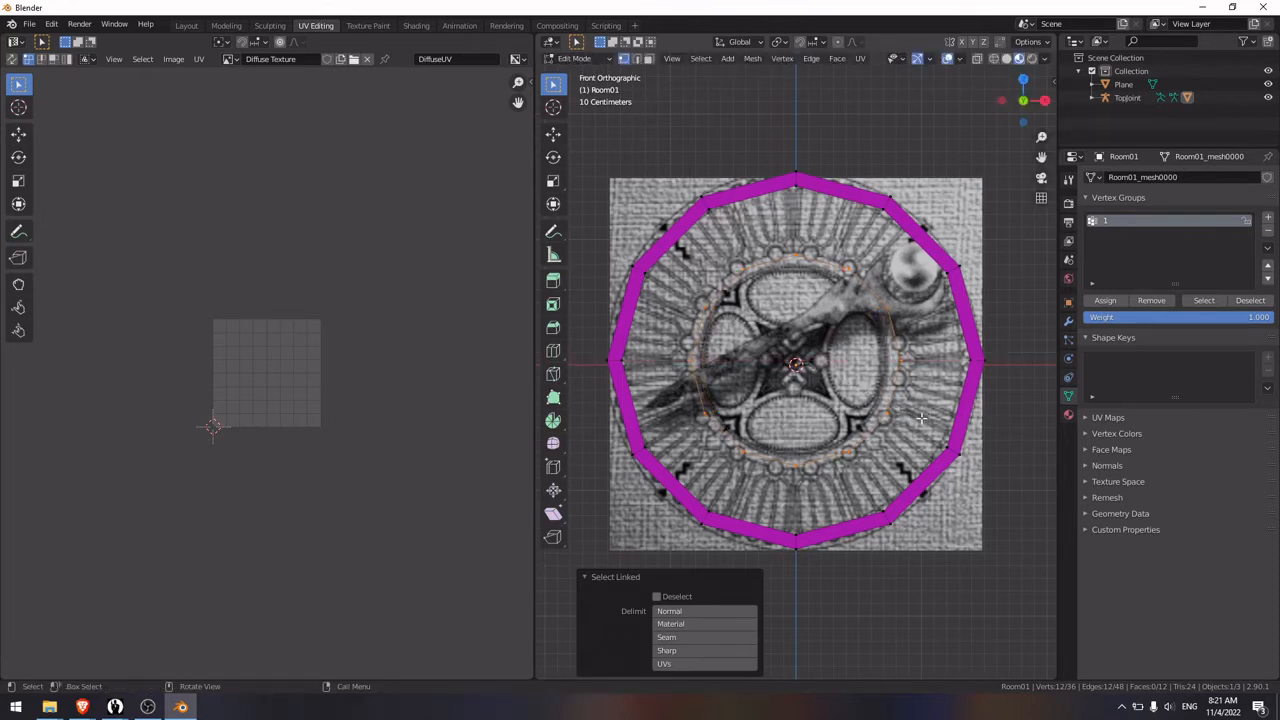
{"action": "key", "text": "e"}
{"action": "right_click", "coordinate": [921, 418]}
{"action": "key", "text": "s"}
{"action": "key", "text": "x"}
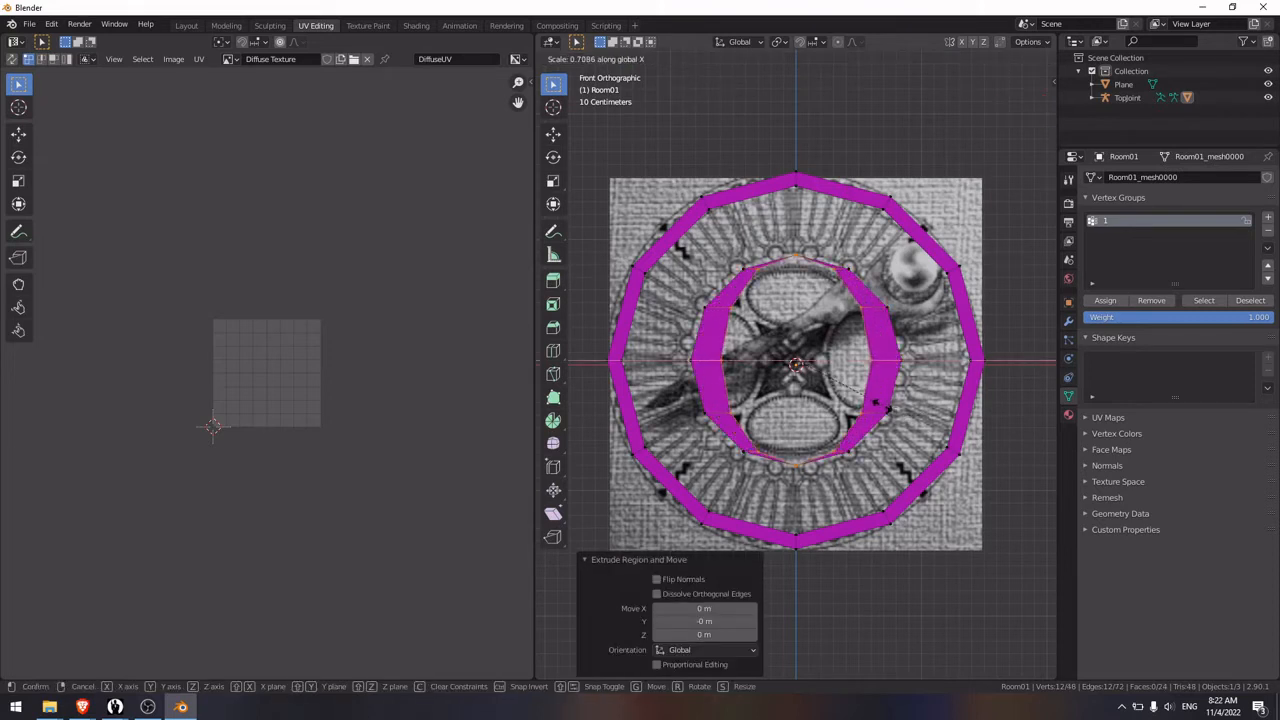
{"action": "right_click", "coordinate": [855, 400]}
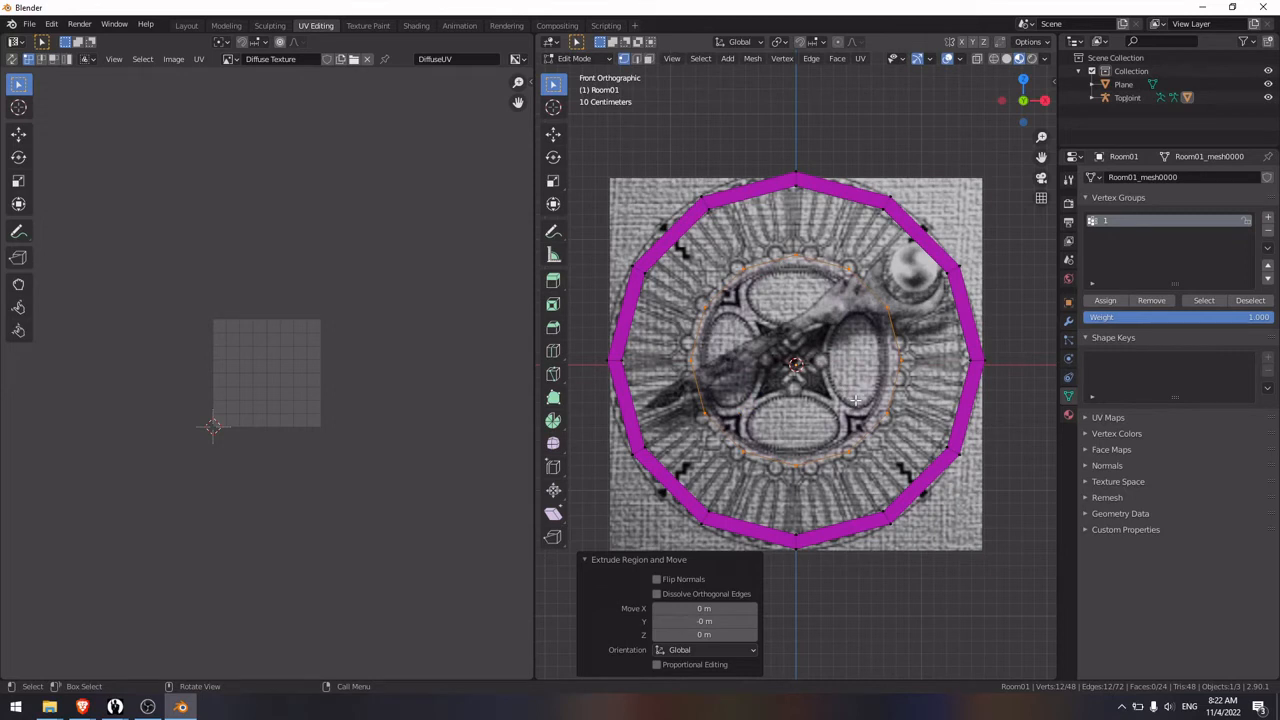
{"action": "key", "text": "s"}
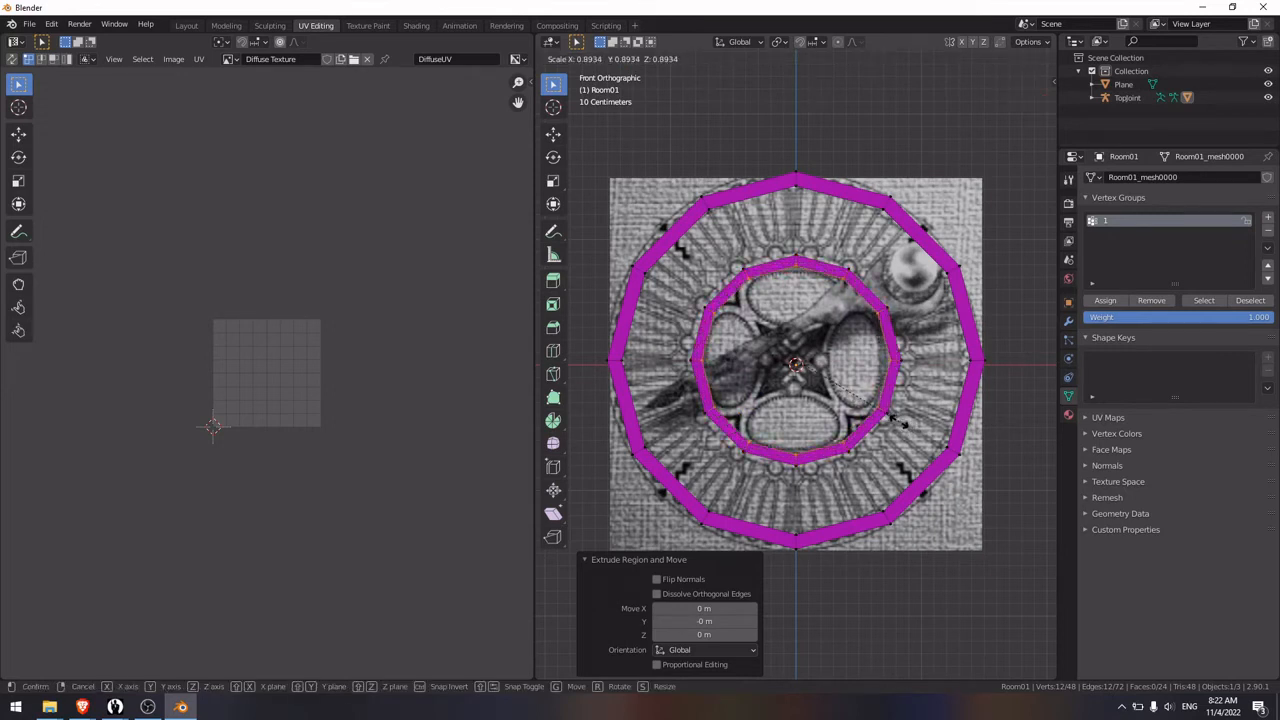
{"action": "left_click", "coordinate": [893, 420]}
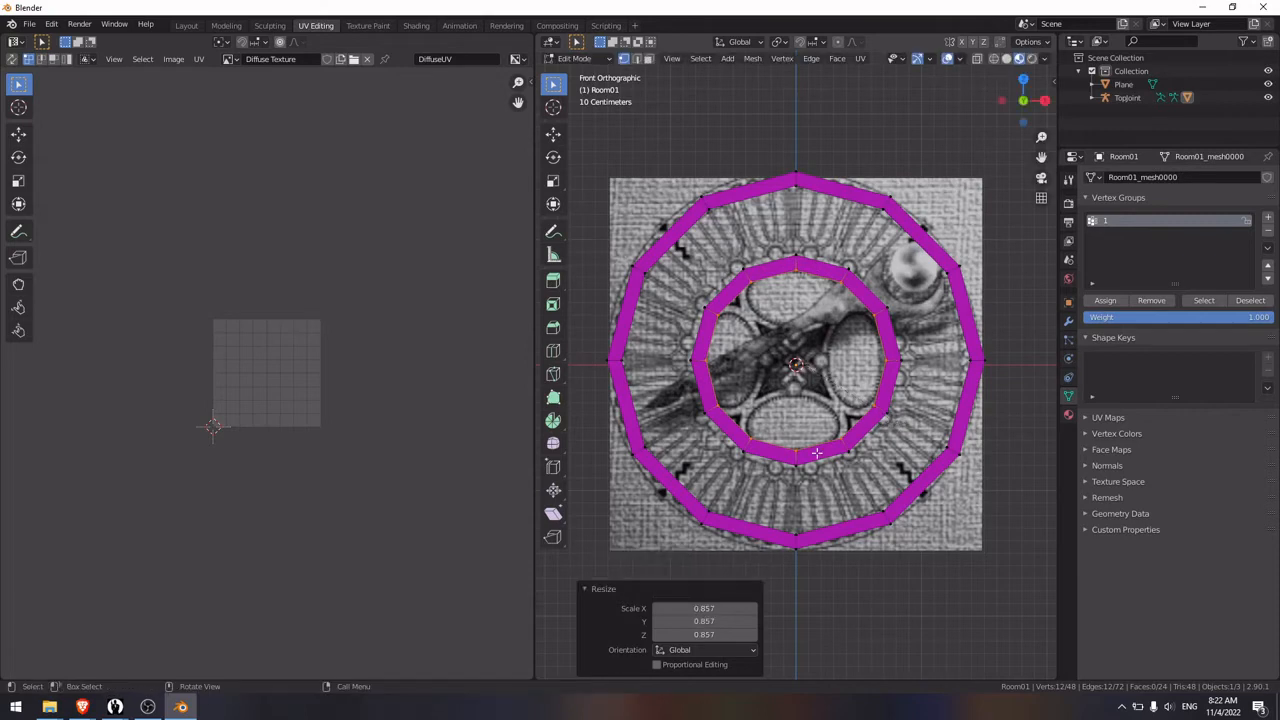
{"action": "left_click", "coordinate": [799, 357]}
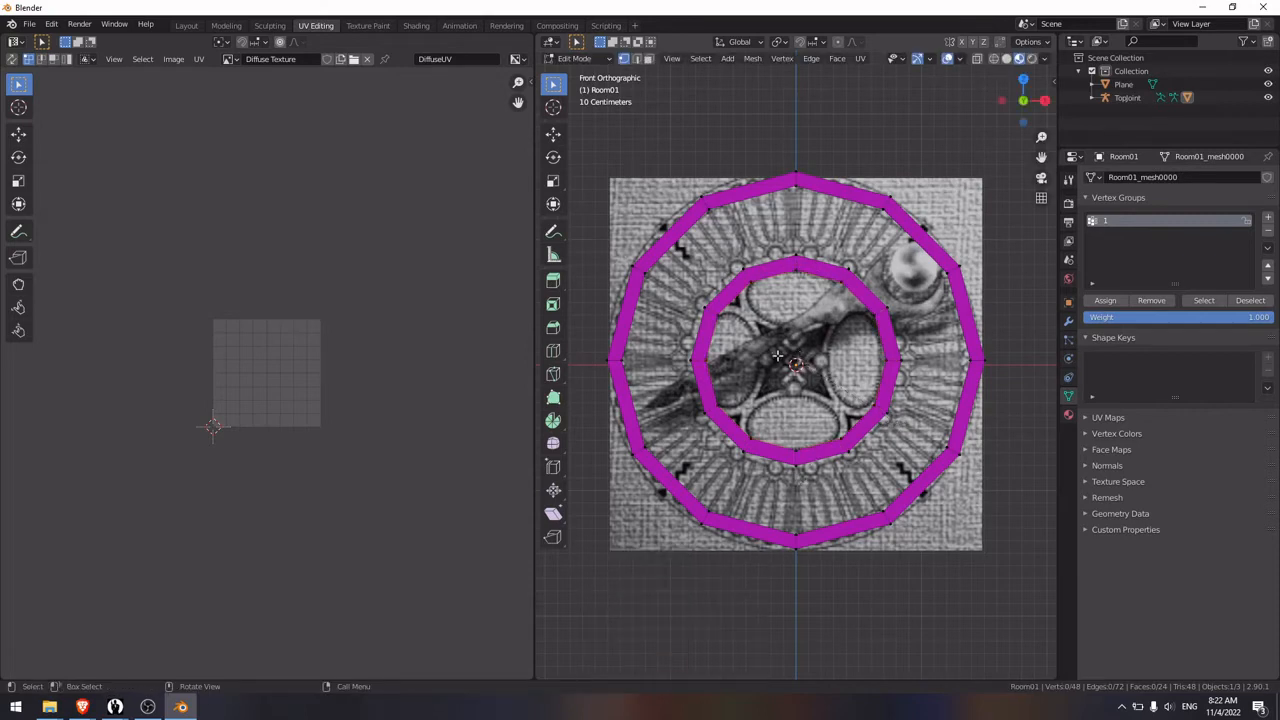
{"action": "scroll", "coordinate": [777, 355], "scroll_direction": "up", "scroll_amount": 4}
{"action": "scroll", "coordinate": [800, 381], "scroll_direction": "up", "scroll_amount": 1}
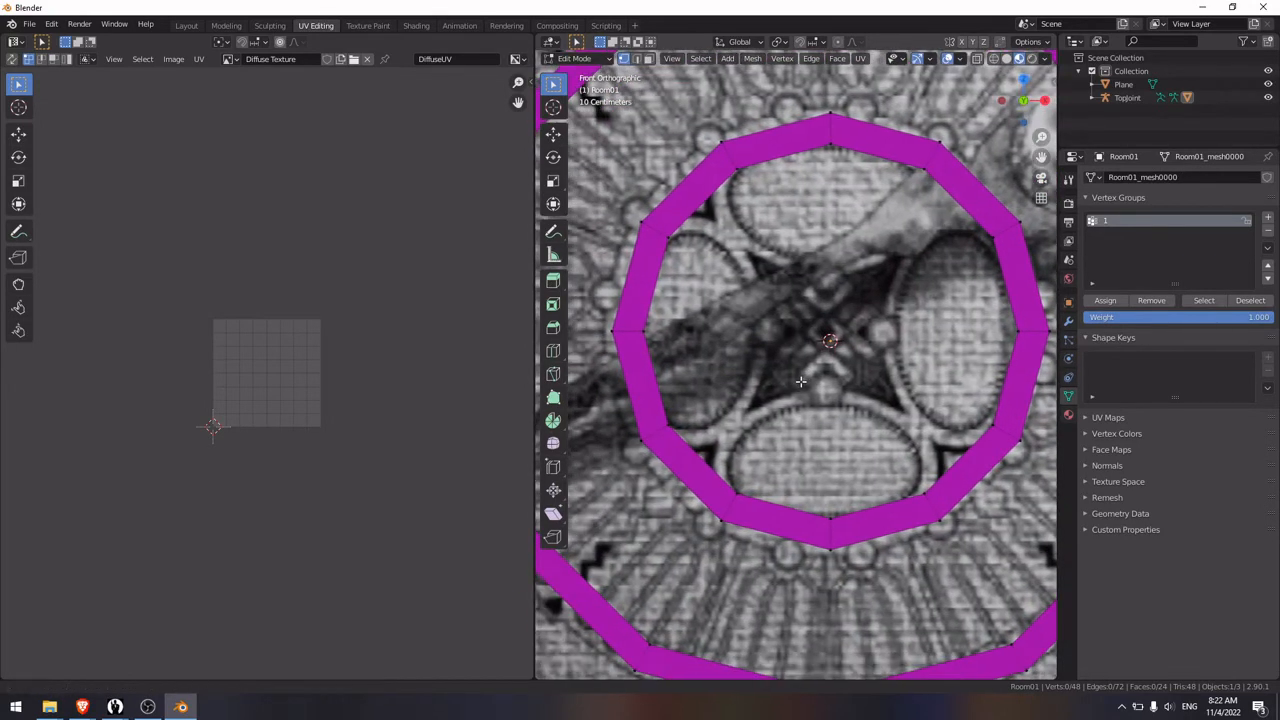
{"action": "mouse_move", "coordinate": [801, 381]}
{"action": "middle_mouse_down", "text": "shift"}
{"action": "mouse_move", "coordinate": [826, 463]}
{"action": "mouse_move", "coordinate": [782, 370]}
{"action": "middle_mouse_up", "text": "shift"}
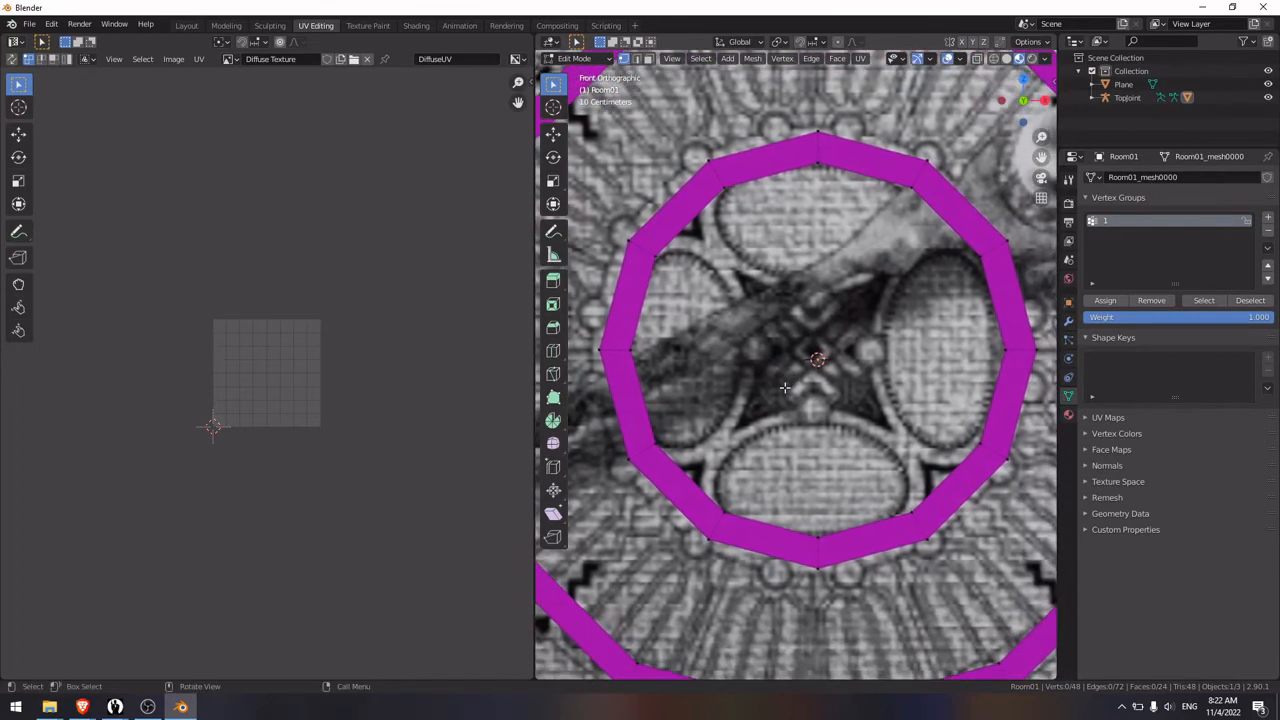
{"action": "left_click", "coordinate": [663, 452]}
{"action": "left_click", "coordinate": [722, 506], "text": "shift"}
{"action": "key", "text": "e"}
{"action": "key", "text": "Escape"}
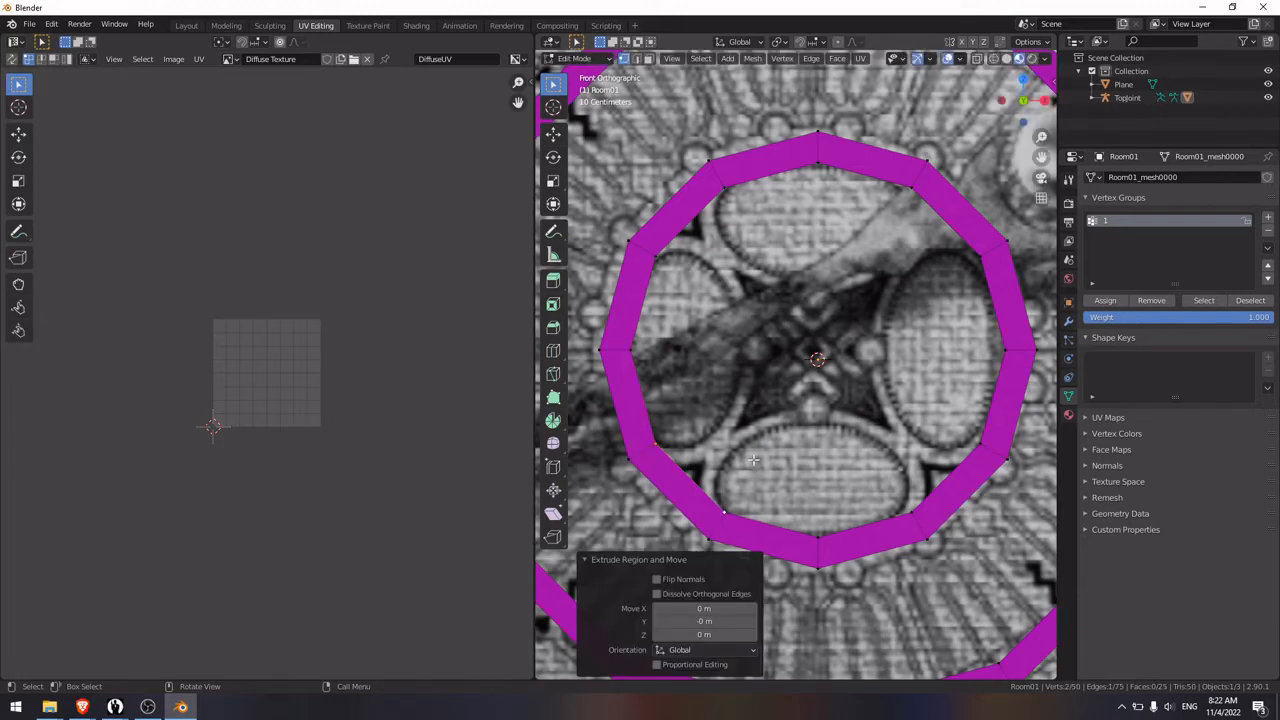
{"action": "left_click", "coordinate": [753, 460]}
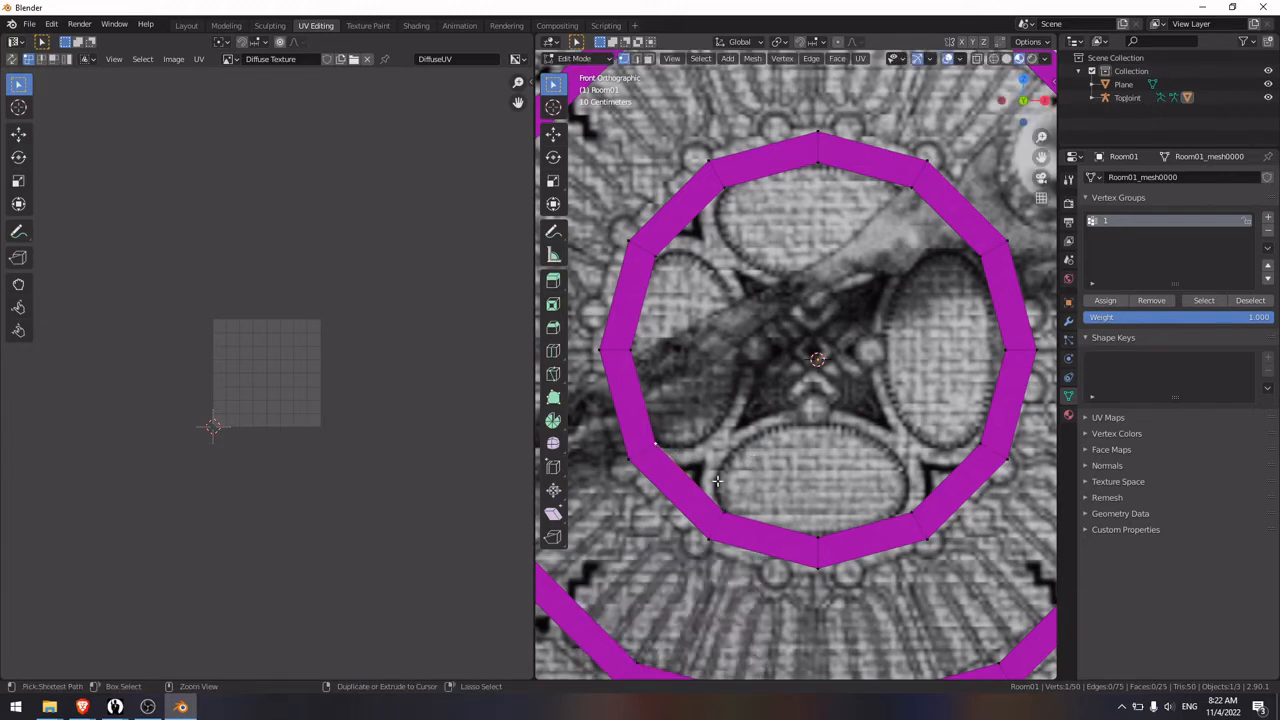
{"action": "key", "text": "ctrl+s"}
{"action": "left_click", "coordinate": [936, 560]}
{"action": "key", "text": "ctrl+z"}
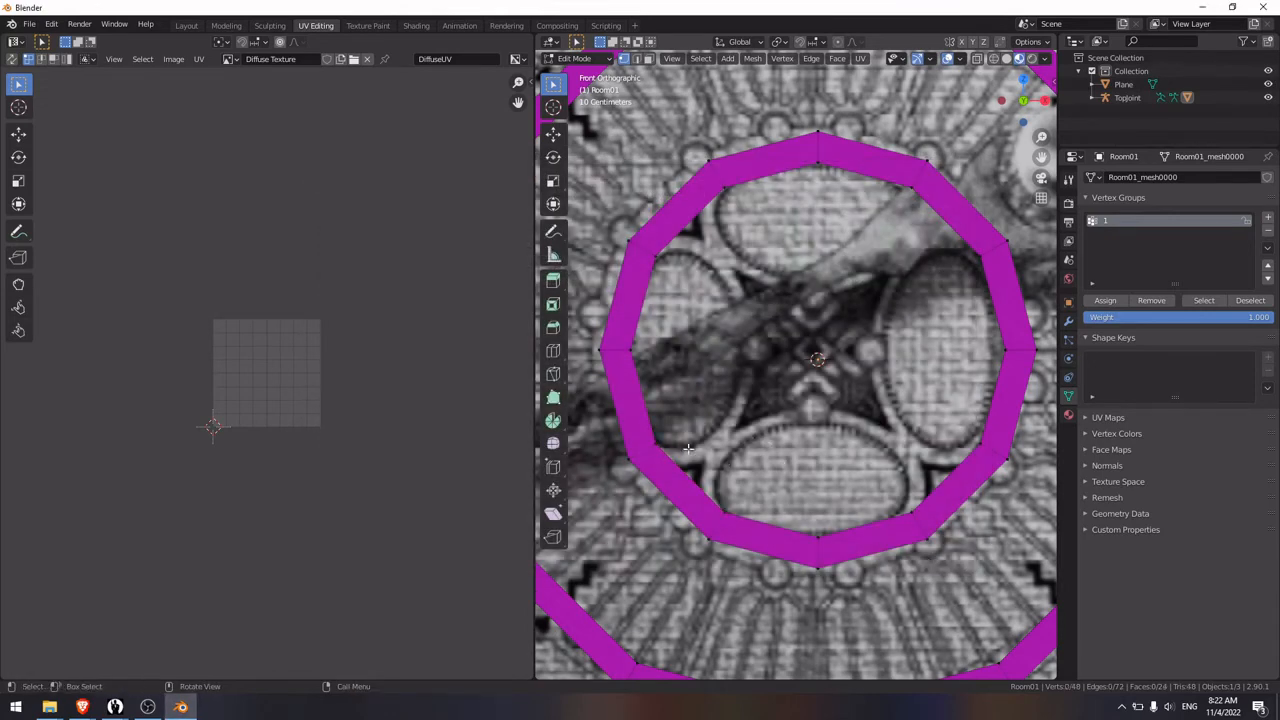
Step: Extrude the lower-left inner edge of the inner ring in place and merge the extruded vertices at center
{"action": "key", "text": "g"}
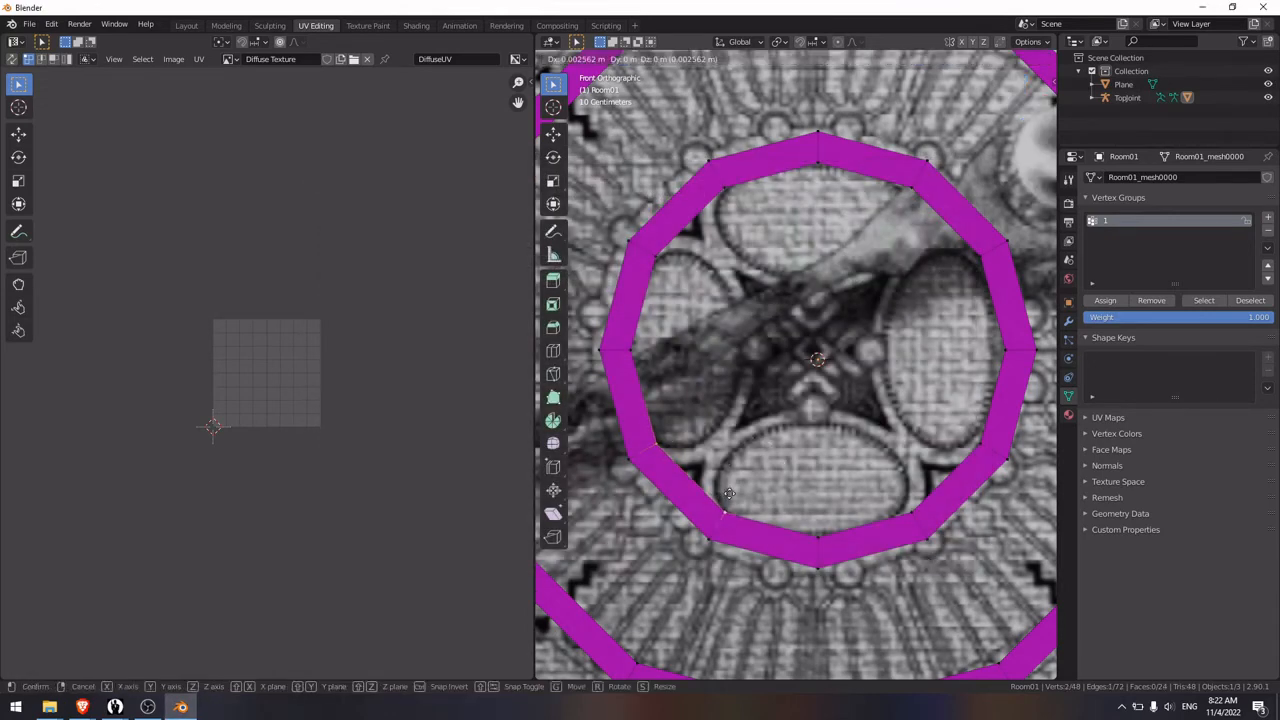
{"action": "right_click", "coordinate": [672, 528]}
{"action": "key", "text": "e"}
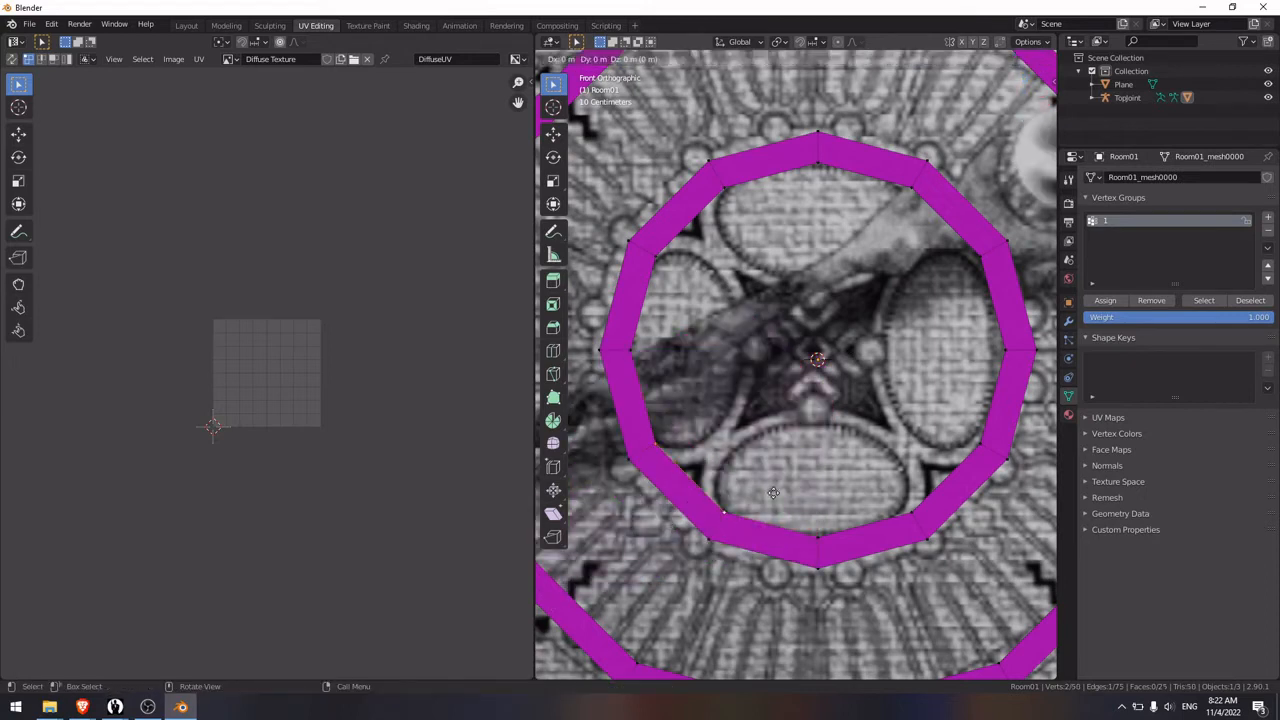
{"action": "right_click", "coordinate": [773, 492]}
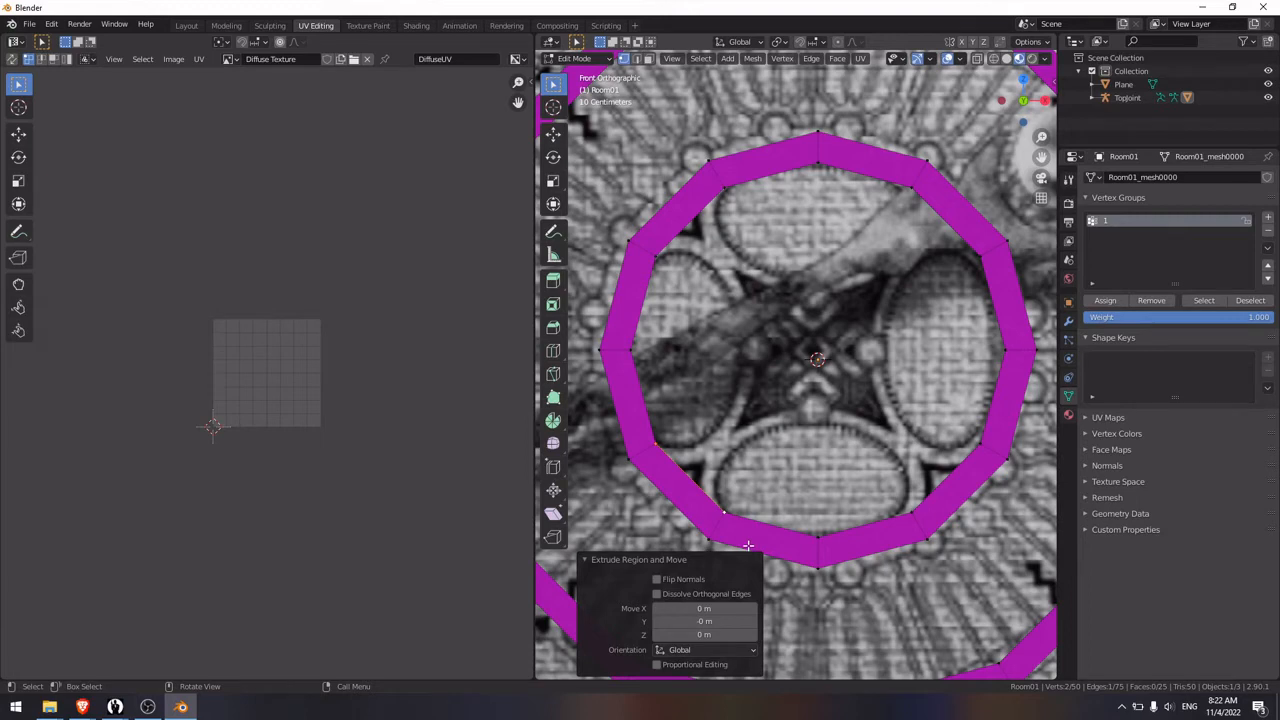
{"action": "right_click", "coordinate": [748, 528]}
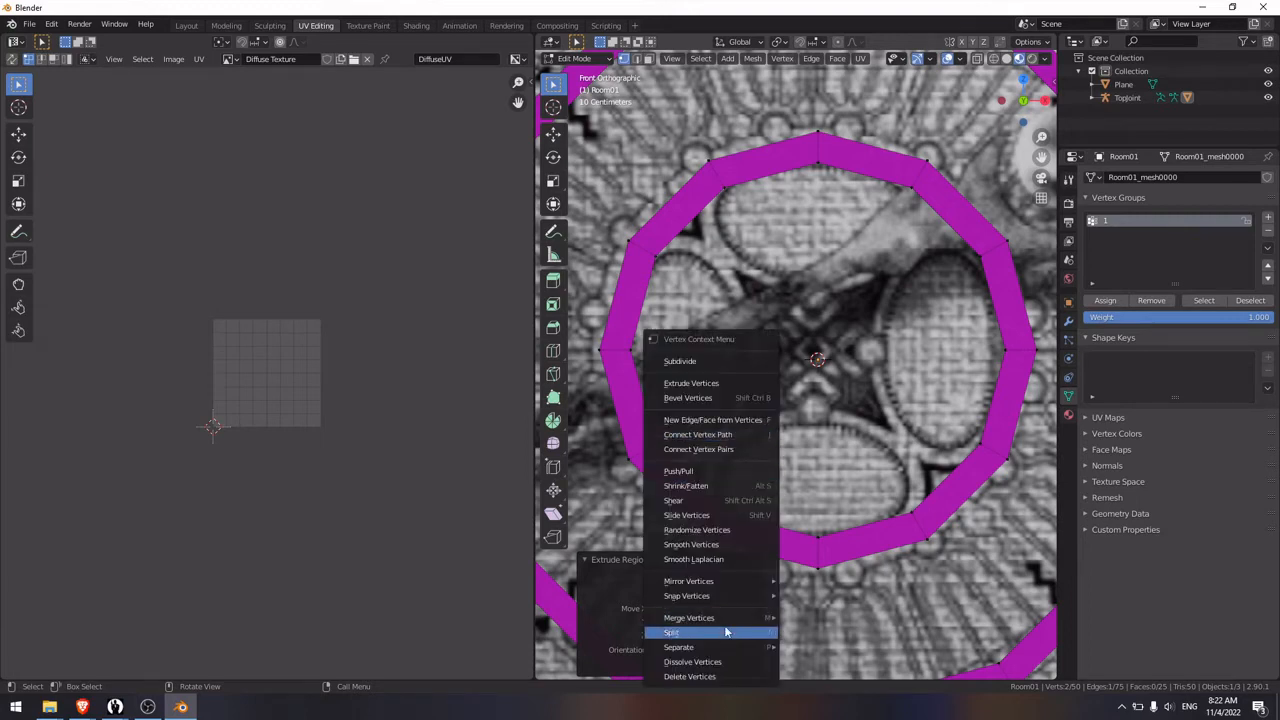
{"action": "mouse_move", "coordinate": [736, 618]}
{"action": "left_click", "coordinate": [829, 568]}
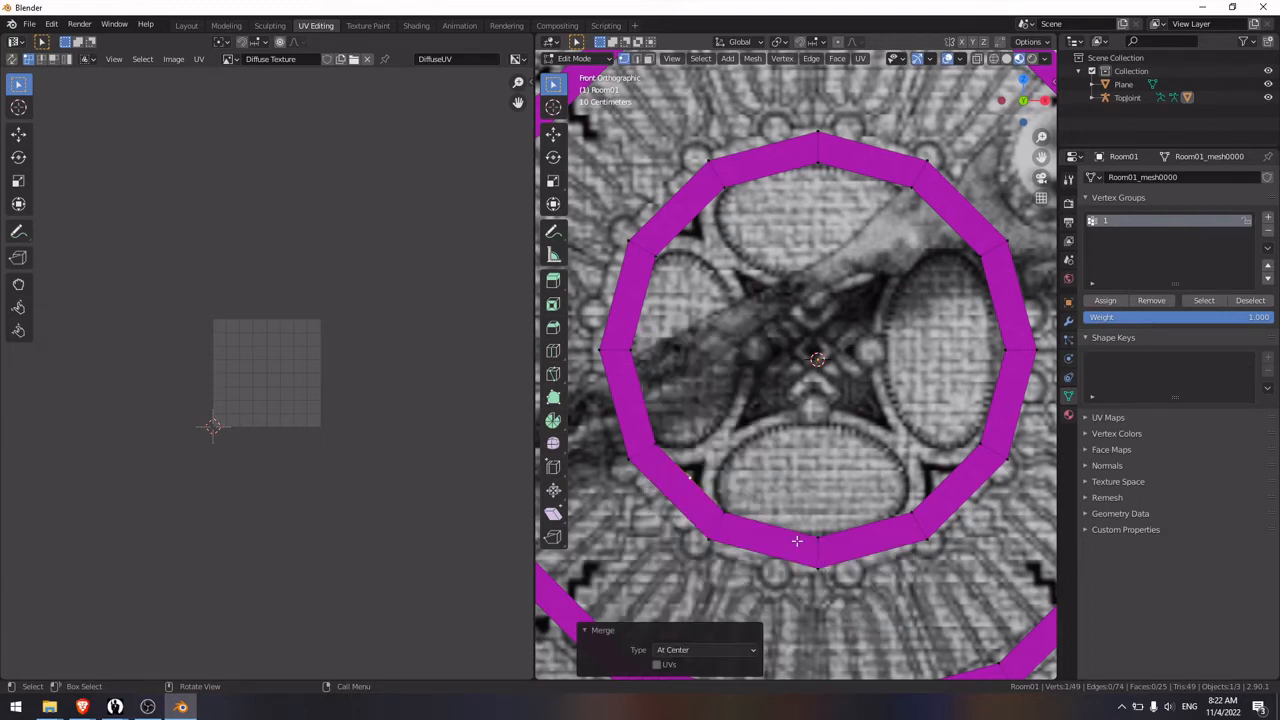
{"action": "key", "text": "g"}
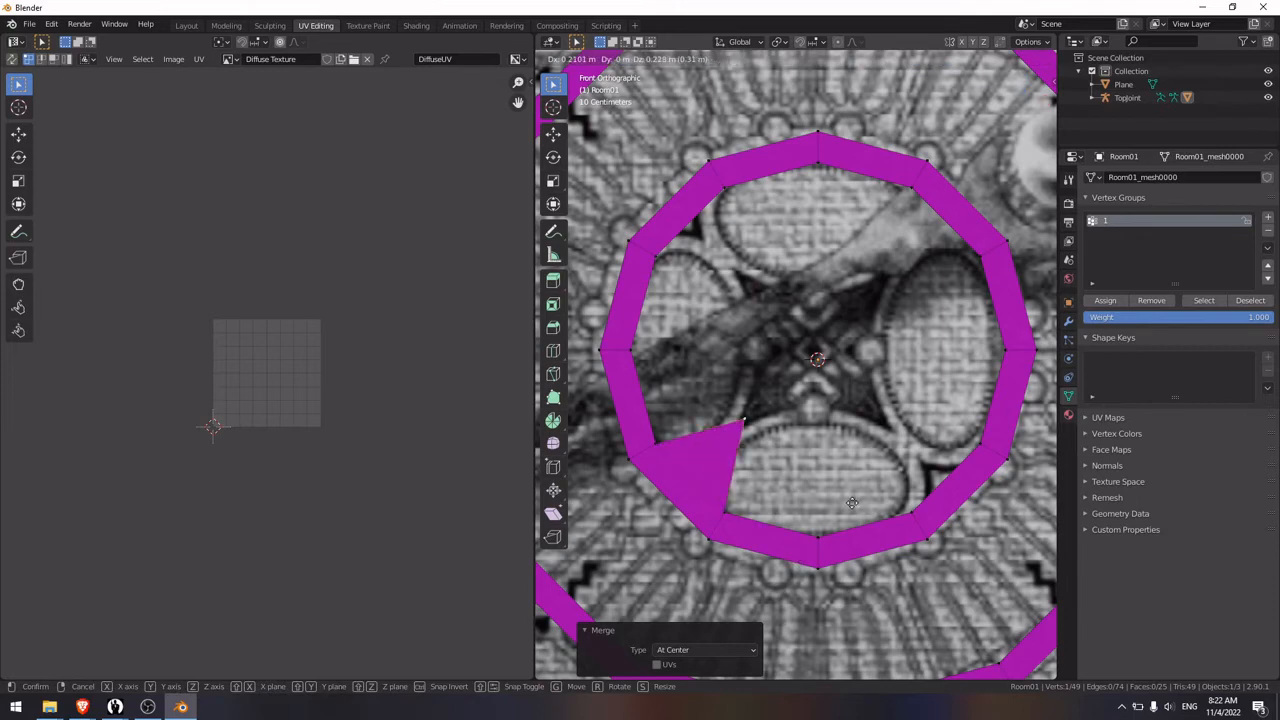
{"action": "key", "text": "Escape"}
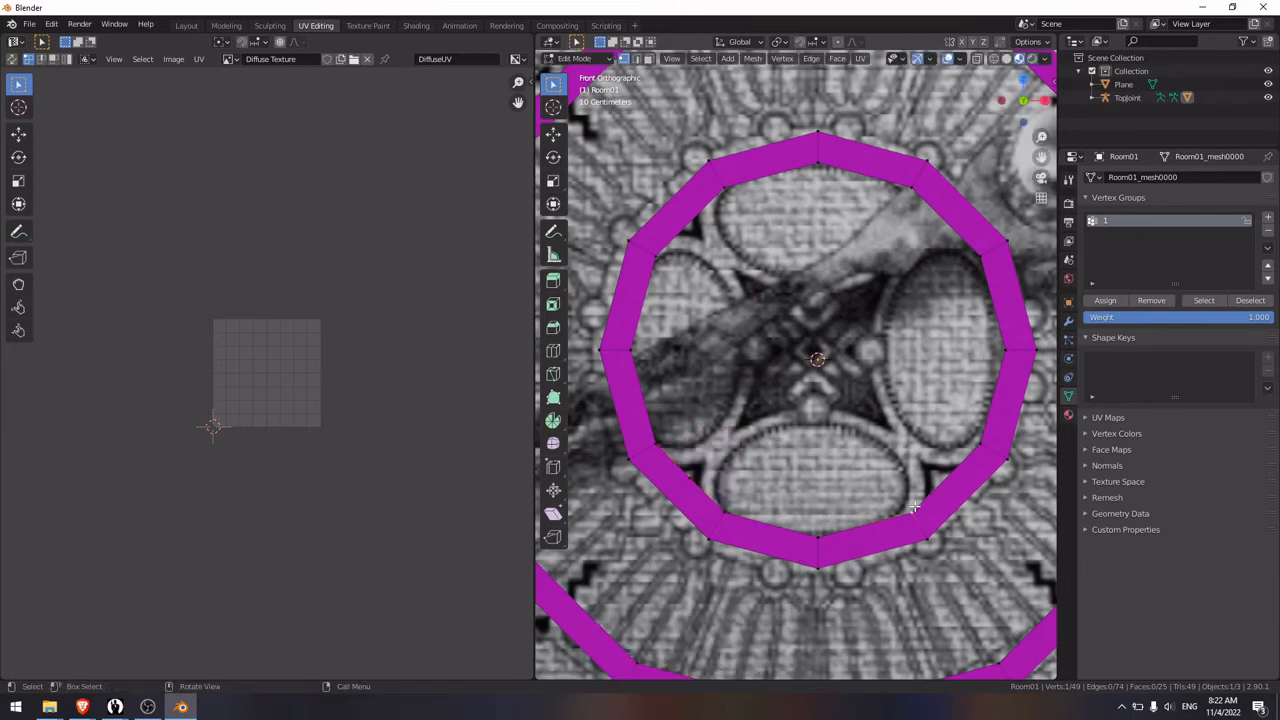
Step: Extrude the lower-right inner edge of the inner ring in place and merge the extruded vertices at center
{"action": "right_click", "coordinate": [912, 449]}
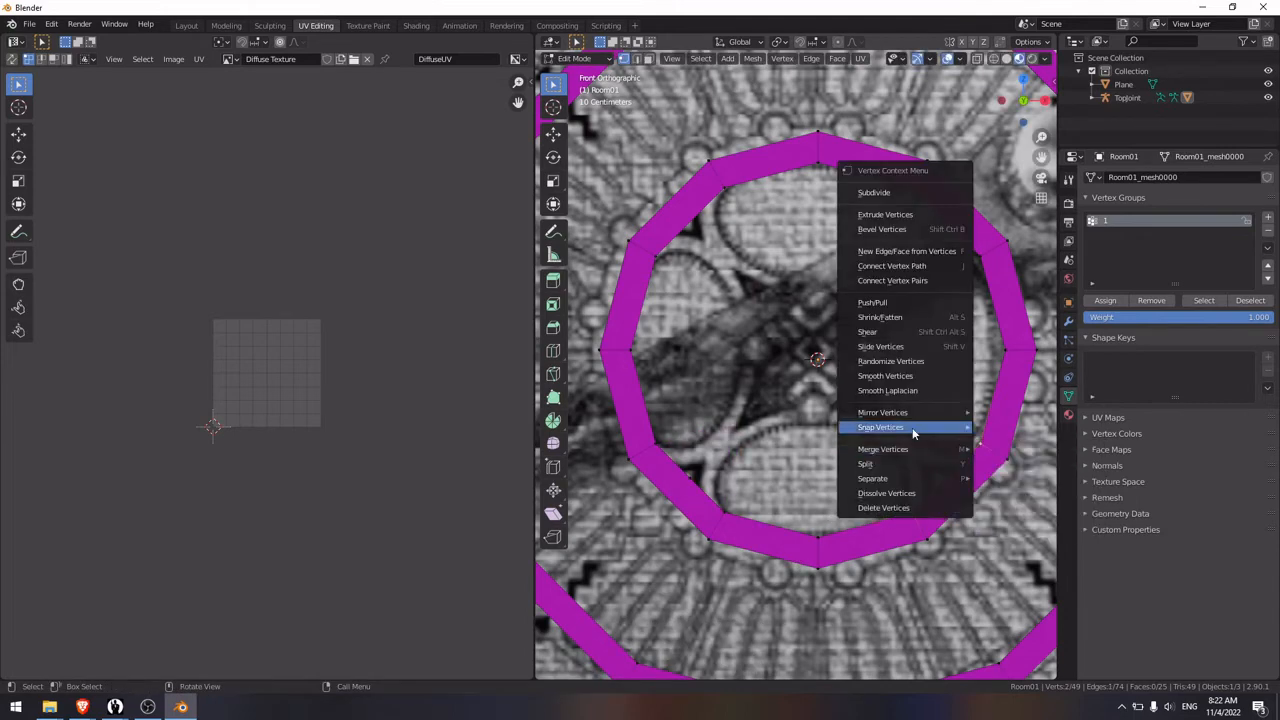
{"action": "mouse_move", "coordinate": [912, 455]}
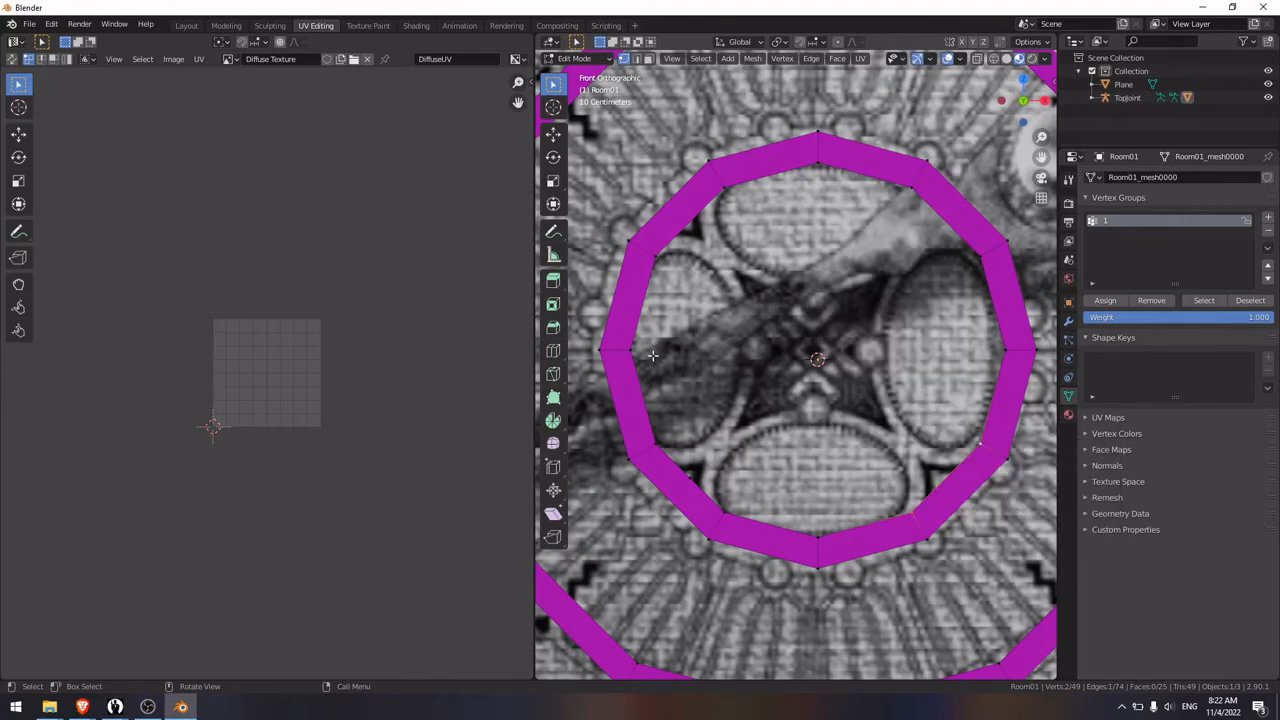
{"action": "key", "text": "e"}
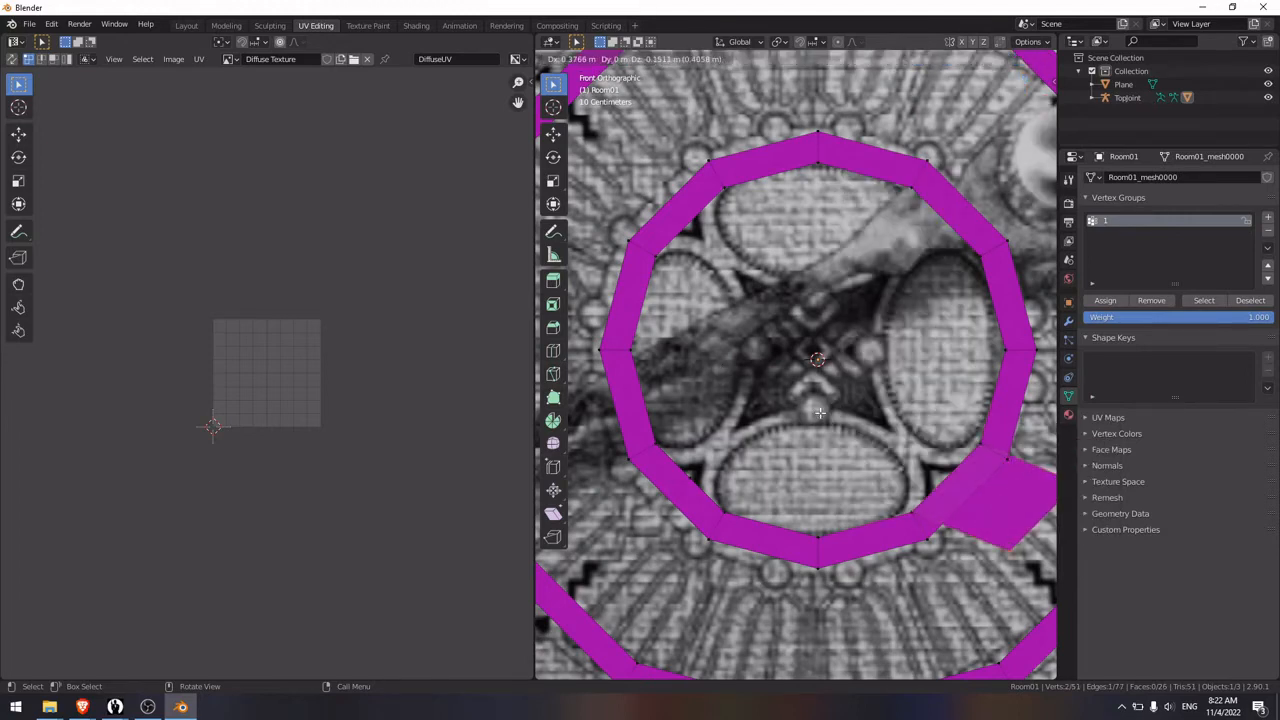
{"action": "key", "text": "Escape"}
{"action": "right_click", "coordinate": [850, 398]}
{"action": "mouse_move", "coordinate": [891, 400]}
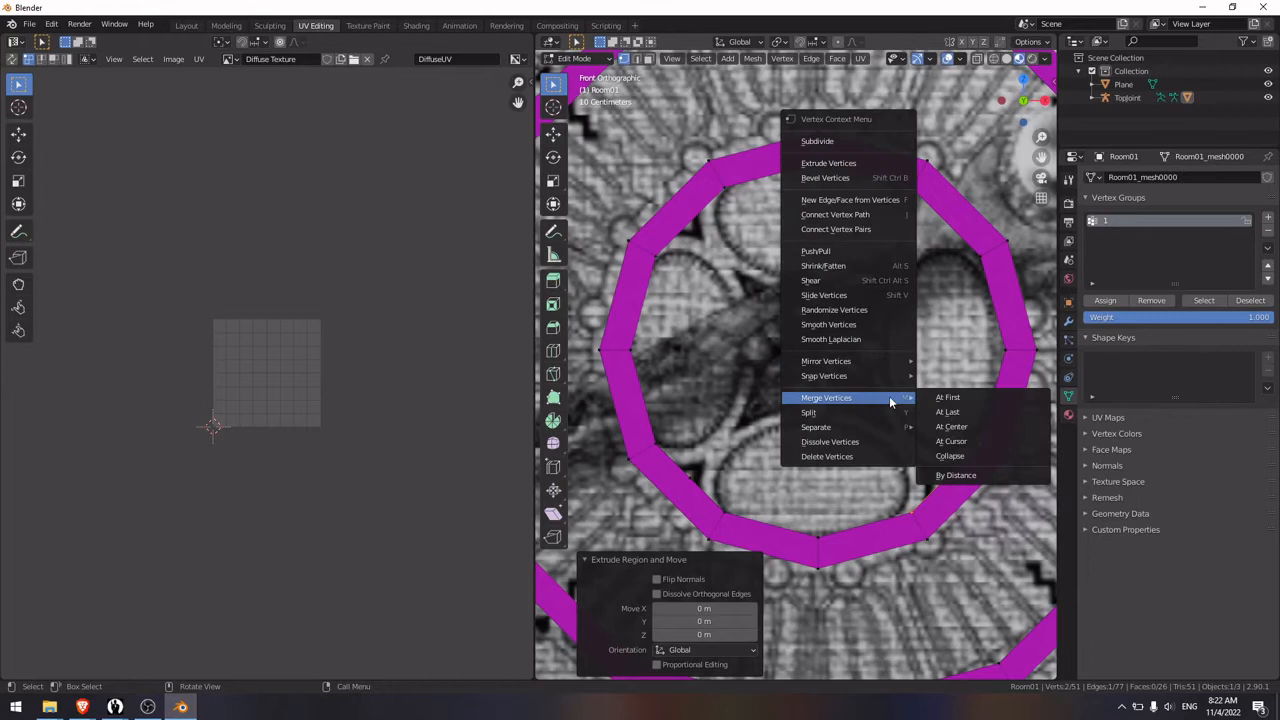
{"action": "left_click", "coordinate": [966, 421]}
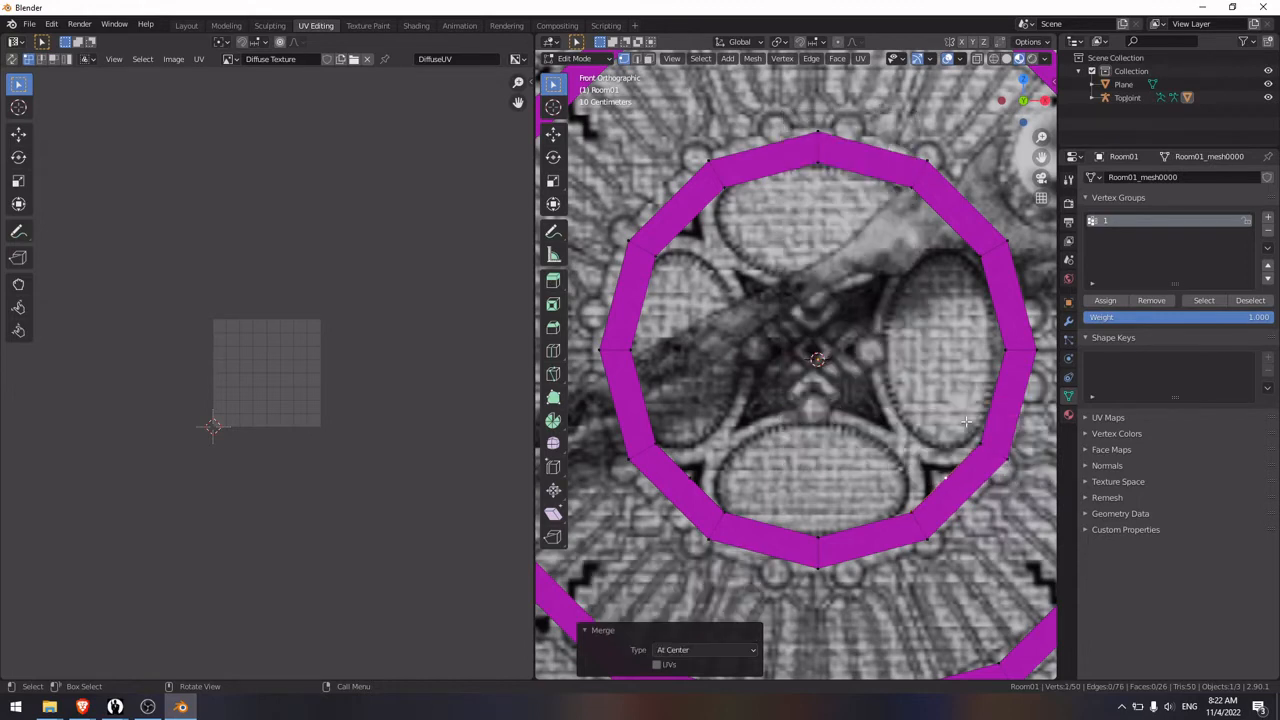
Step: Extrude the upper-right inner edge of the inner ring in place and merge the extruded vertices at center
{"action": "left_click", "coordinate": [914, 195]}
{"action": "left_click", "coordinate": [984, 259], "text": "shift"}
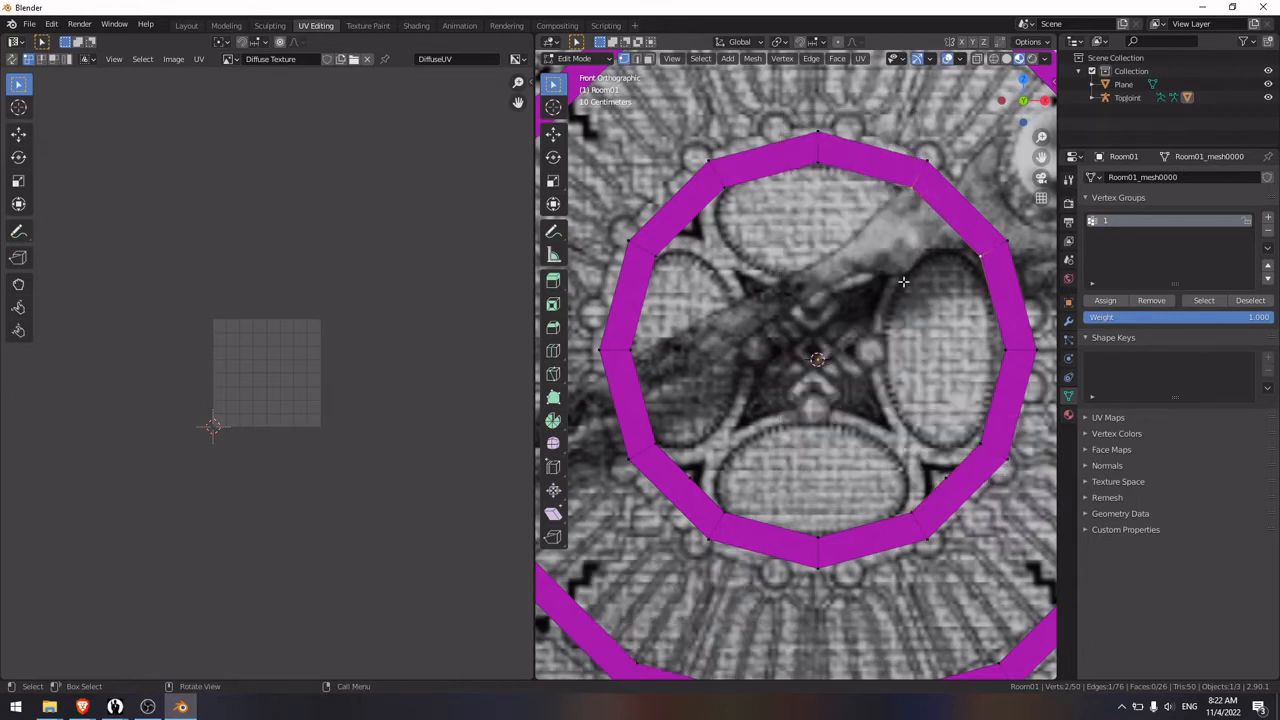
{"action": "key", "text": "e"}
{"action": "right_click", "coordinate": [906, 306]}
{"action": "right_click", "coordinate": [906, 306]}
{"action": "mouse_move", "coordinate": [908, 309]}
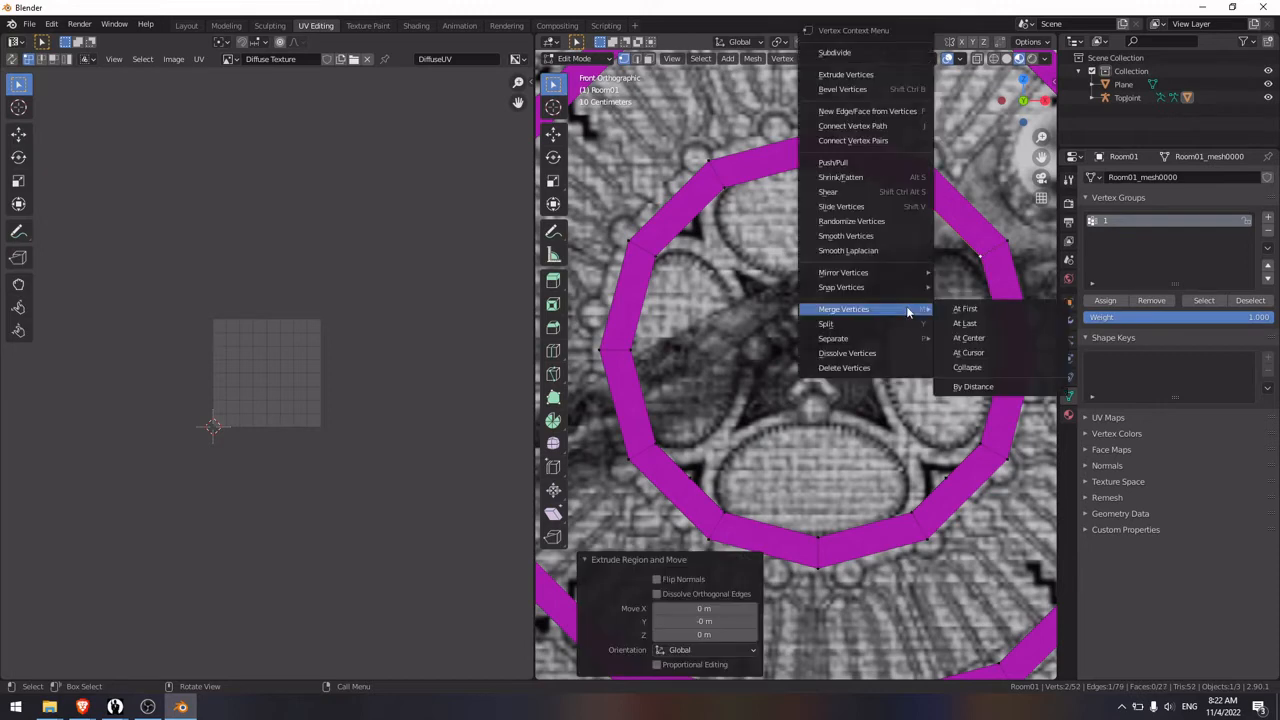
{"action": "left_click", "coordinate": [975, 339]}
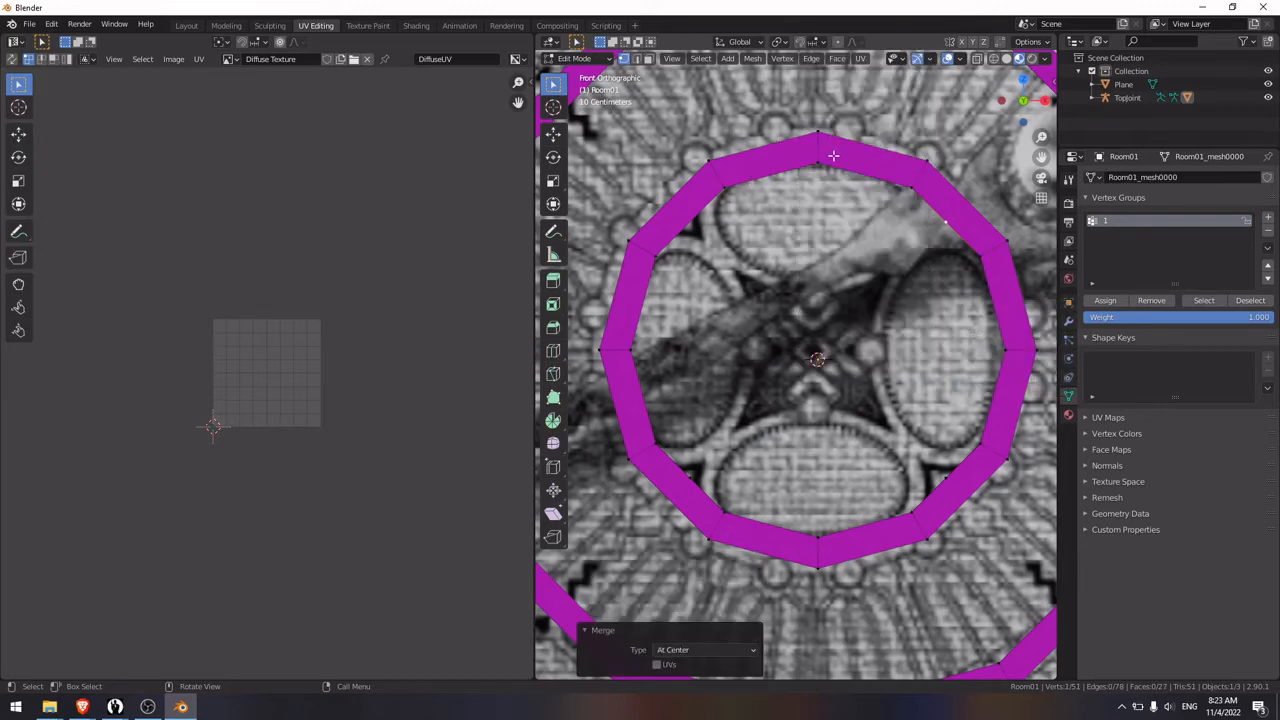
Step: Extrude the upper-left inner edge of the inner ring in place and merge the extruded vertices at center
{"action": "key", "text": "e"}
{"action": "right_click", "coordinate": [661, 246]}
{"action": "right_click", "coordinate": [661, 246]}
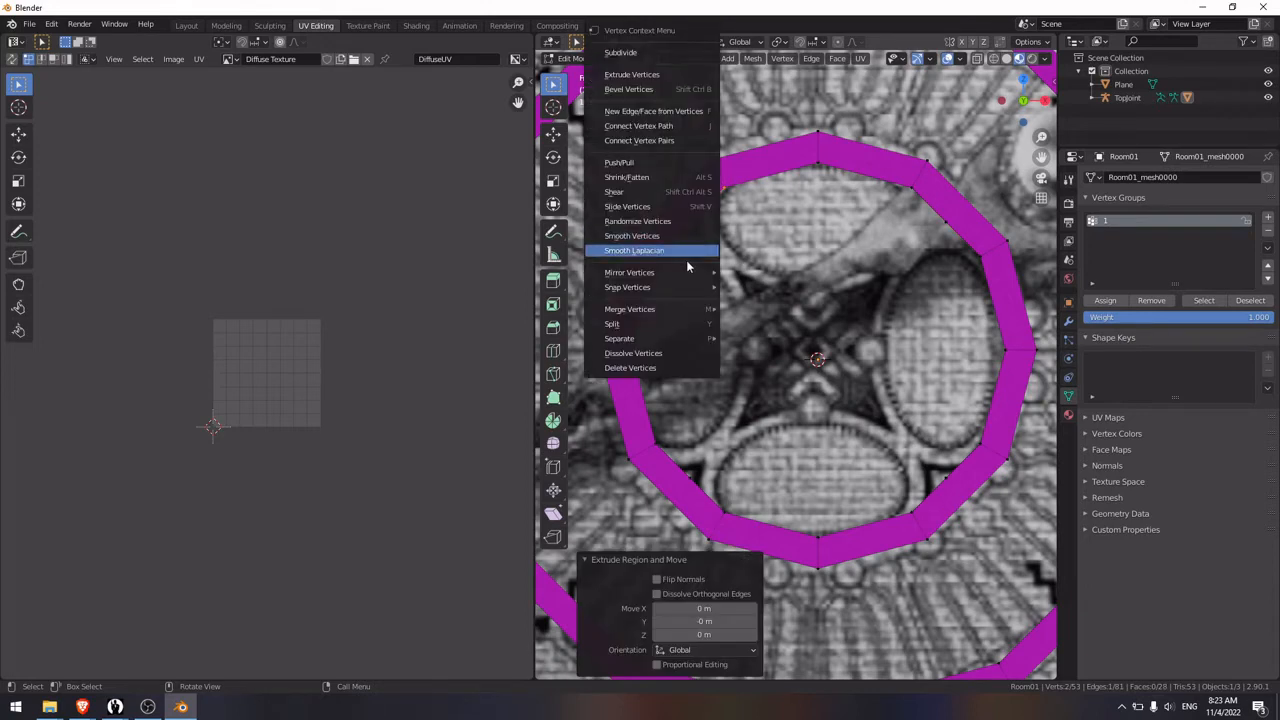
{"action": "mouse_move", "coordinate": [694, 309]}
{"action": "left_click", "coordinate": [772, 340]}
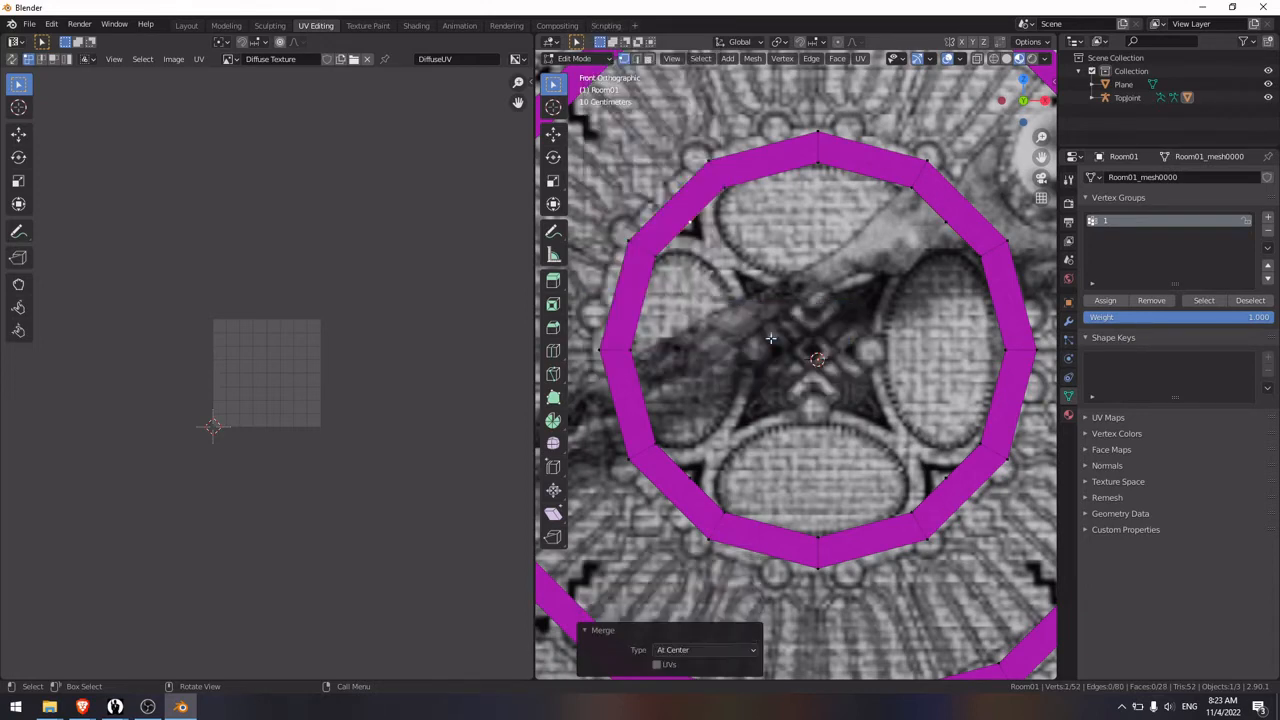
Step: Scale the four merged vertices together to about 0.627 to pull triangular spikes inward from the inner ring
{"action": "left_click", "coordinate": [694, 223]}
{"action": "left_click", "coordinate": [697, 477], "text": "shift"}
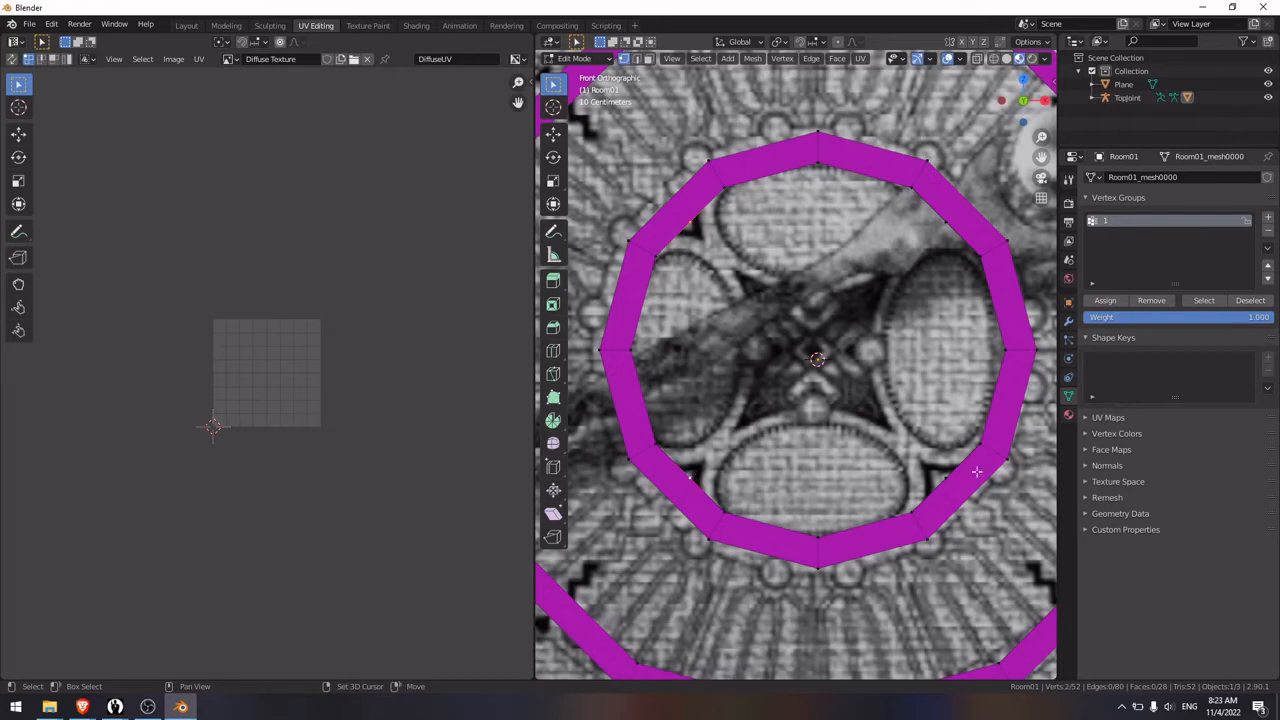
{"action": "left_click", "coordinate": [946, 243], "text": "shift"}
{"action": "key", "text": "s"}
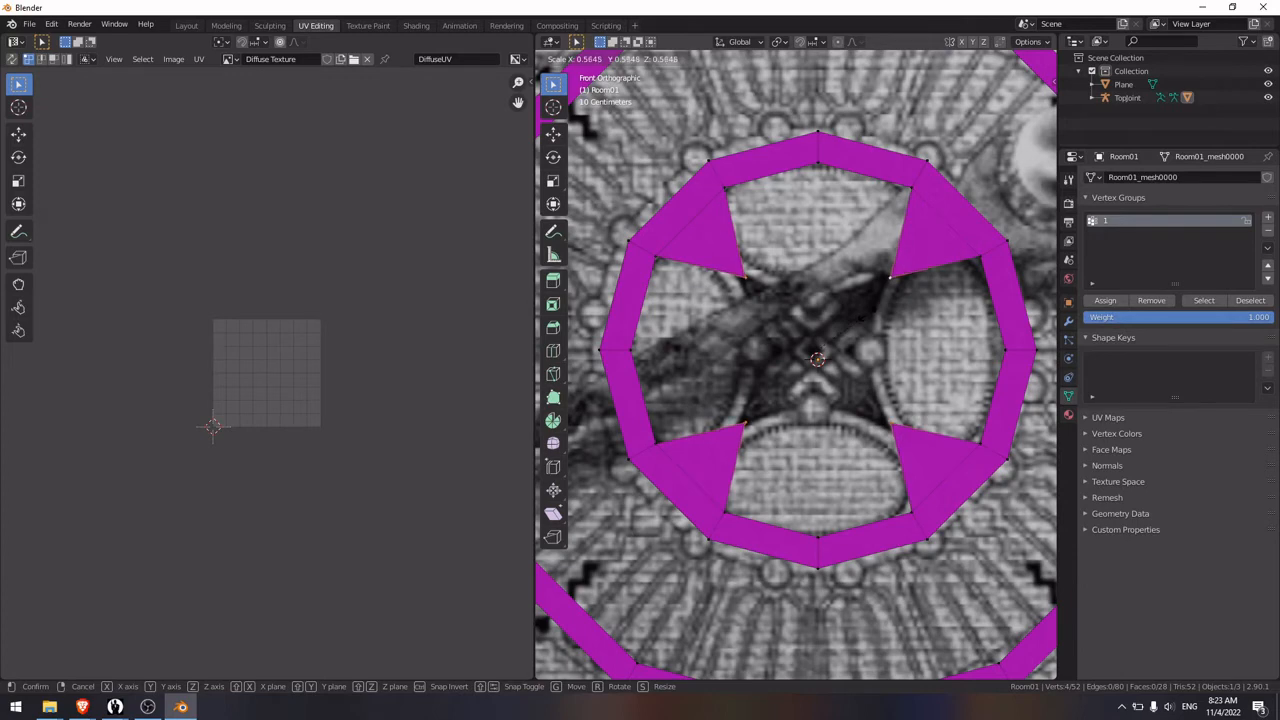
{"action": "left_click", "coordinate": [875, 312]}
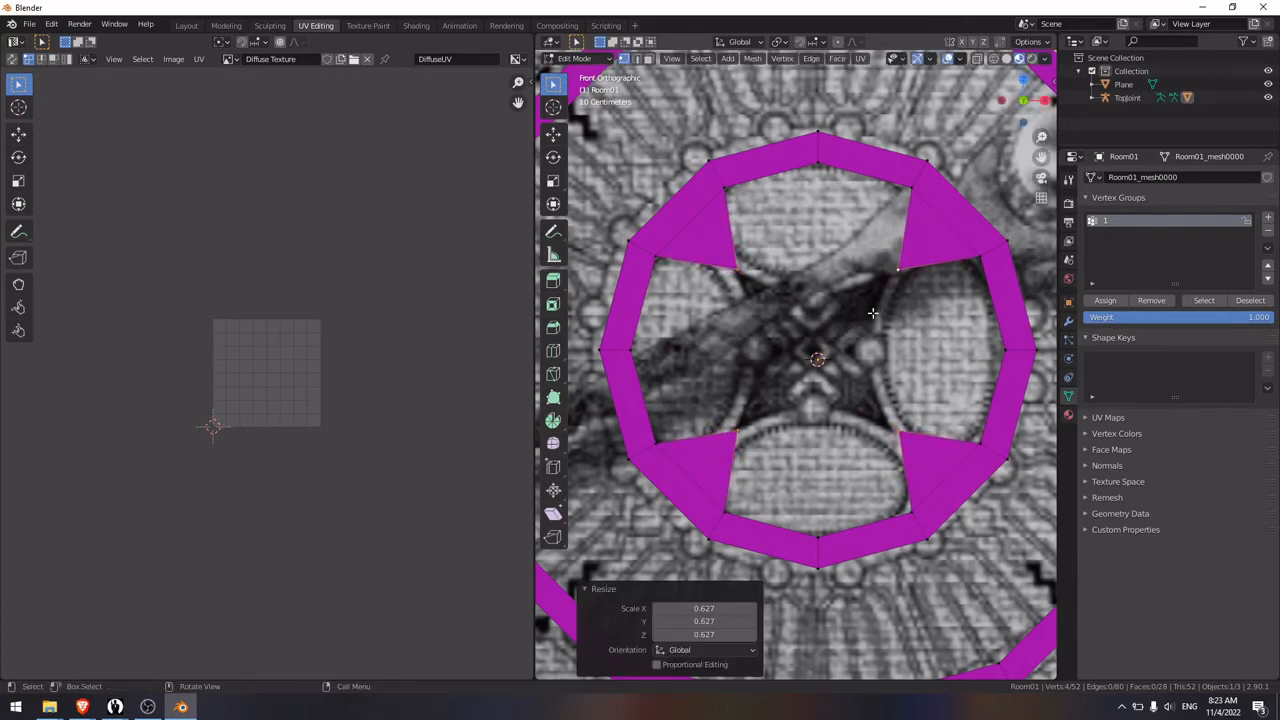
Step: Subdivide both free edges of the upper-left triangular spike inside the inner ring with one cut each
{"action": "left_click", "coordinate": [764, 444]}
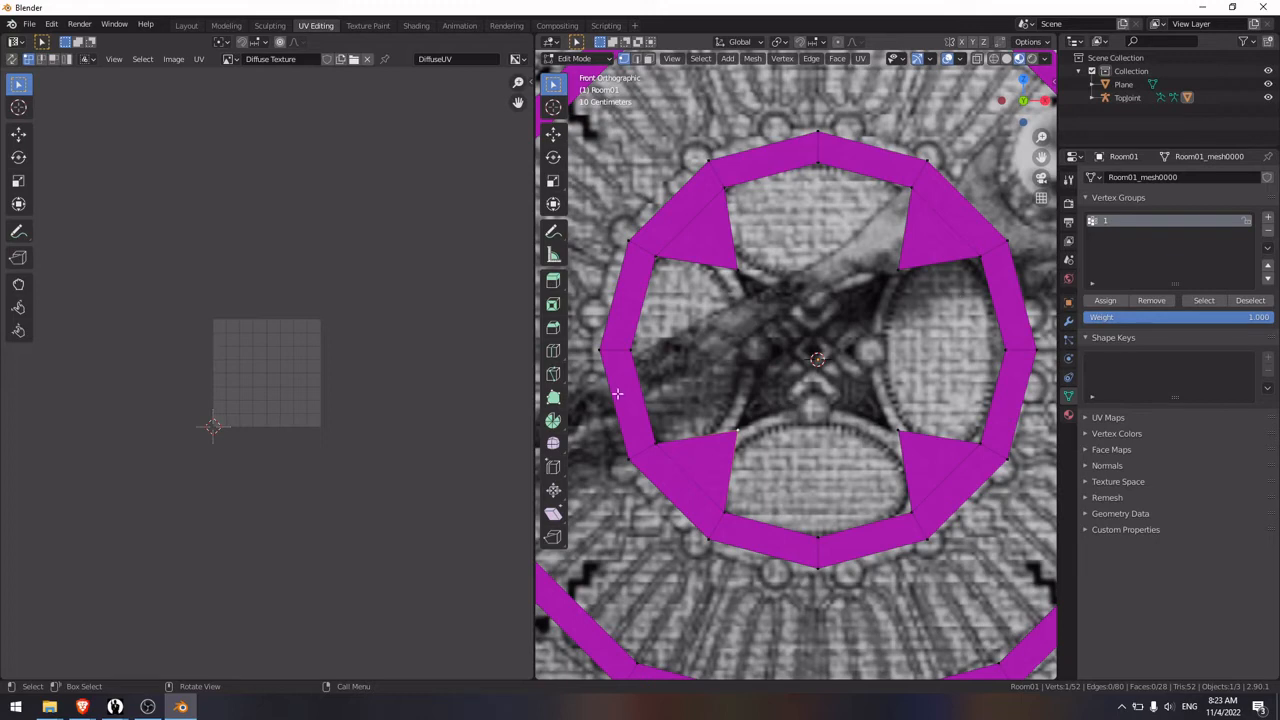
{"action": "left_click", "coordinate": [736, 266], "text": "shift"}
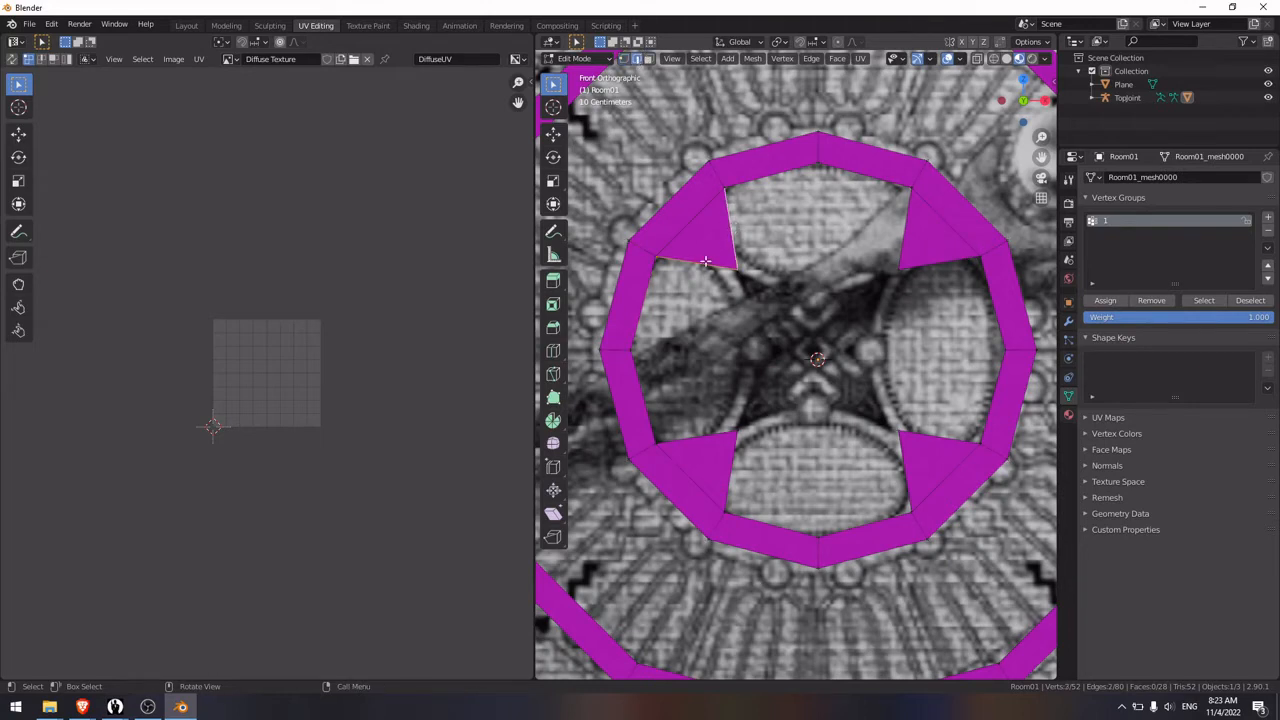
{"action": "right_click", "coordinate": [705, 263]}
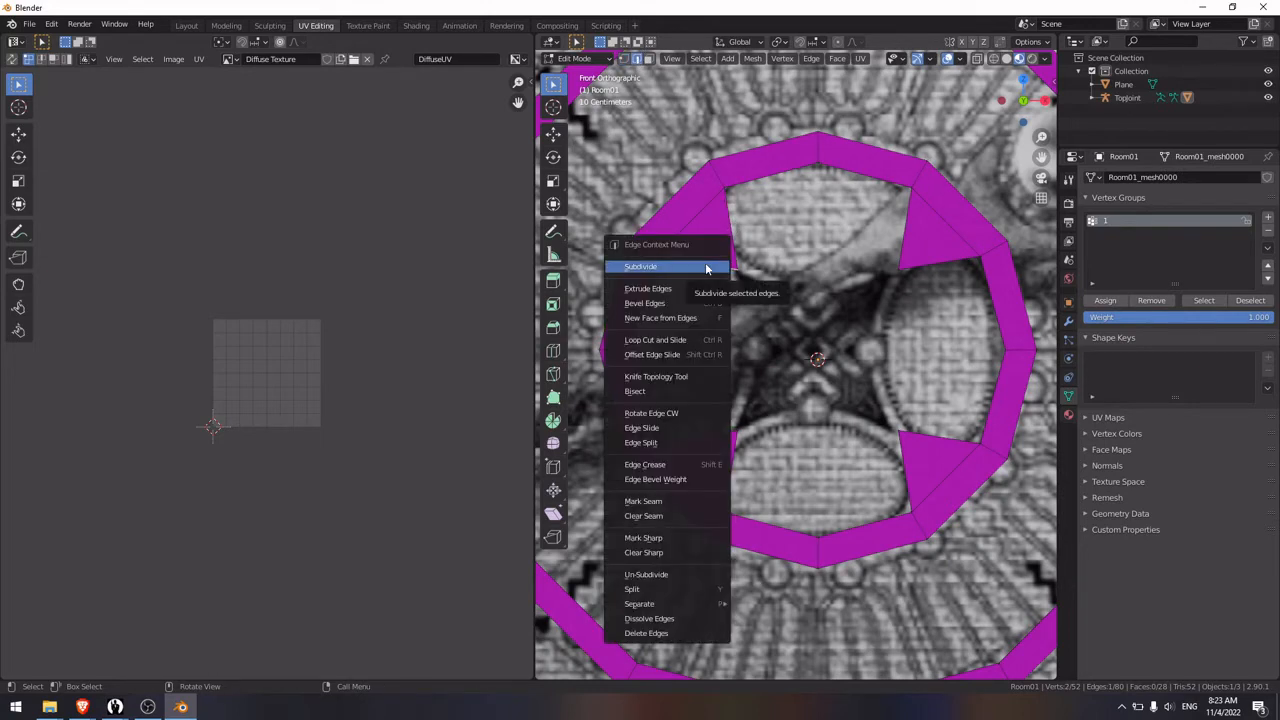
{"action": "left_click", "coordinate": [712, 266]}
{"action": "right_click", "coordinate": [727, 243]}
{"action": "left_click", "coordinate": [727, 243]}
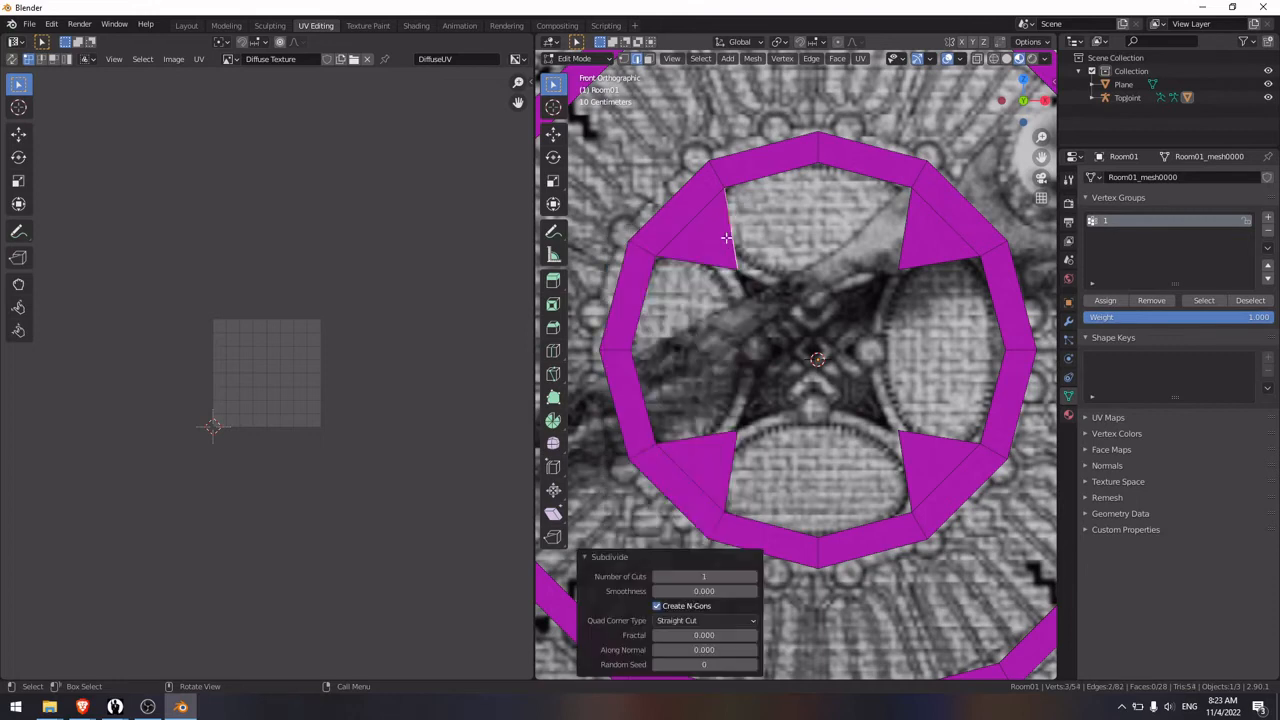
Step: Subdivide both free edges of the upper-right triangular spike with one cut each
{"action": "right_click", "coordinate": [901, 228]}
{"action": "left_click", "coordinate": [901, 228]}
{"action": "left_click", "coordinate": [924, 266]}
{"action": "right_click", "coordinate": [925, 270]}
{"action": "left_click", "coordinate": [924, 266]}
Step: Subdivide both free edges of the lower-right triangular spike with one cut each
{"action": "left_click", "coordinate": [942, 440]}
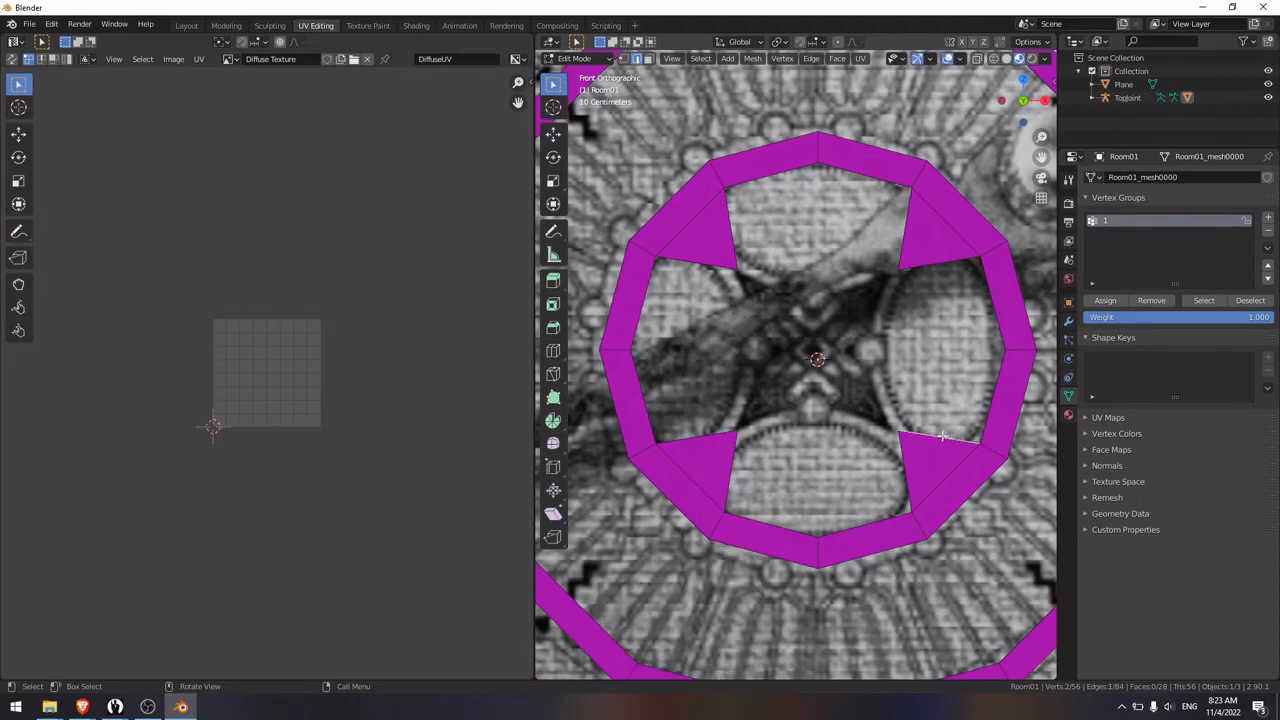
{"action": "right_click", "coordinate": [938, 440]}
{"action": "left_click", "coordinate": [894, 309]}
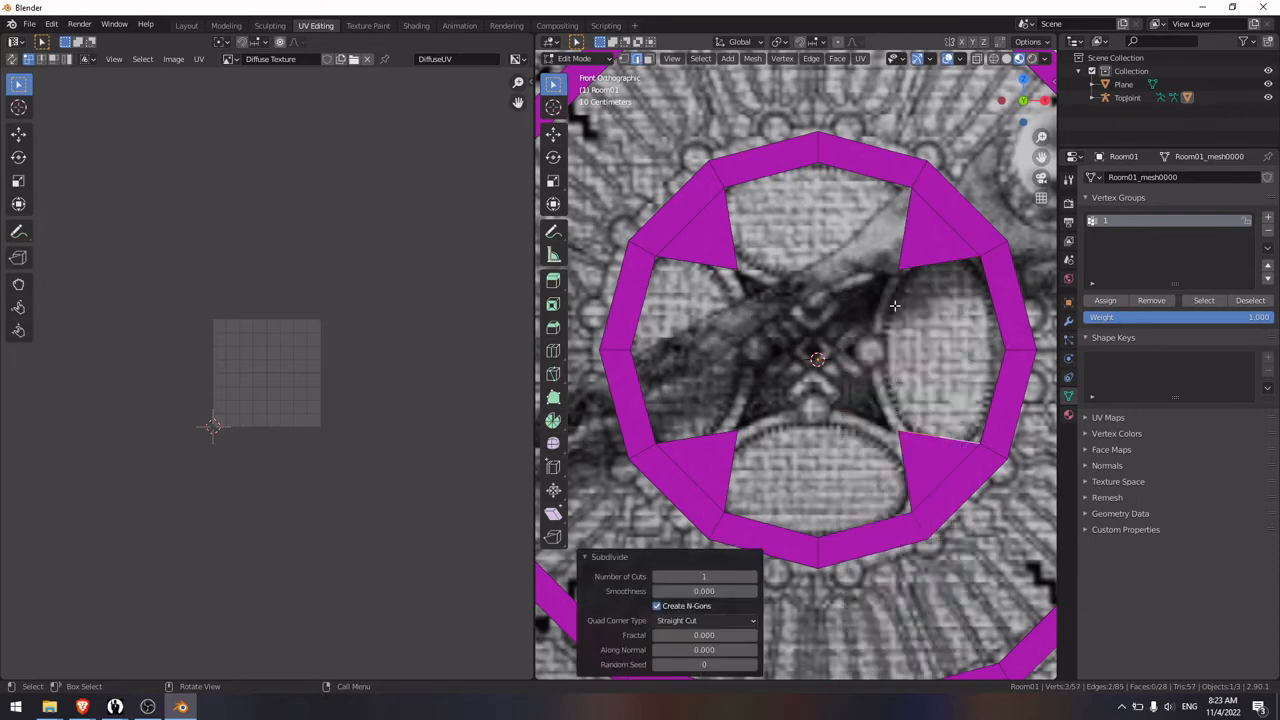
{"action": "left_click", "coordinate": [901, 461]}
{"action": "right_click", "coordinate": [905, 464]}
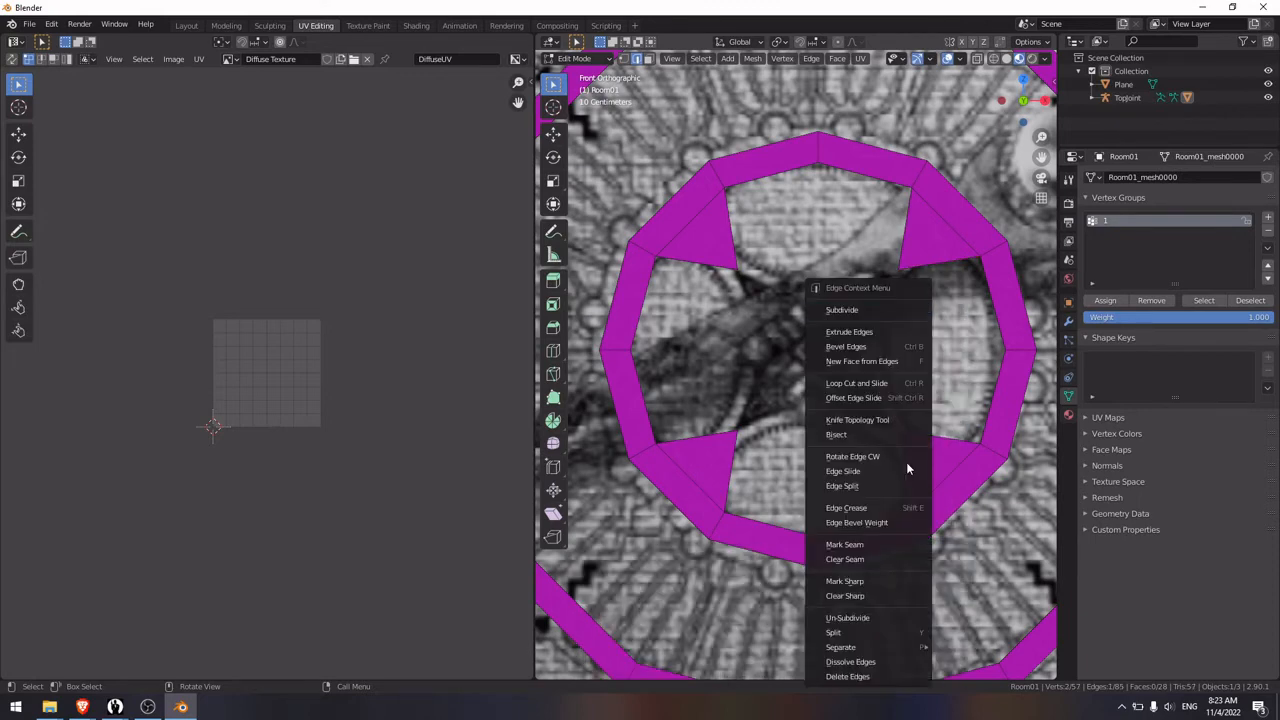
{"action": "left_click", "coordinate": [857, 307]}
Step: Subdivide both free edges of the lower-left triangular spike with one cut each and return to vertex selection
{"action": "left_click", "coordinate": [730, 470]}
{"action": "right_click", "coordinate": [730, 468]}
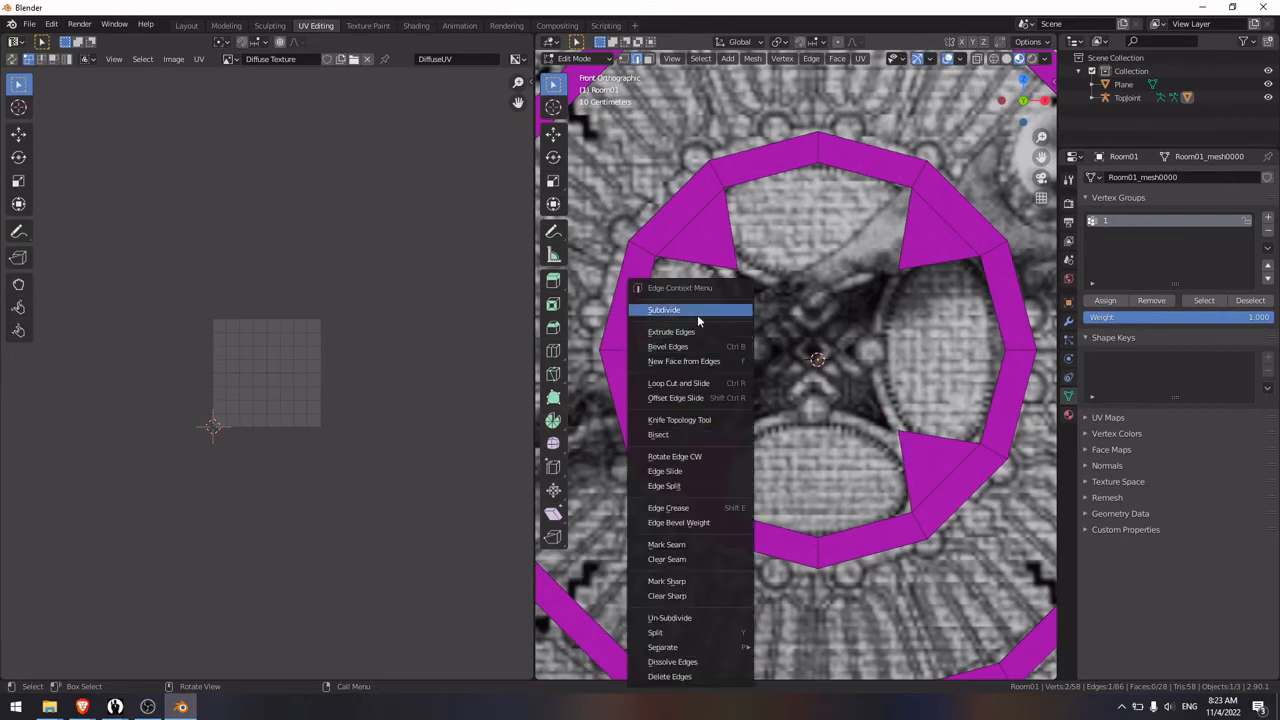
{"action": "left_click", "coordinate": [697, 309]}
{"action": "left_click", "coordinate": [700, 437]}
{"action": "right_click", "coordinate": [700, 437]}
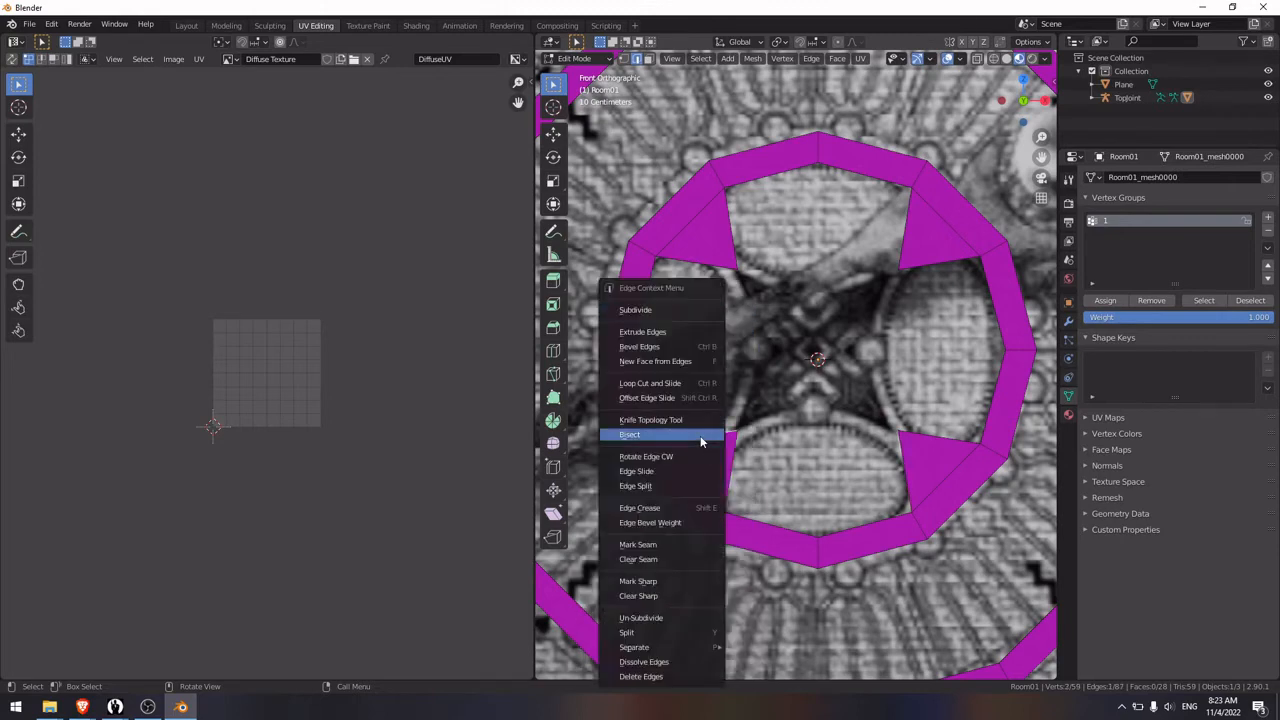
{"action": "left_click", "coordinate": [668, 312]}
{"action": "left_click", "coordinate": [623, 60]}
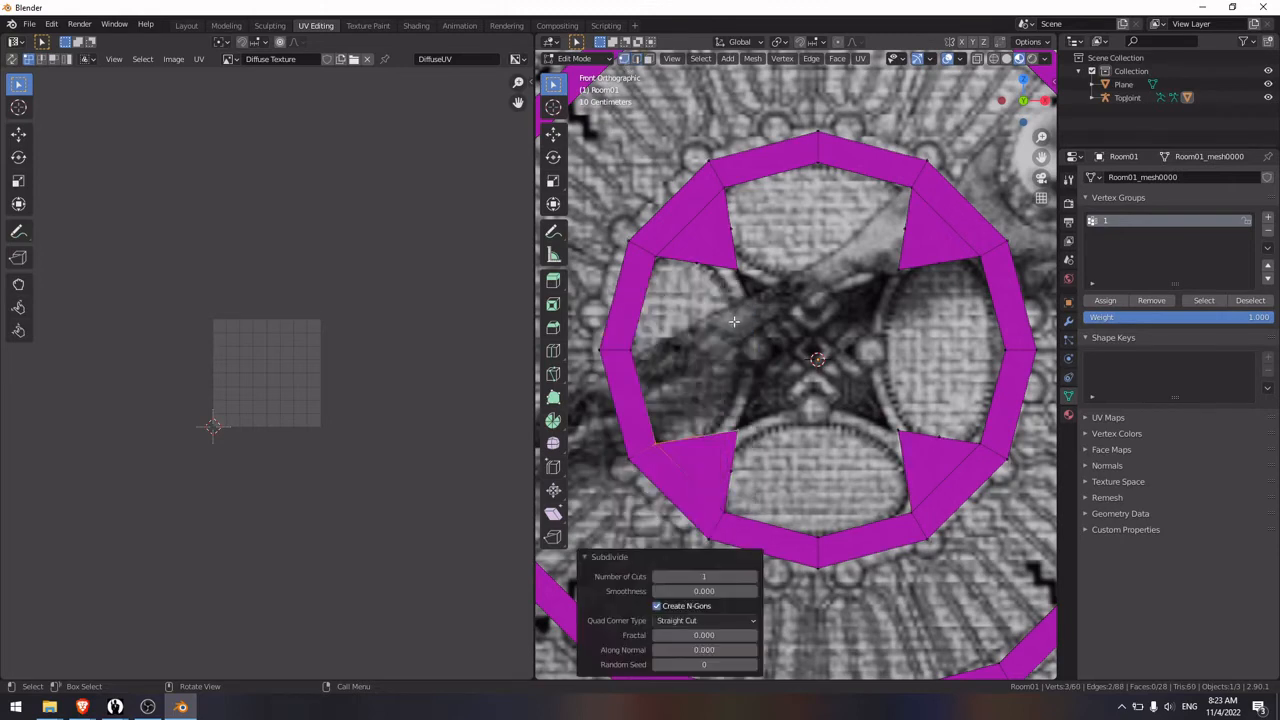
{"action": "left_click", "coordinate": [702, 266]}
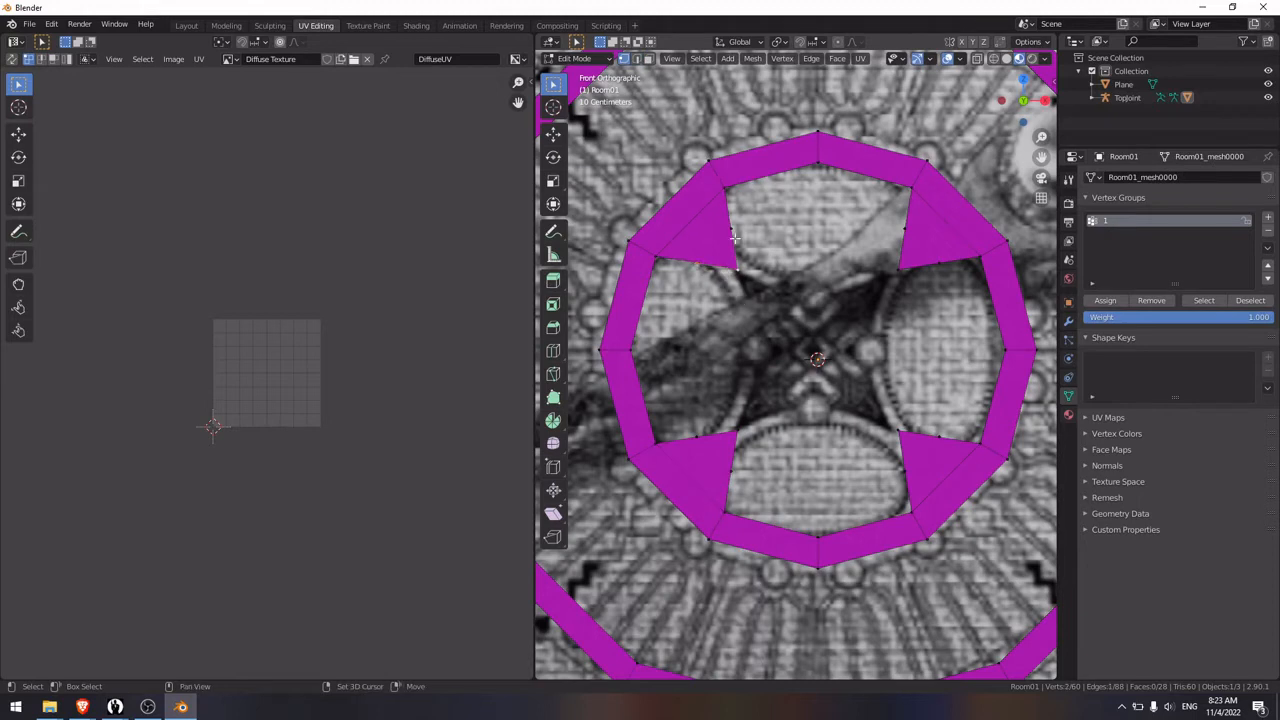
{"action": "key", "text": "e"}
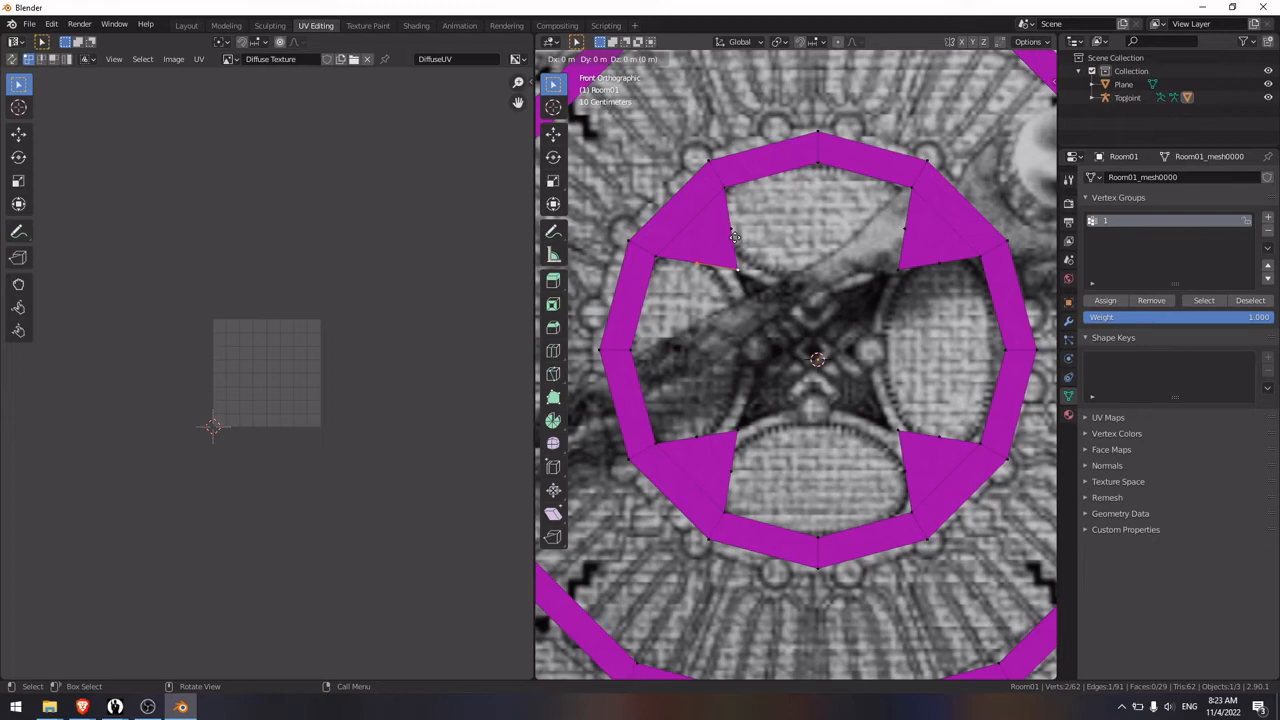
{"action": "left_click", "coordinate": [735, 238]}
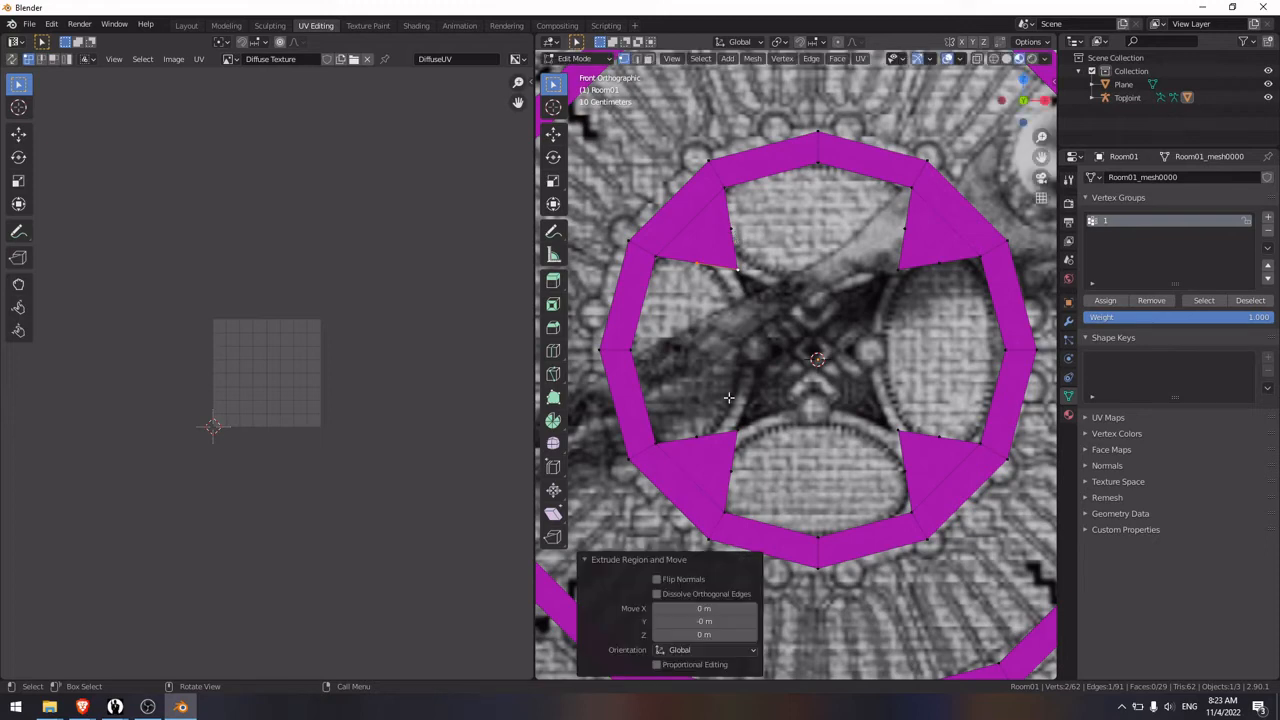
{"action": "left_click", "coordinate": [700, 439]}
{"action": "left_click", "coordinate": [735, 421], "text": "shift"}
{"action": "right_click", "coordinate": [735, 421]}
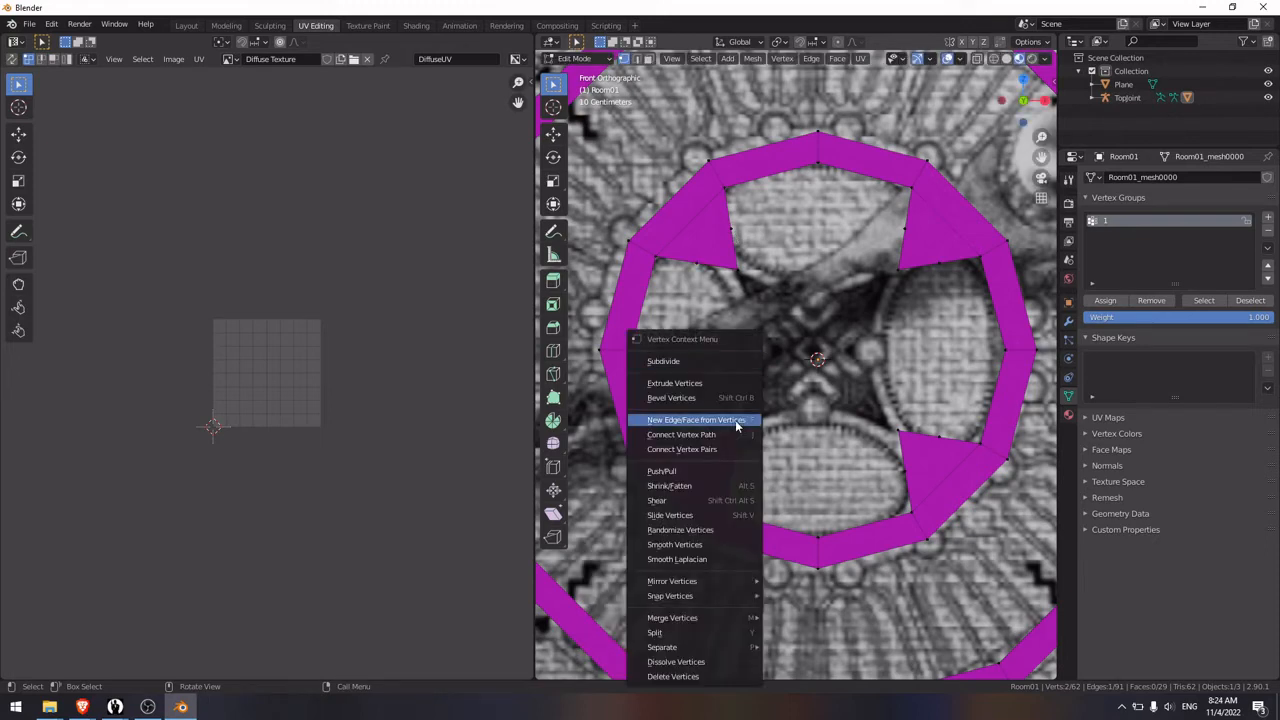
{"action": "key", "text": "ctrl+z"}
{"action": "key", "text": "ctrl+z"}
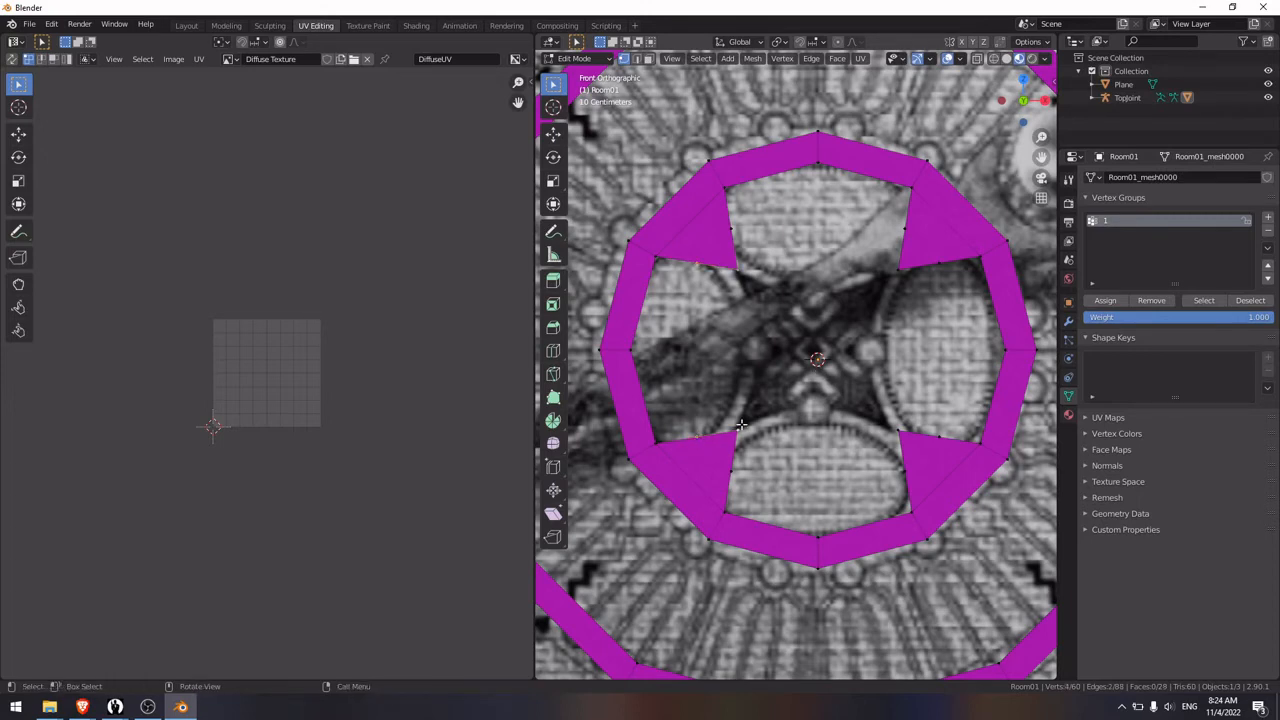
Step: Extrude the facing half-edges of the two left spikes in place and scale them toward each other to 0.376
{"action": "key", "text": "e"}
{"action": "key", "text": "Escape"}
{"action": "key", "text": "s"}
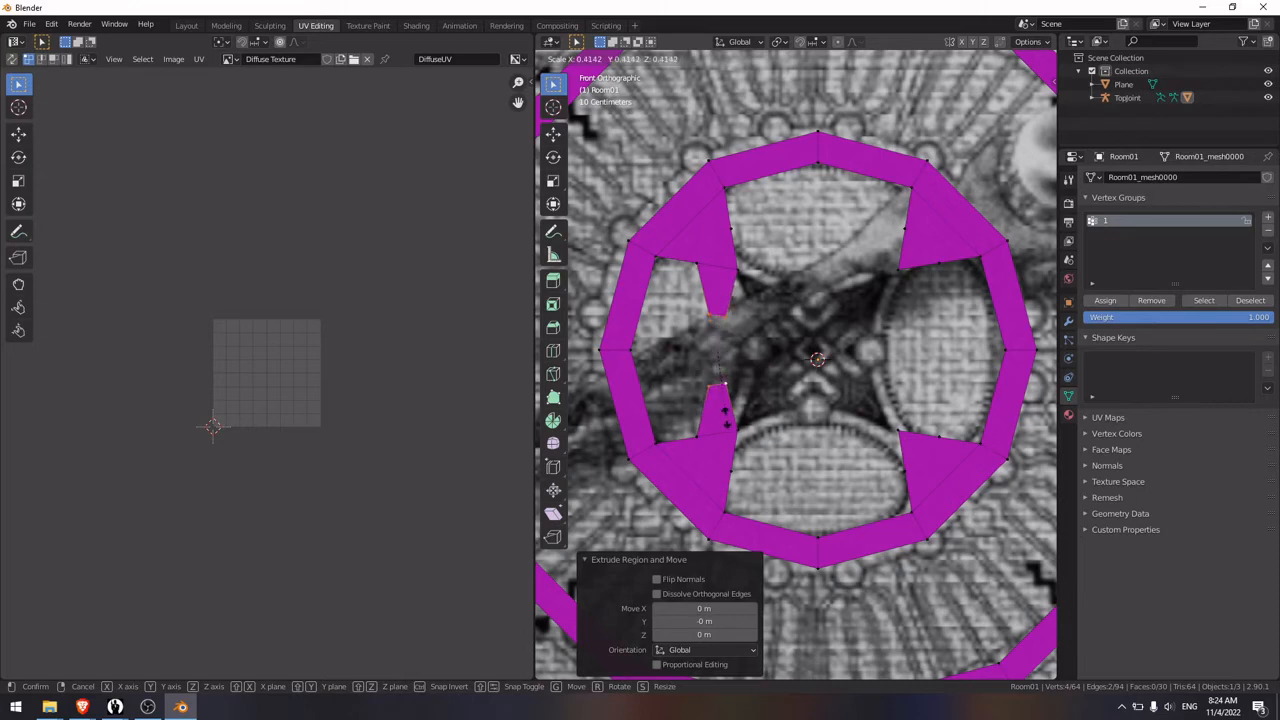
{"action": "left_click", "coordinate": [738, 402]}
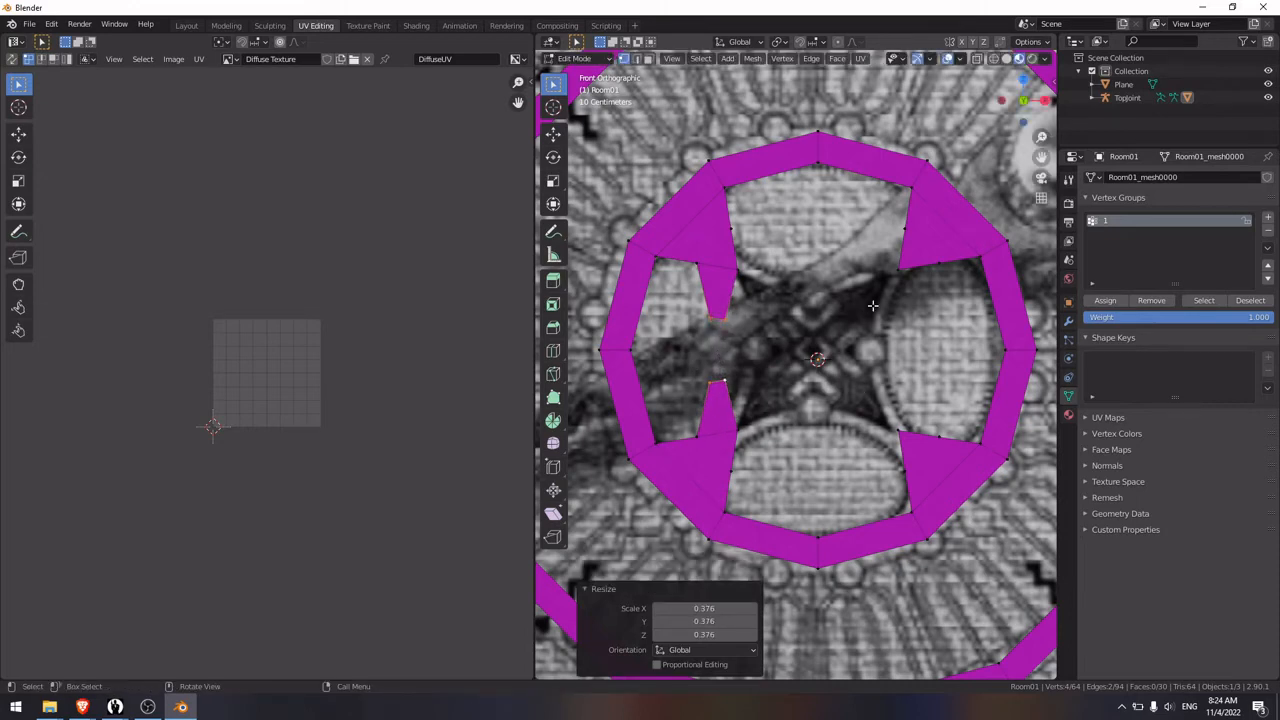
Step: Extrude the facing half-edges of the two upper spikes and scale them toward each other to 0.312
{"action": "left_click", "coordinate": [738, 237]}
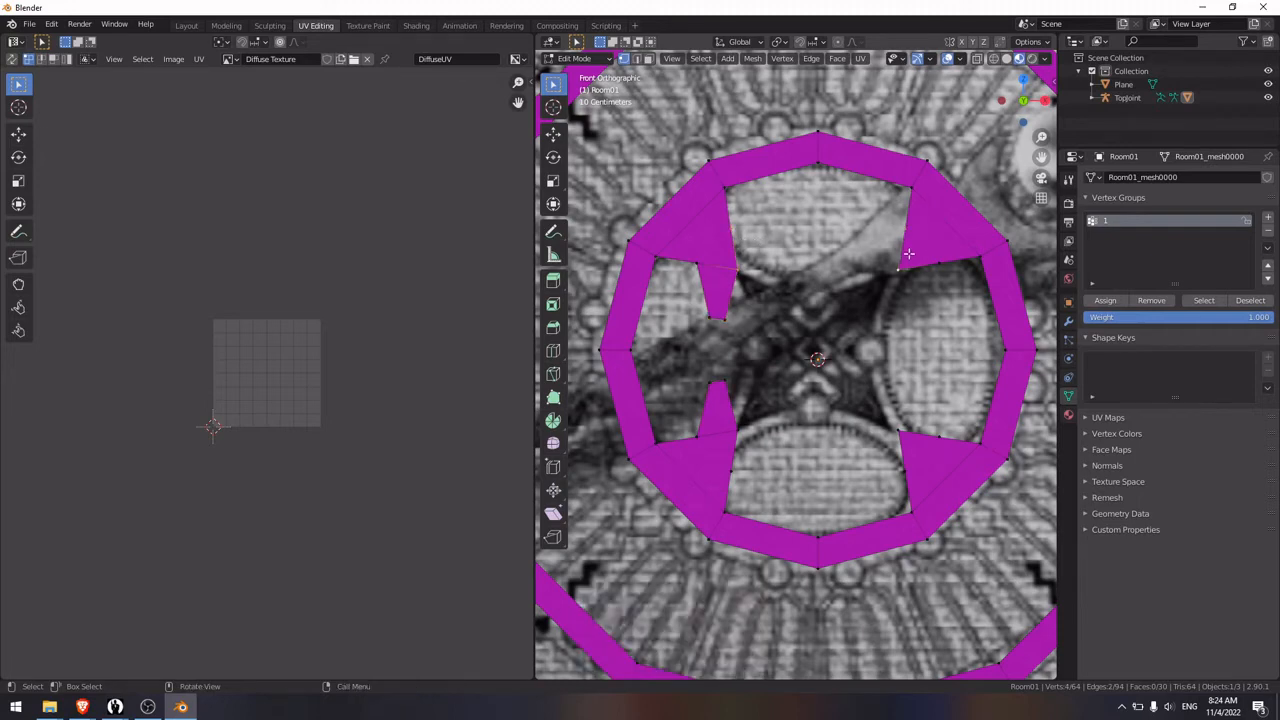
{"action": "key", "text": "e"}
{"action": "key", "text": "s"}
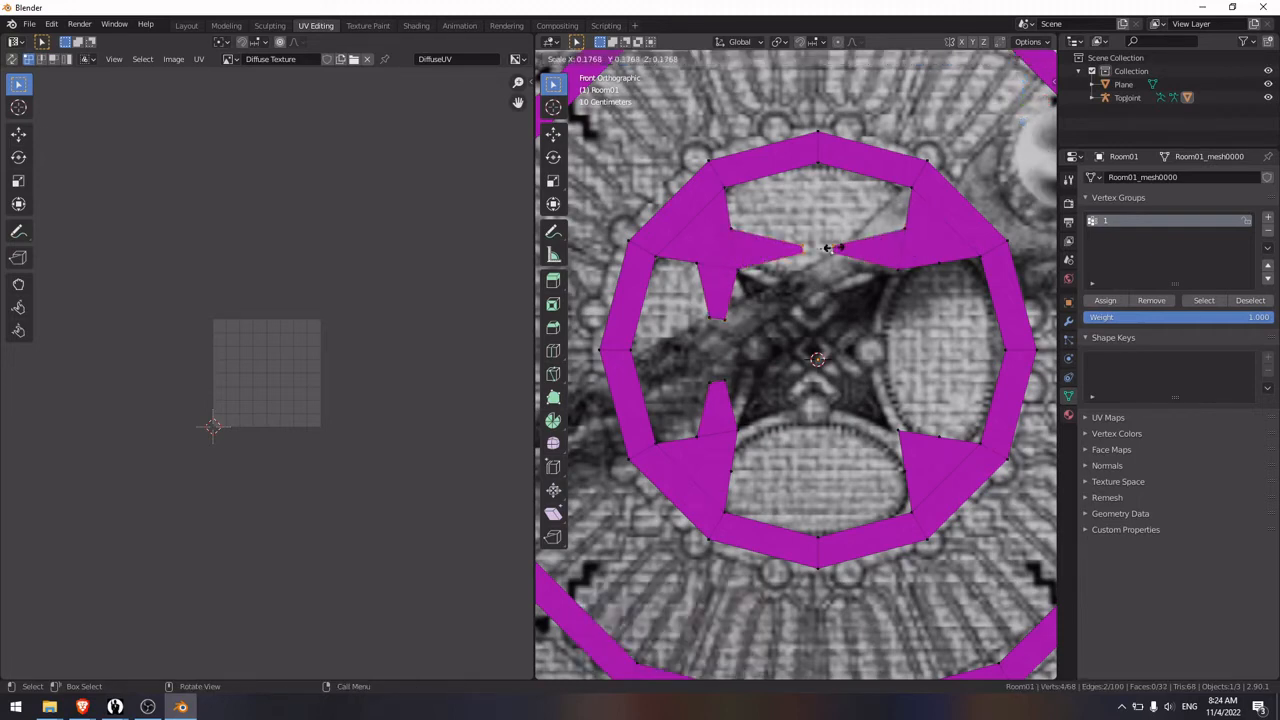
{"action": "left_click", "coordinate": [840, 250]}
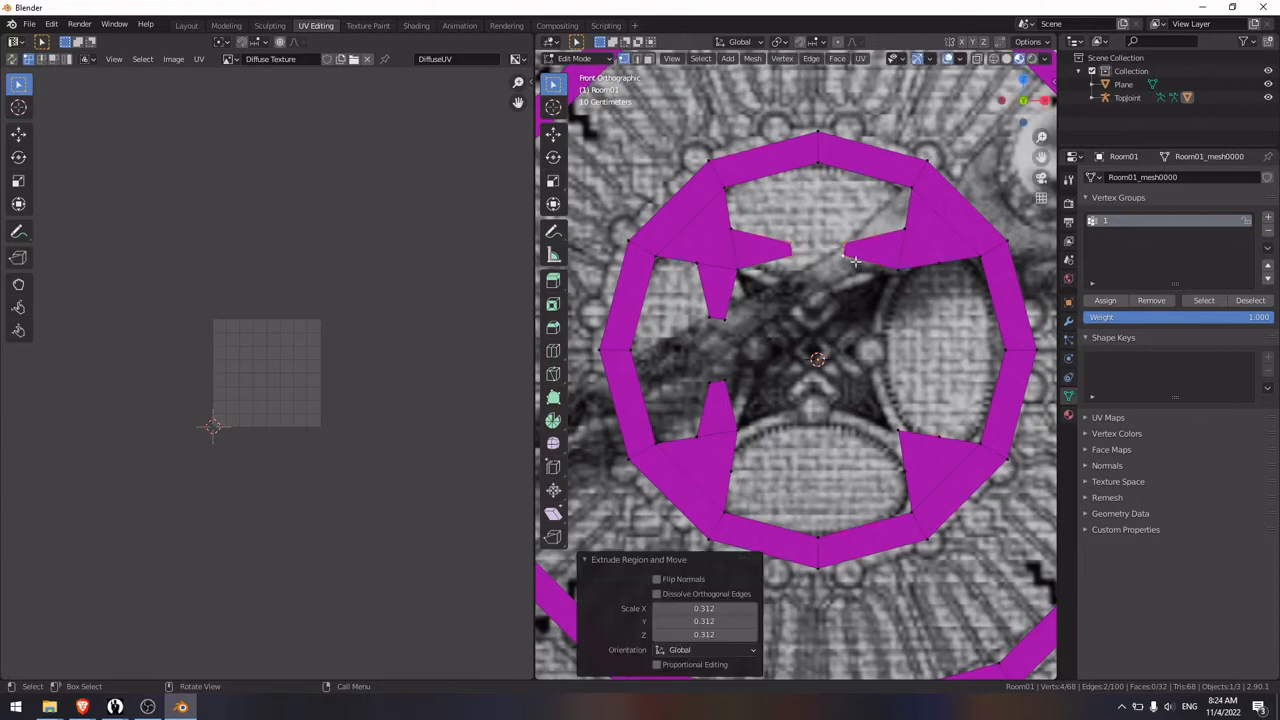
Step: Extrude the facing half-edges of the two right spikes in place and scale them toward each other to 0.348
{"action": "left_click", "coordinate": [899, 268]}
{"action": "left_click", "coordinate": [938, 265], "text": "shift"}
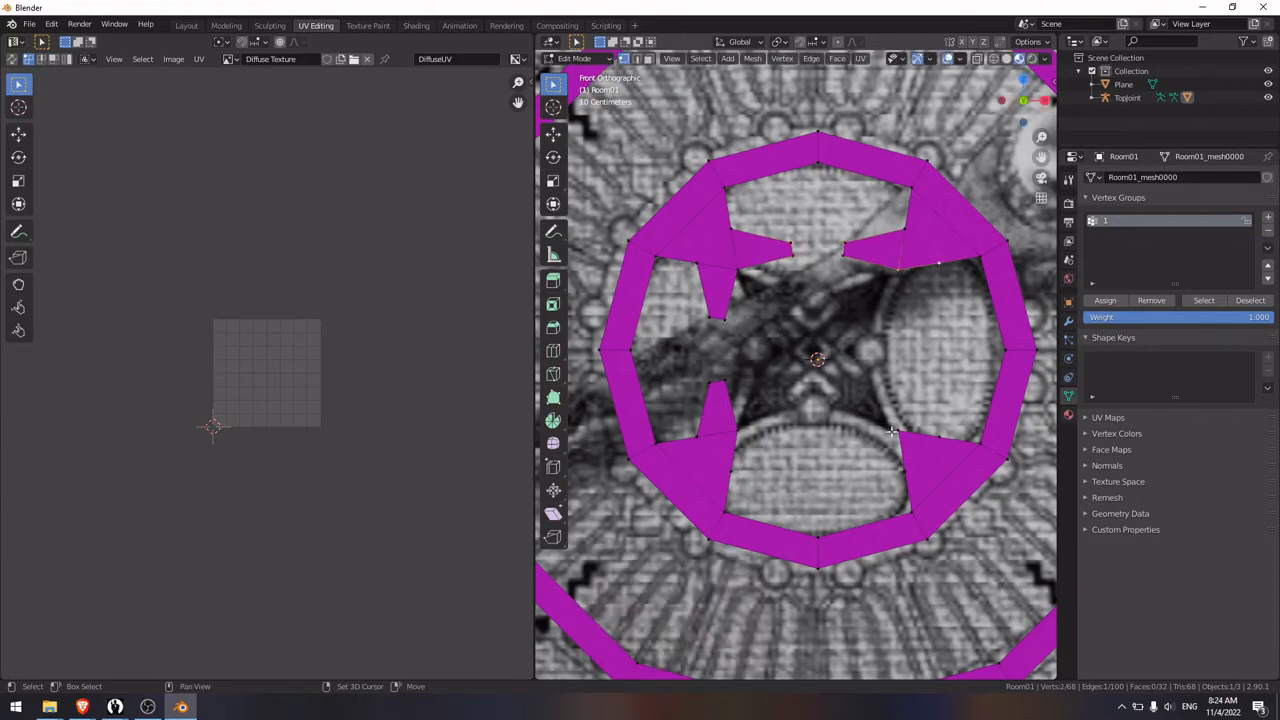
{"action": "left_click", "coordinate": [894, 432], "text": "shift"}
{"action": "left_click", "coordinate": [942, 435], "text": "shift"}
{"action": "key", "text": "e"}
{"action": "right_click", "coordinate": [956, 400]}
{"action": "key", "text": "s"}
{"action": "key", "text": "x"}
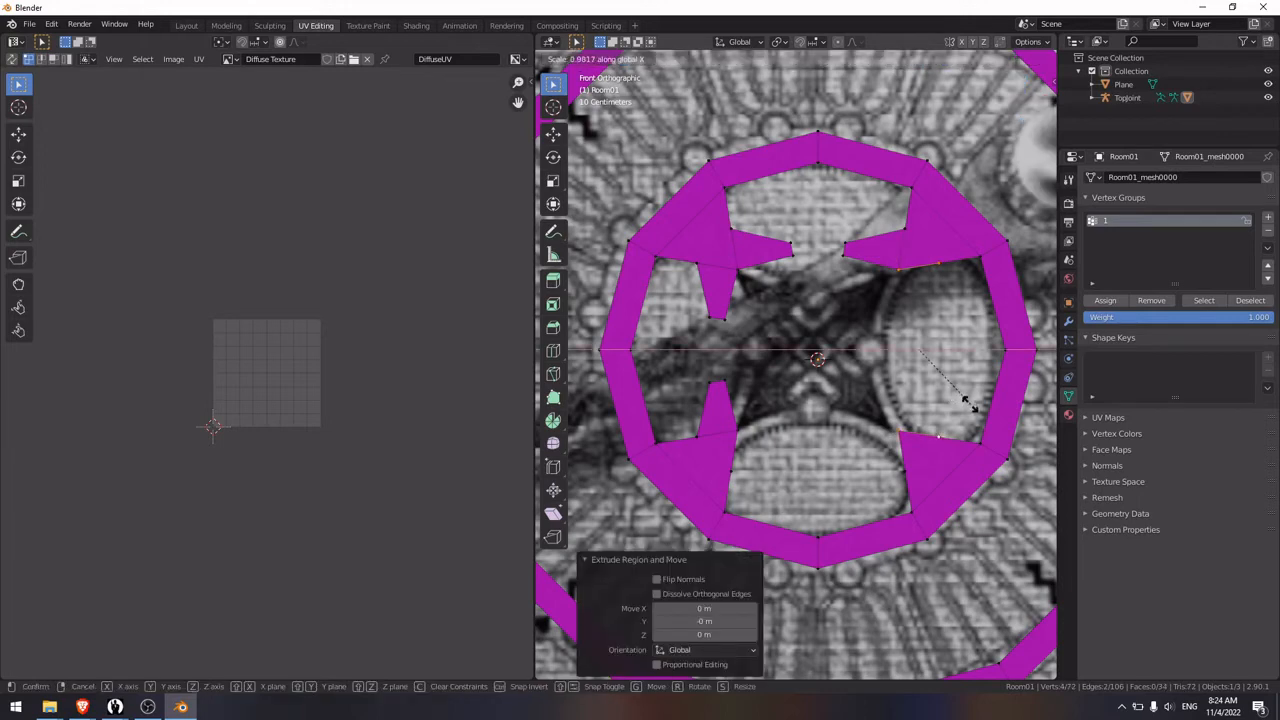
{"action": "right_click", "coordinate": [945, 402]}
{"action": "key", "text": "s"}
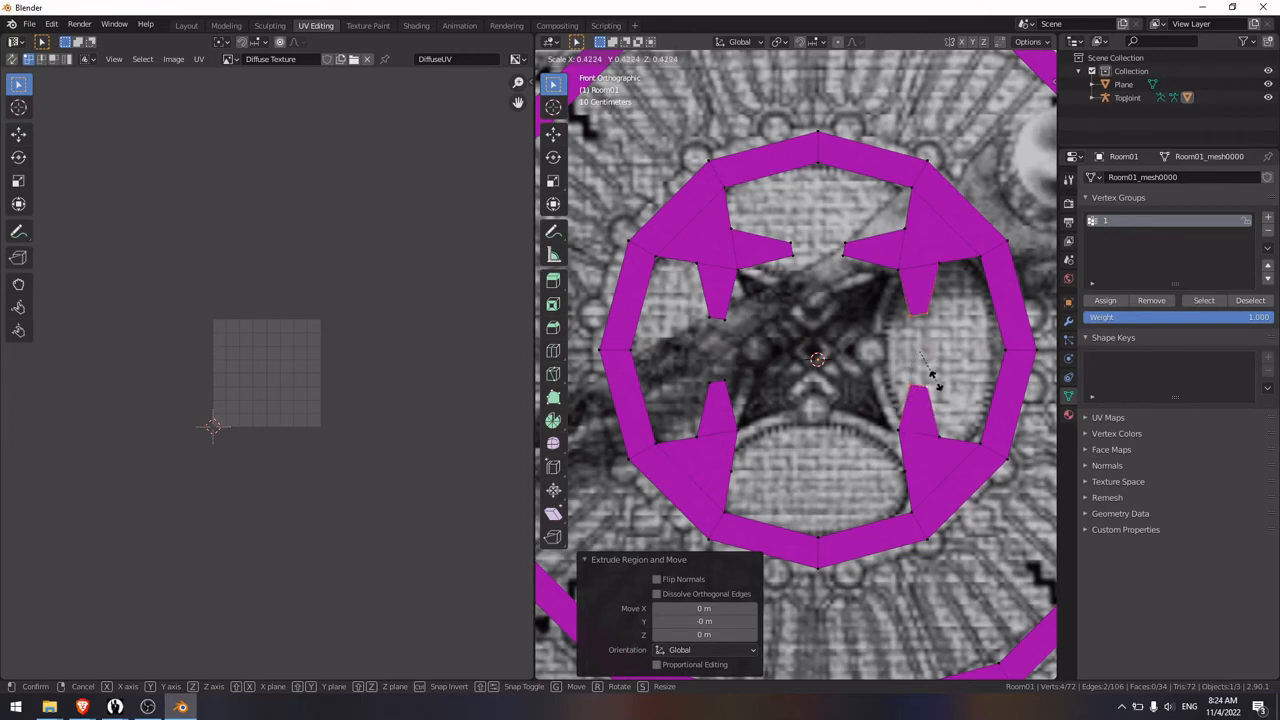
{"action": "left_click", "coordinate": [945, 365]}
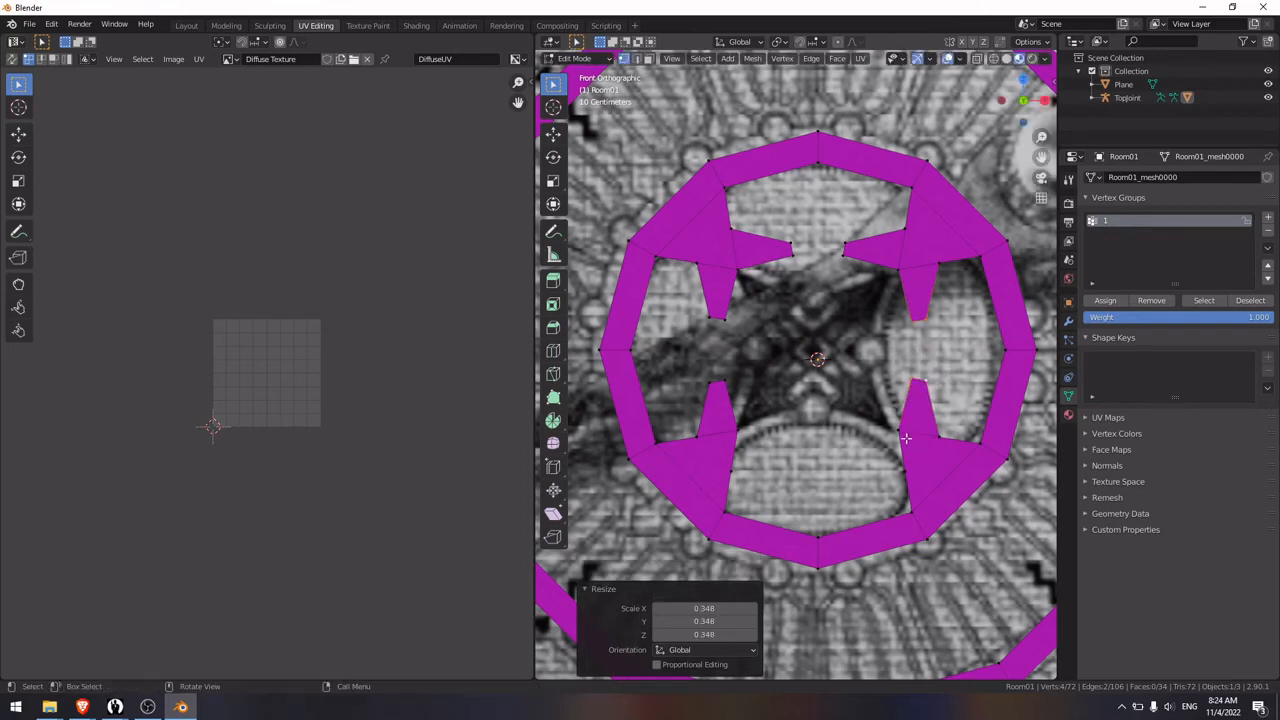
Step: Extrude the facing half-edges of the two lower spikes in place and scale them toward each other to 0.234
{"action": "left_click", "coordinate": [907, 467]}
{"action": "left_click", "coordinate": [741, 442], "text": "shift"}
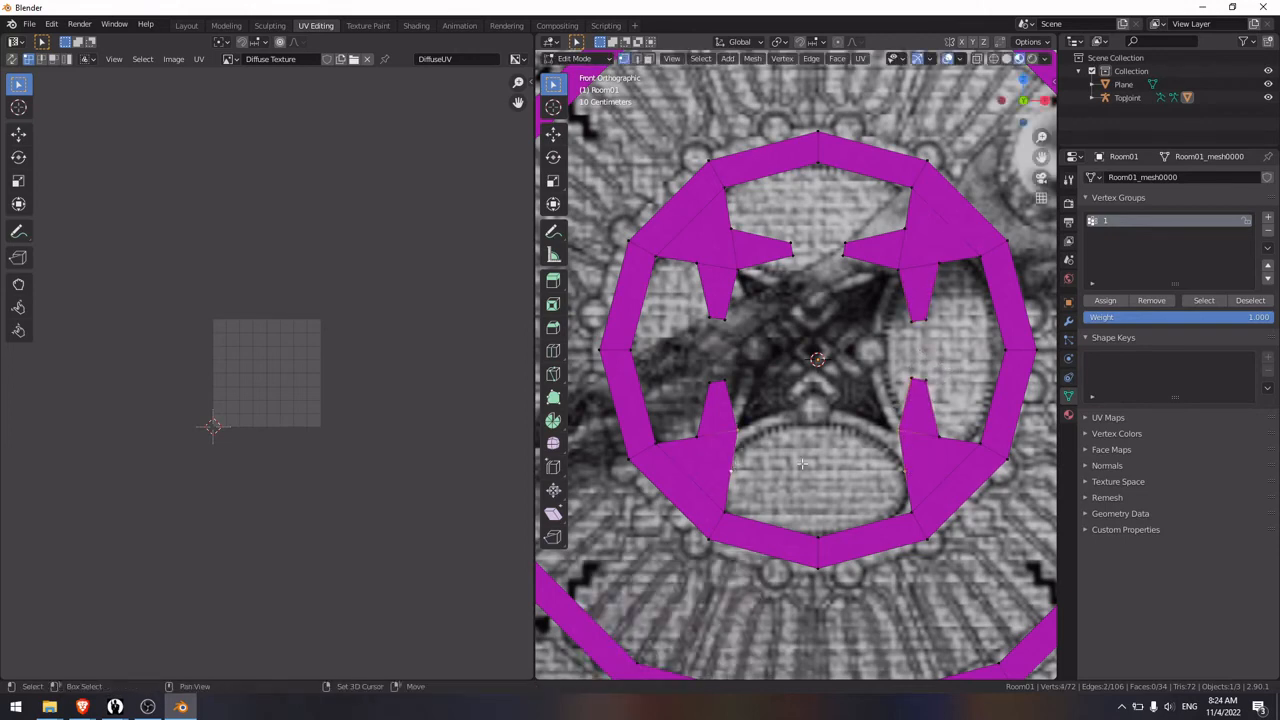
{"action": "key", "text": "e"}
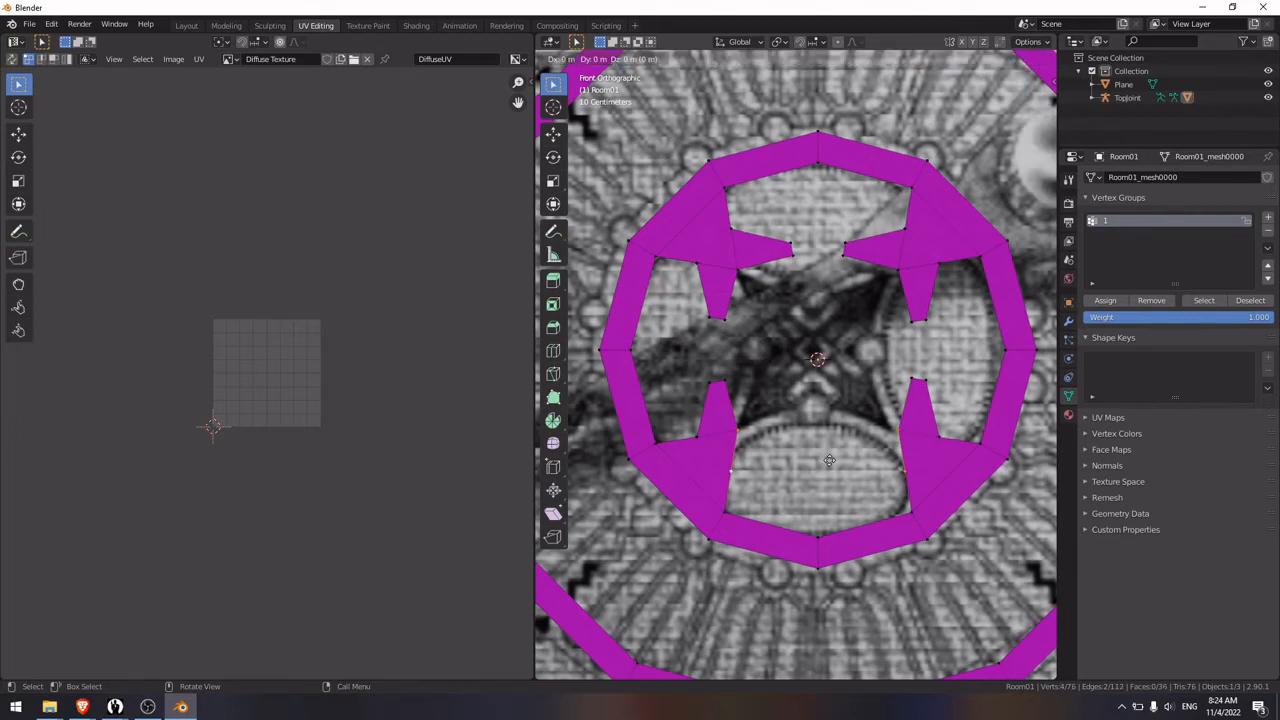
{"action": "key", "text": "s"}
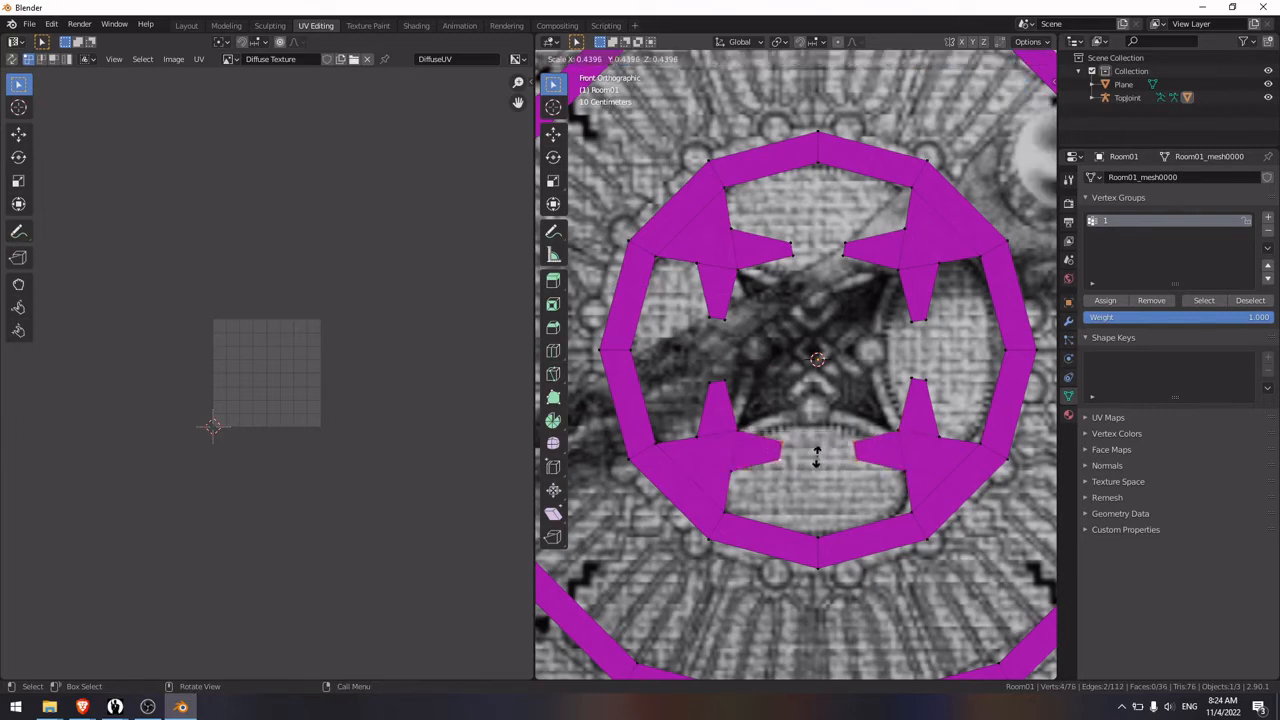
{"action": "key", "text": "Escape"}
{"action": "key", "text": "s"}
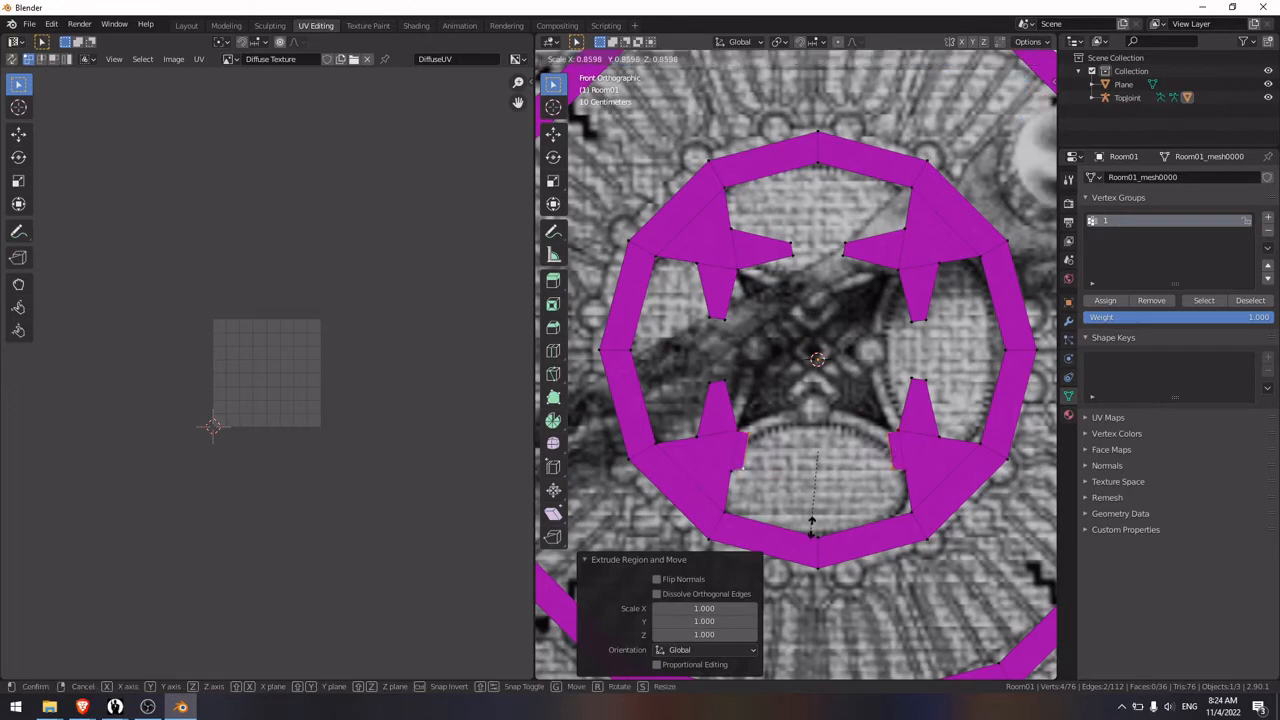
{"action": "left_click", "coordinate": [821, 470]}
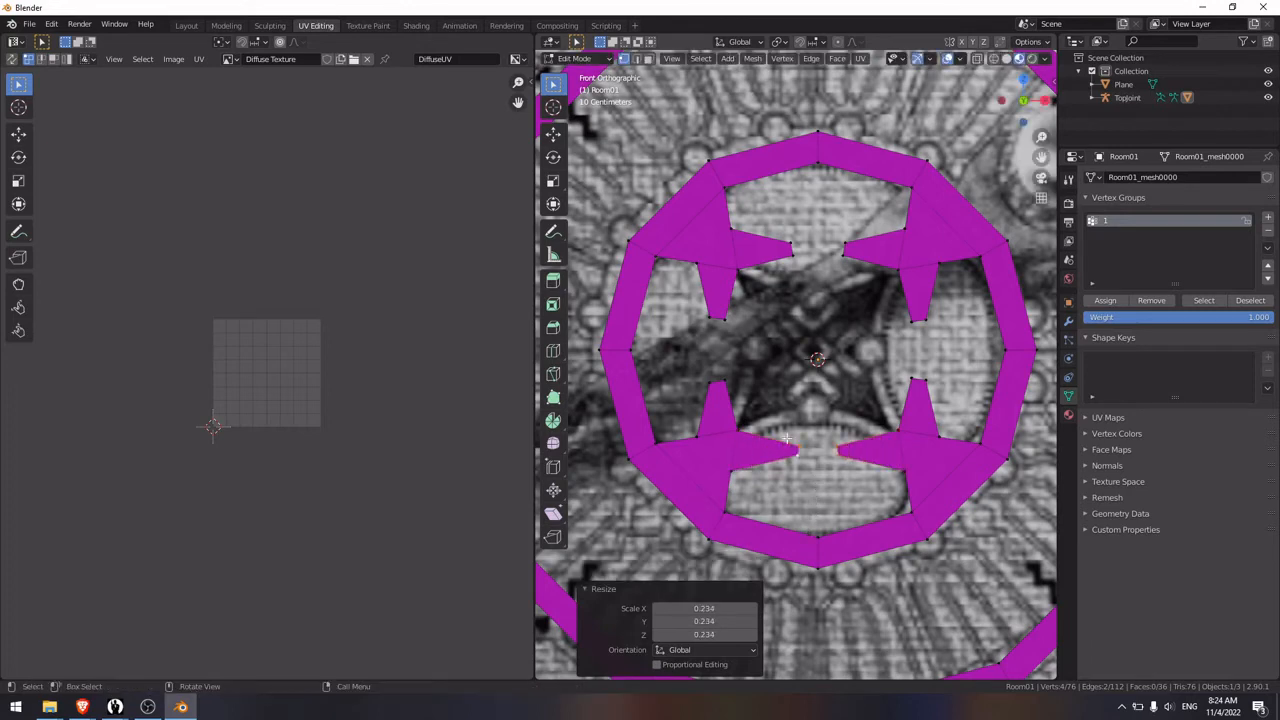
Step: Select the end vertices of all eight prongs and scale them together inward toward the ring's center
{"action": "left_click", "coordinate": [728, 380], "text": "shift"}
{"action": "left_click", "coordinate": [699, 381], "text": "shift"}
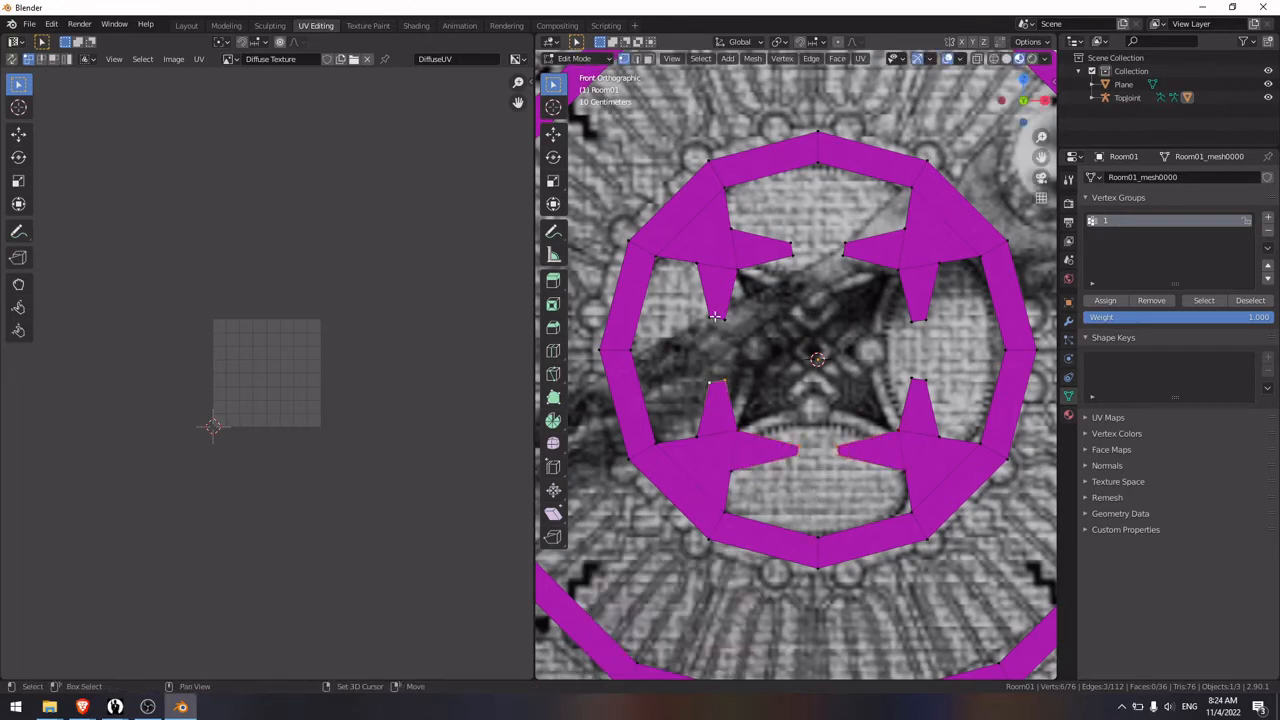
{"action": "left_click", "coordinate": [714, 317], "text": "shift"}
{"action": "left_click", "coordinate": [724, 317], "text": "shift"}
{"action": "left_click", "coordinate": [789, 244], "text": "shift"}
{"action": "left_click", "coordinate": [795, 251], "text": "shift"}
{"action": "left_click", "coordinate": [846, 244], "text": "shift"}
{"action": "left_click", "coordinate": [843, 252], "text": "shift"}
{"action": "left_click", "coordinate": [912, 318], "text": "shift"}
{"action": "left_click", "coordinate": [921, 320], "text": "shift"}
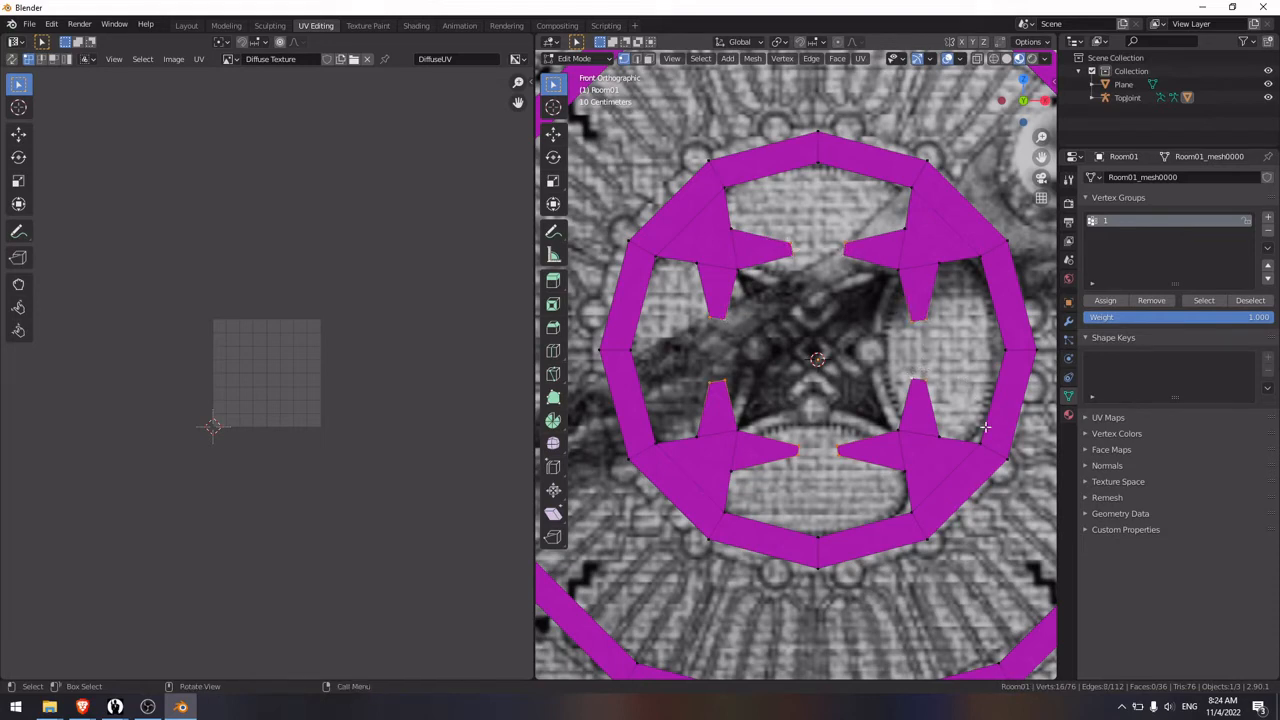
{"action": "key", "text": "s"}
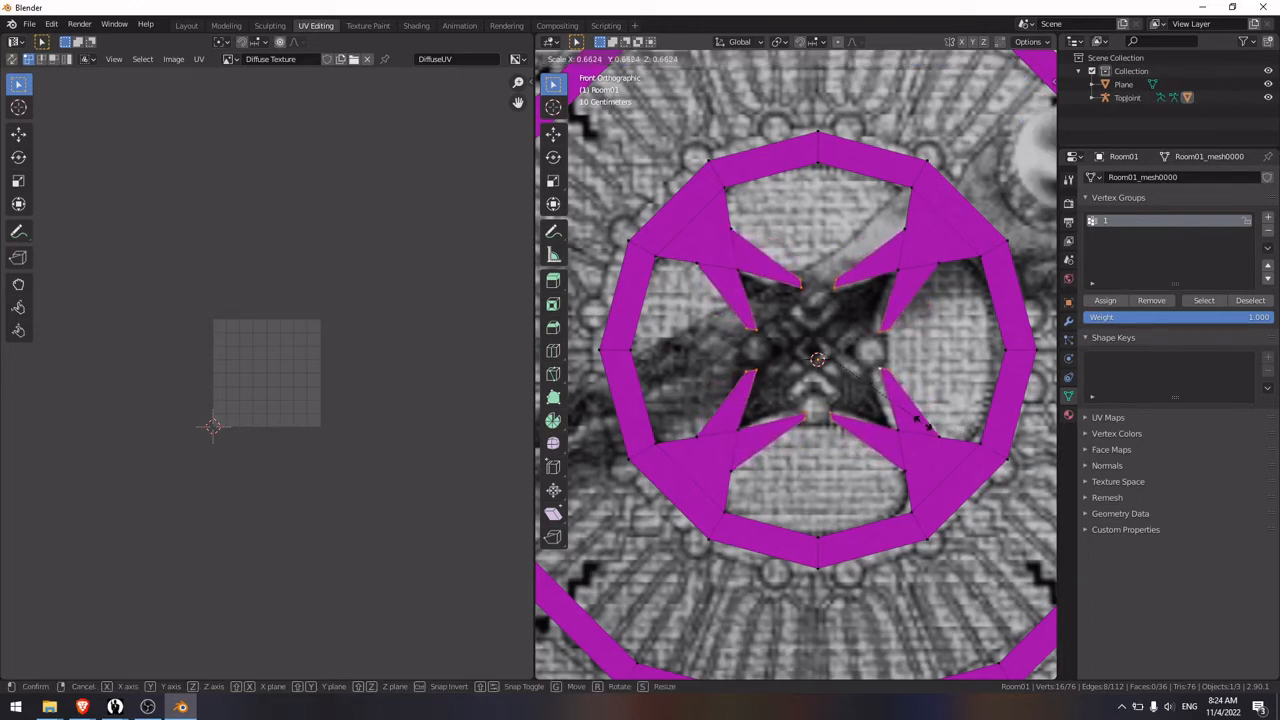
{"action": "left_click", "coordinate": [928, 428]}
Step: Finish scaling the prong ends inward, and merge the outer tip vertices of the two left prongs at their center
{"action": "left_click", "coordinate": [793, 420]}
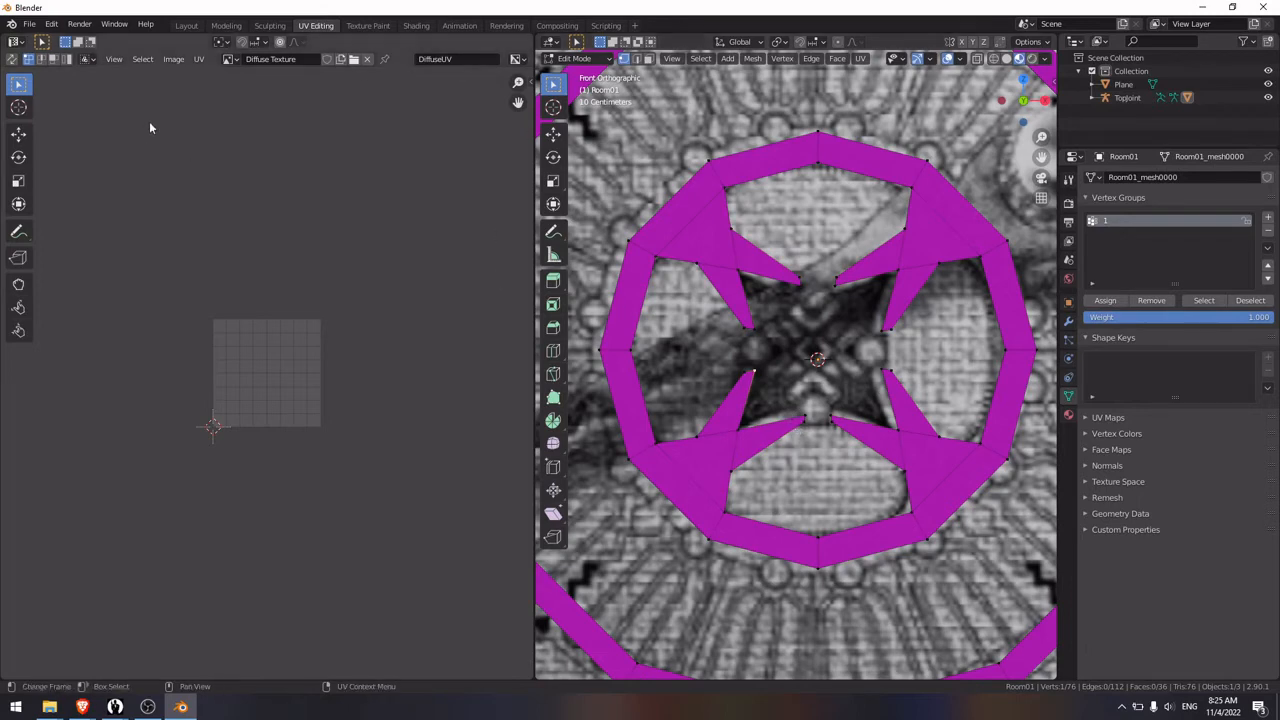
{"action": "scroll", "coordinate": [733, 262], "scroll_direction": "up", "scroll_amount": 2}
{"action": "left_click", "coordinate": [723, 311]}
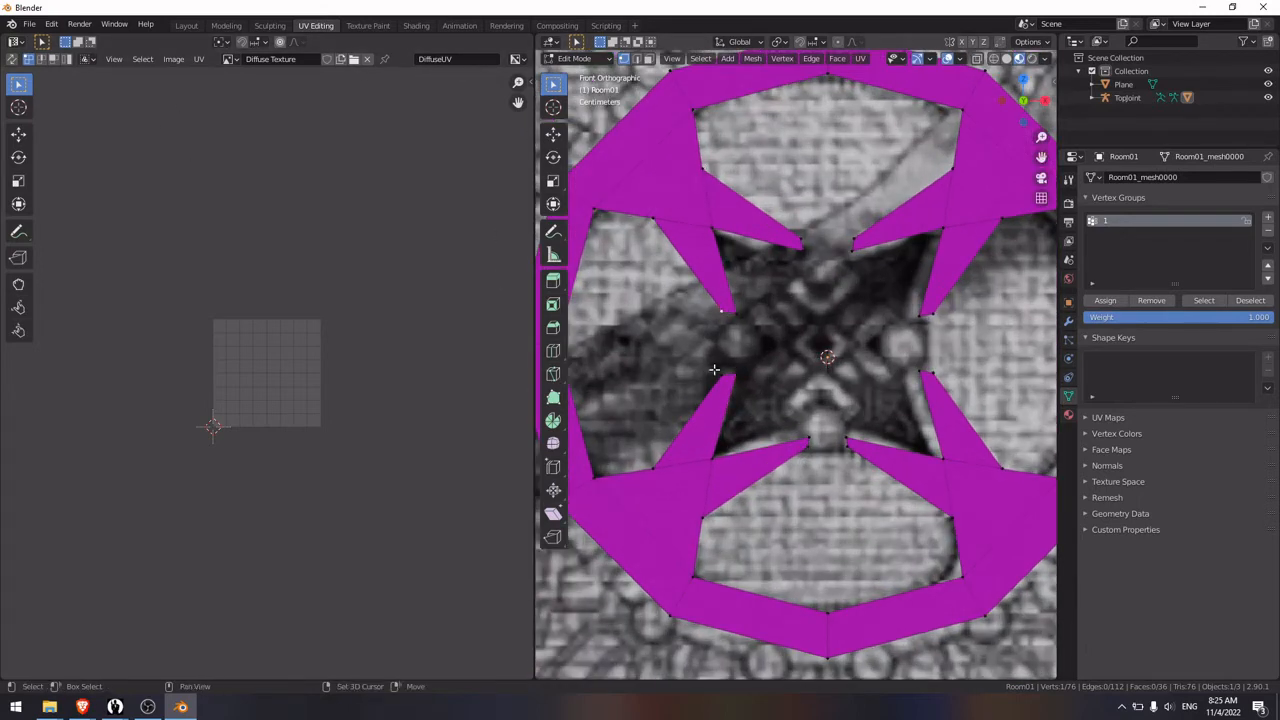
{"action": "right_click", "coordinate": [717, 371]}
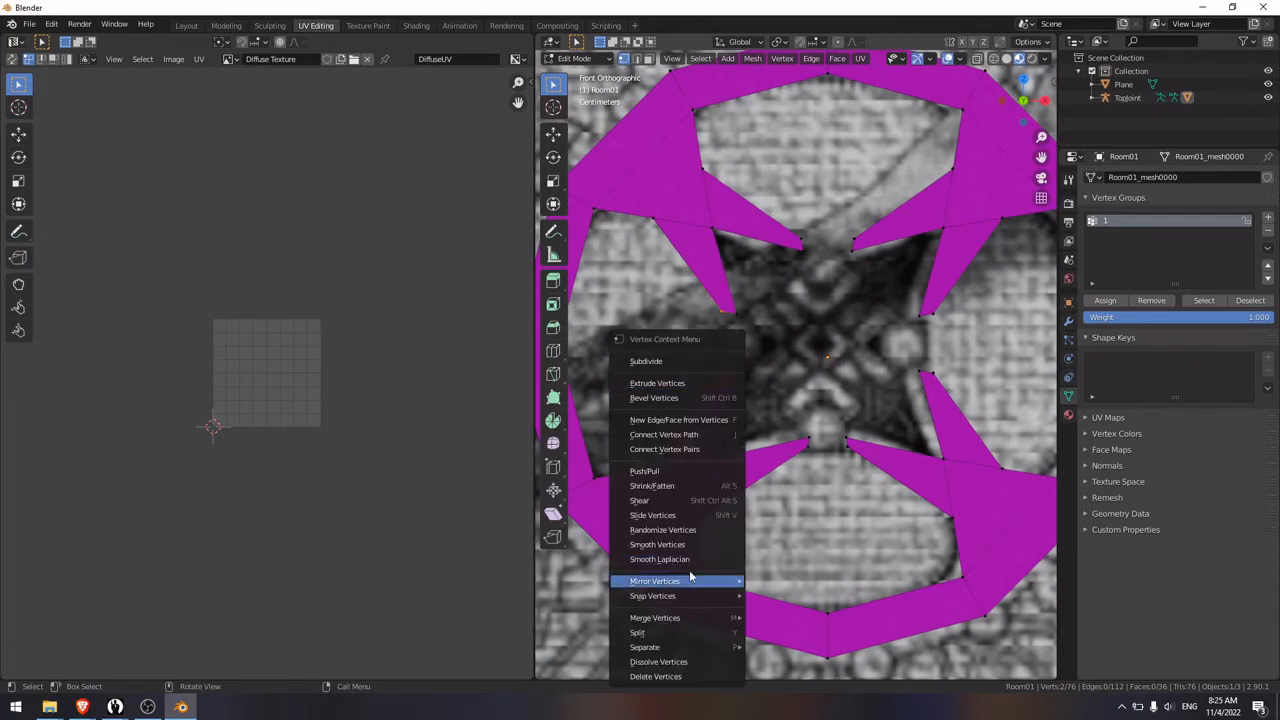
{"action": "mouse_move", "coordinate": [683, 618]}
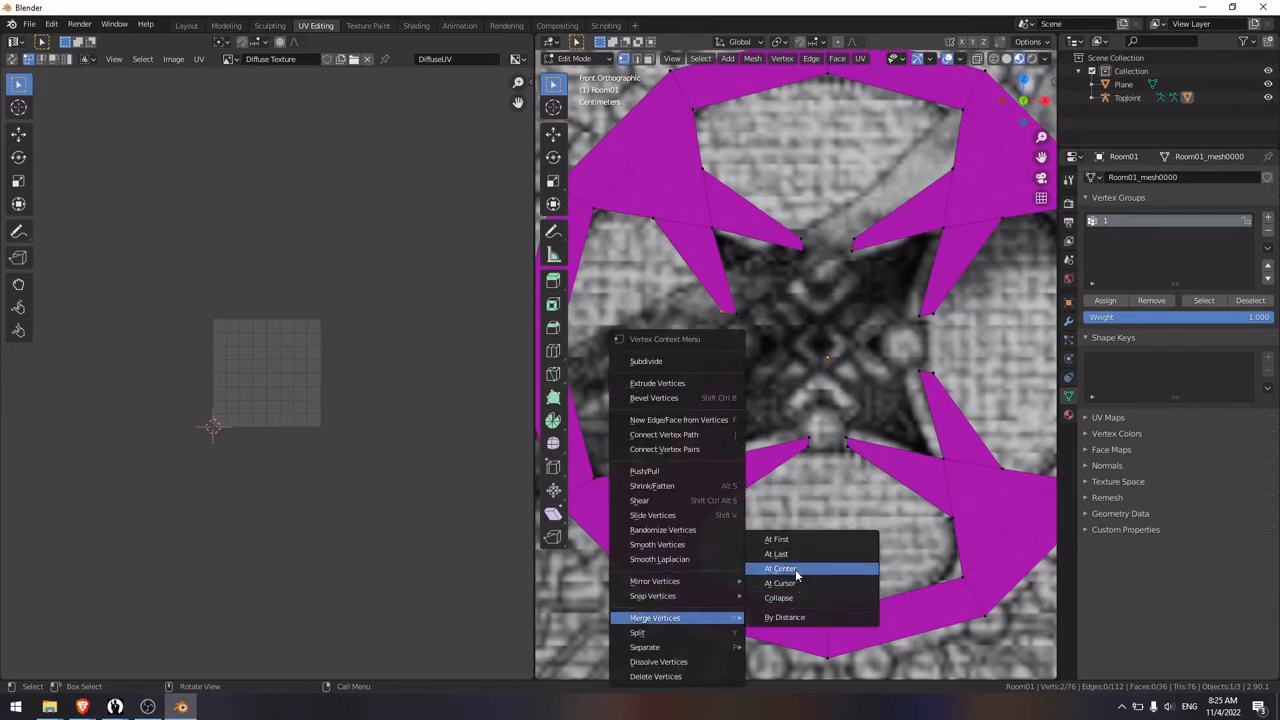
{"action": "left_click", "coordinate": [794, 571]}
Step: Move the merged left tip vertex about 0.014 m outward along X and about 0.002 m down along Z
{"action": "left_click", "coordinate": [742, 316]}
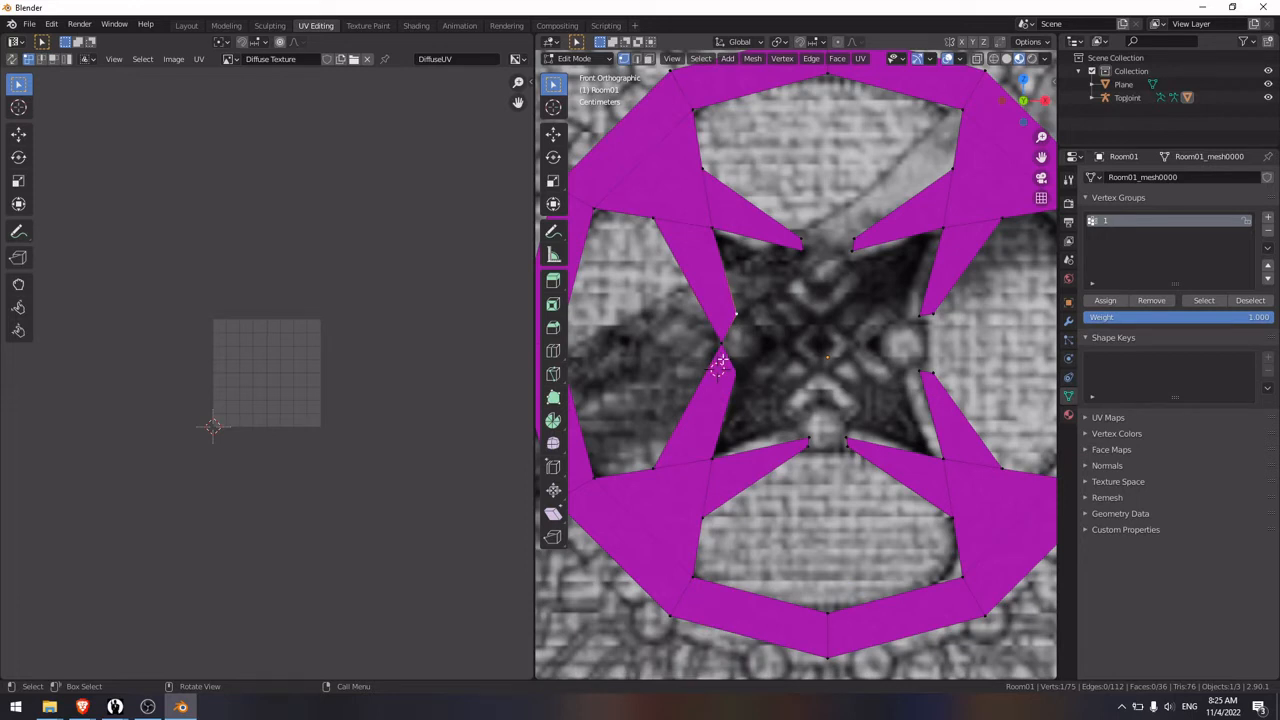
{"action": "key", "text": "g"}
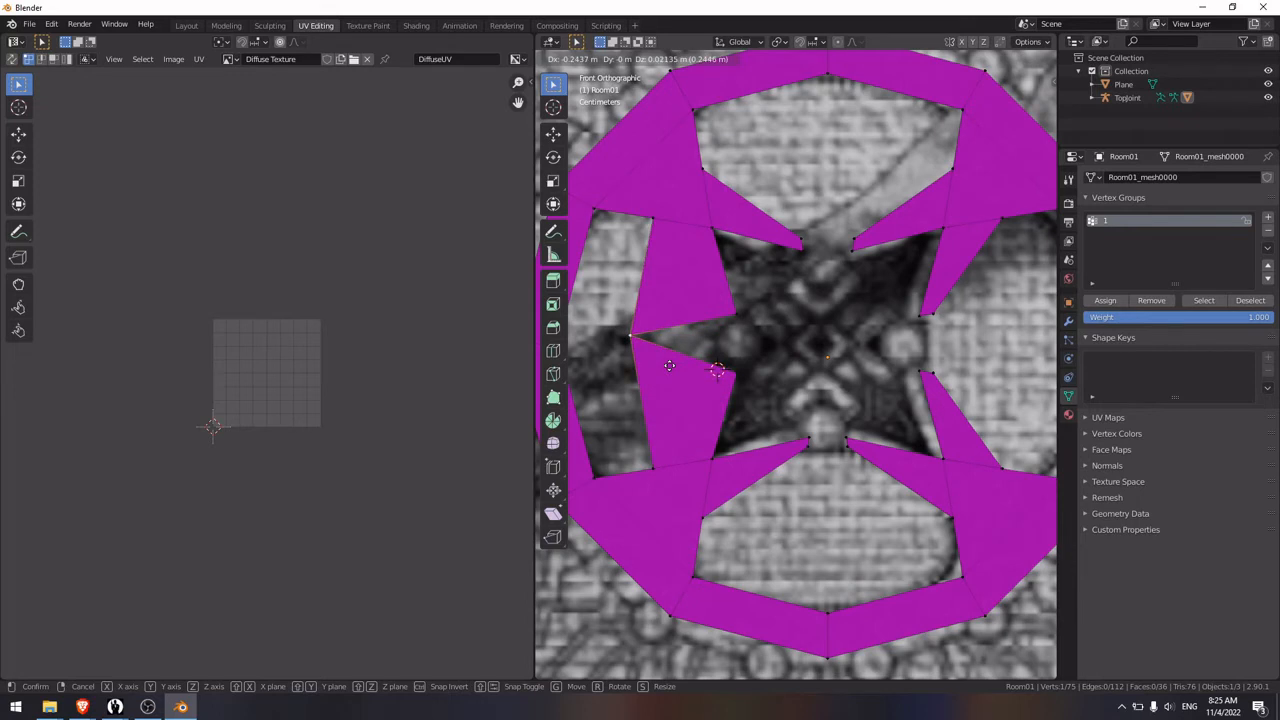
{"action": "left_click", "coordinate": [750, 373]}
{"action": "key", "text": "g"}
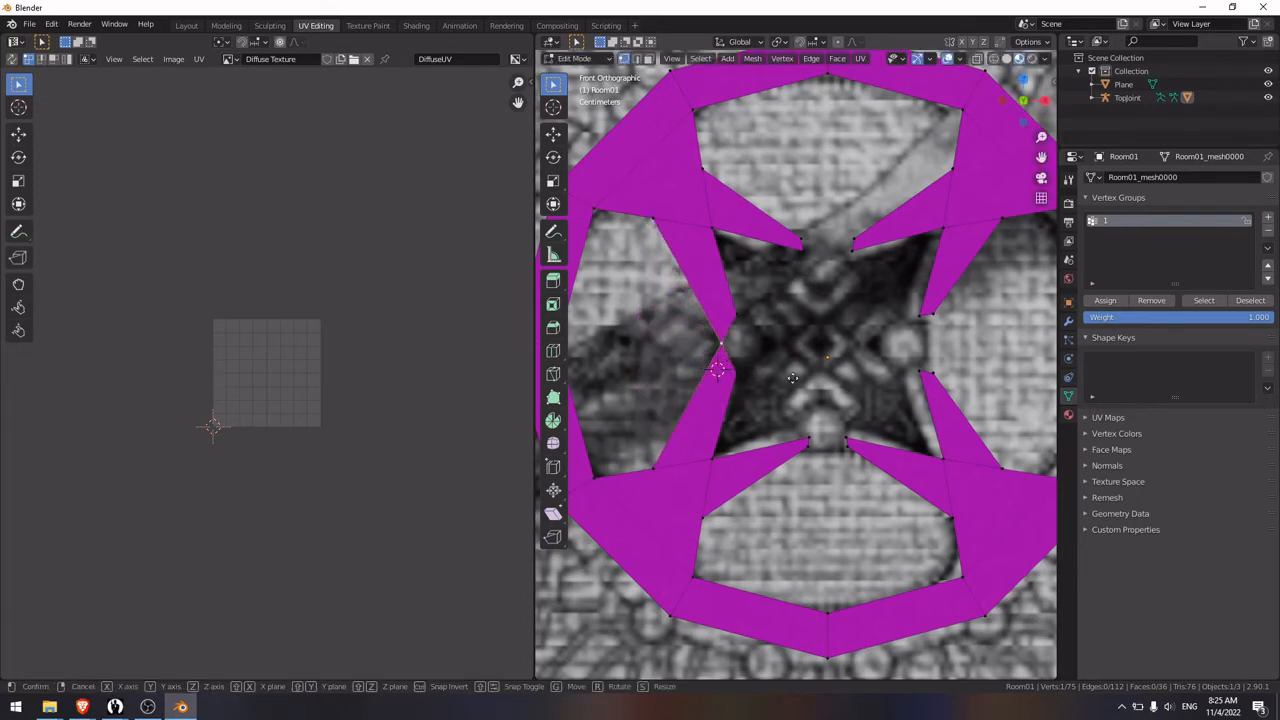
{"action": "left_click", "coordinate": [790, 378]}
{"action": "key", "text": "g"}
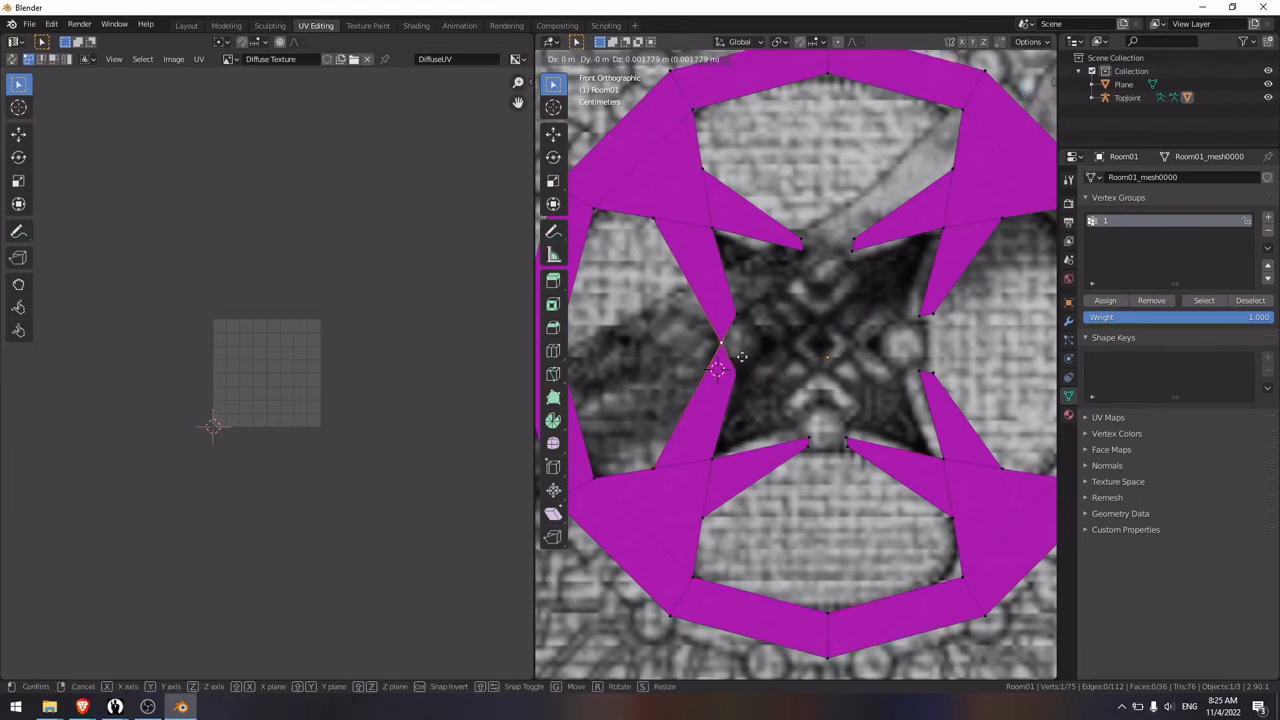
{"action": "left_click", "coordinate": [736, 358]}
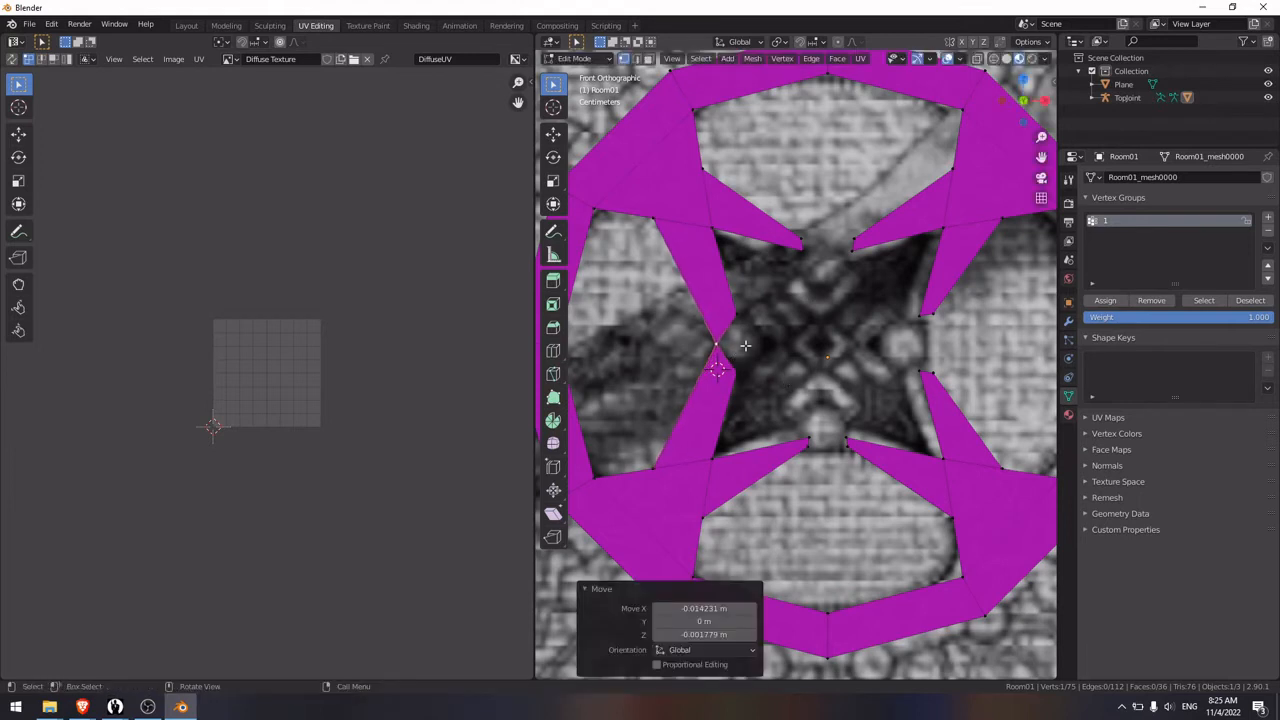
Step: Merge the outer tip vertices of the upper prong pair at their center, and do the same for the right pair
{"action": "left_click", "coordinate": [797, 237], "text": "shift"}
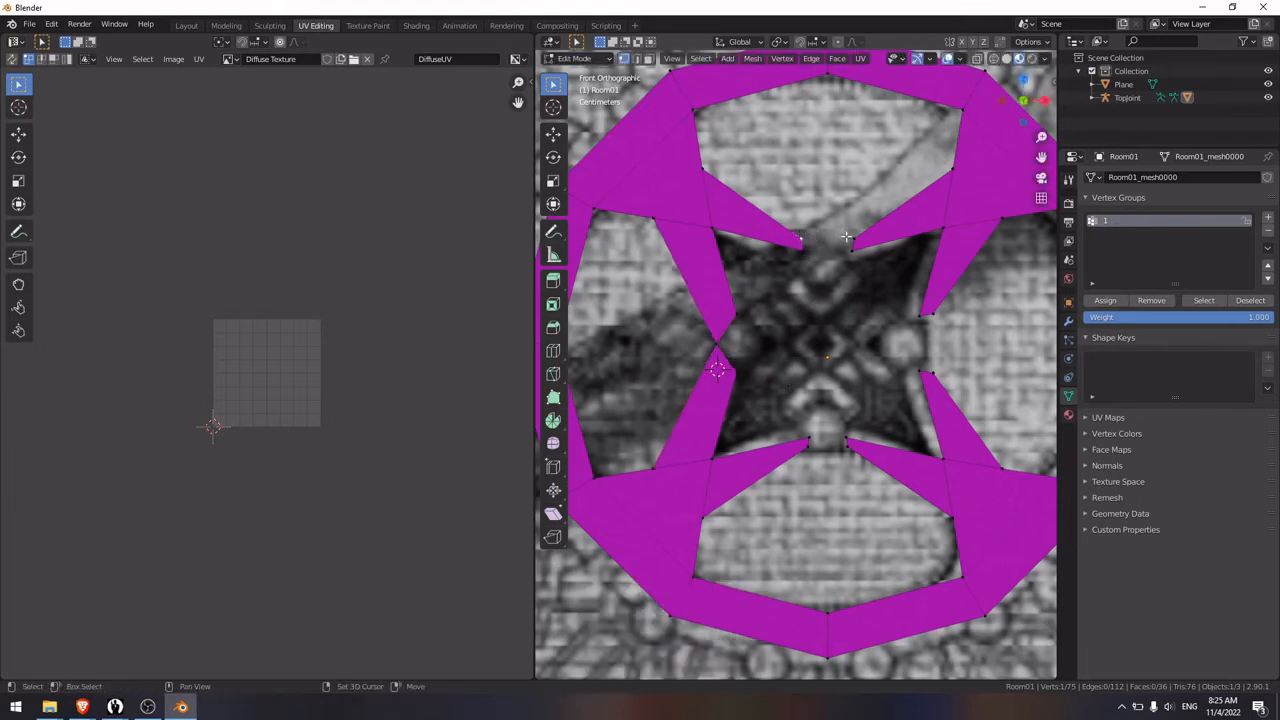
{"action": "right_click", "coordinate": [846, 240]}
{"action": "mouse_move", "coordinate": [817, 306]}
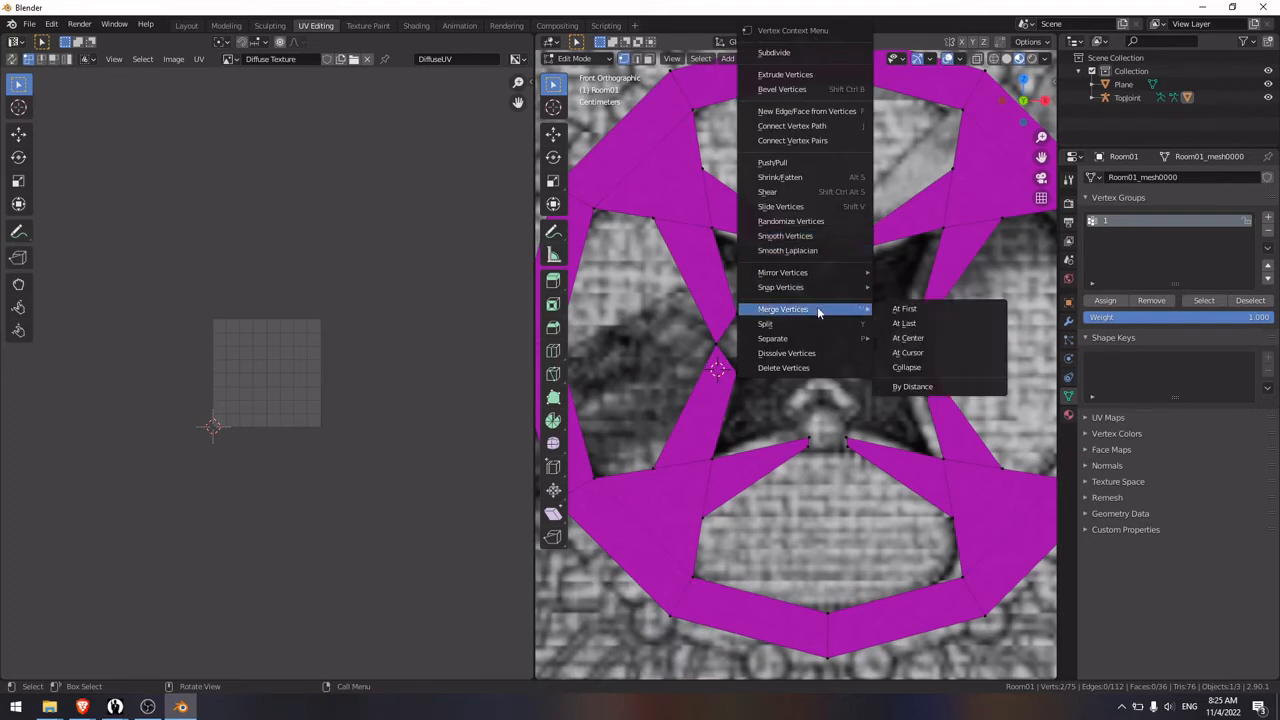
{"action": "left_click", "coordinate": [908, 338]}
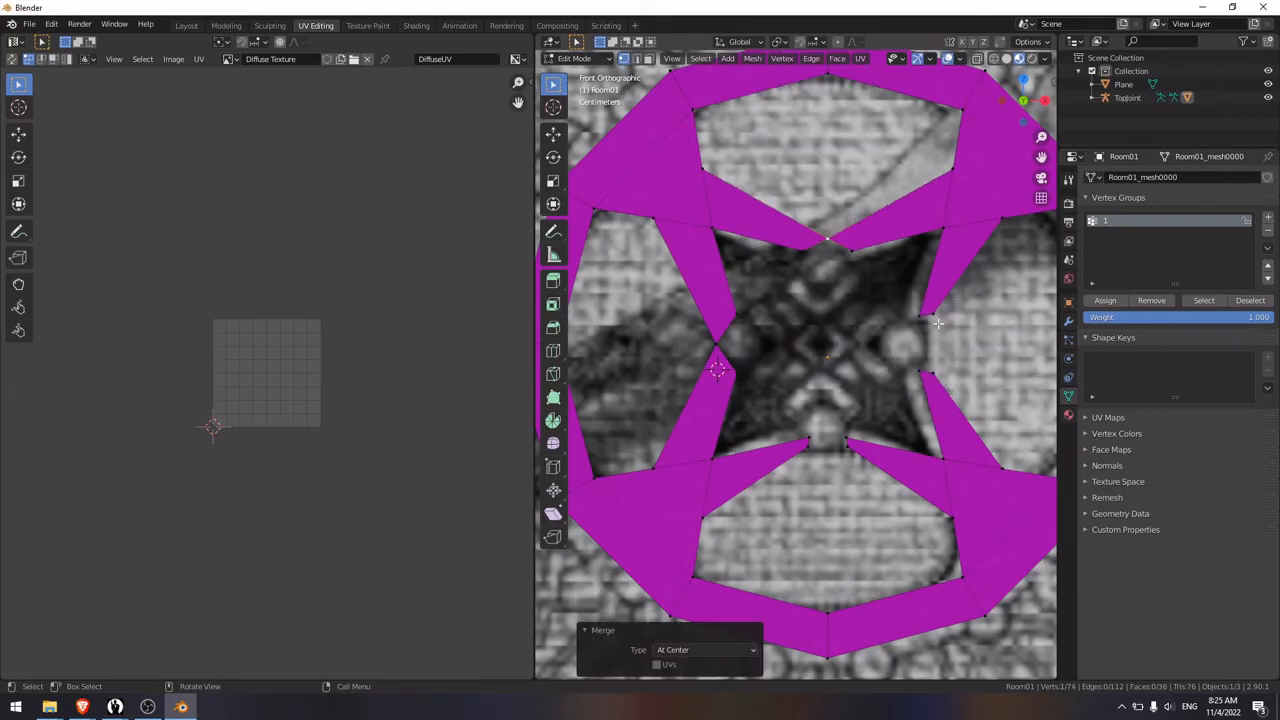
{"action": "left_click", "coordinate": [938, 322], "text": "shift"}
{"action": "right_click", "coordinate": [936, 362]}
{"action": "mouse_move", "coordinate": [940, 363]}
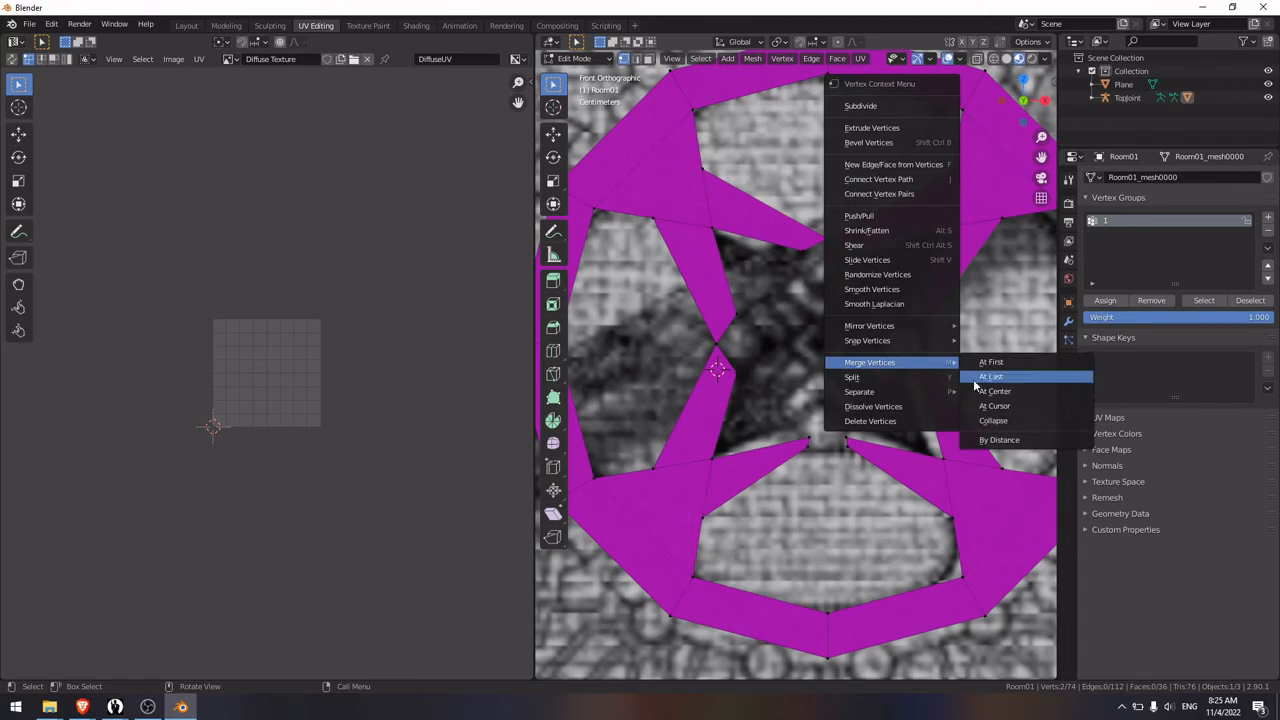
{"action": "left_click", "coordinate": [994, 391]}
Step: Merge the outer tip vertices of the two lower prongs at their center
{"action": "left_click", "coordinate": [826, 443]}
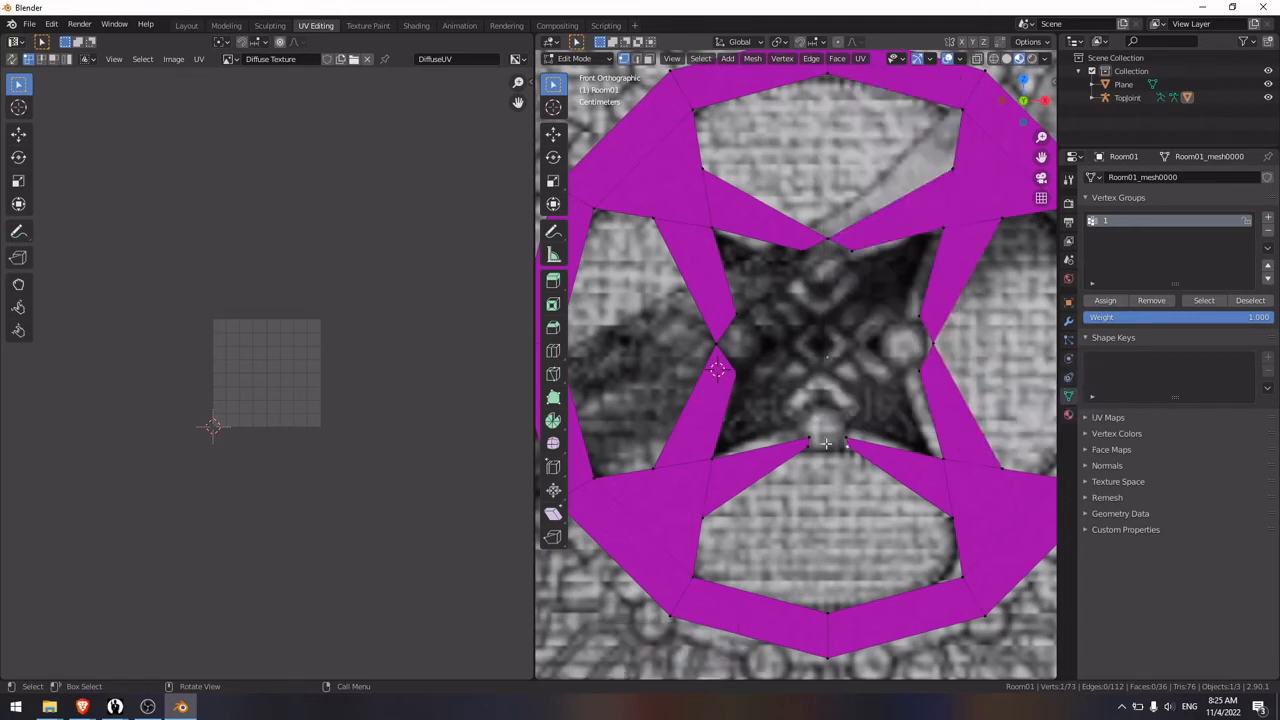
{"action": "left_click", "coordinate": [809, 447], "text": "shift"}
{"action": "right_click", "coordinate": [809, 447]}
{"action": "mouse_move", "coordinate": [809, 447]}
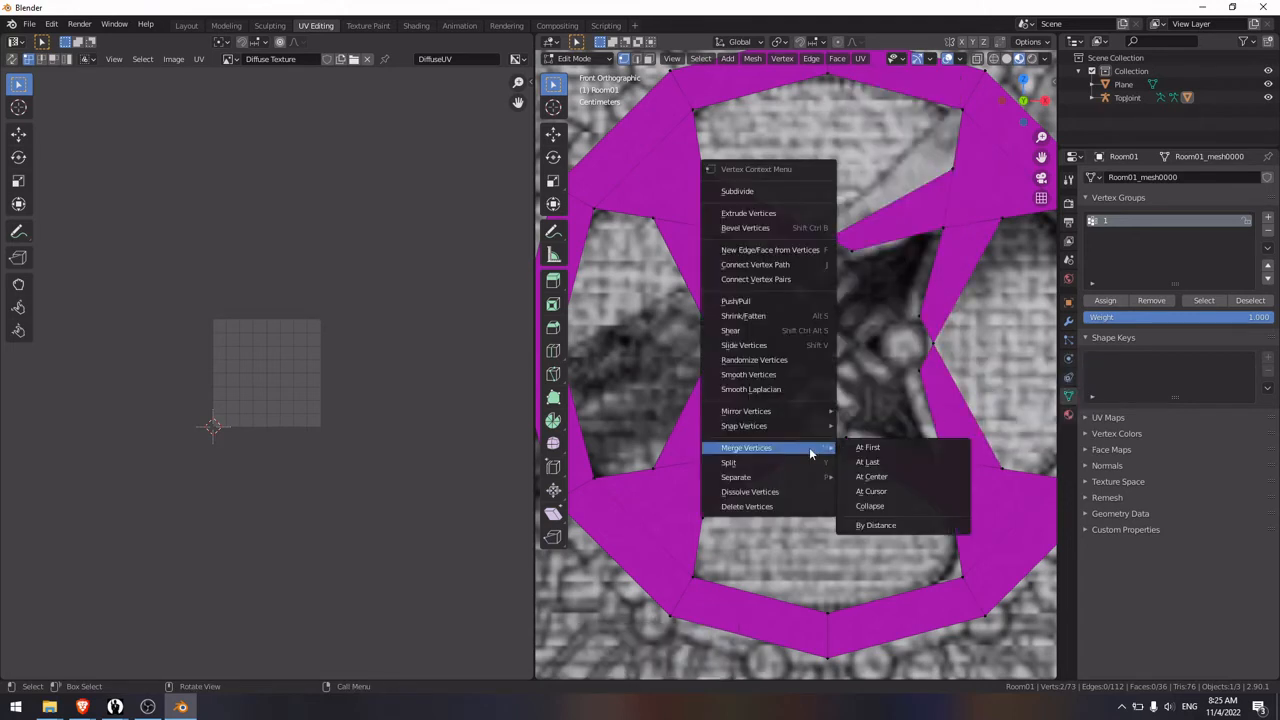
{"action": "left_click", "coordinate": [873, 466]}
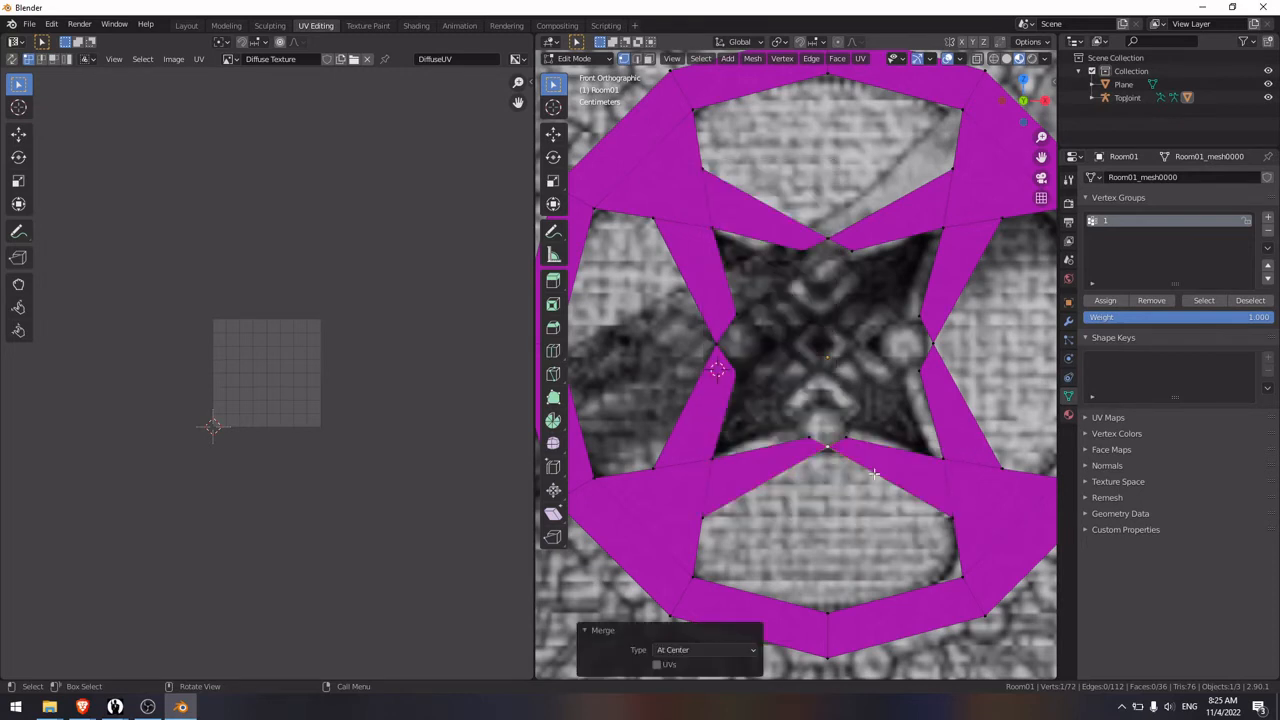
Step: Examine how the merged prongs and both rings line up with the logo on the reference plane
{"action": "left_click", "coordinate": [826, 445]}
{"action": "left_click", "coordinate": [807, 436], "text": "shift"}
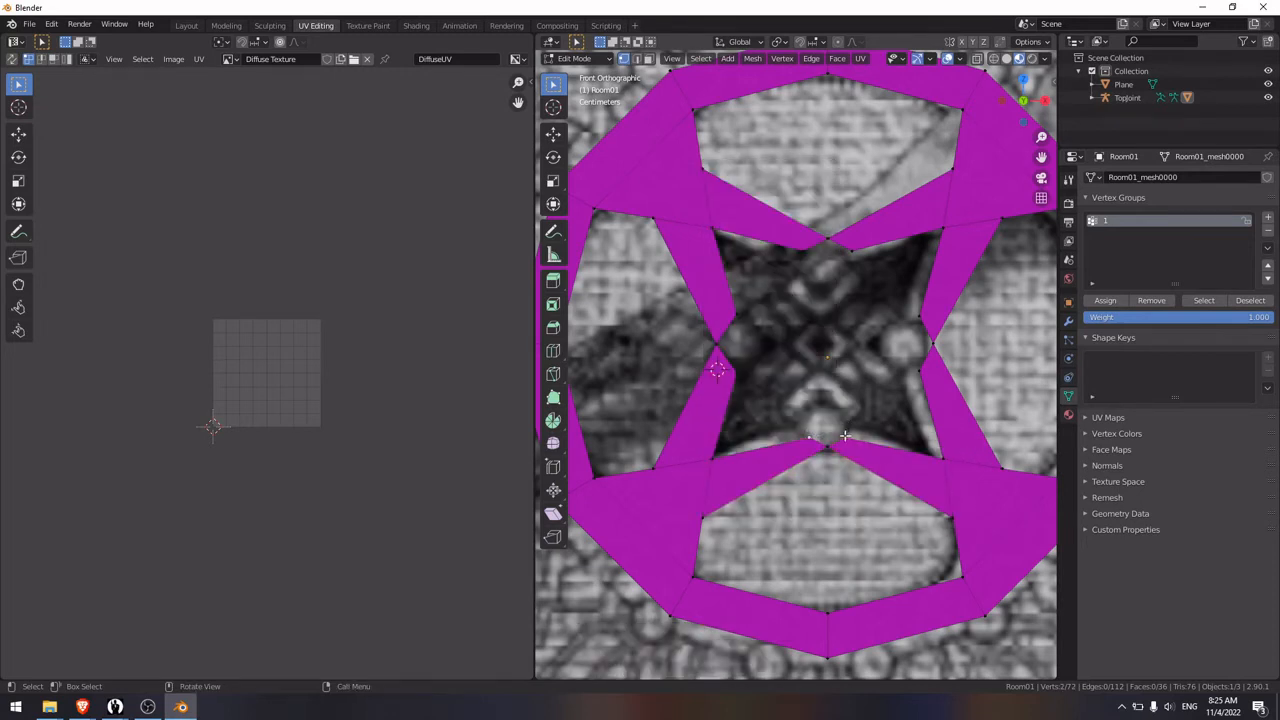
{"action": "scroll", "coordinate": [873, 358], "scroll_direction": "down", "scroll_amount": 1}
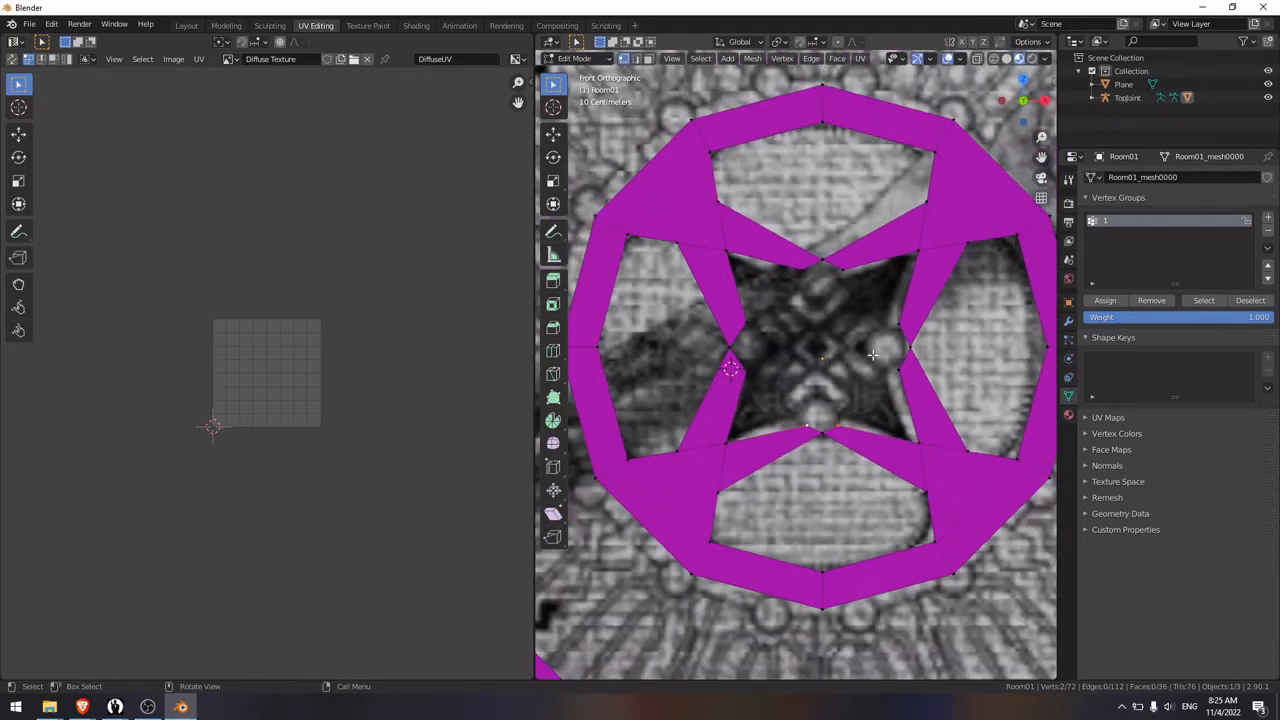
{"action": "scroll", "coordinate": [873, 355], "scroll_direction": "down", "scroll_amount": 3}
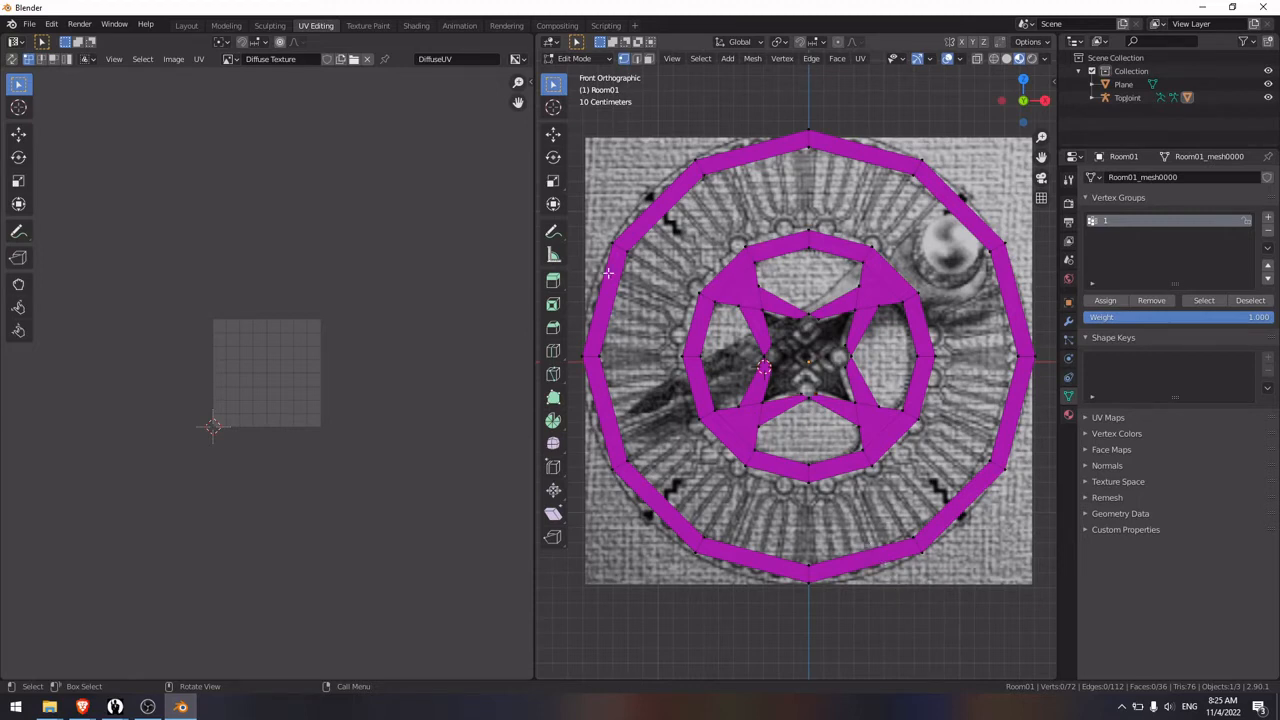
{"action": "scroll", "coordinate": [745, 263], "scroll_direction": "up", "scroll_amount": 4}
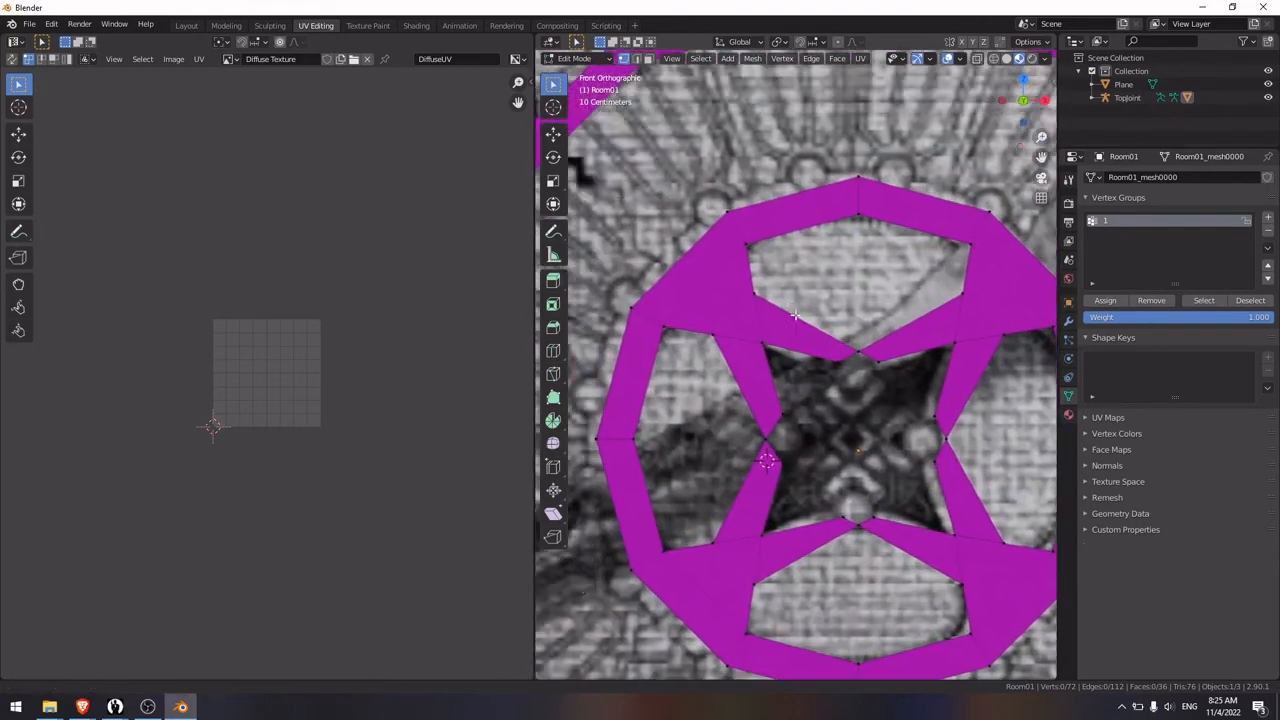
{"action": "scroll", "coordinate": [795, 315], "scroll_direction": "up", "scroll_amount": 5}
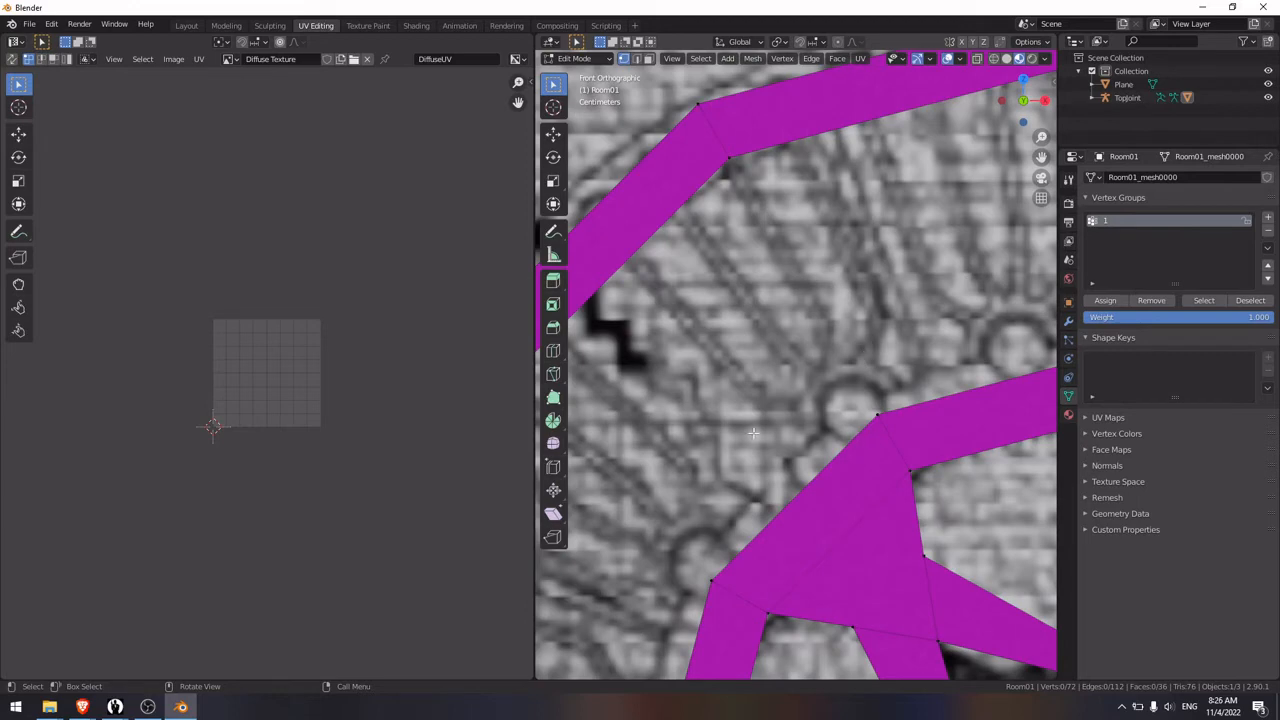
{"action": "scroll", "coordinate": [755, 430], "scroll_direction": "down", "scroll_amount": 6}
{"action": "scroll", "coordinate": [850, 480], "scroll_direction": "down", "scroll_amount": 1}
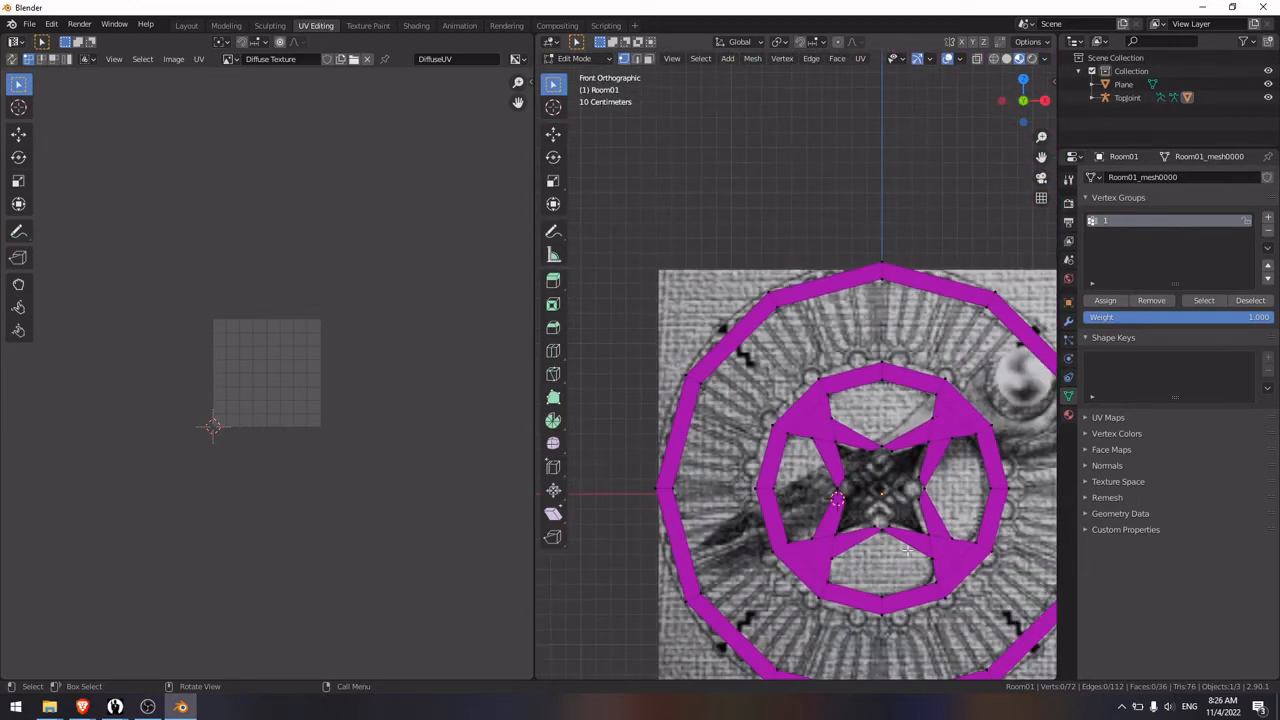
{"action": "scroll", "coordinate": [908, 545], "scroll_direction": "up", "scroll_amount": 1}
{"action": "middle_click_drag", "start_coordinate": [920, 322], "coordinate": [814, 274], "text": "shift"}
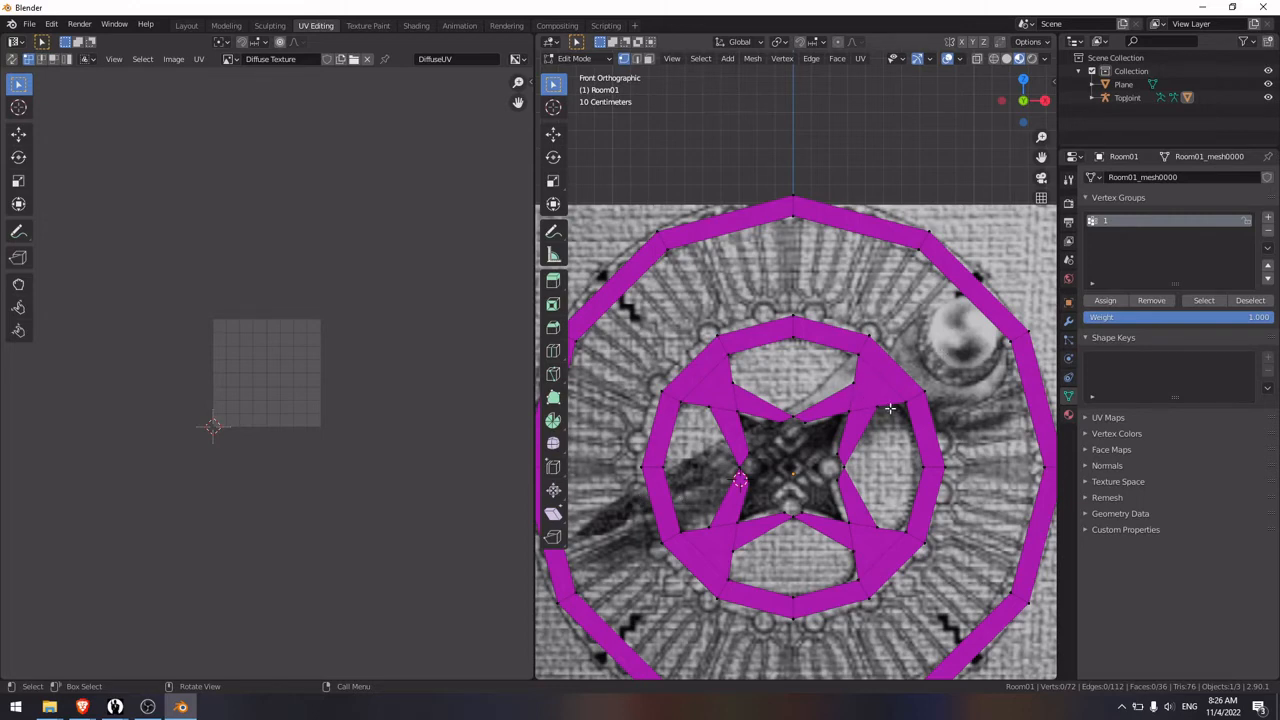
Step: Triangulate all faces of the logo mesh and clear the selection
{"action": "key", "text": "a"}
{"action": "key", "text": "ctrl+t"}
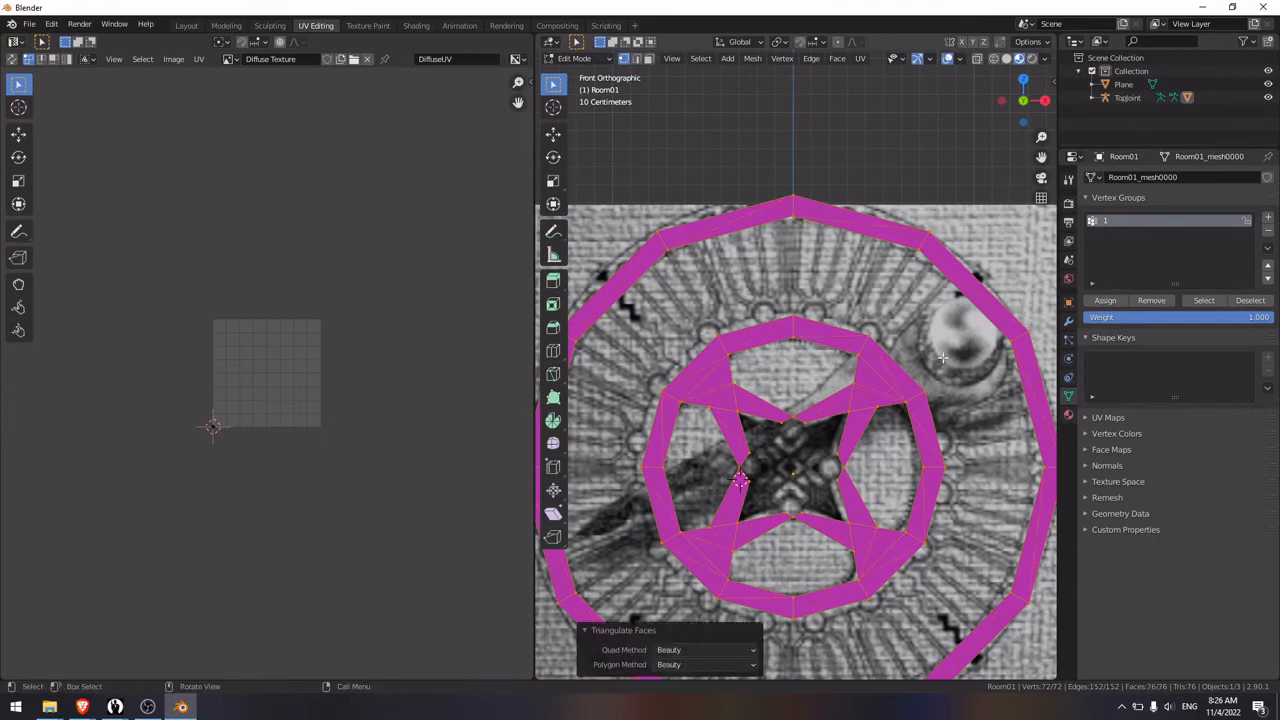
{"action": "left_click", "coordinate": [942, 357]}
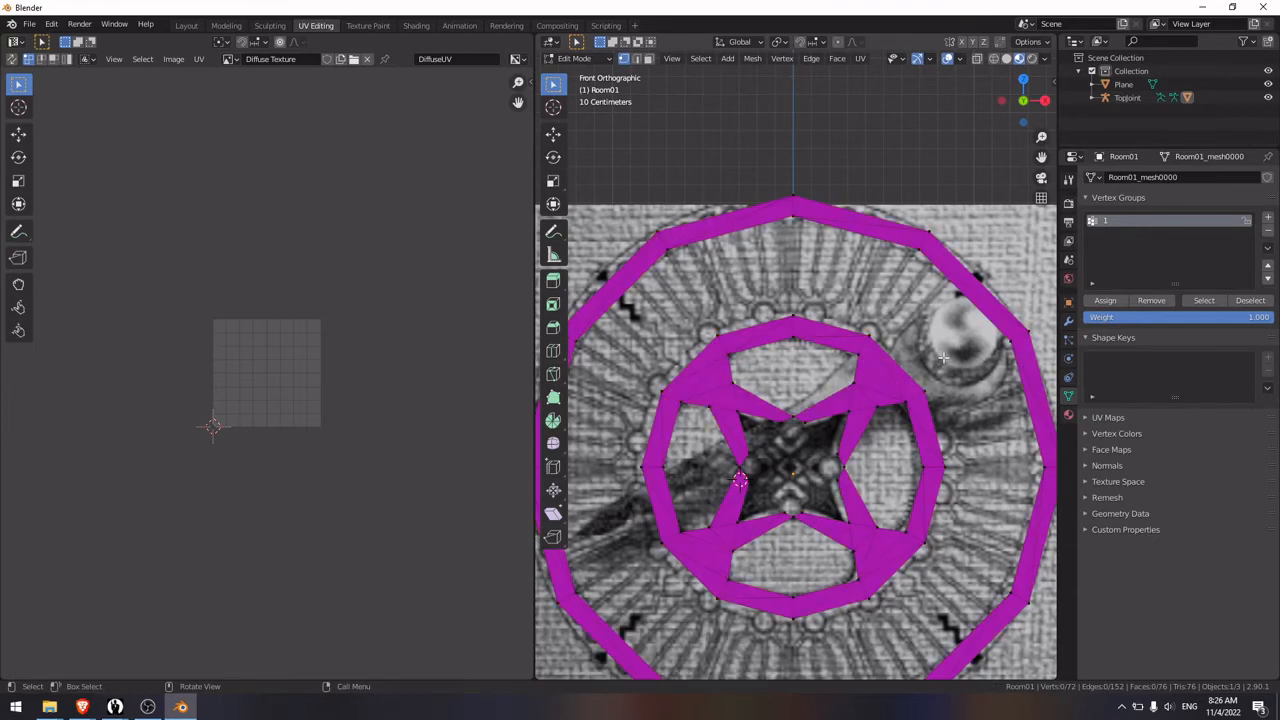
Step: Inspect the reference's spoke pattern between the inner and outer rings, where detail is still missing from the mesh
{"action": "scroll", "coordinate": [930, 360], "scroll_direction": "down", "scroll_amount": 1}
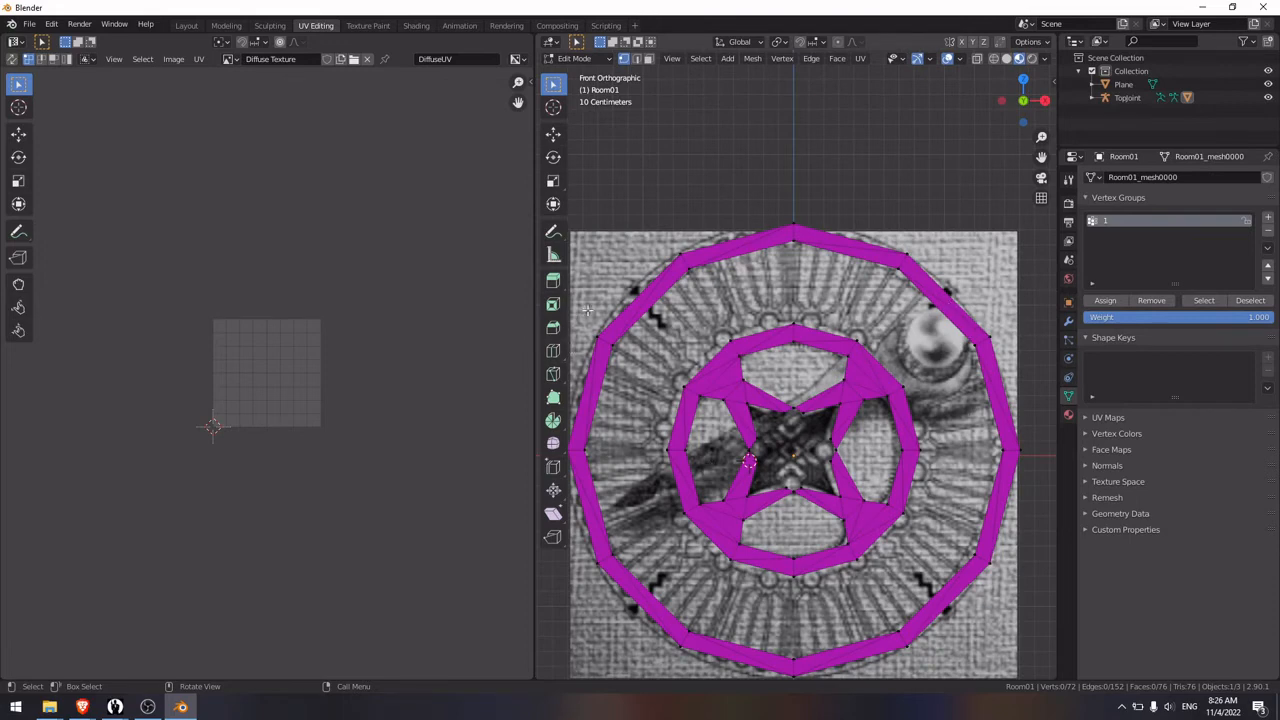
{"action": "scroll", "coordinate": [690, 330], "scroll_direction": "up", "scroll_amount": 3}
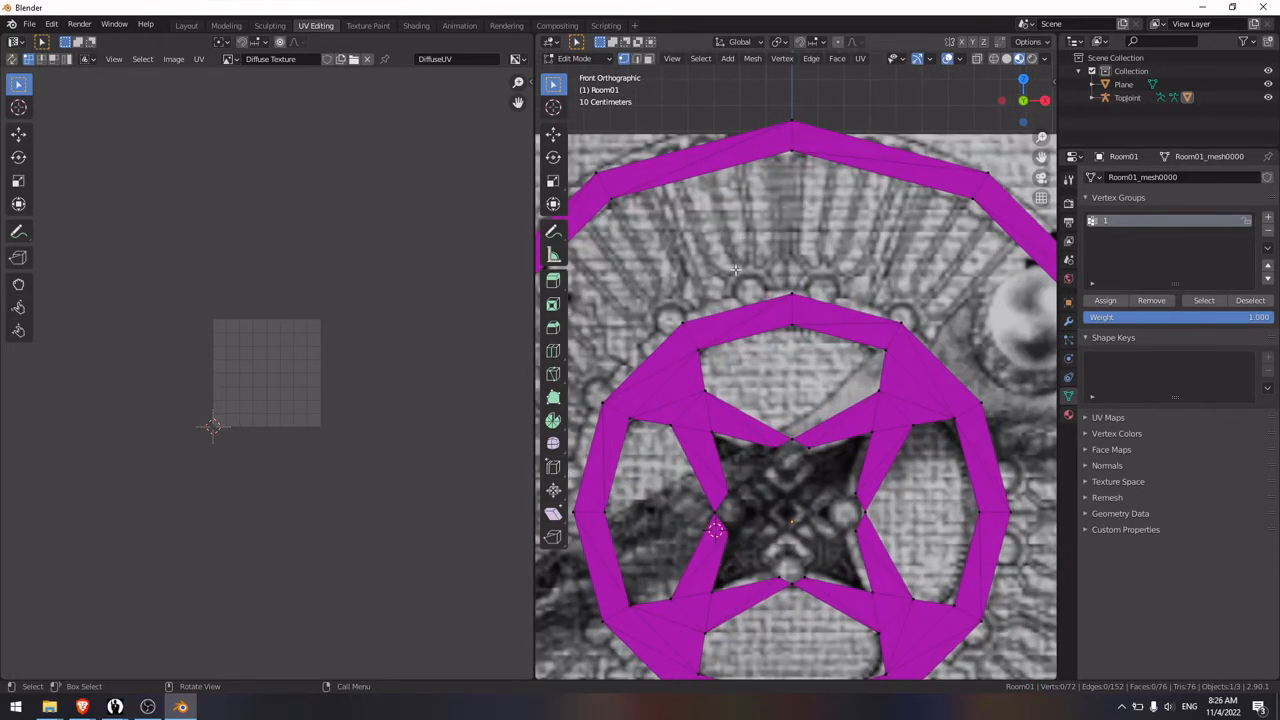
{"action": "scroll", "coordinate": [730, 265], "scroll_direction": "up", "scroll_amount": 1}
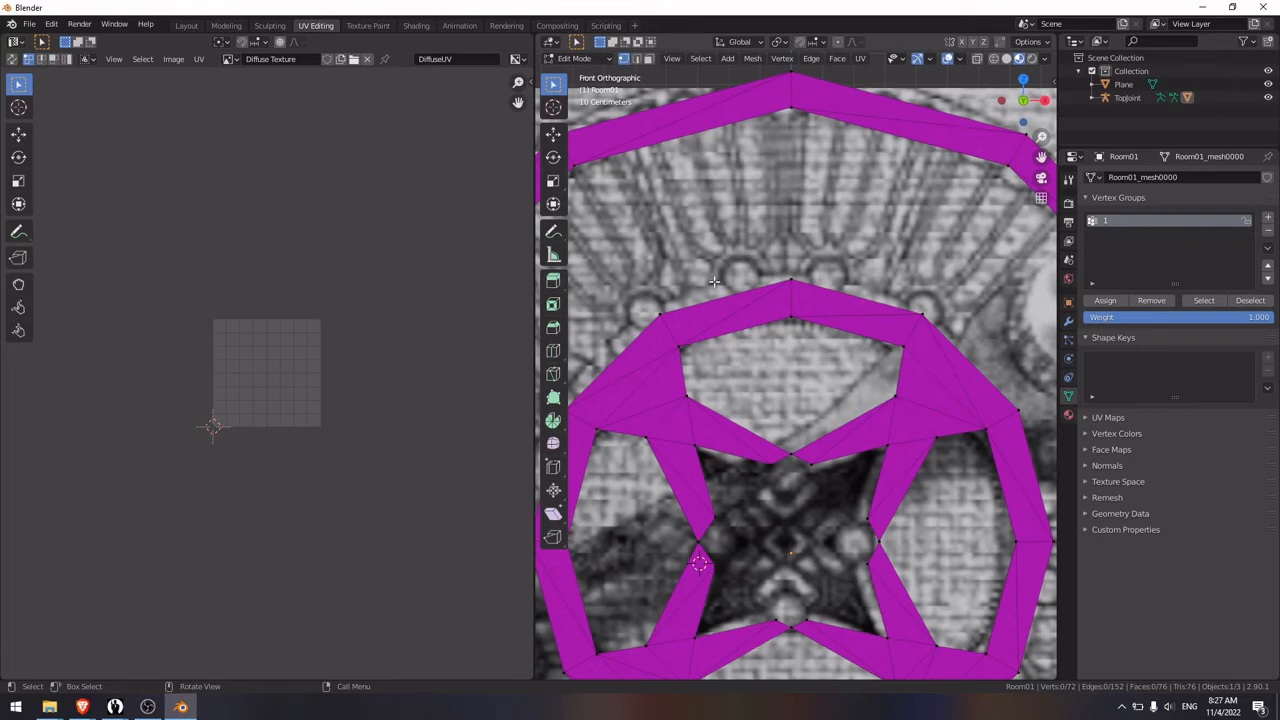
{"action": "scroll", "coordinate": [714, 282], "scroll_direction": "down", "scroll_amount": 4}
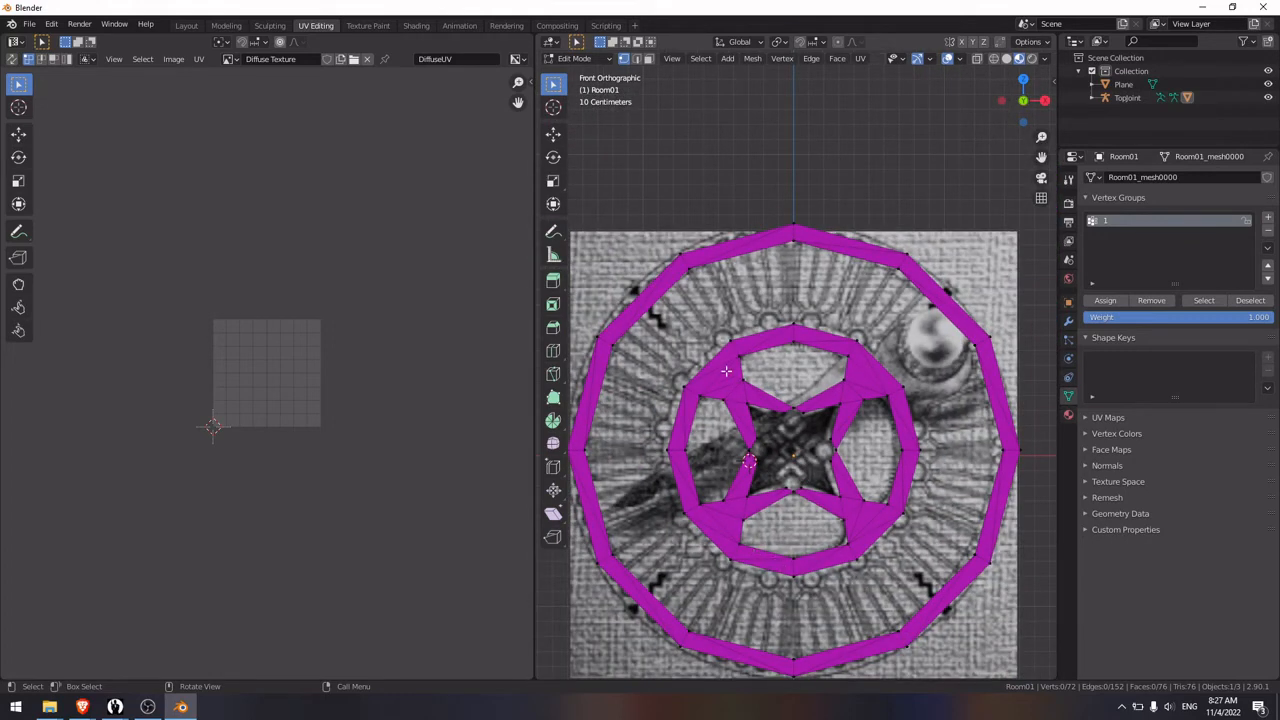
{"action": "scroll", "coordinate": [744, 318], "scroll_direction": "up", "scroll_amount": 2}
{"action": "scroll", "coordinate": [744, 318], "scroll_direction": "up", "scroll_amount": 1}
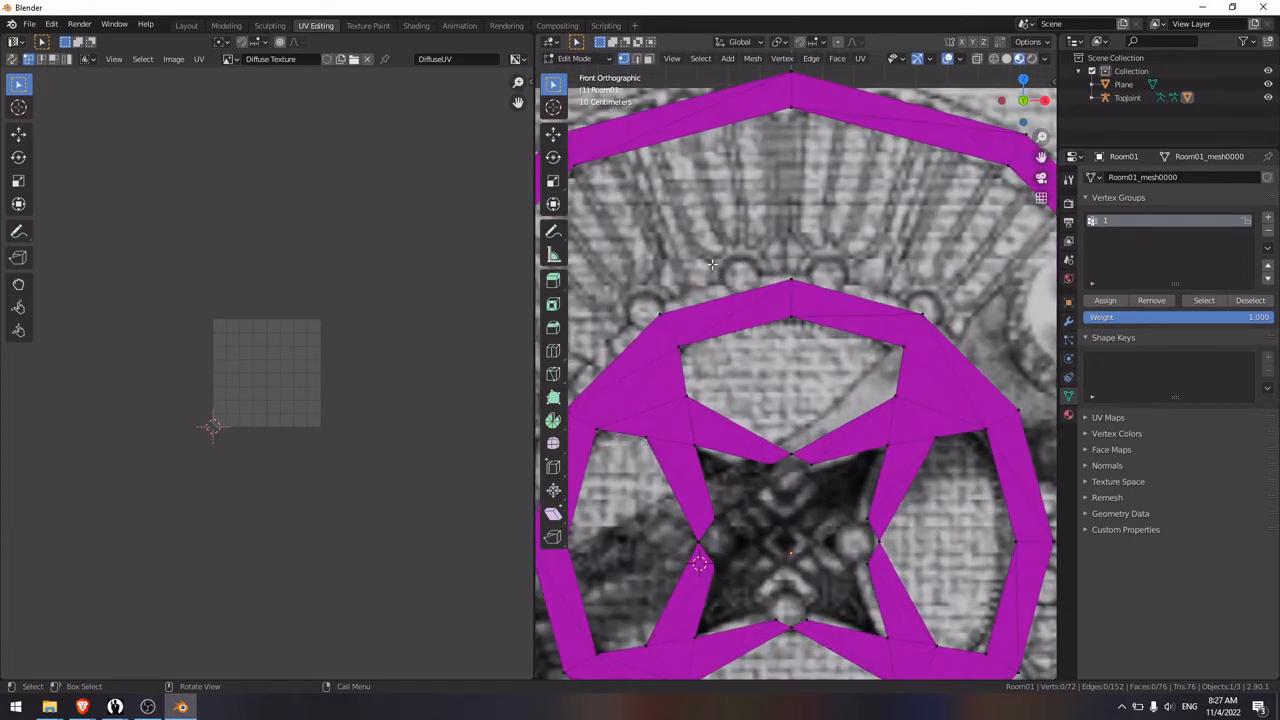
{"action": "scroll", "coordinate": [742, 207], "scroll_direction": "down", "scroll_amount": 3}
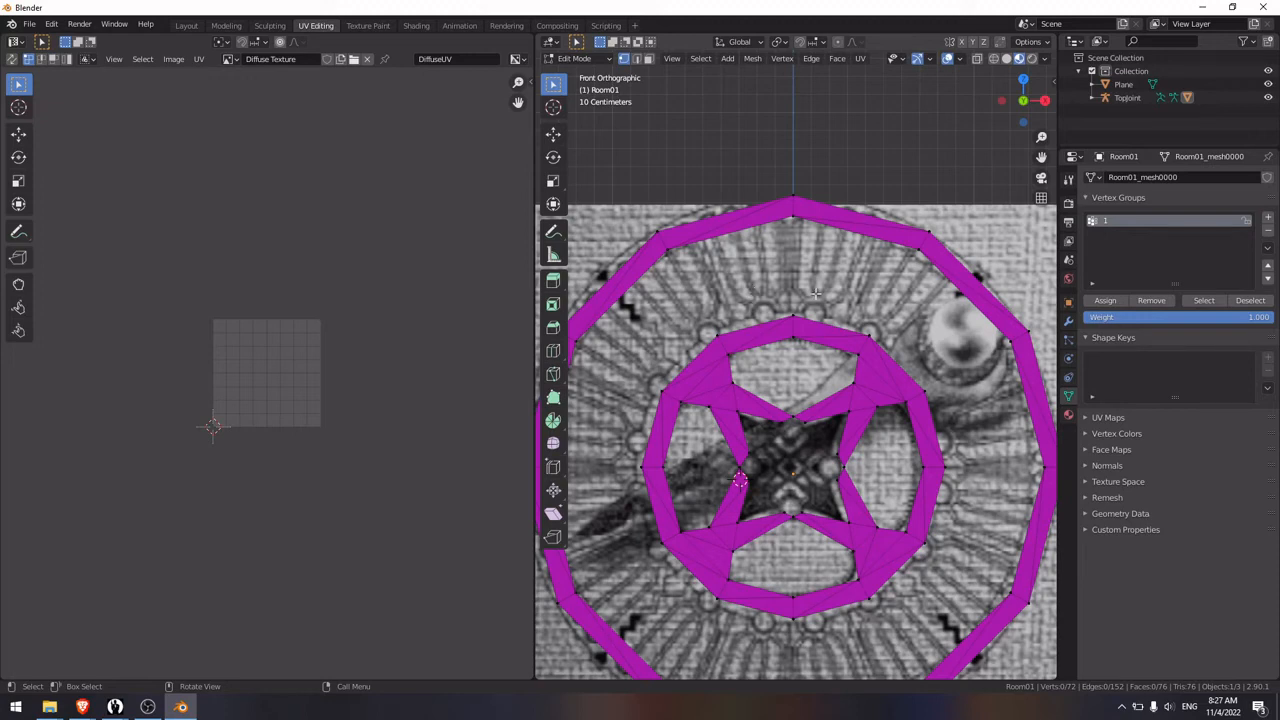
{"action": "scroll", "coordinate": [792, 307], "scroll_direction": "down", "scroll_amount": 3}
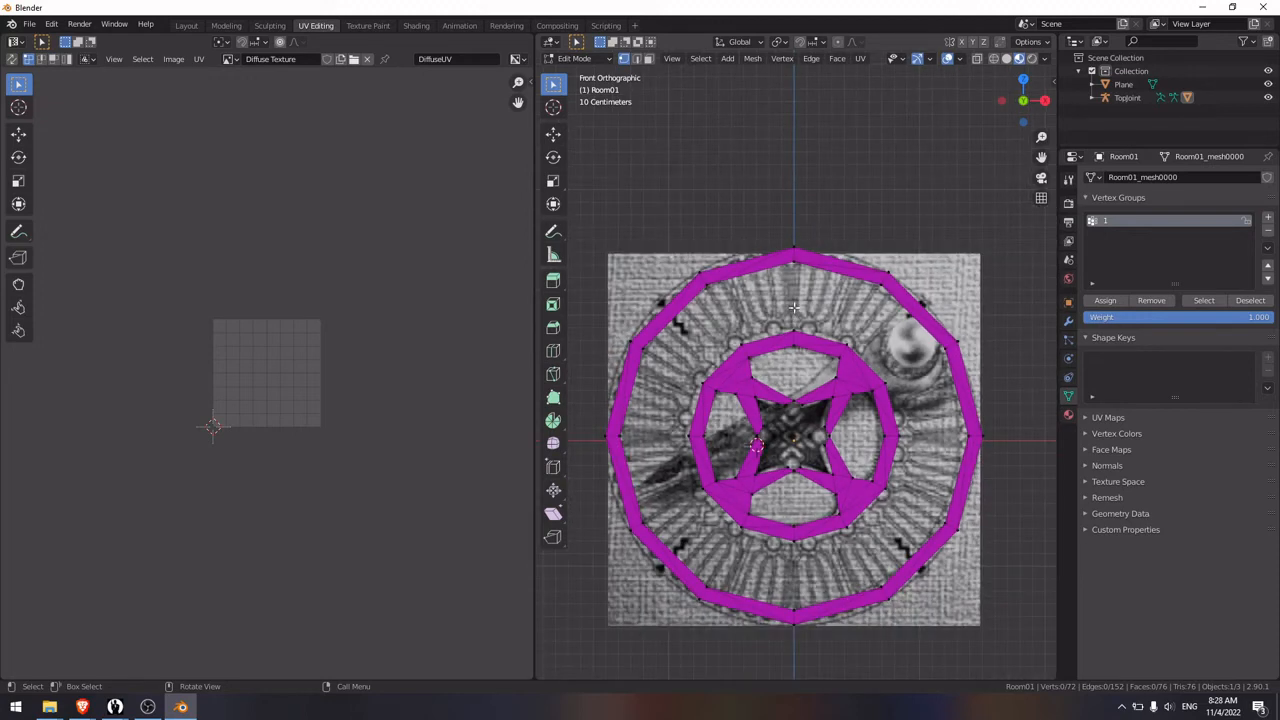
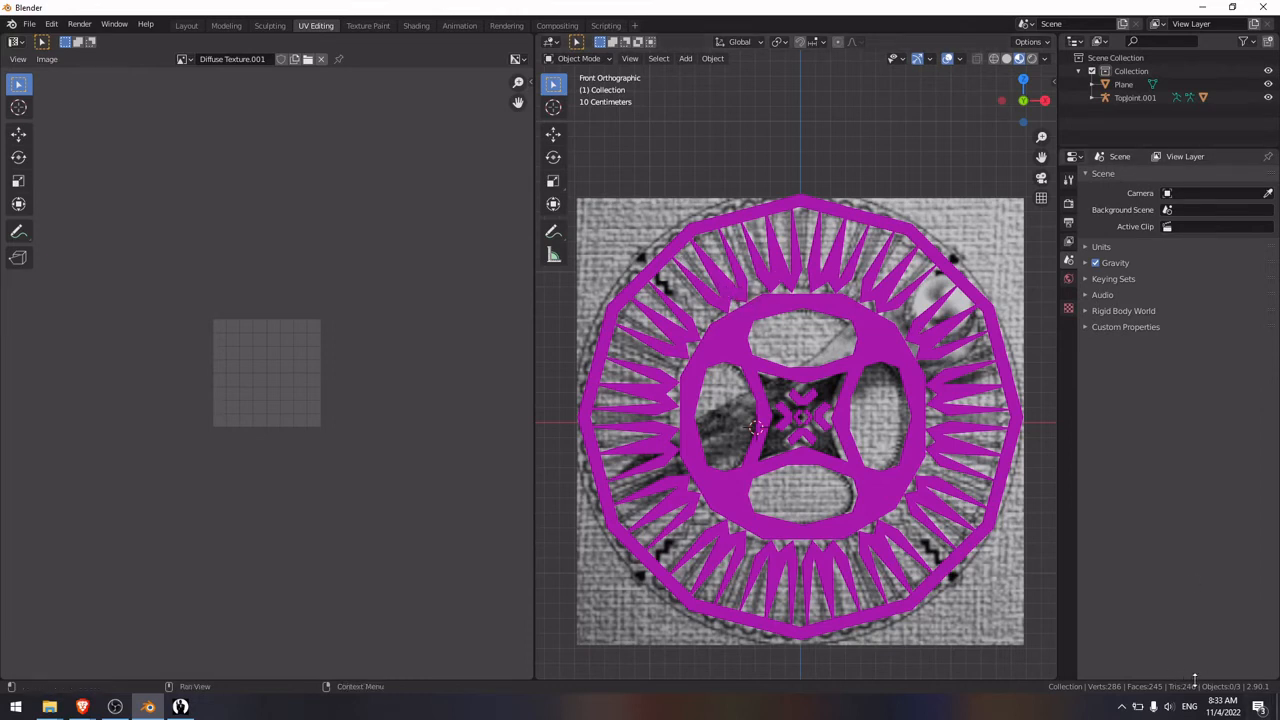
Step: Hide the reference plane to view the logo mesh on its own, and bring the plane back
{"action": "left_click", "coordinate": [1005, 606]}
{"action": "key", "text": "Delete"}
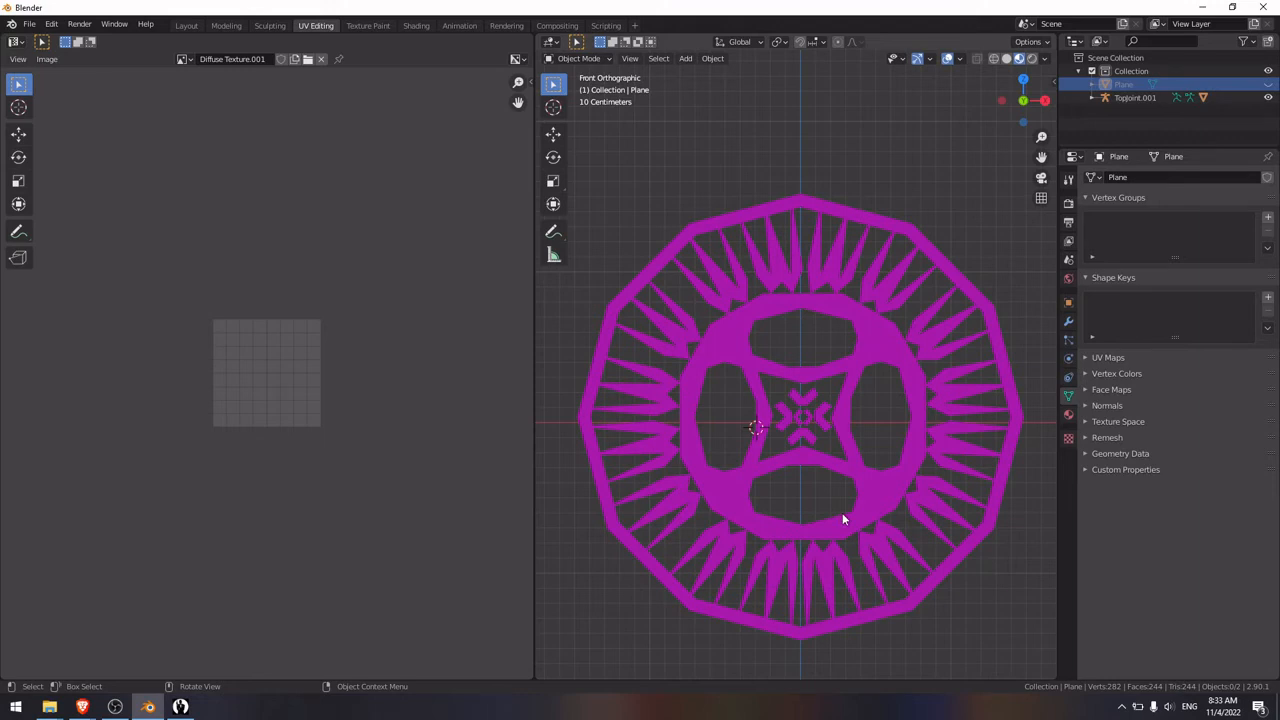
{"action": "key", "text": "ctrl+z"}
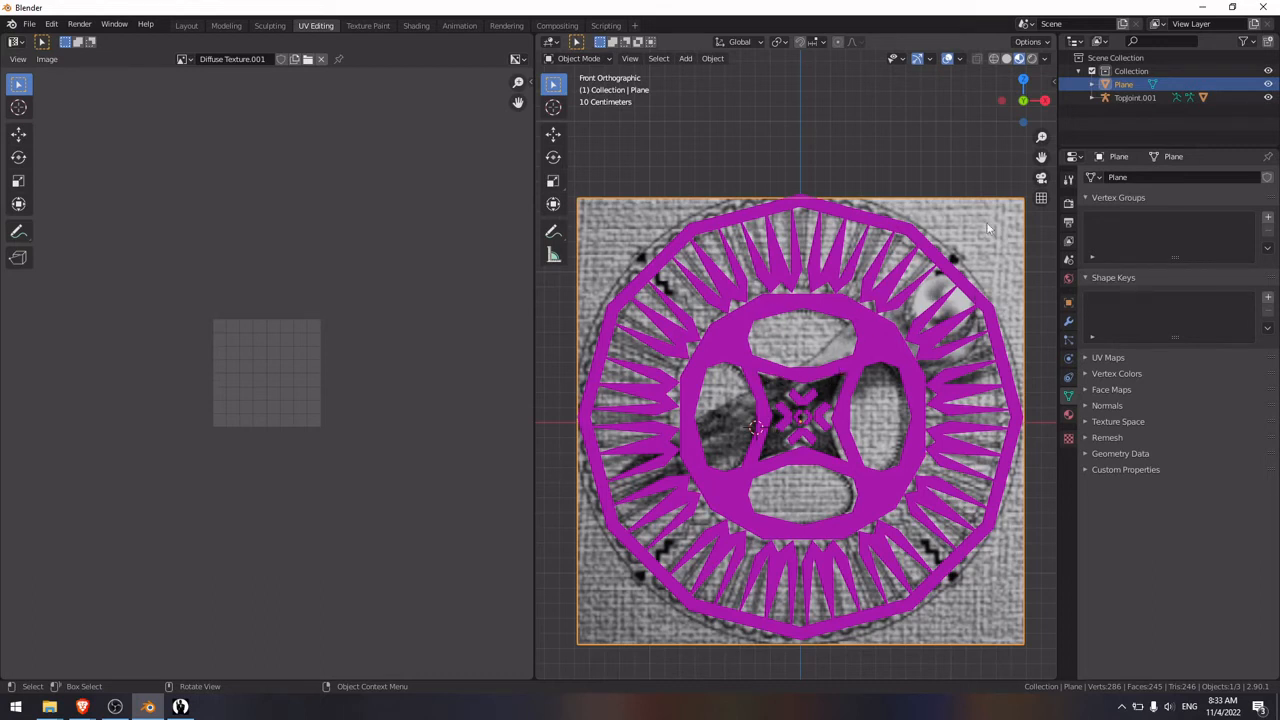
Step: Delete the reference plane and select all of the logo mesh's geometry in Edit Mode
{"action": "key", "text": "Delete"}
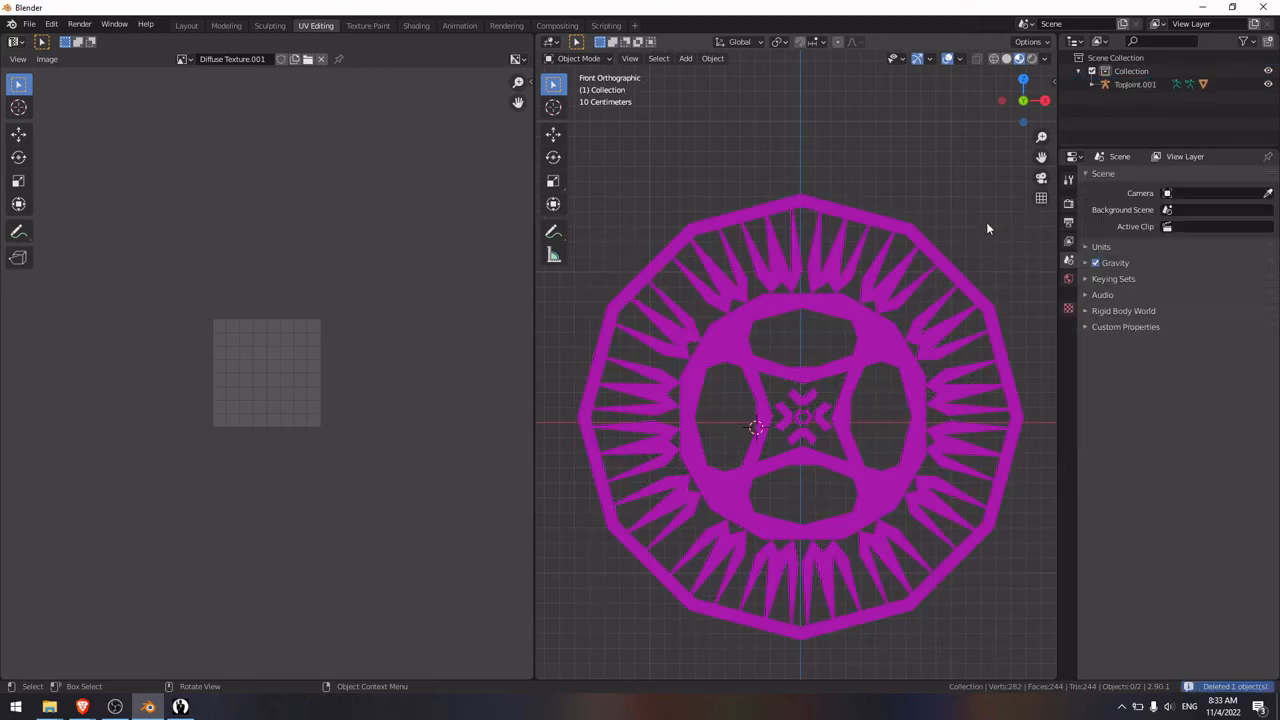
{"action": "left_click", "coordinate": [865, 344]}
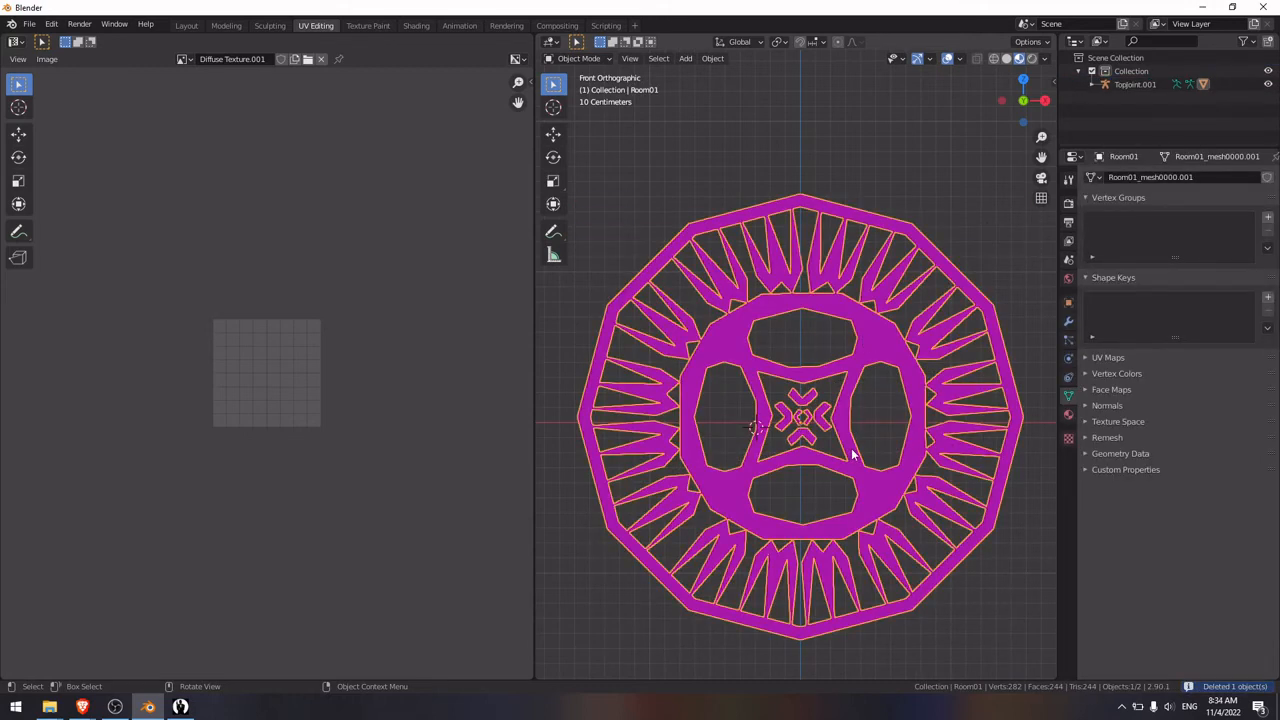
{"action": "key", "text": "Tab"}
{"action": "key", "text": "alt+a"}
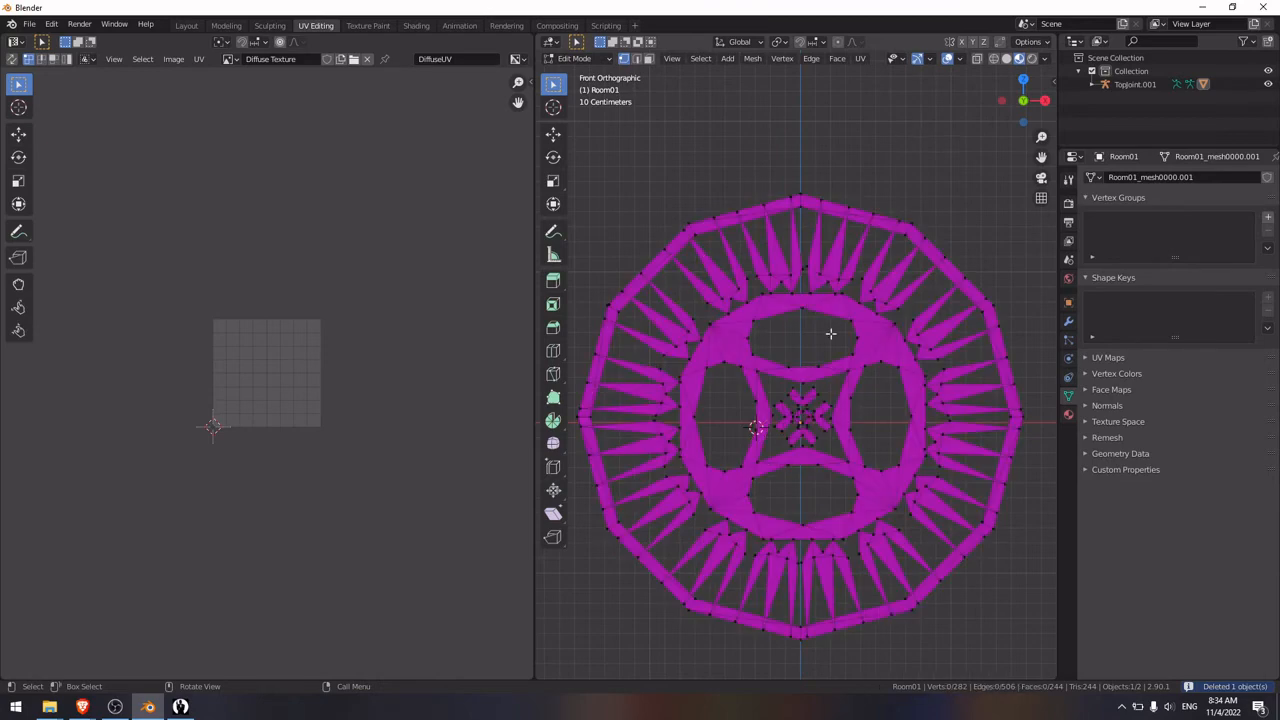
{"action": "key", "text": "a"}
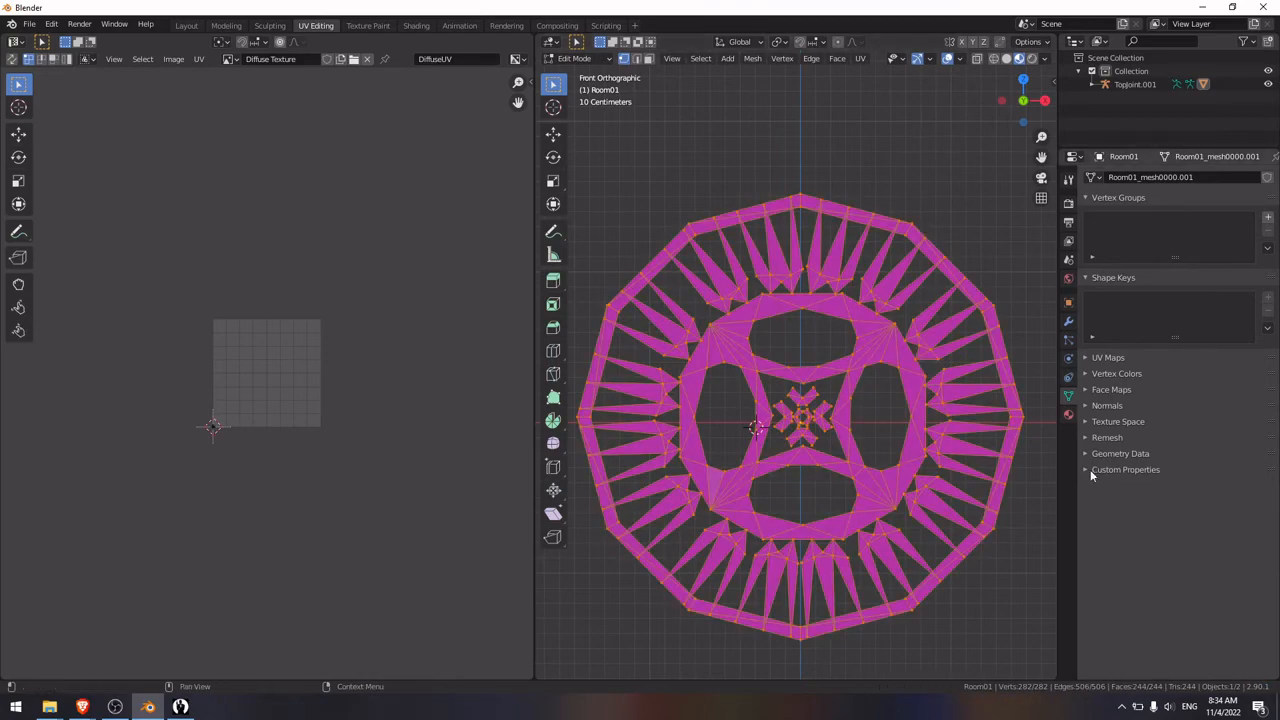
Step: Enable backface culling on the logo's Untextured.001 material and view the mesh from behind and from the front
{"action": "left_click", "coordinate": [1087, 453]}
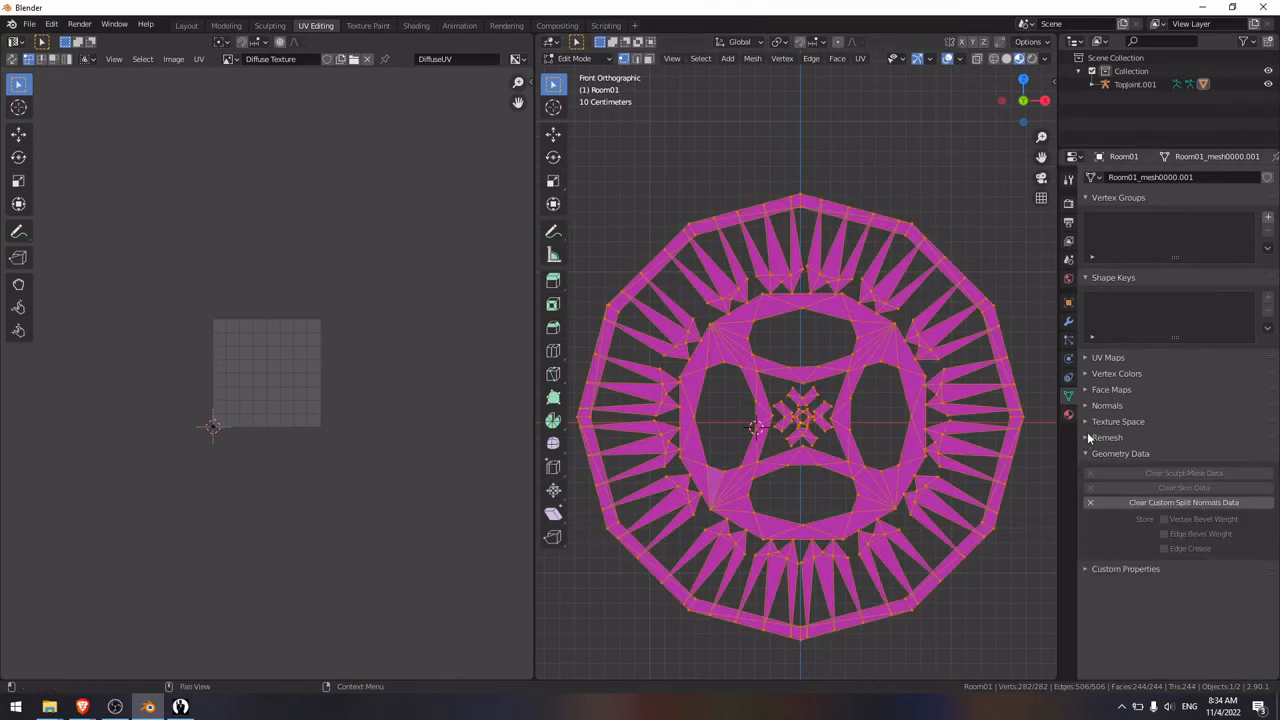
{"action": "left_click", "coordinate": [1069, 416]}
{"action": "scroll", "coordinate": [1170, 560], "scroll_direction": "down", "scroll_amount": 10}
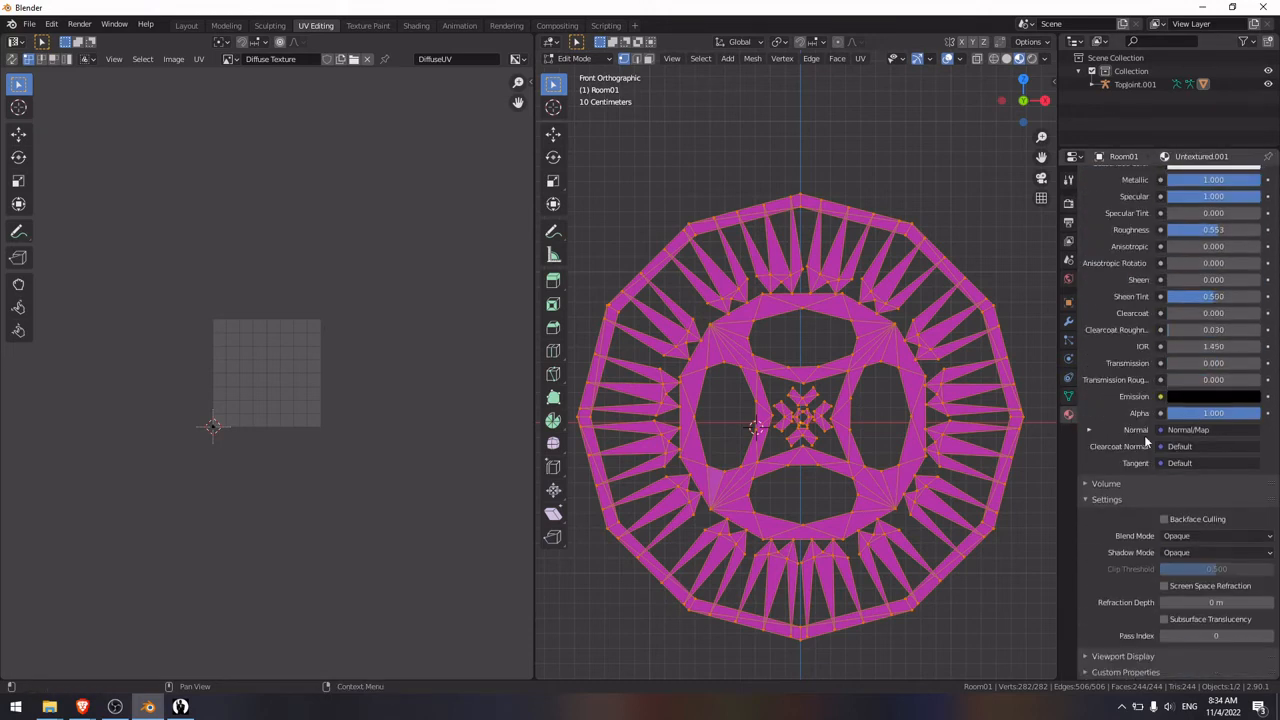
{"action": "left_click", "coordinate": [1163, 521]}
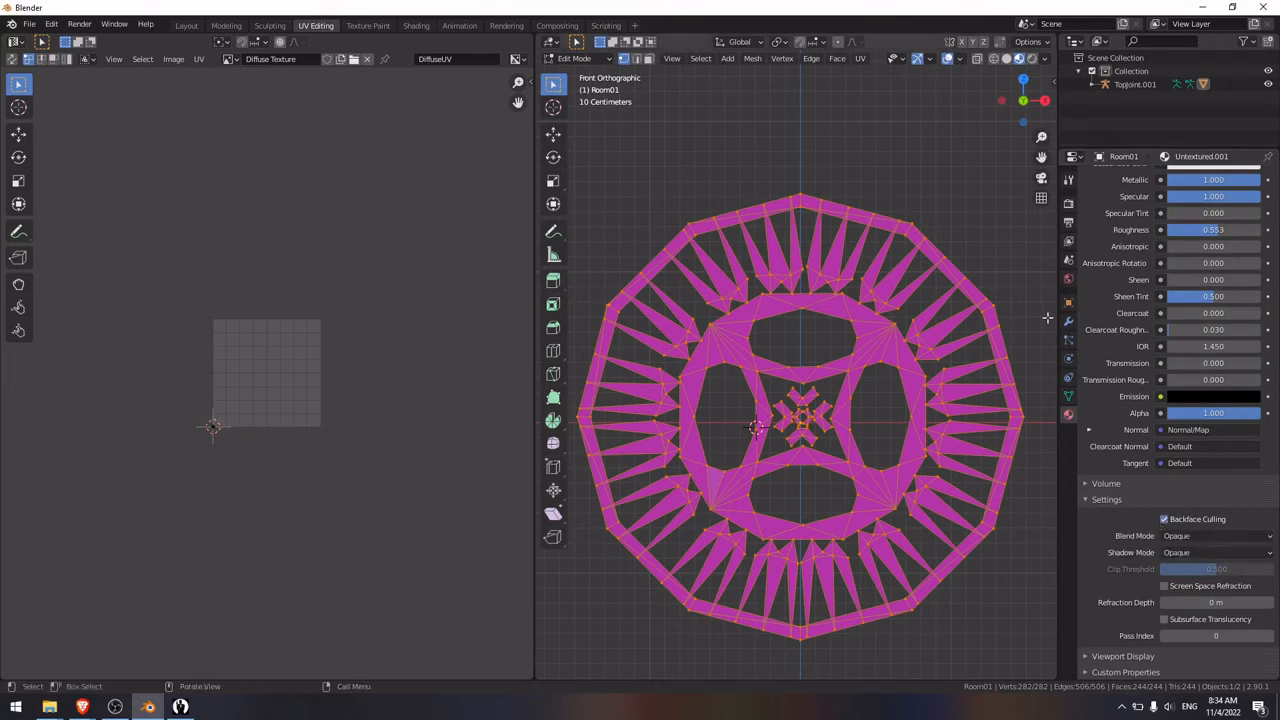
{"action": "middle_click_drag", "start_coordinate": [1048, 318], "coordinate": [974, 535]}
{"action": "left_click", "coordinate": [990, 535]}
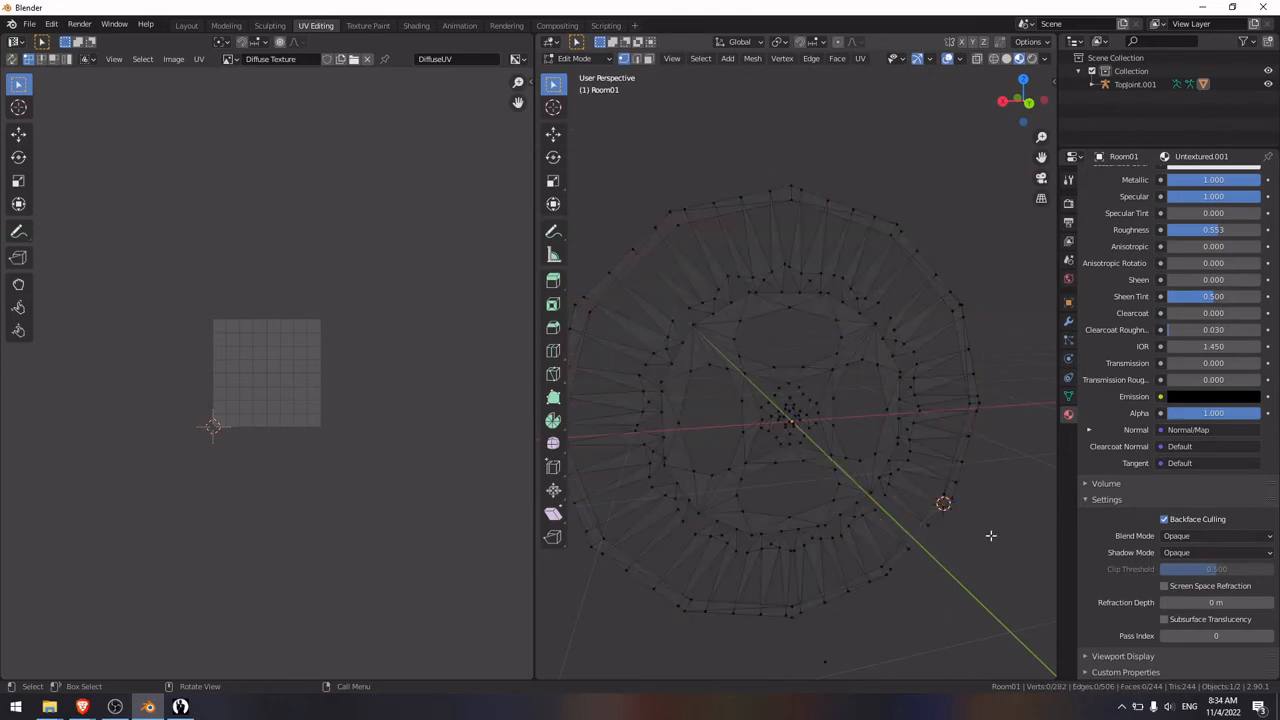
{"action": "middle_click_drag", "start_coordinate": [912, 602], "coordinate": [880, 525]}
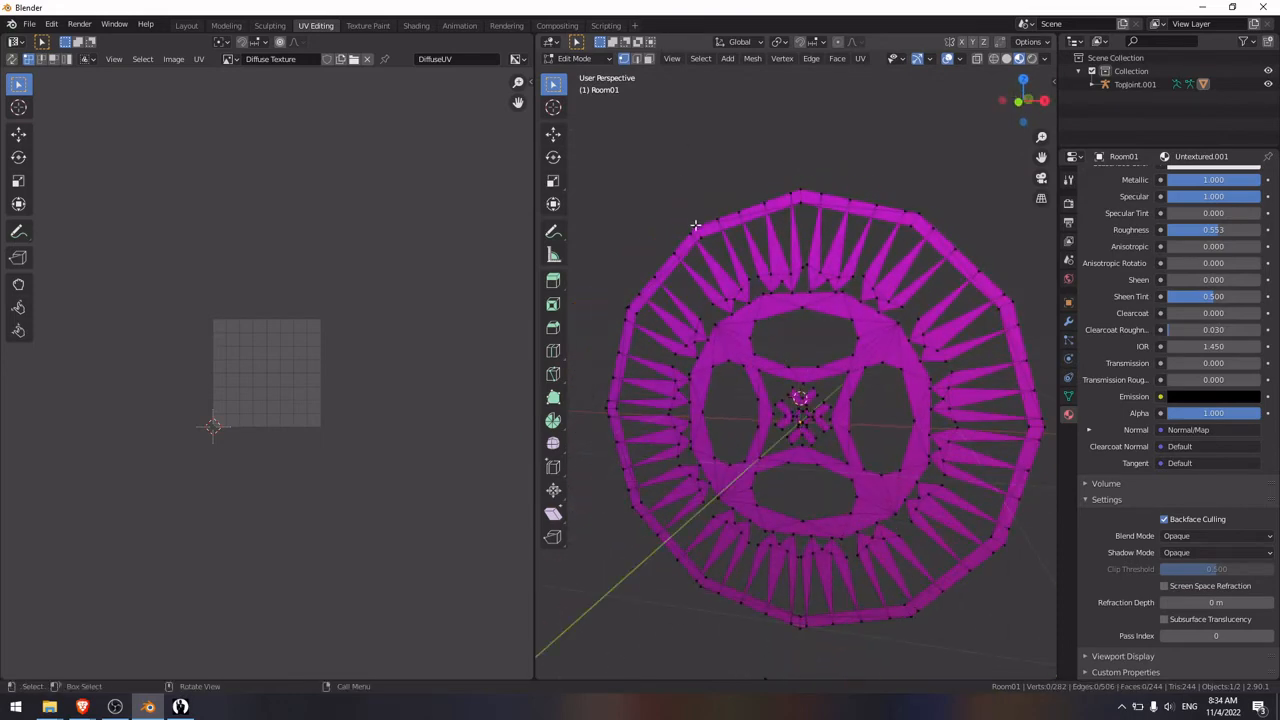
{"action": "middle_click_drag", "start_coordinate": [791, 333], "coordinate": [814, 357]}
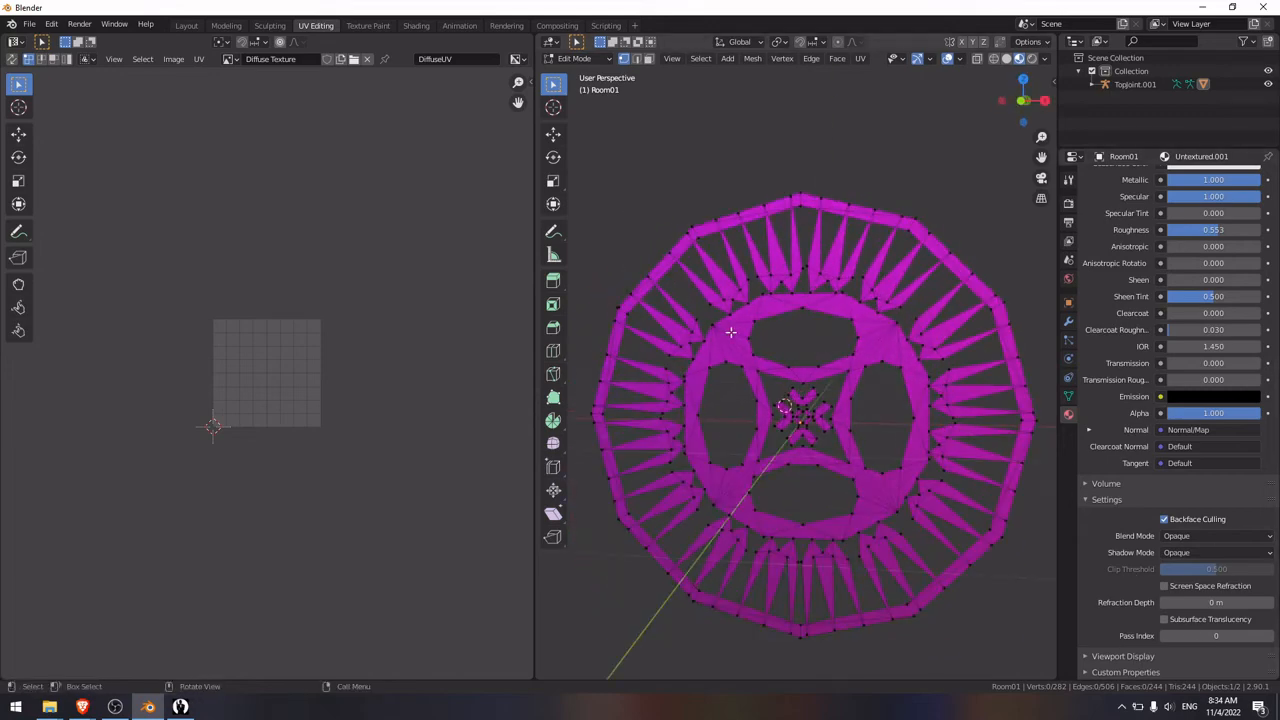
Step: Flip the normals of the faces in the upper-left part of the logo's inner ring
{"action": "key", "text": "c"}
{"action": "mouse_move", "coordinate": [760, 338]}
{"action": "left_mouse_down"}
{"action": "mouse_move", "coordinate": [738, 383]}
{"action": "mouse_move", "coordinate": [742, 323]}
{"action": "mouse_move", "coordinate": [727, 369]}
{"action": "mouse_move", "coordinate": [771, 334]}
{"action": "left_mouse_up"}
{"action": "key", "text": "Escape"}
{"action": "left_click", "coordinate": [650, 61]}
{"action": "key", "text": "c"}
{"action": "key", "text": "Escape"}
{"action": "right_click", "coordinate": [783, 343]}
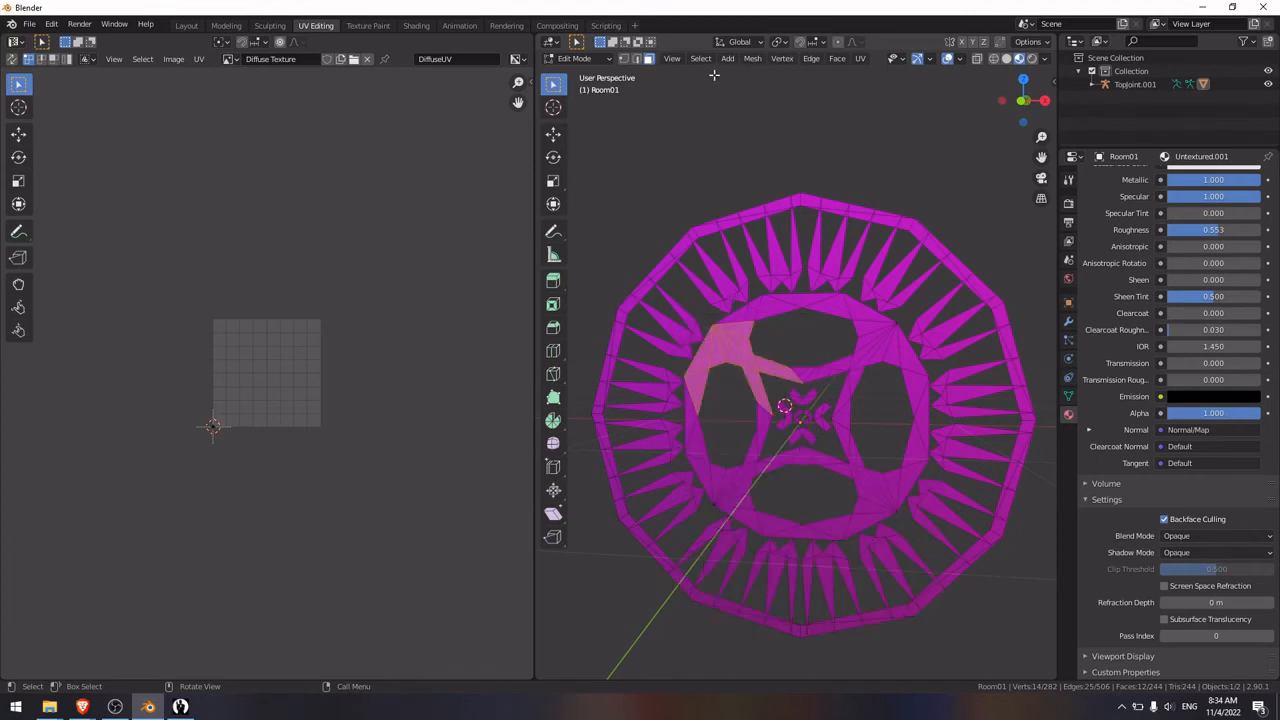
{"action": "left_click", "coordinate": [838, 59]}
{"action": "left_click", "coordinate": [753, 60]}
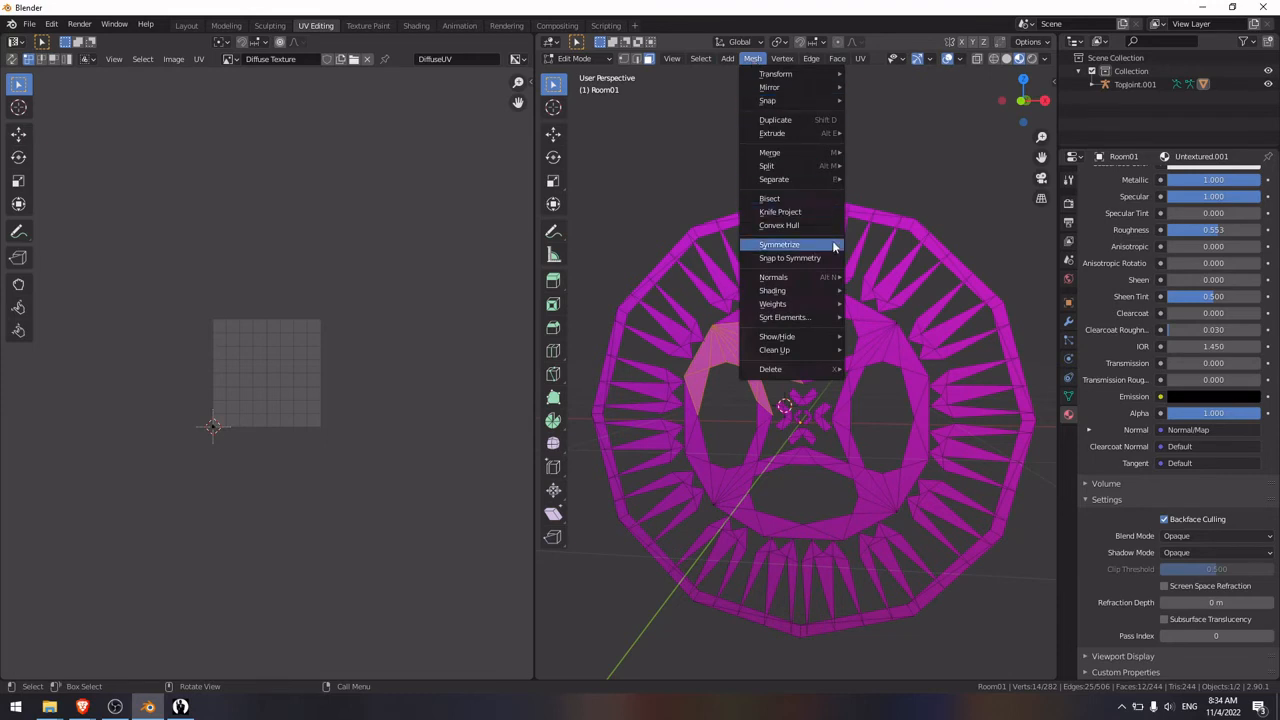
{"action": "mouse_move", "coordinate": [780, 277]}
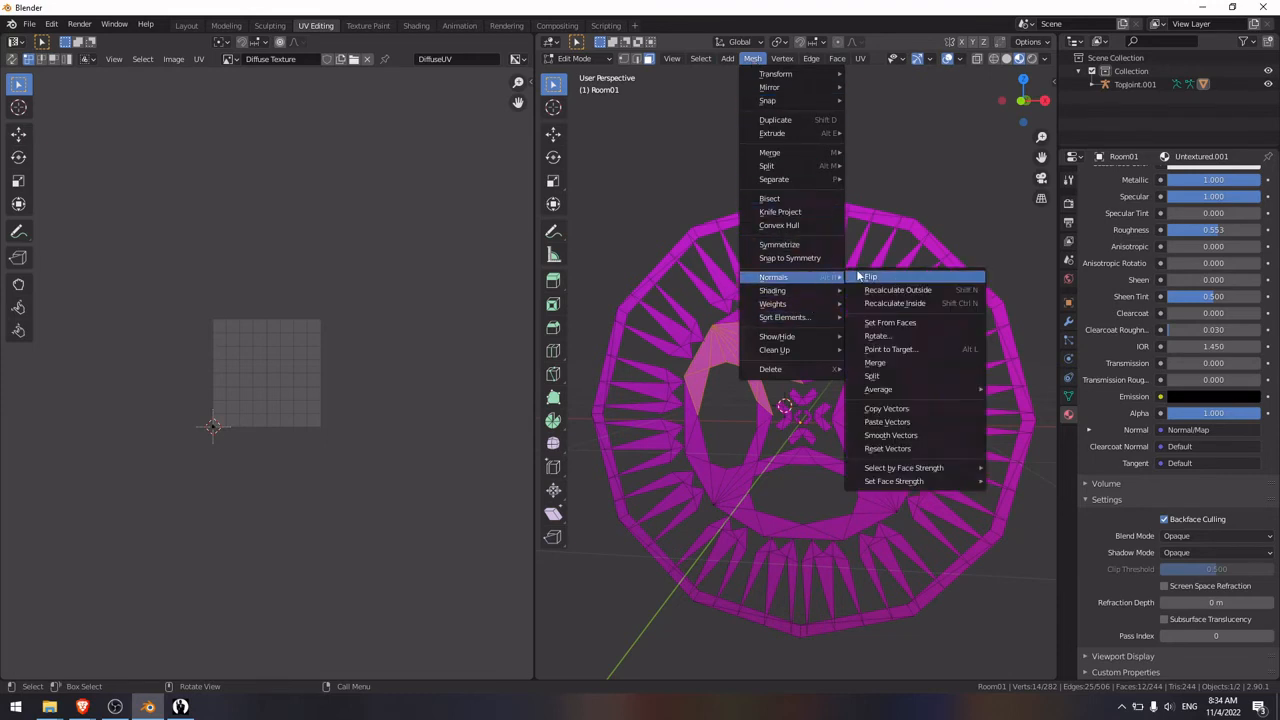
{"action": "left_click", "coordinate": [860, 277]}
{"action": "left_click", "coordinate": [930, 194]}
Step: Inspect the logo from both sides in Object Mode to compare the flipped faces with the rest
{"action": "middle_click_drag", "start_coordinate": [766, 404], "coordinate": [720, 360]}
{"action": "key", "text": "Tab"}
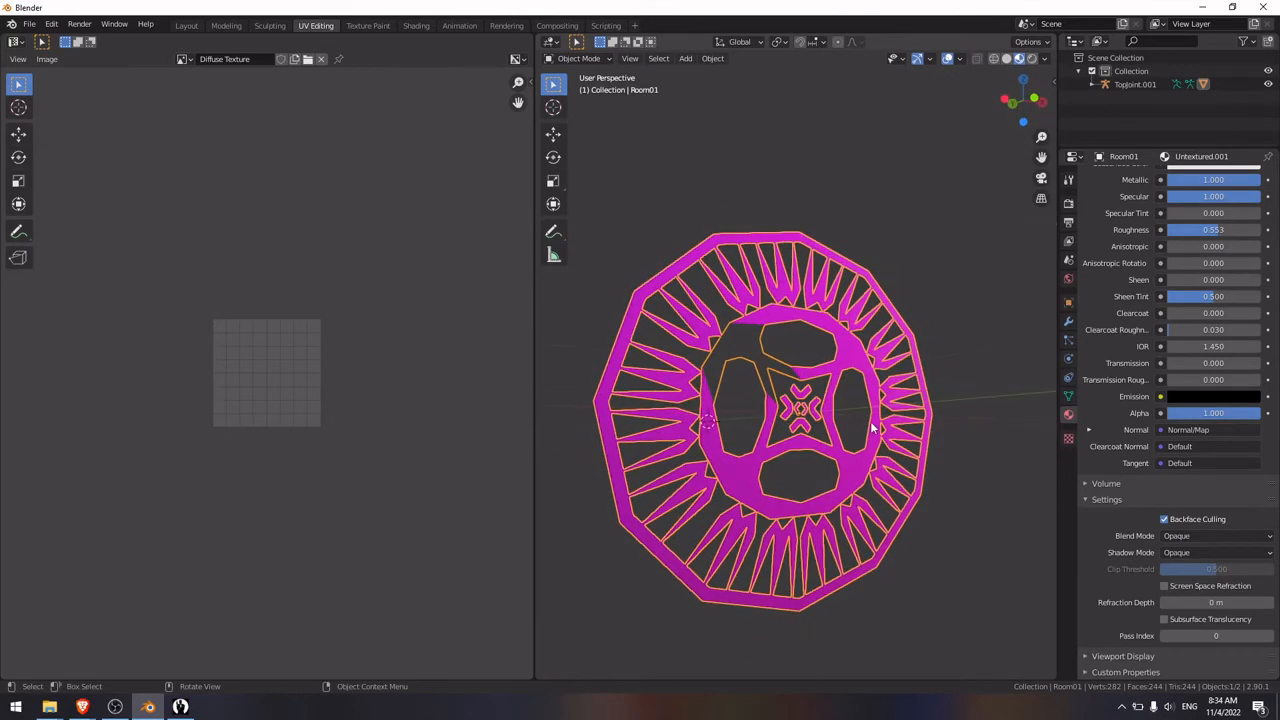
{"action": "left_click", "coordinate": [964, 368]}
{"action": "middle_click_drag", "start_coordinate": [964, 368], "coordinate": [613, 373]}
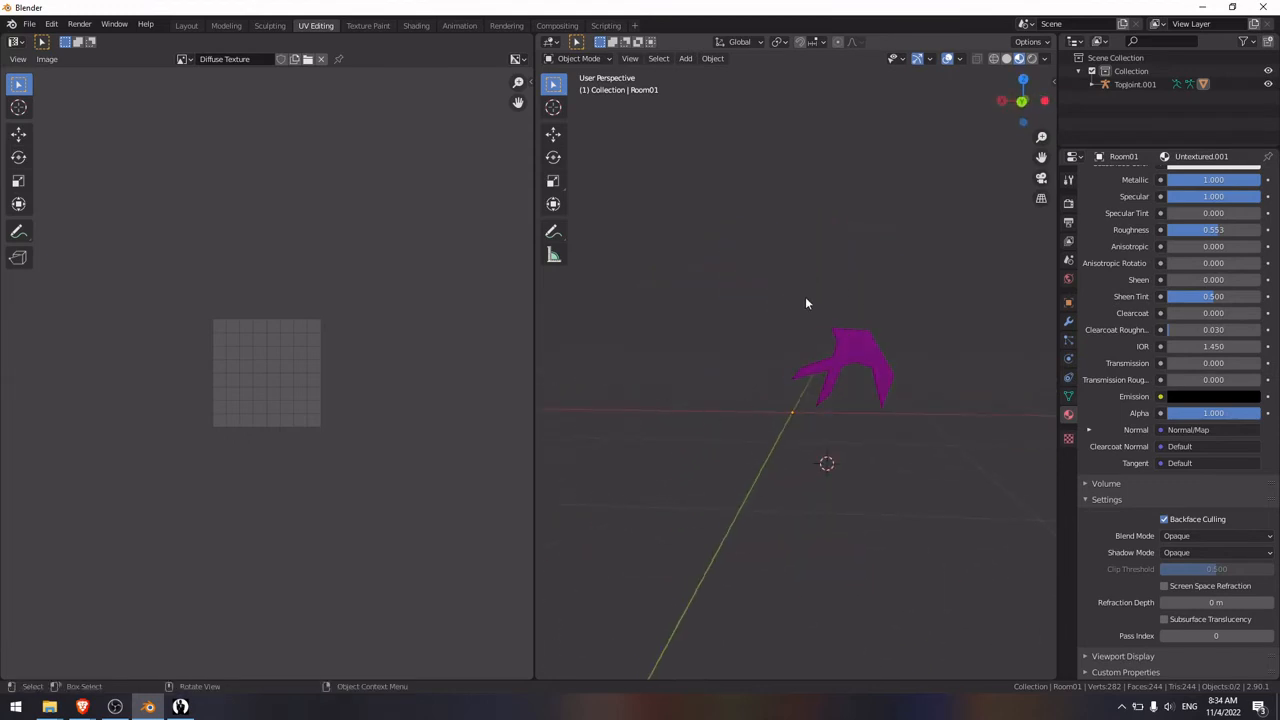
{"action": "middle_click_drag", "start_coordinate": [853, 384], "coordinate": [826, 450]}
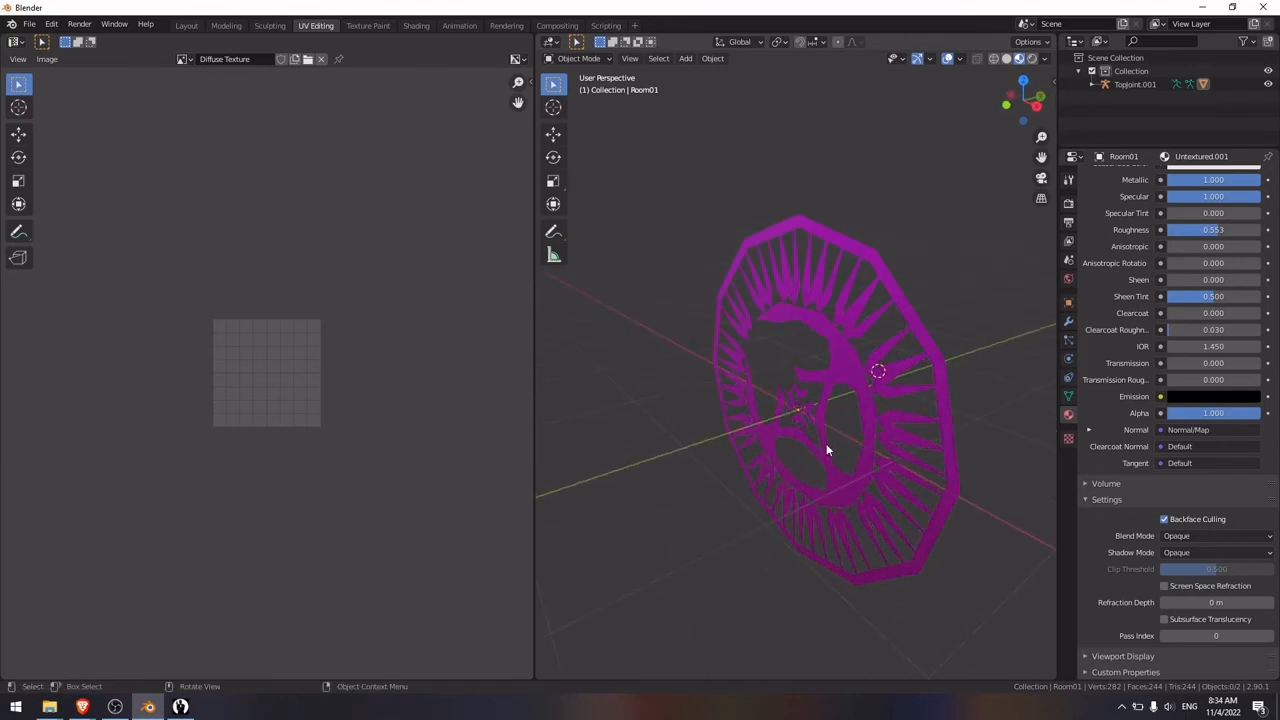
{"action": "middle_click_drag", "start_coordinate": [937, 368], "coordinate": [774, 350]}
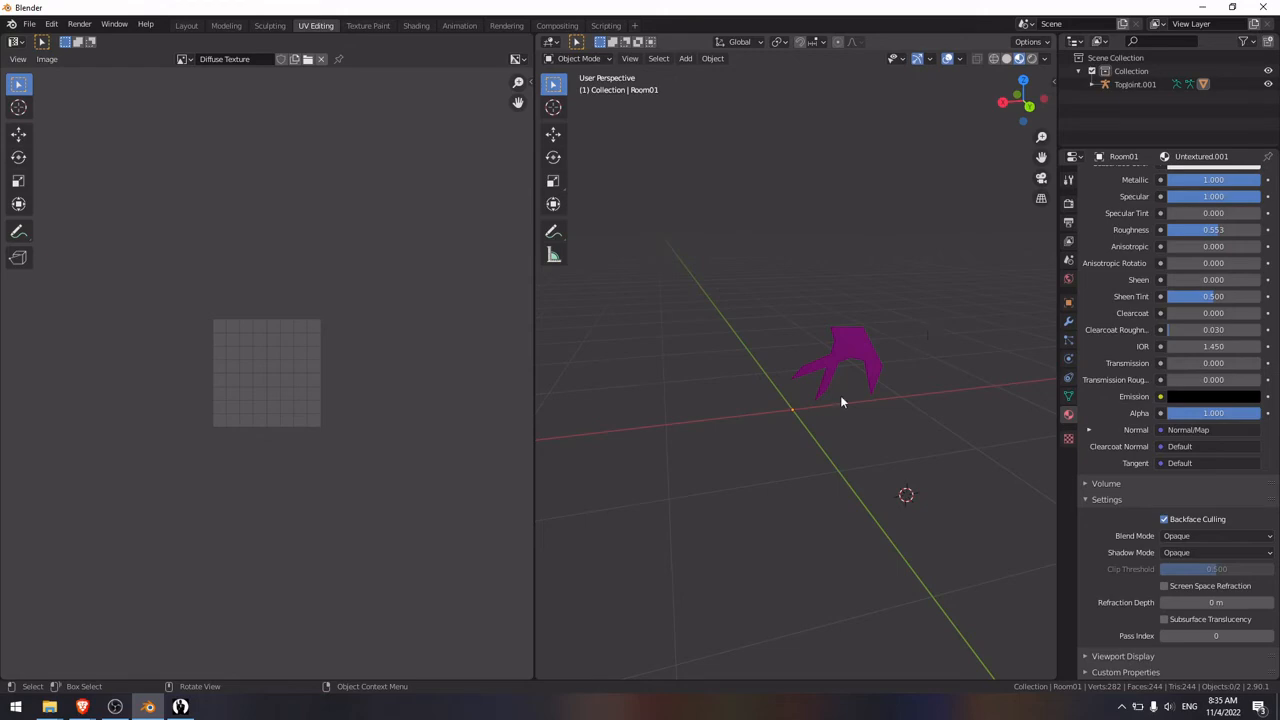
Step: Flip the normals of the inner ring's upper-left faces back to match the rest of the logo and clear the selection
{"action": "left_click", "coordinate": [833, 354]}
{"action": "key", "text": "KP_1"}
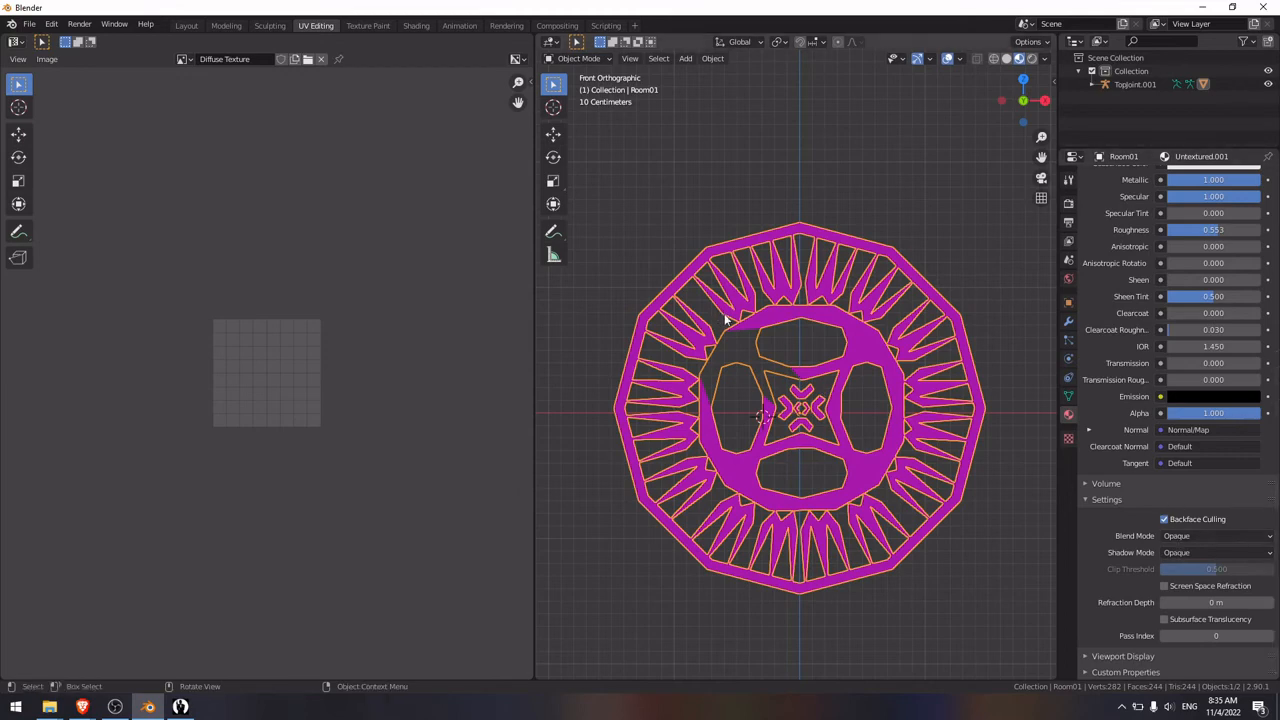
{"action": "scroll", "coordinate": [770, 357], "scroll_direction": "up", "scroll_amount": 4}
{"action": "key", "text": "Tab"}
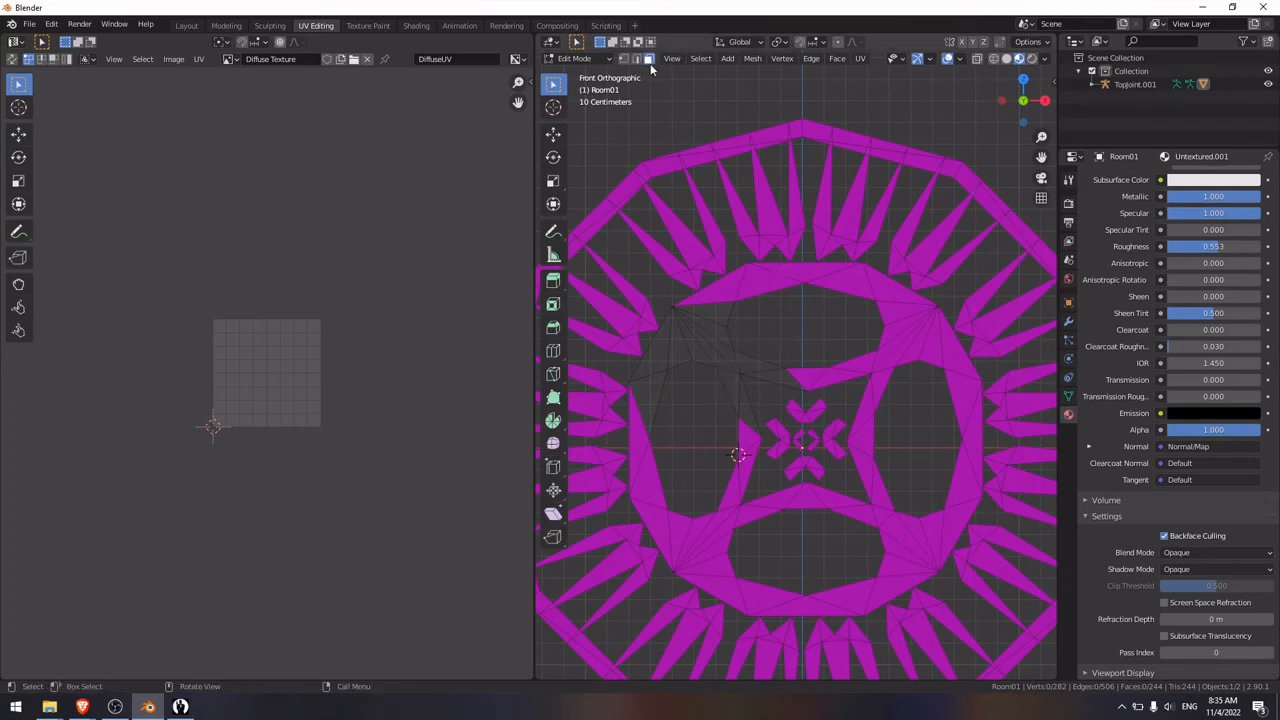
{"action": "key", "text": "c"}
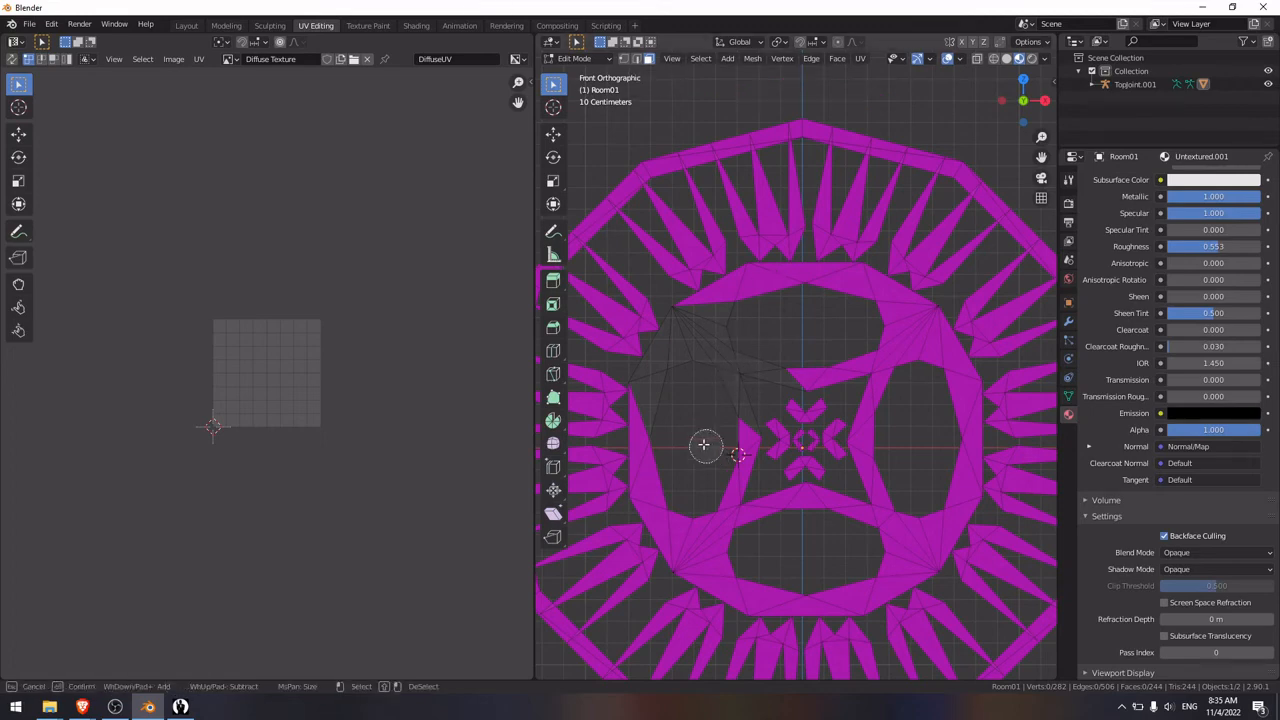
{"action": "mouse_move", "coordinate": [717, 358]}
{"action": "left_mouse_down"}
{"action": "mouse_move", "coordinate": [720, 334]}
{"action": "mouse_move", "coordinate": [660, 366]}
{"action": "mouse_move", "coordinate": [751, 377]}
{"action": "left_mouse_up"}
{"action": "right_click", "coordinate": [751, 377]}
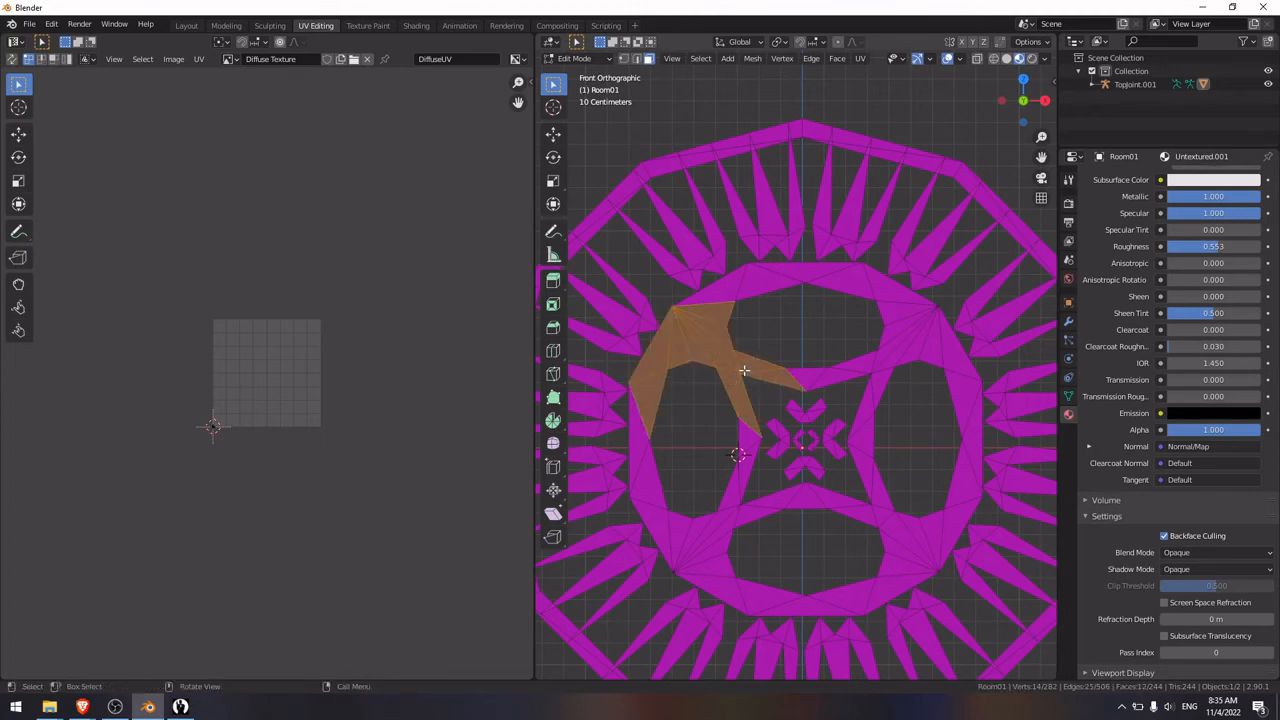
{"action": "left_click", "coordinate": [752, 59]}
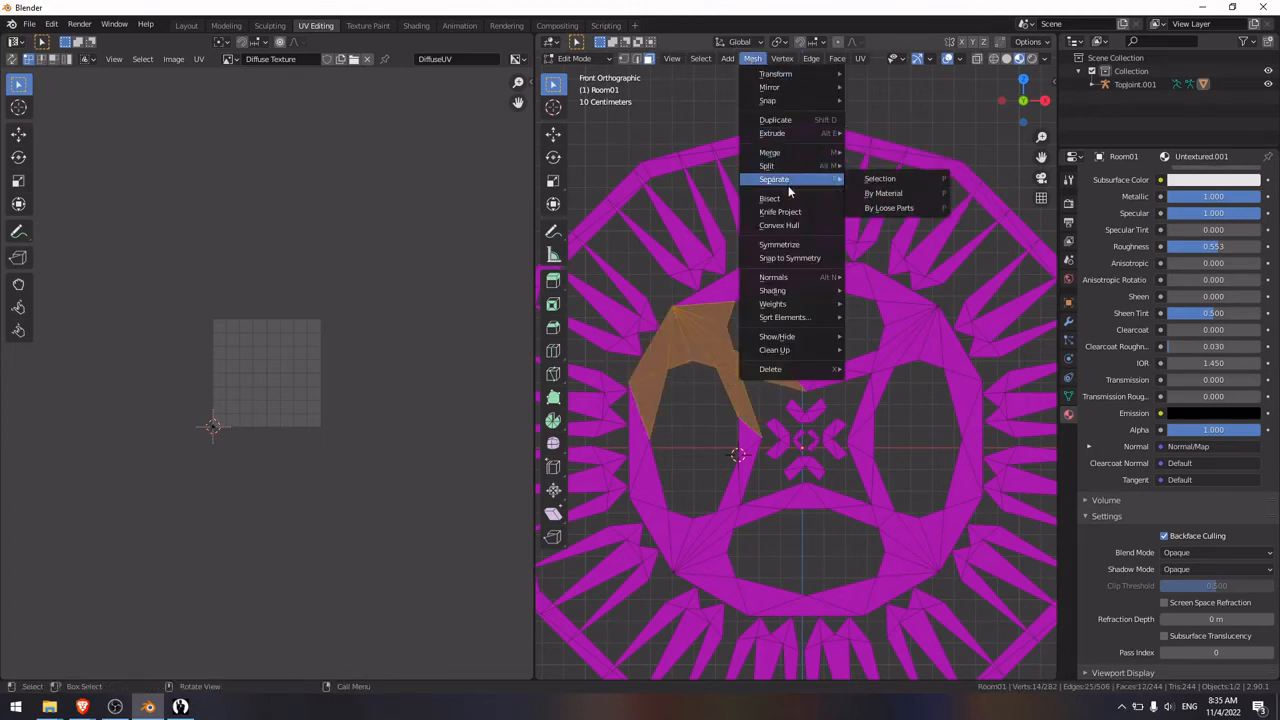
{"action": "mouse_move", "coordinate": [800, 277]}
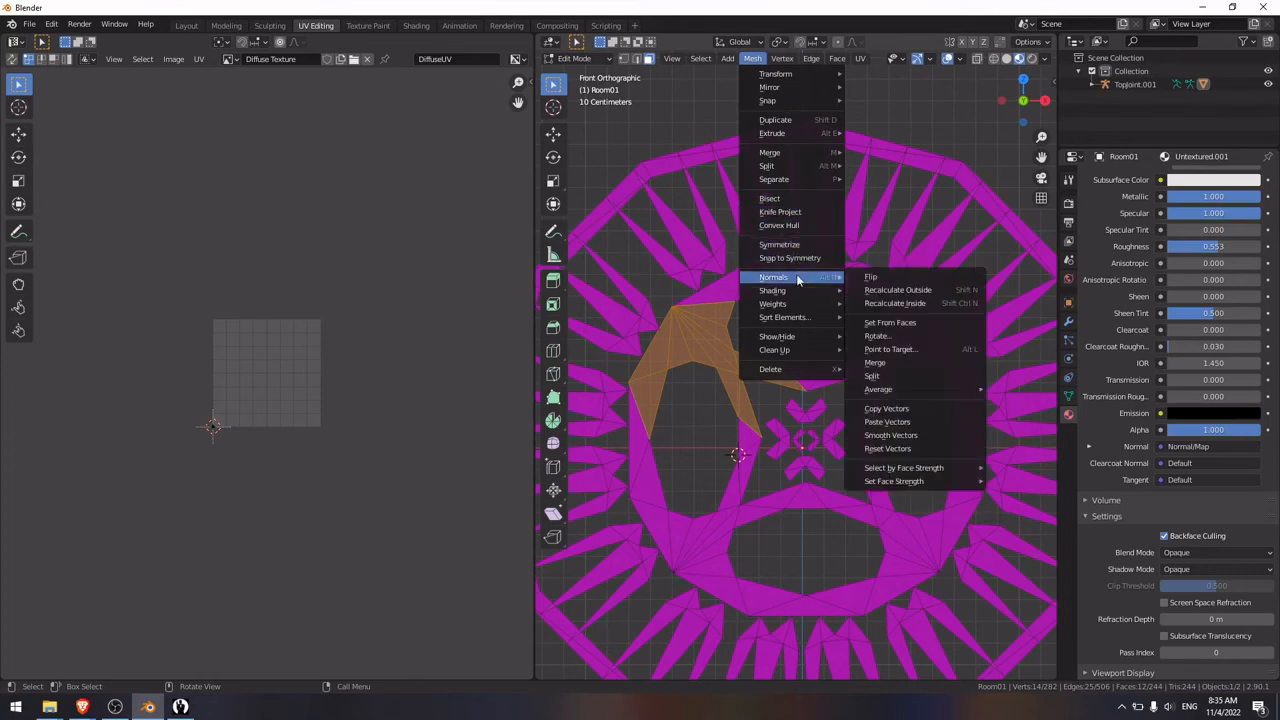
{"action": "left_click", "coordinate": [866, 280]}
{"action": "key", "text": "alt+a"}
{"action": "scroll", "coordinate": [780, 310], "scroll_direction": "down", "scroll_amount": 3}
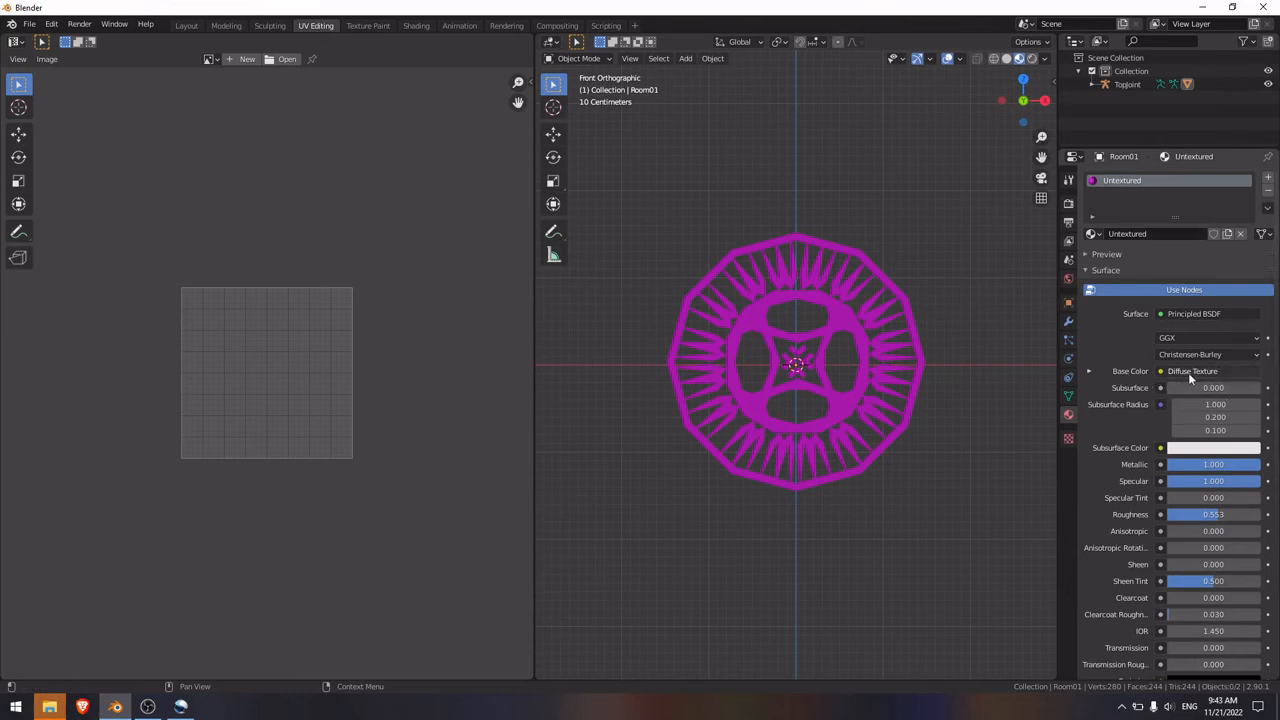
Step: Remove the Untextured material from the logo mesh and assign a new material in its place
{"action": "left_click", "coordinate": [897, 327]}
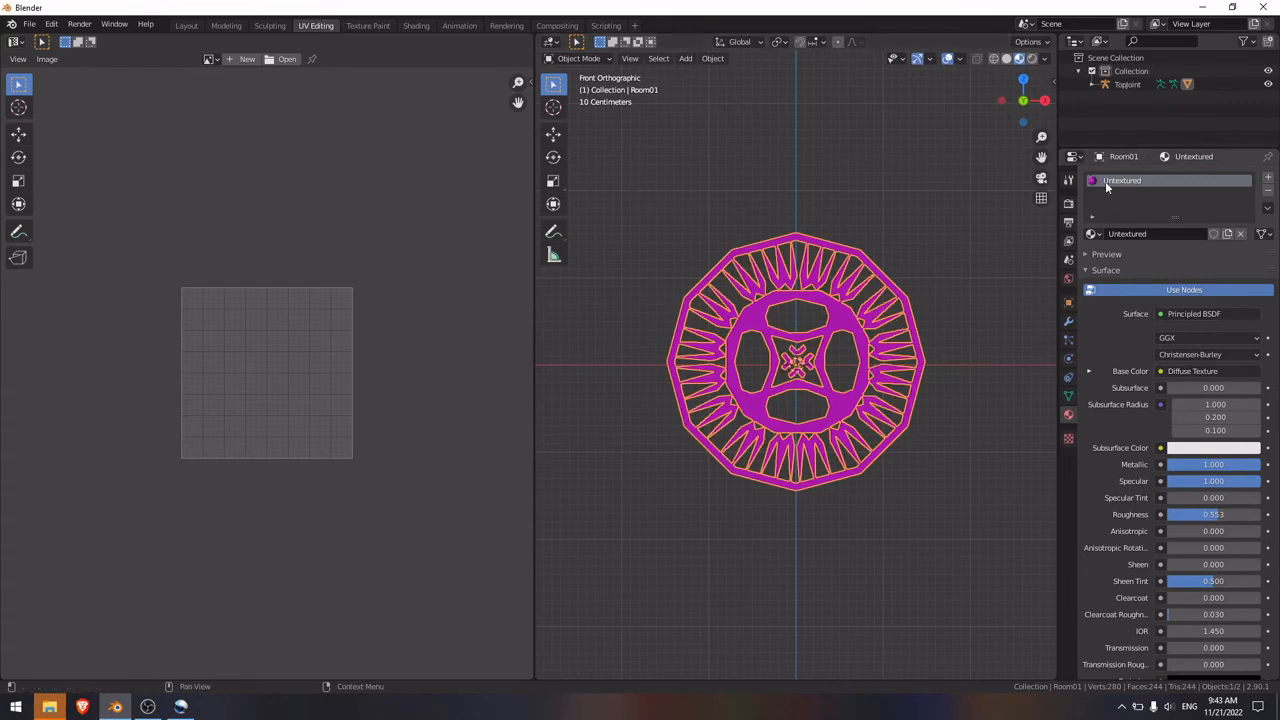
{"action": "left_click", "coordinate": [1268, 190]}
{"action": "left_click", "coordinate": [1213, 233]}
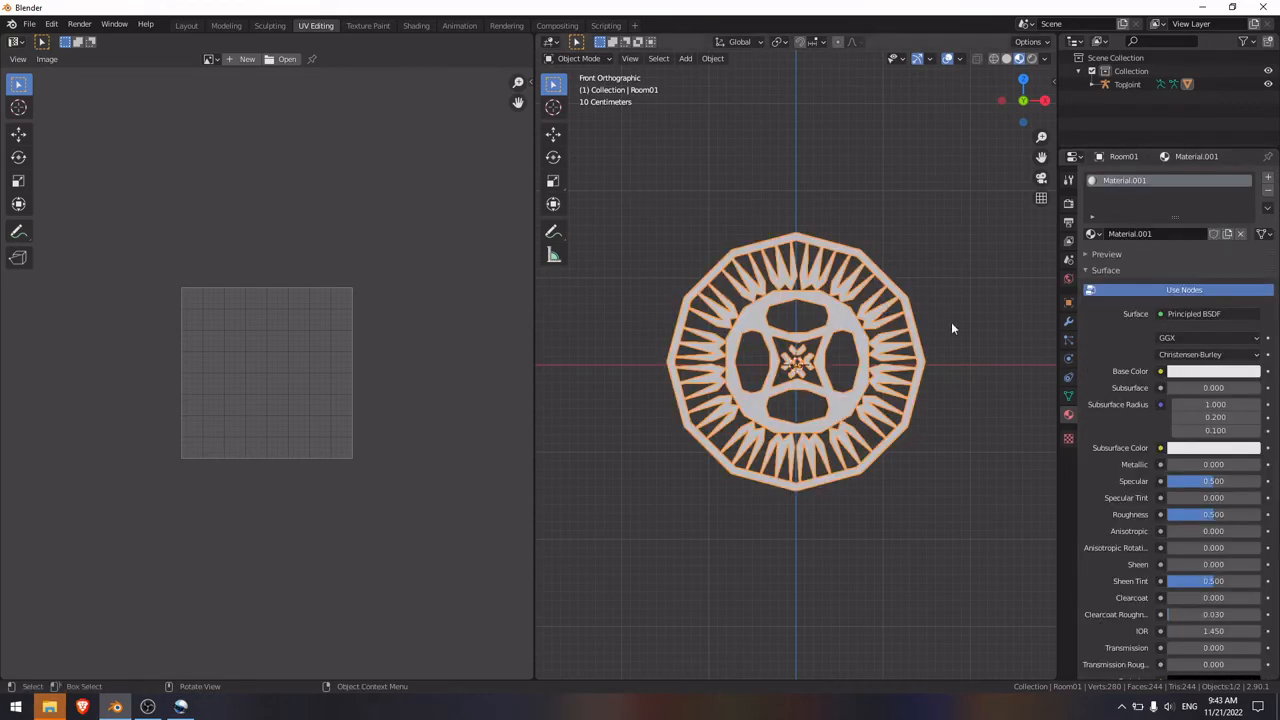
Step: Set the new material's base color to pure white, hex FFFFFF
{"action": "left_click", "coordinate": [1216, 373]}
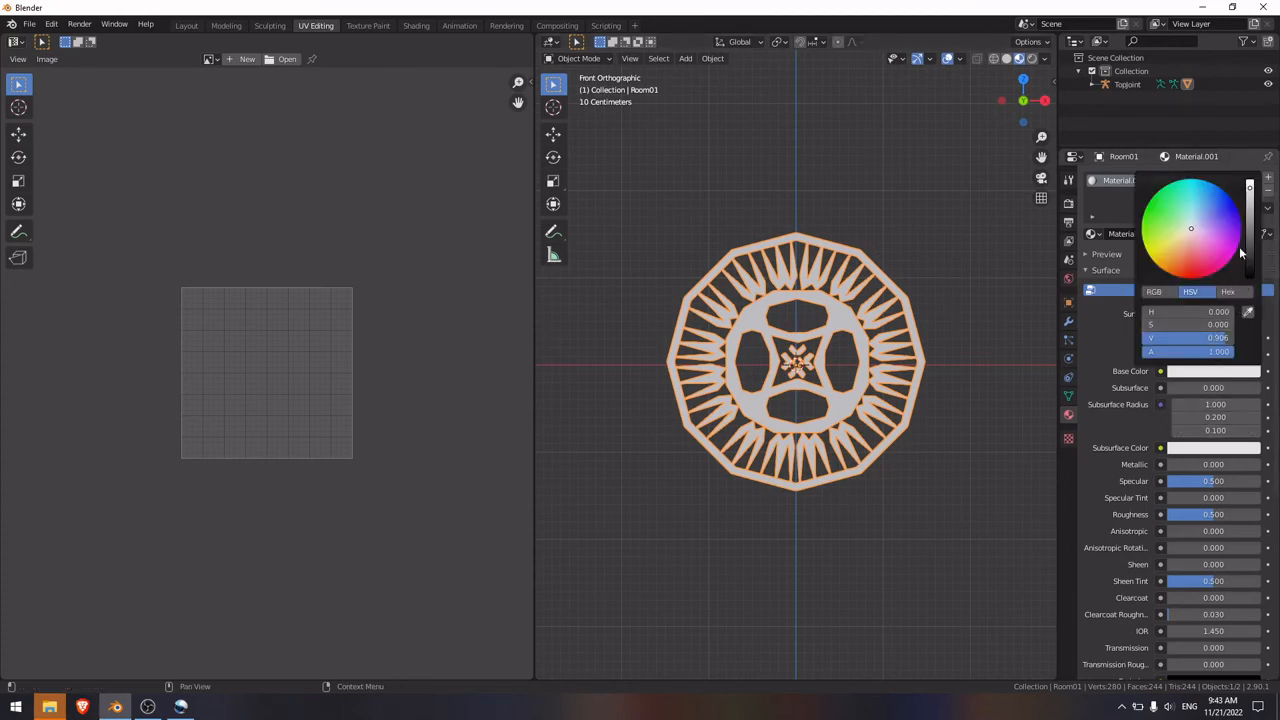
{"action": "left_click", "coordinate": [1228, 291]}
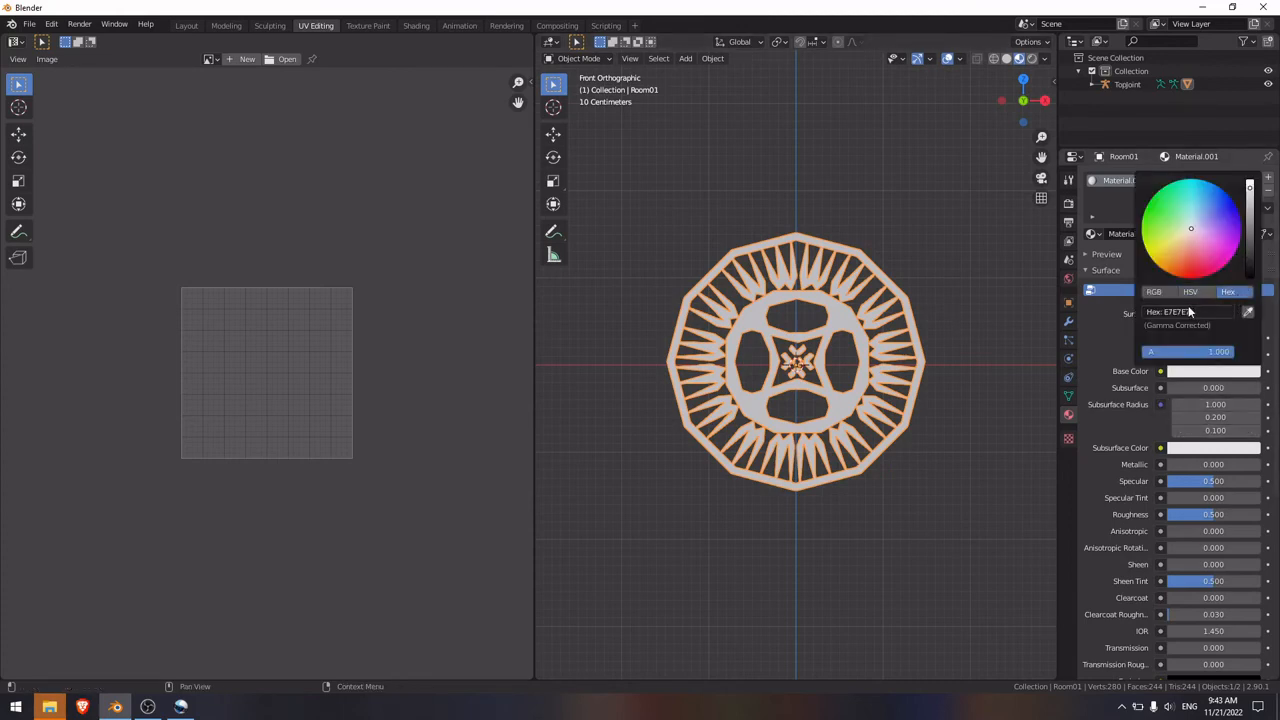
{"action": "left_click", "coordinate": [1250, 185]}
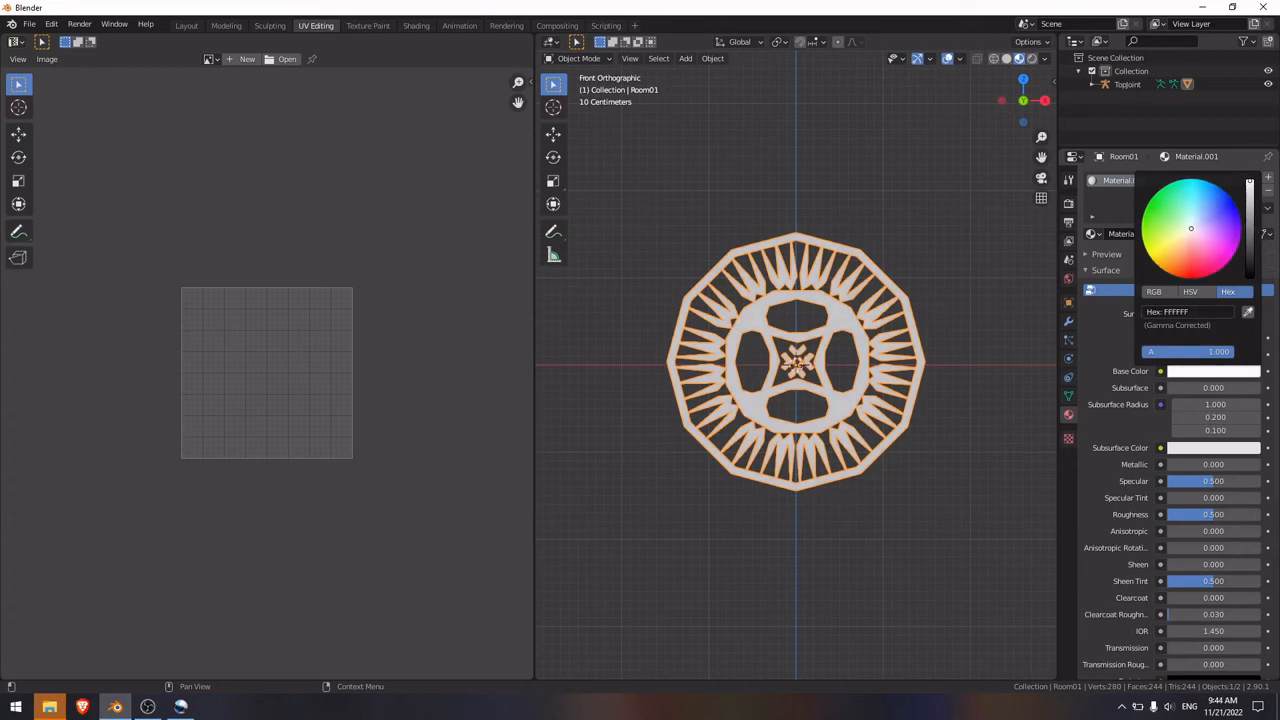
{"action": "left_click", "coordinate": [1105, 337]}
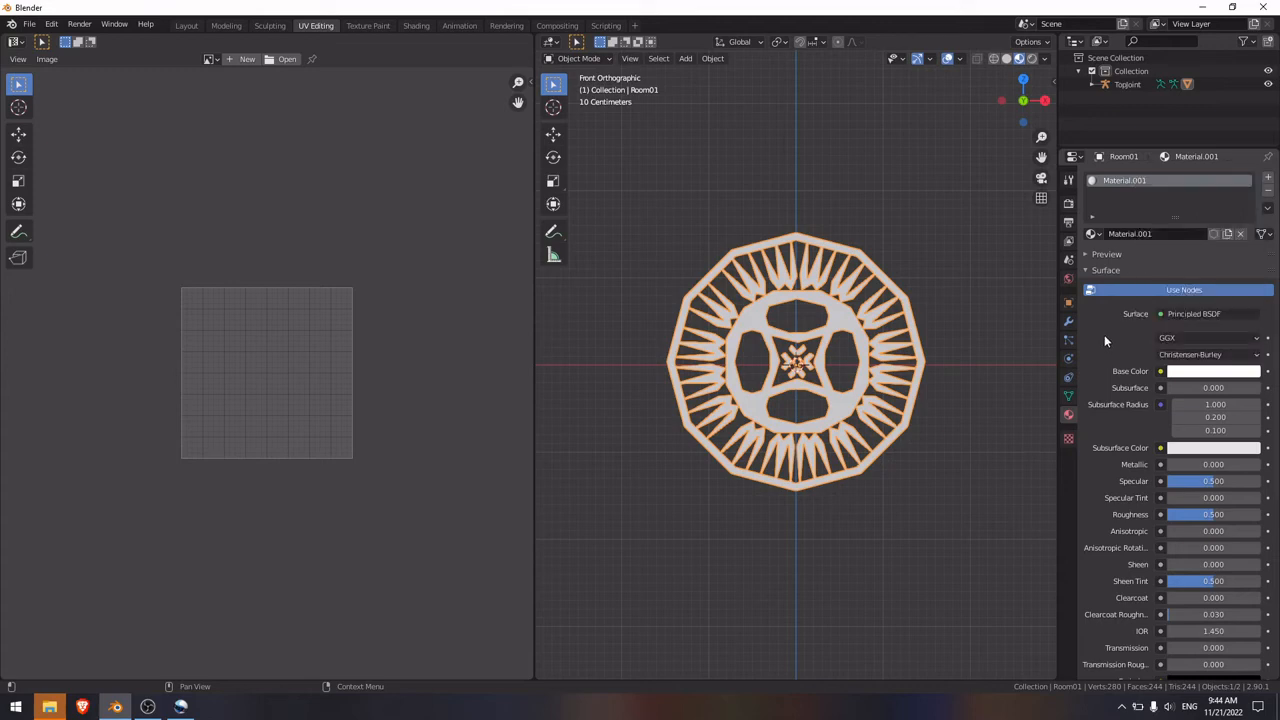
Step: Set both the metallic and specular values of the logo's new material to 1
{"action": "left_click_drag", "start_coordinate": [1178, 464], "coordinate": [1260, 464]}
{"action": "left_click", "coordinate": [1190, 483]}
{"action": "type", "text": "1"}
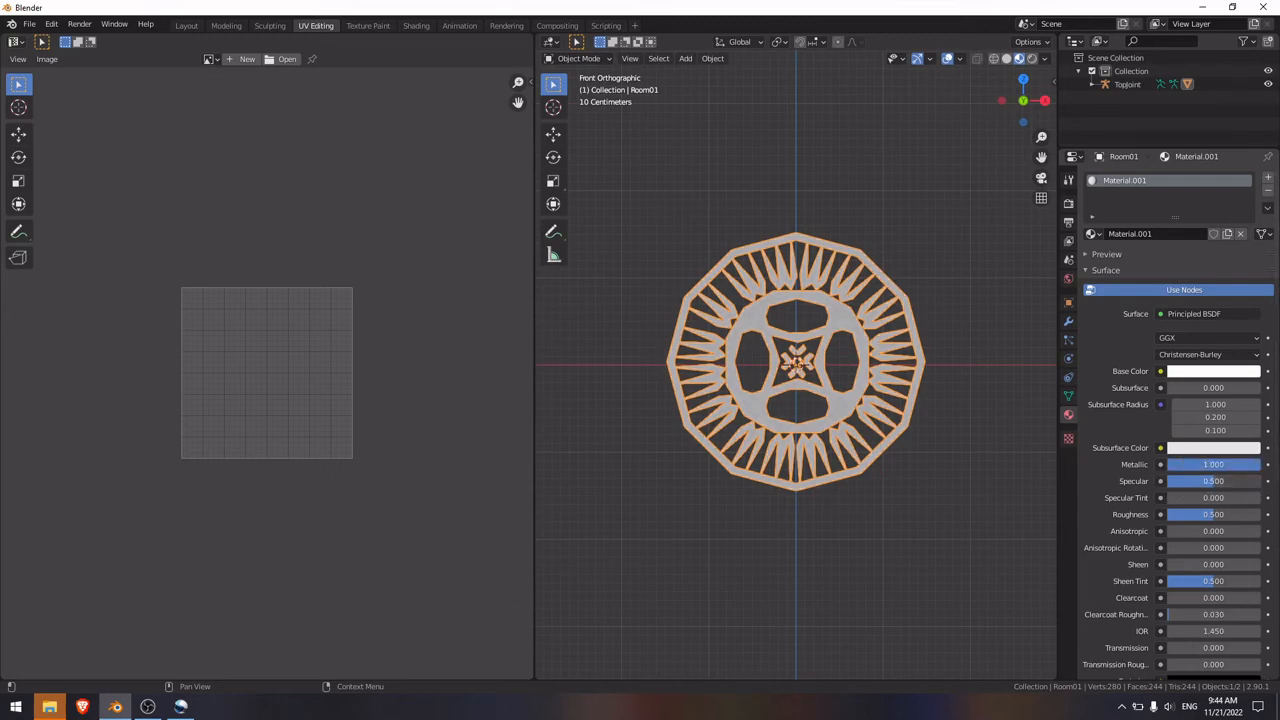
{"action": "key", "text": "Return"}
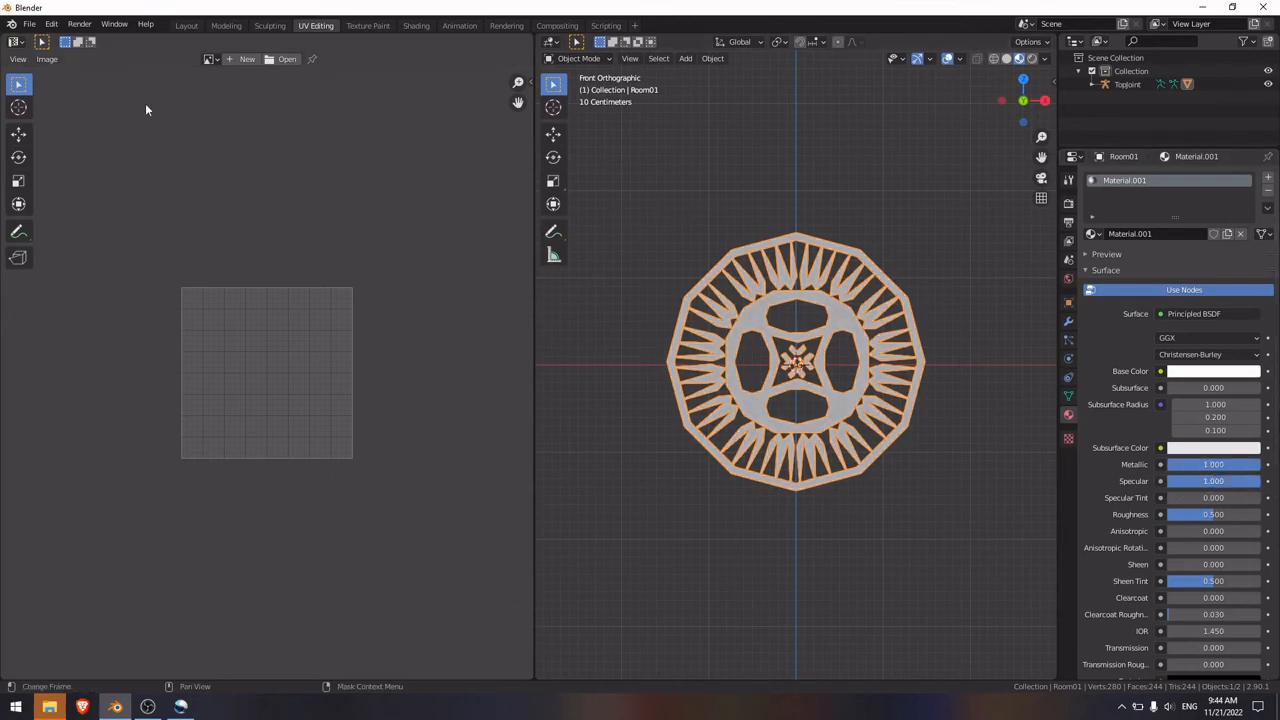
Step: Set up an FBX export of the logo that overwrites FranchiseLogoout2.fbx in the assets folder
{"action": "left_click", "coordinate": [29, 23]}
{"action": "mouse_move", "coordinate": [117, 220]}
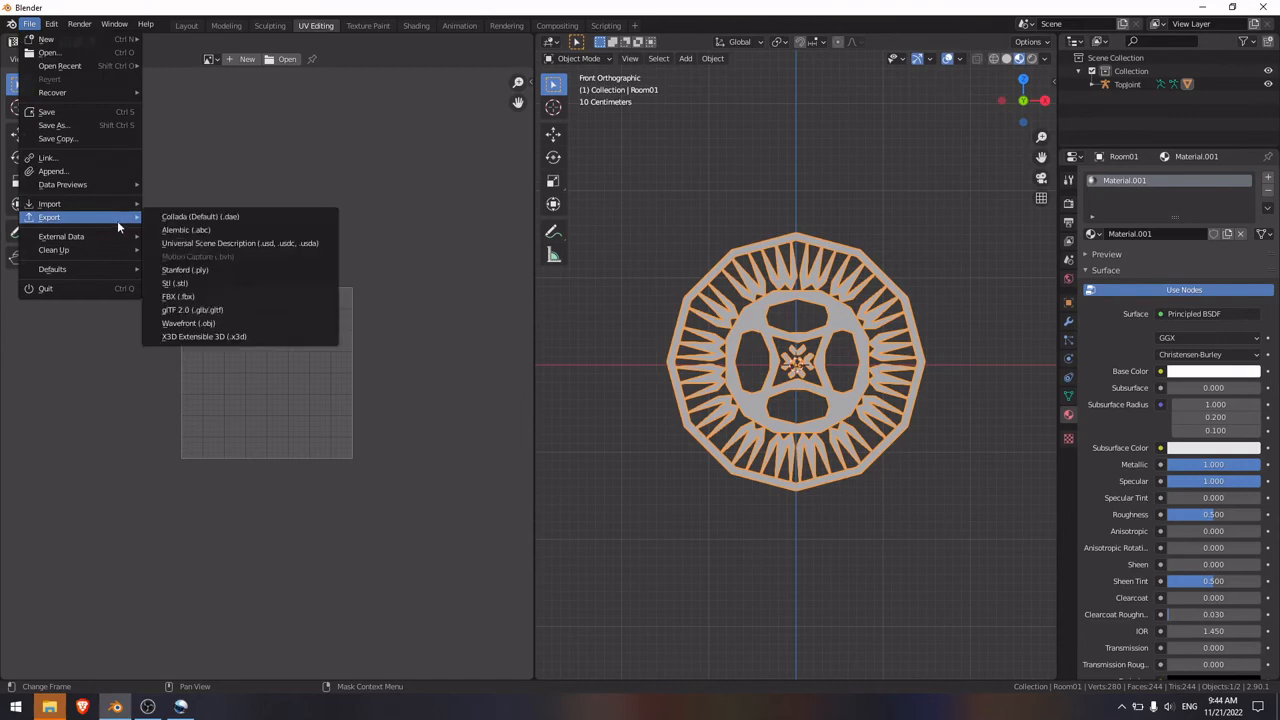
{"action": "left_click", "coordinate": [208, 297]}
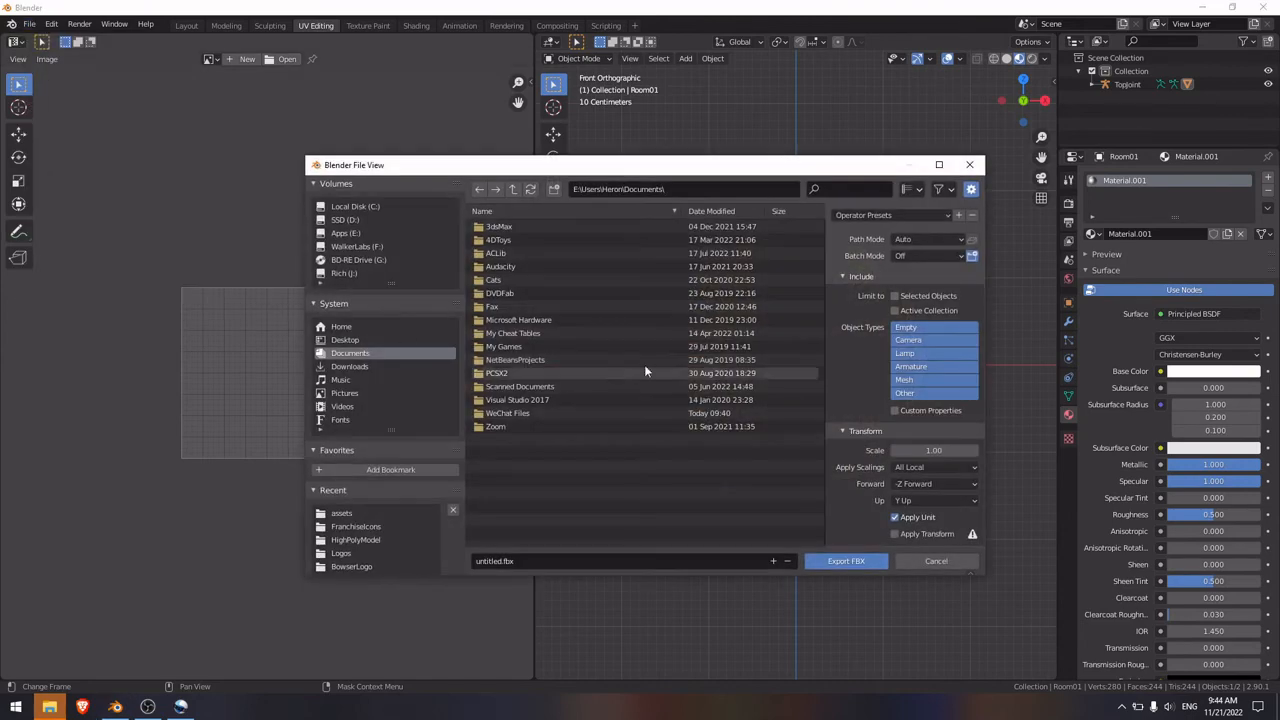
{"action": "left_click", "coordinate": [349, 514]}
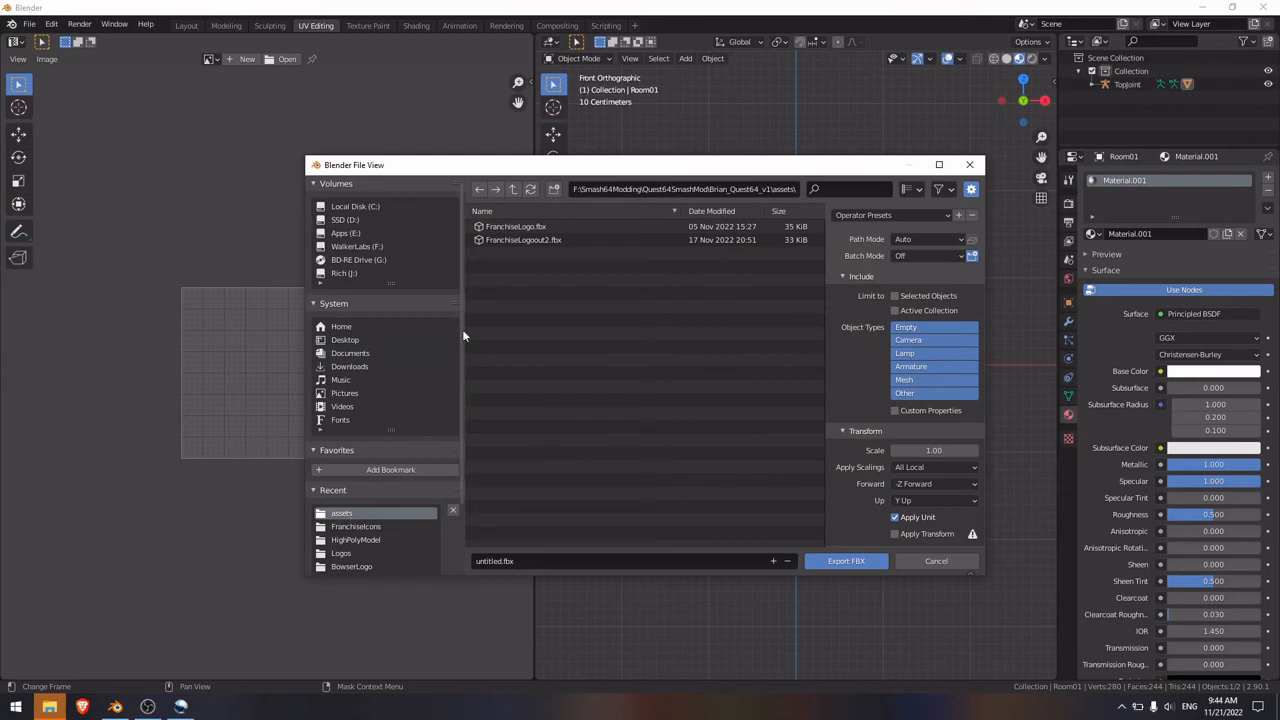
{"action": "left_click", "coordinate": [542, 239]}
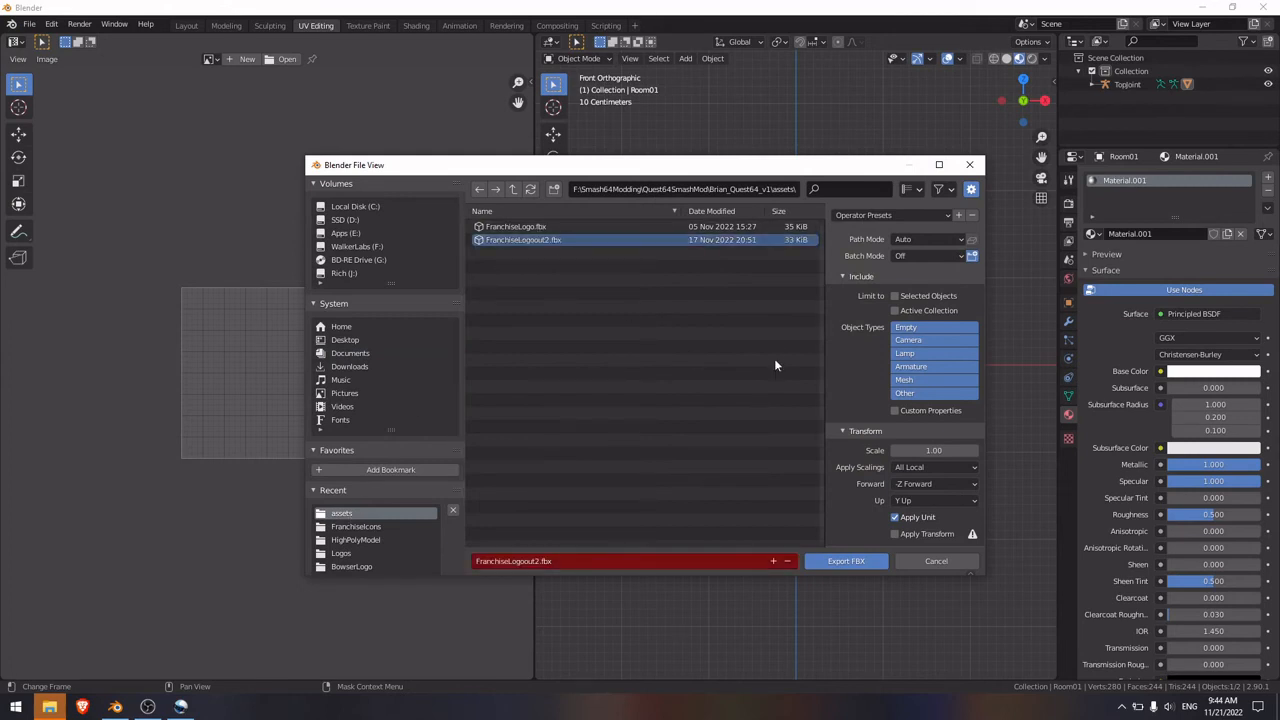
Step: Expand the armature export options, turn off Bake Animation and export the FBX
{"action": "scroll", "coordinate": [880, 490], "scroll_direction": "down", "scroll_amount": 2}
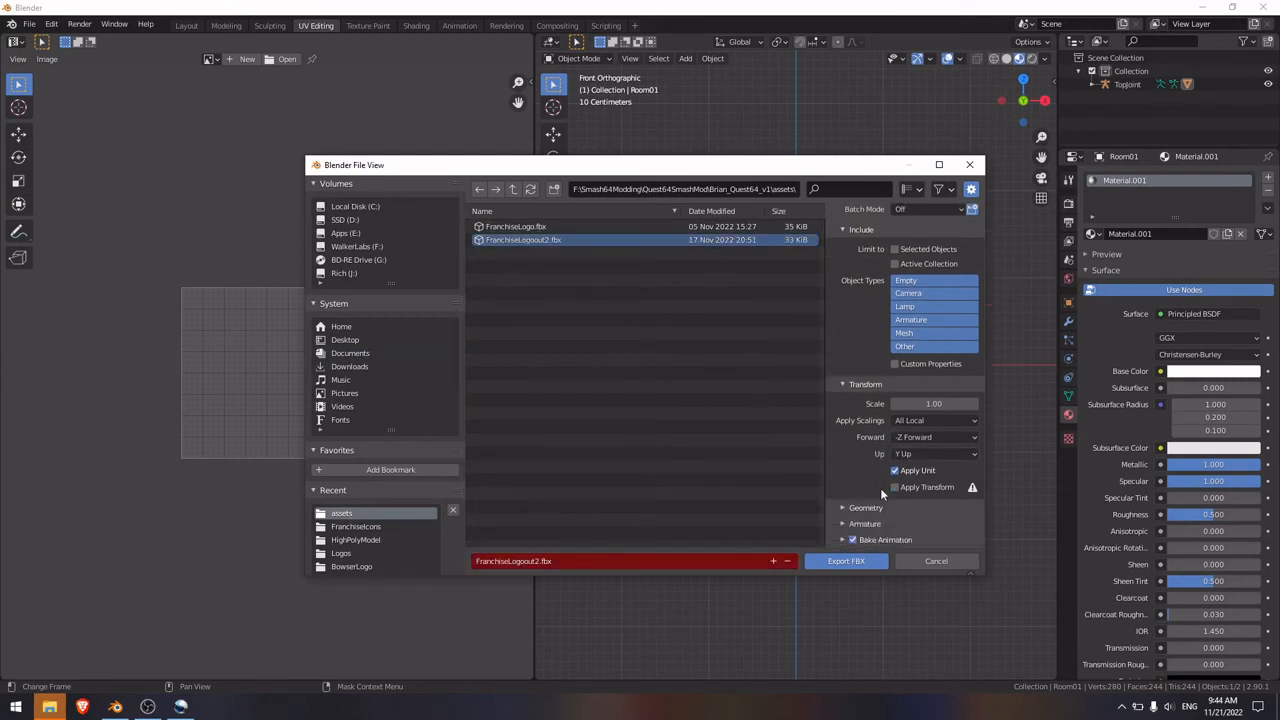
{"action": "left_click", "coordinate": [842, 524]}
{"action": "scroll", "coordinate": [861, 523], "scroll_direction": "down", "scroll_amount": 4}
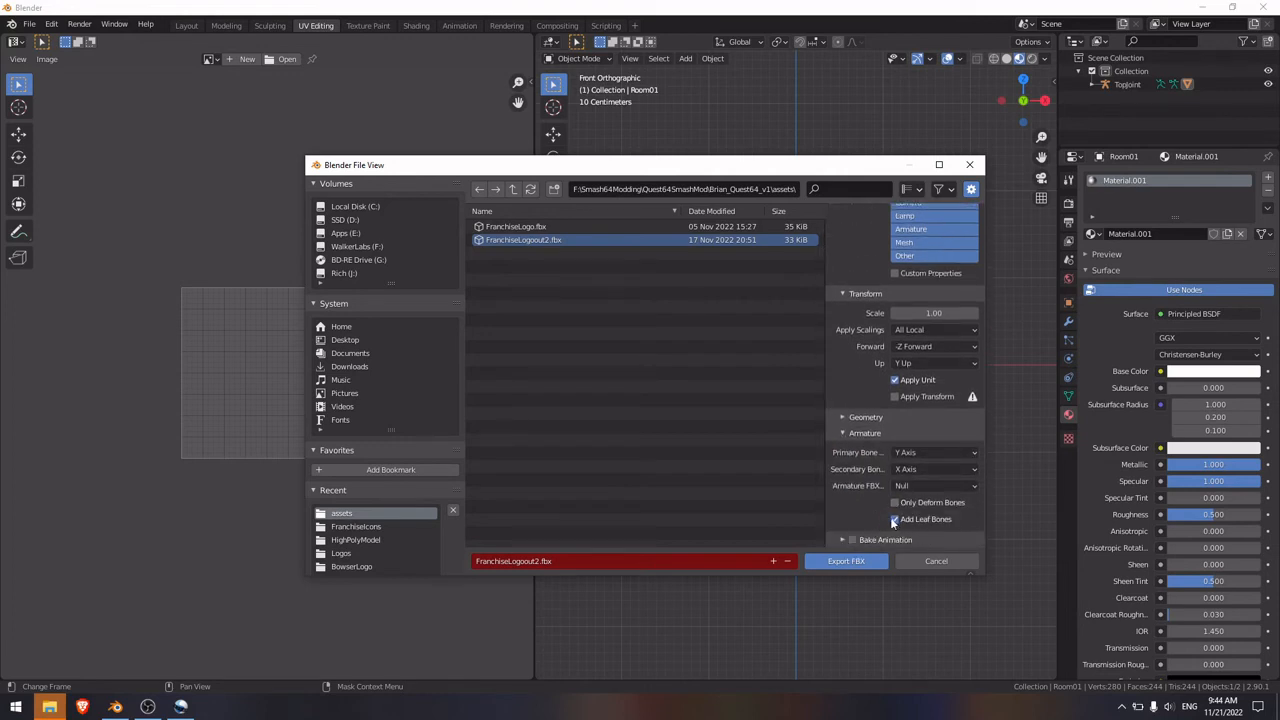
{"action": "left_click", "coordinate": [858, 563]}
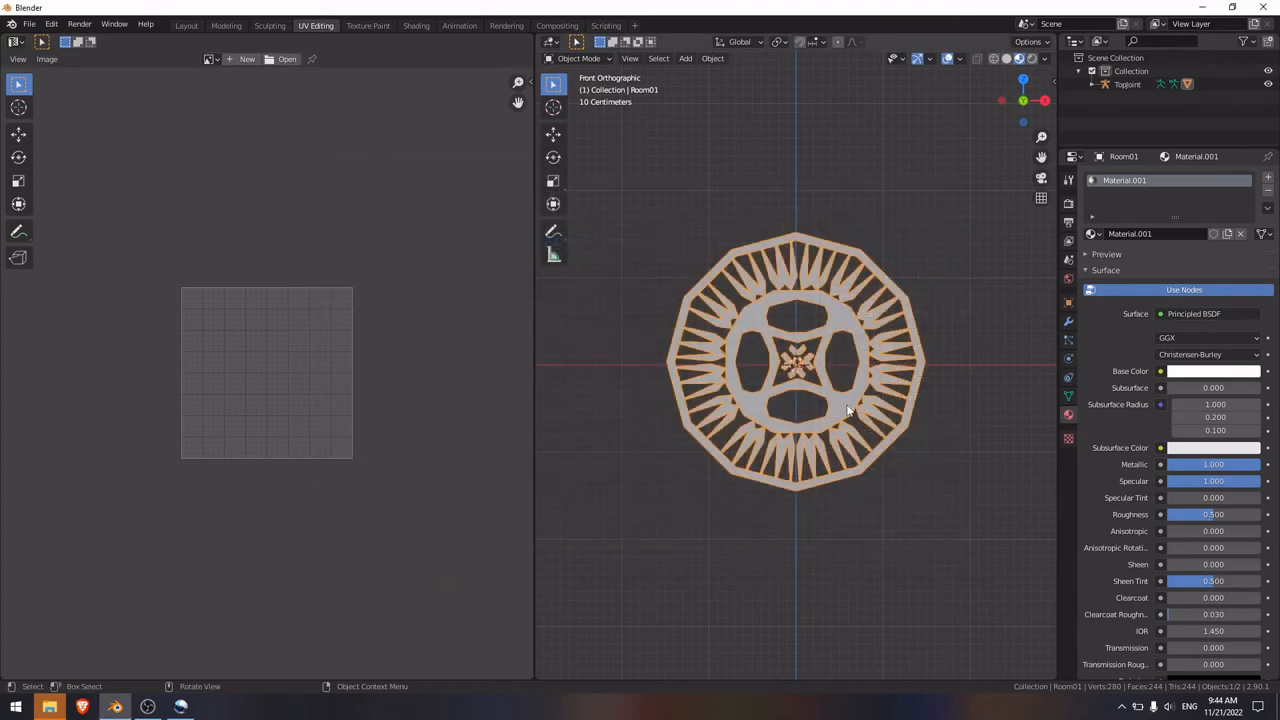
Step: Launch GoldenEditor and switch its editor game to Super Smash Bros
{"action": "left_click", "coordinate": [15, 707]}
{"action": "type", "text": "gol"}
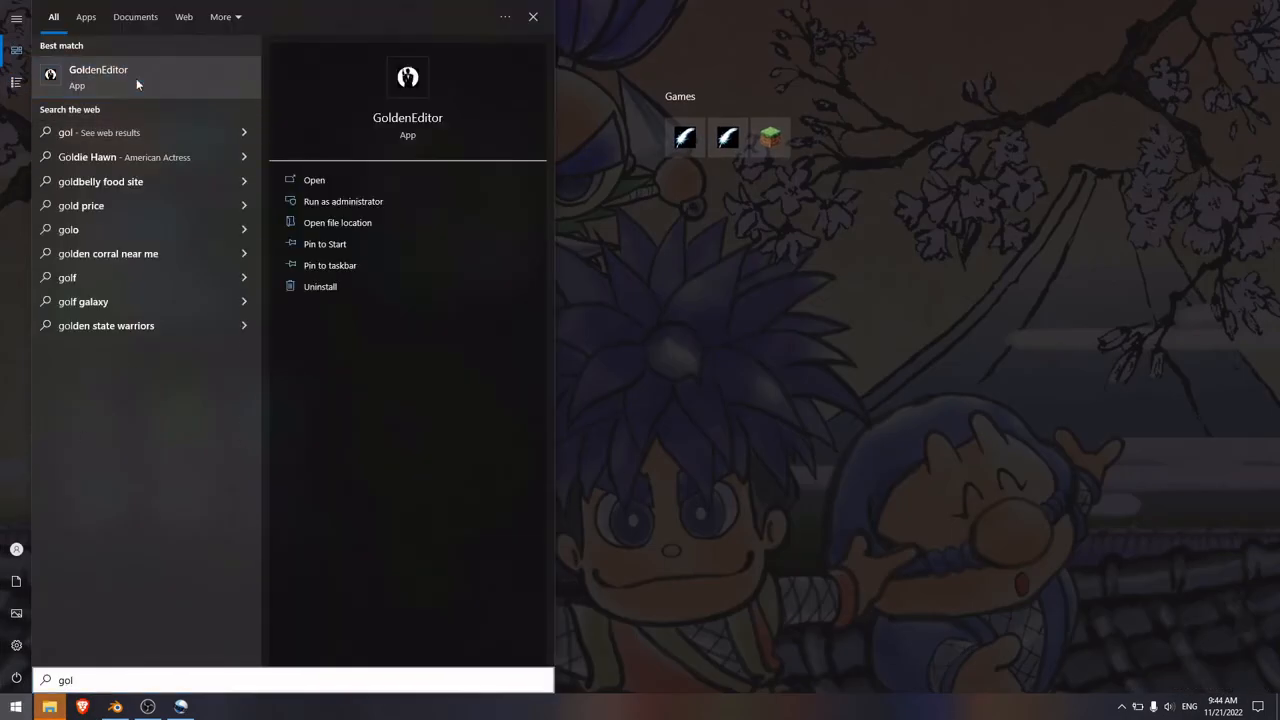
{"action": "left_click", "coordinate": [136, 78]}
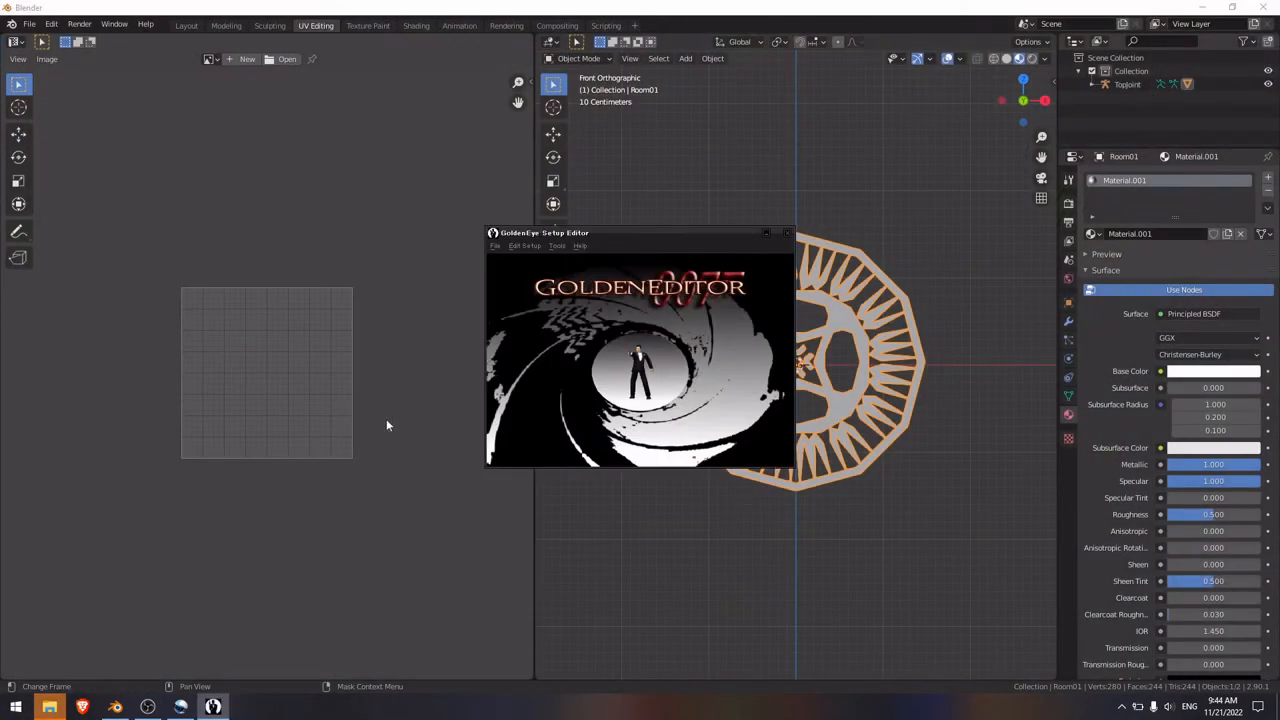
{"action": "left_click", "coordinate": [556, 245]}
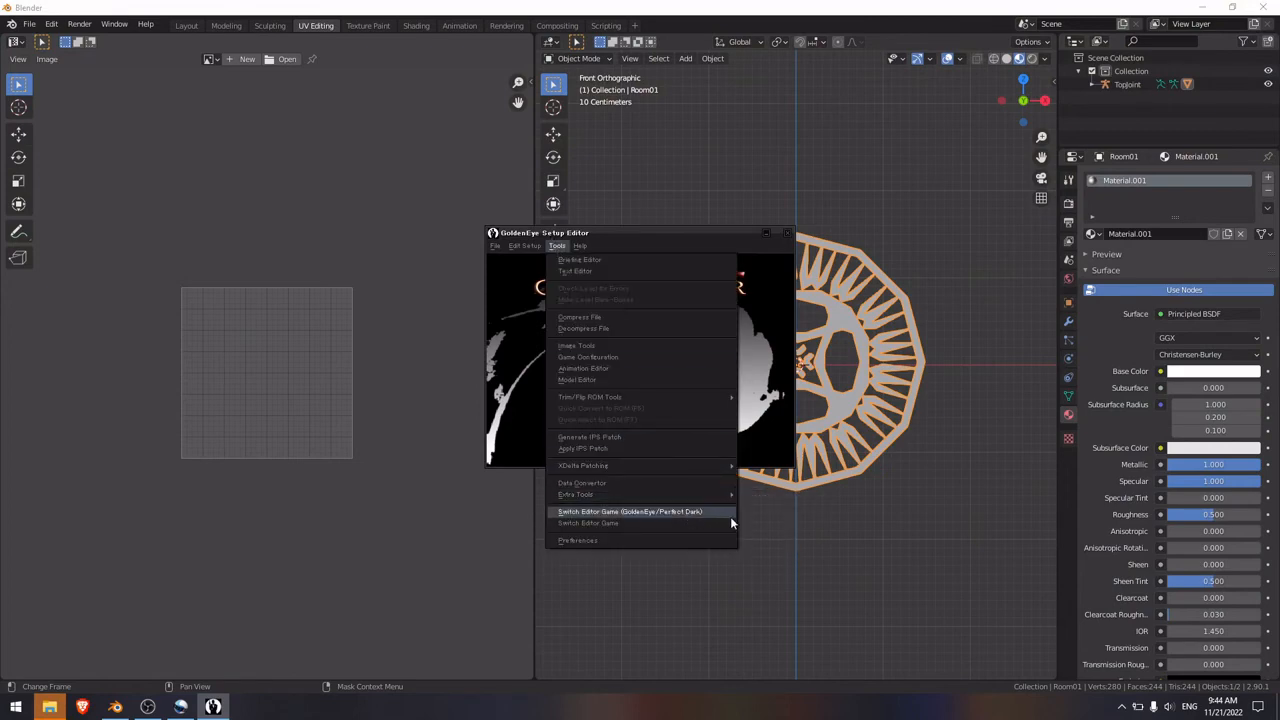
{"action": "mouse_move", "coordinate": [722, 523]}
{"action": "left_click", "coordinate": [784, 603]}
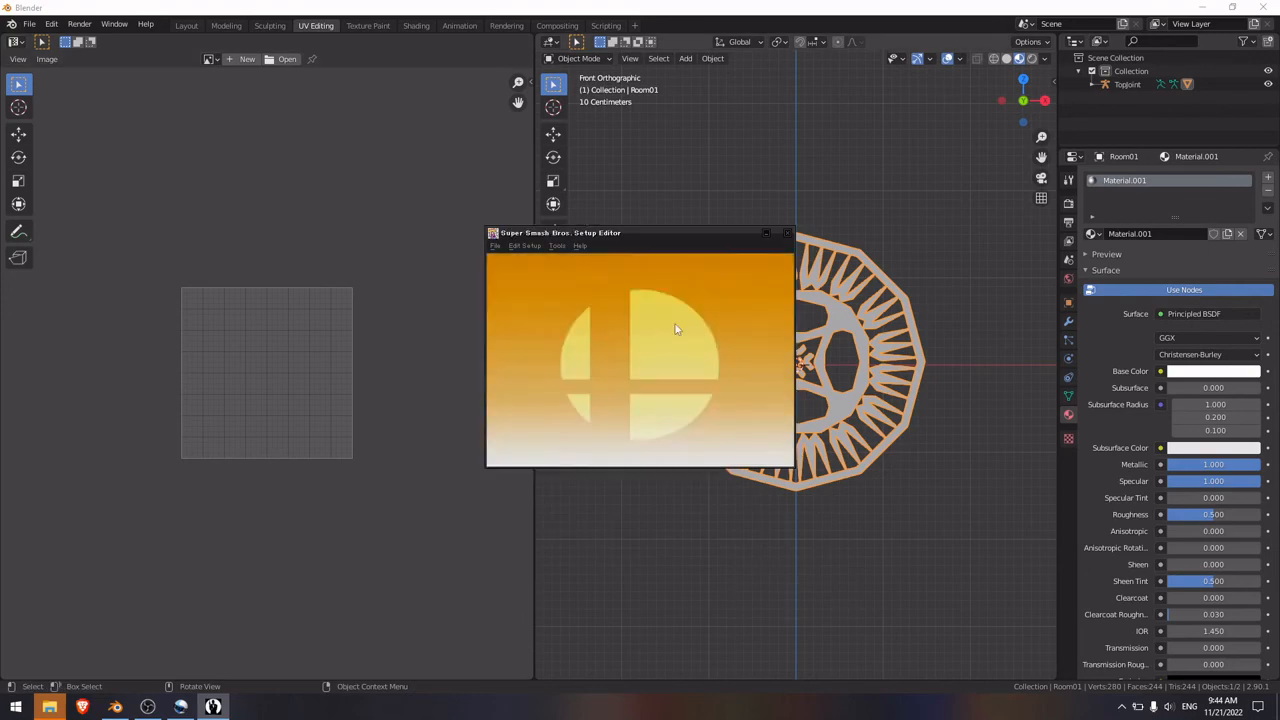
Step: Open the Model Editor and load the End Screen Logos Object for editing
{"action": "left_click", "coordinate": [563, 246]}
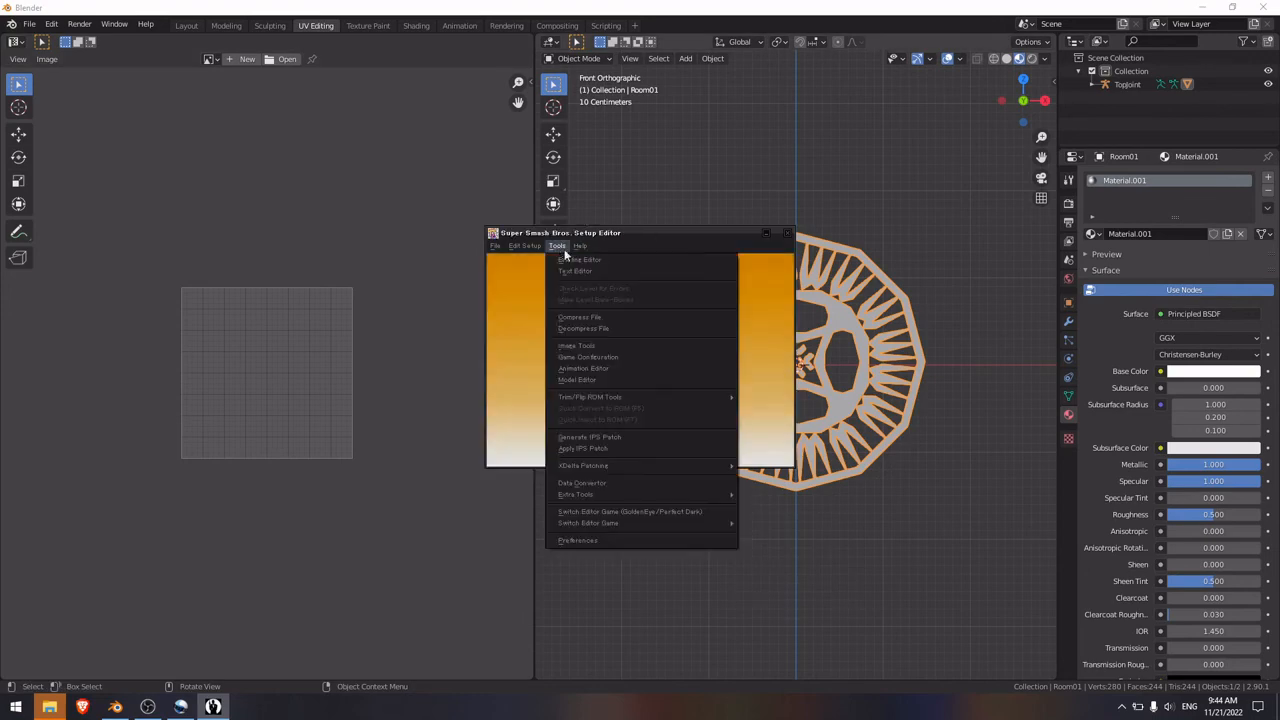
{"action": "left_click", "coordinate": [597, 378]}
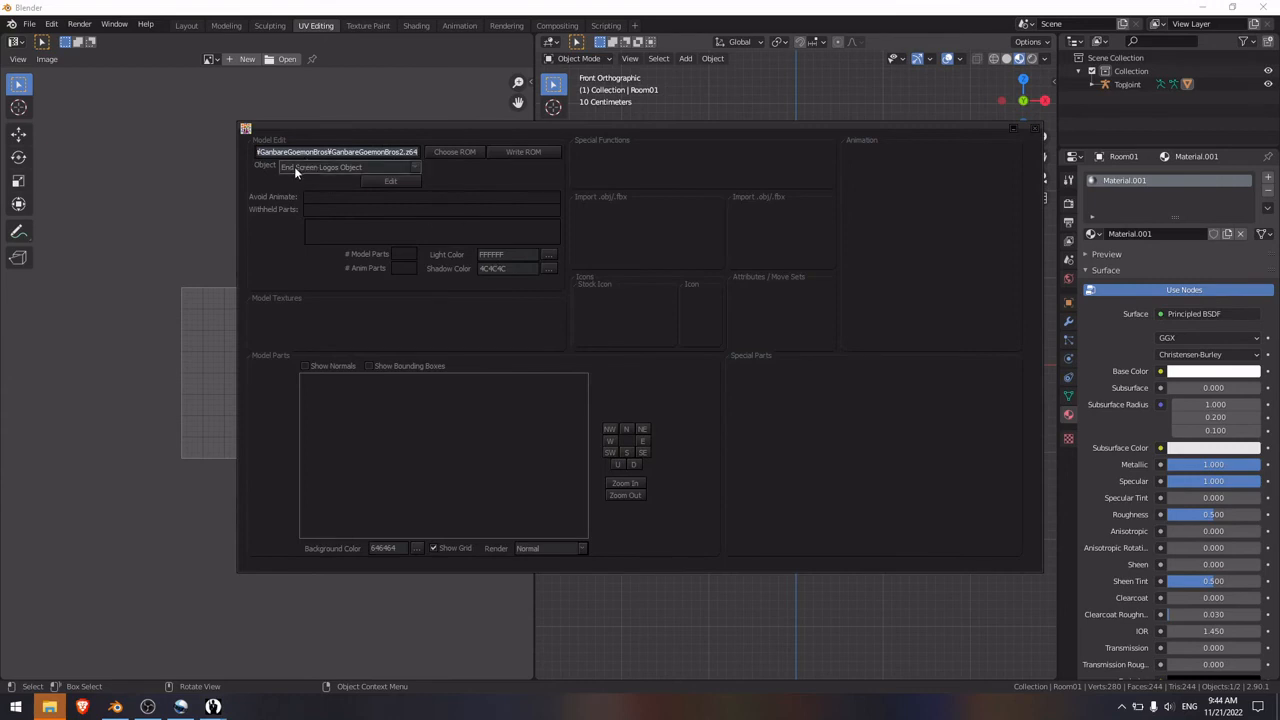
{"action": "left_click", "coordinate": [392, 181]}
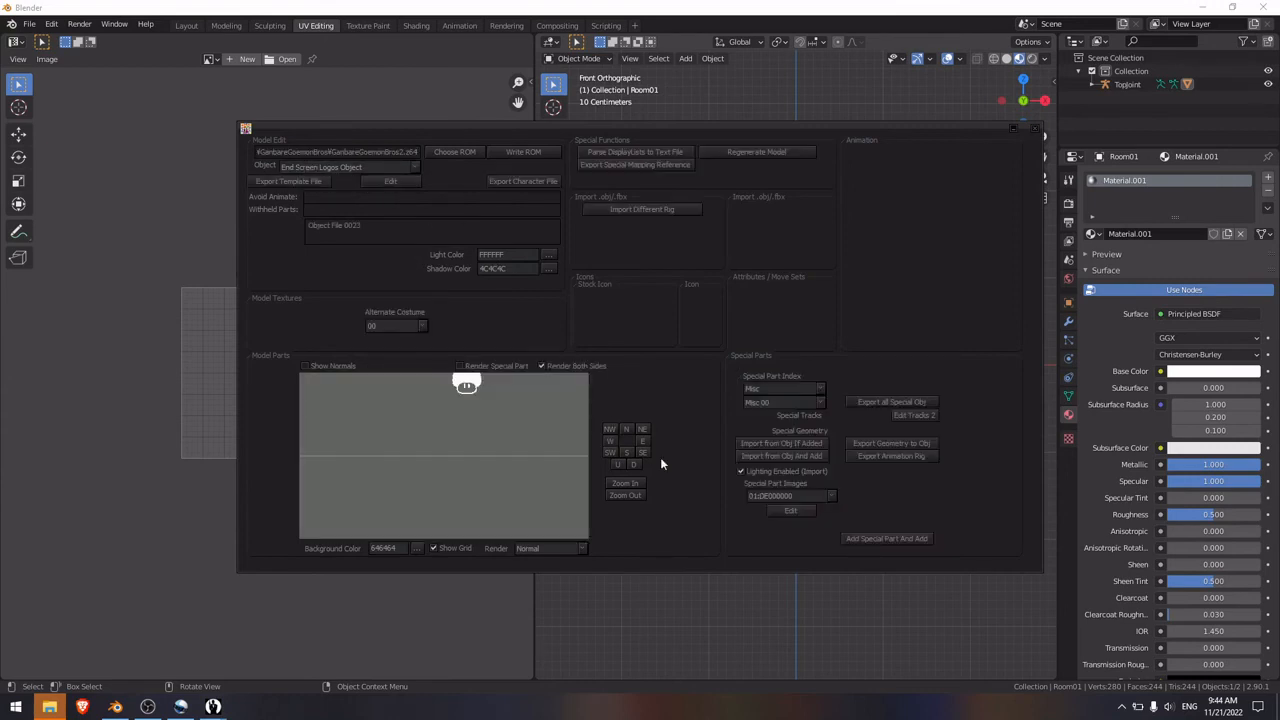
Step: Select the special part Misc 0B and choose SSBMod_19-11-22.z64 as the ROM
{"action": "left_click", "coordinate": [823, 398]}
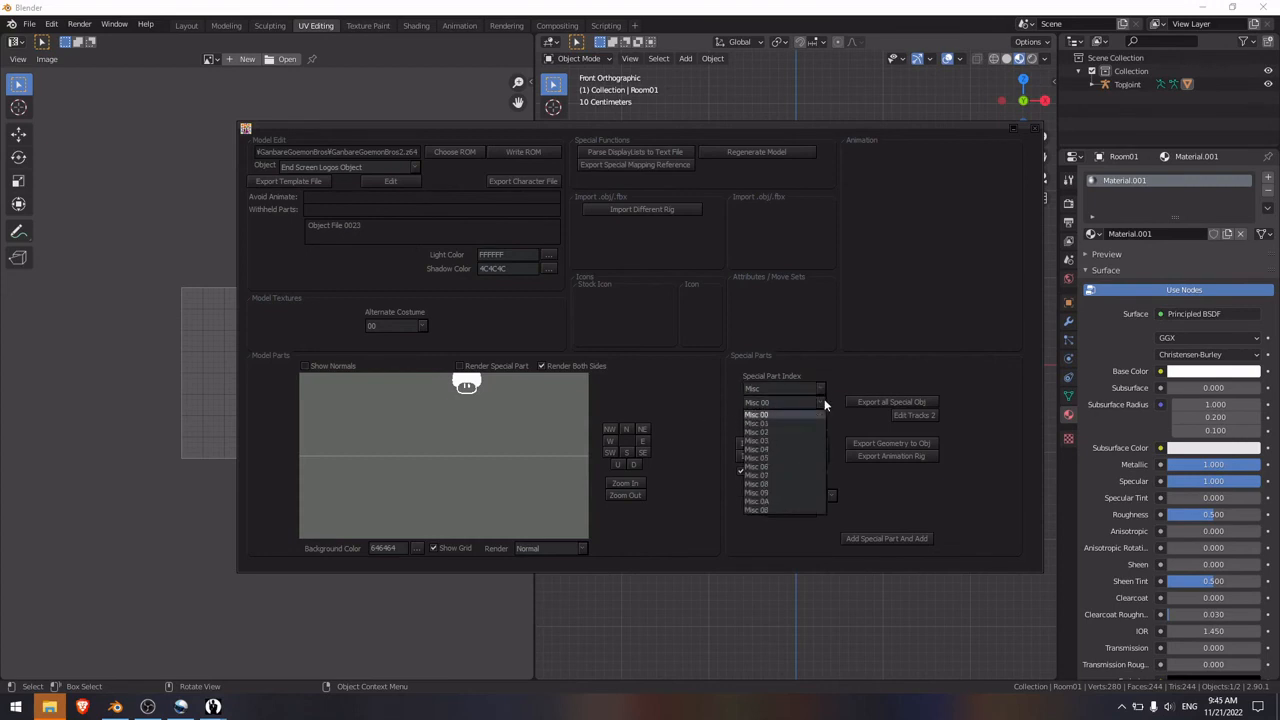
{"action": "left_click", "coordinate": [770, 507]}
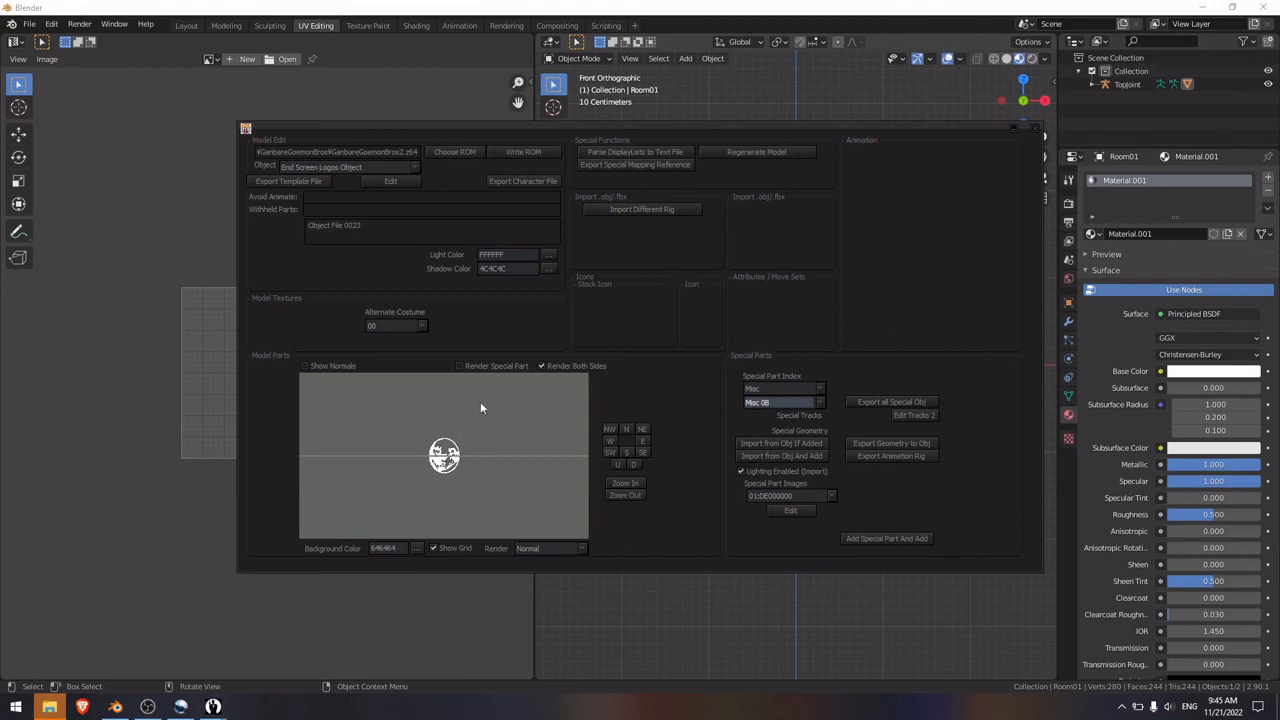
{"action": "left_click", "coordinate": [455, 153]}
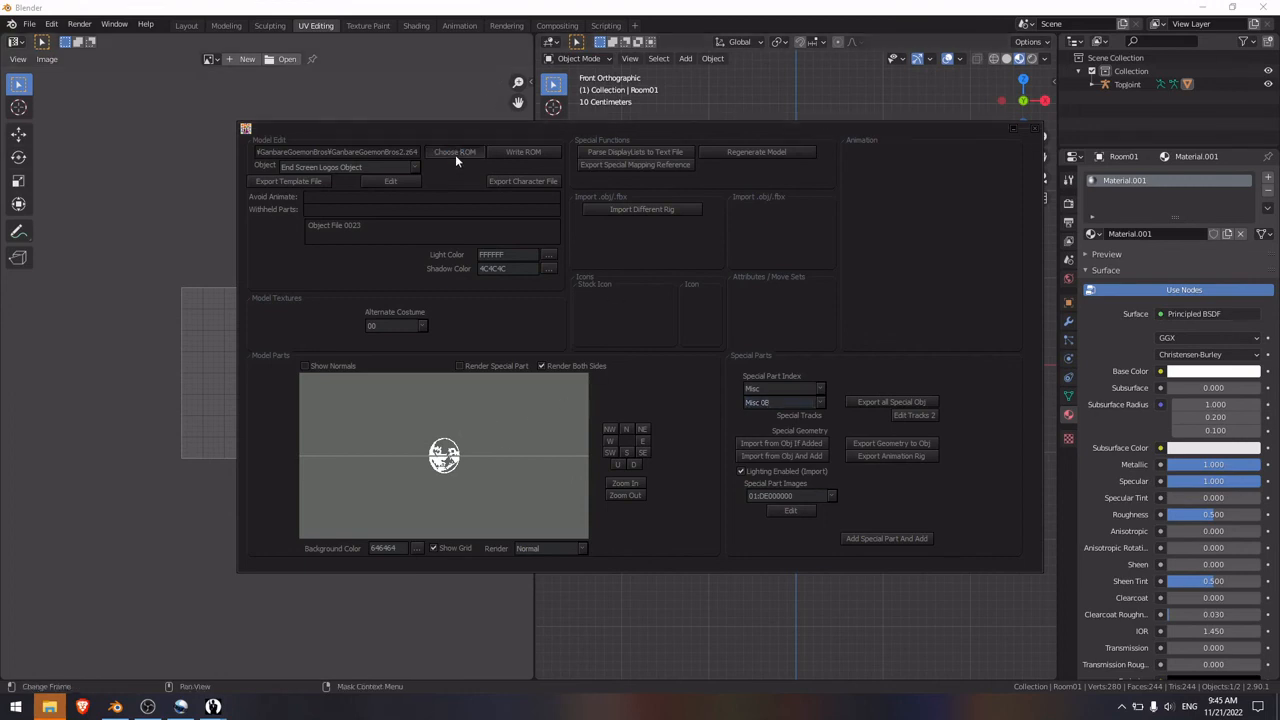
{"action": "double_click", "coordinate": [754, 374]}
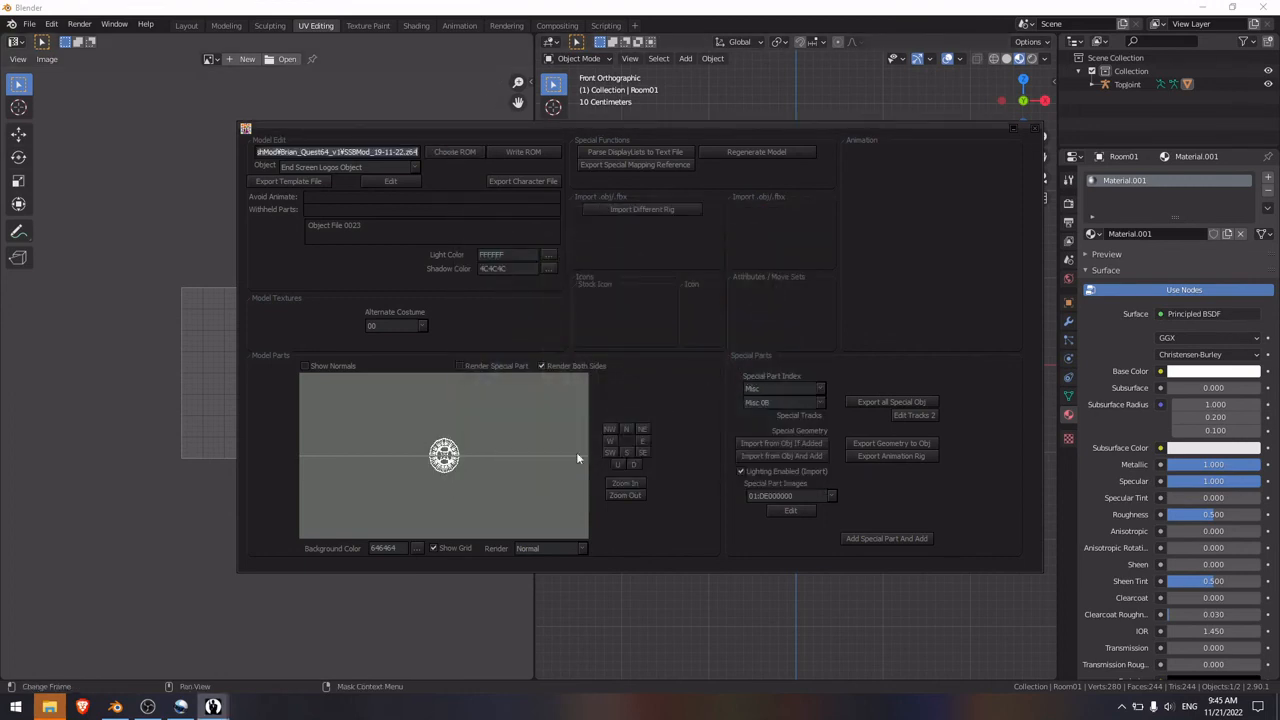
Step: Import and add FranchiseLogoout2.fbx from the assets folder as the special part's geometry, skipping the modification listing file
{"action": "left_click", "coordinate": [803, 455]}
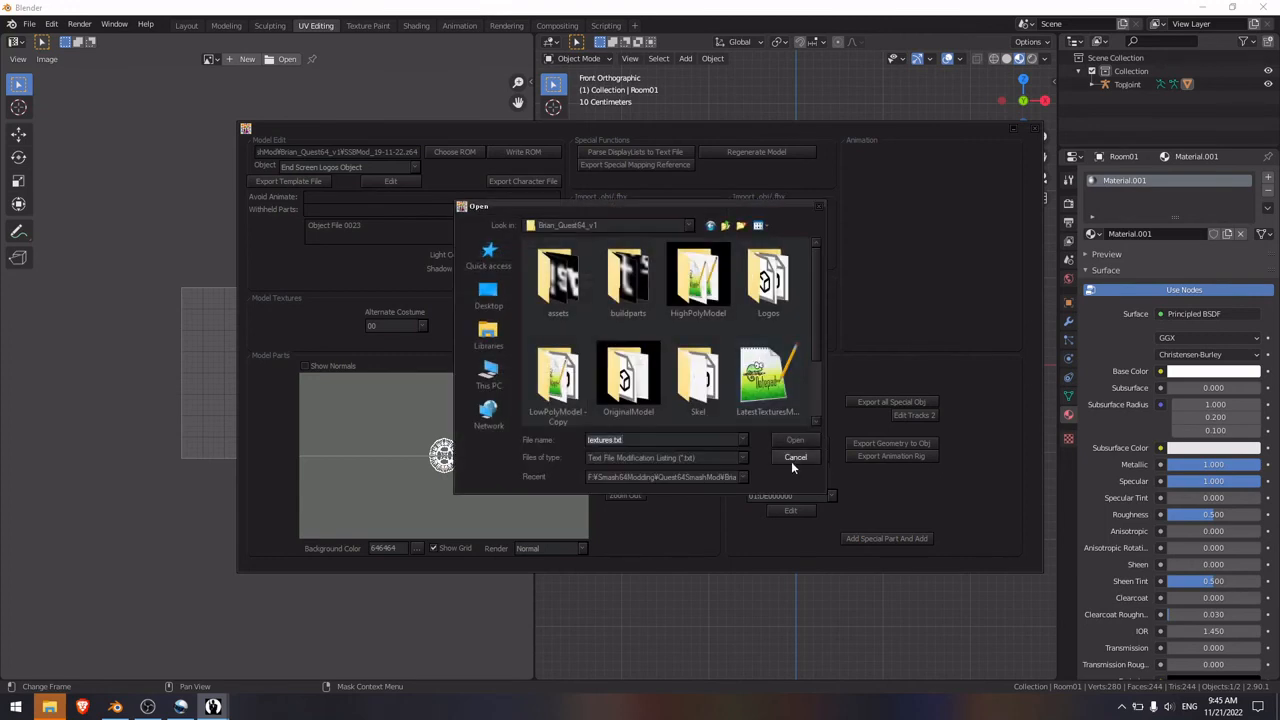
{"action": "left_click", "coordinate": [791, 458]}
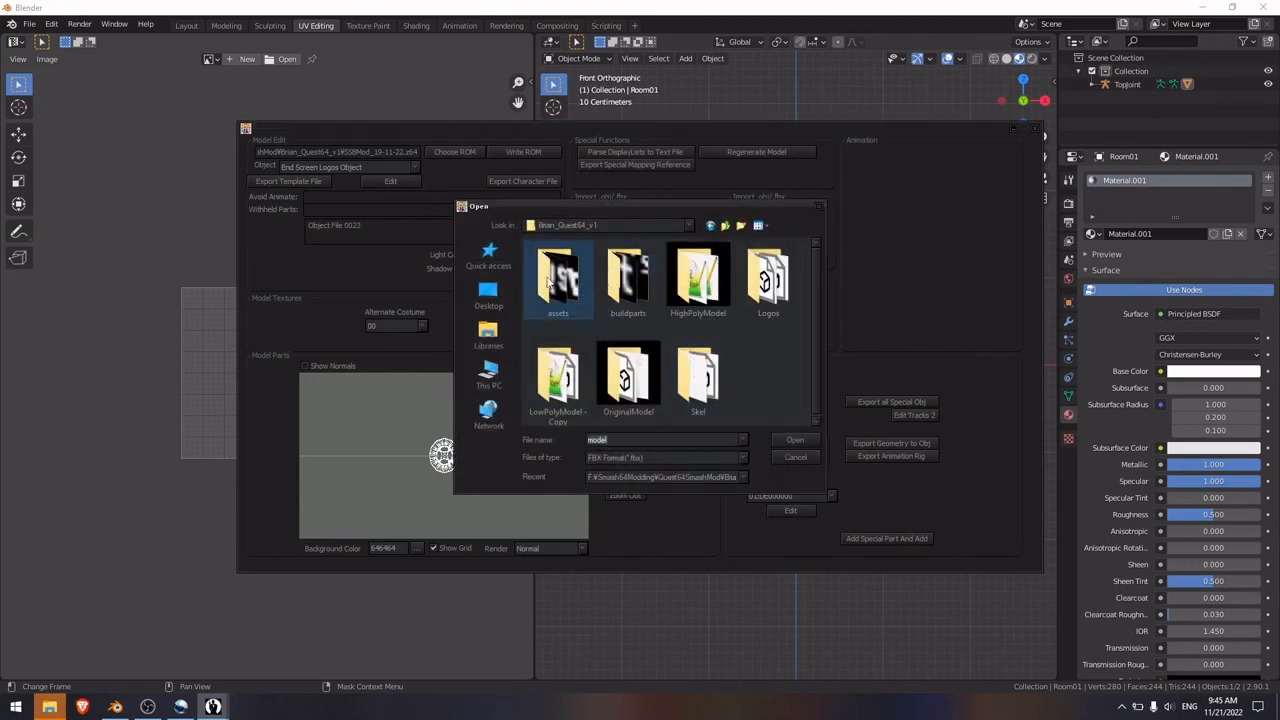
{"action": "double_click", "coordinate": [557, 278]}
{"action": "double_click", "coordinate": [630, 278]}
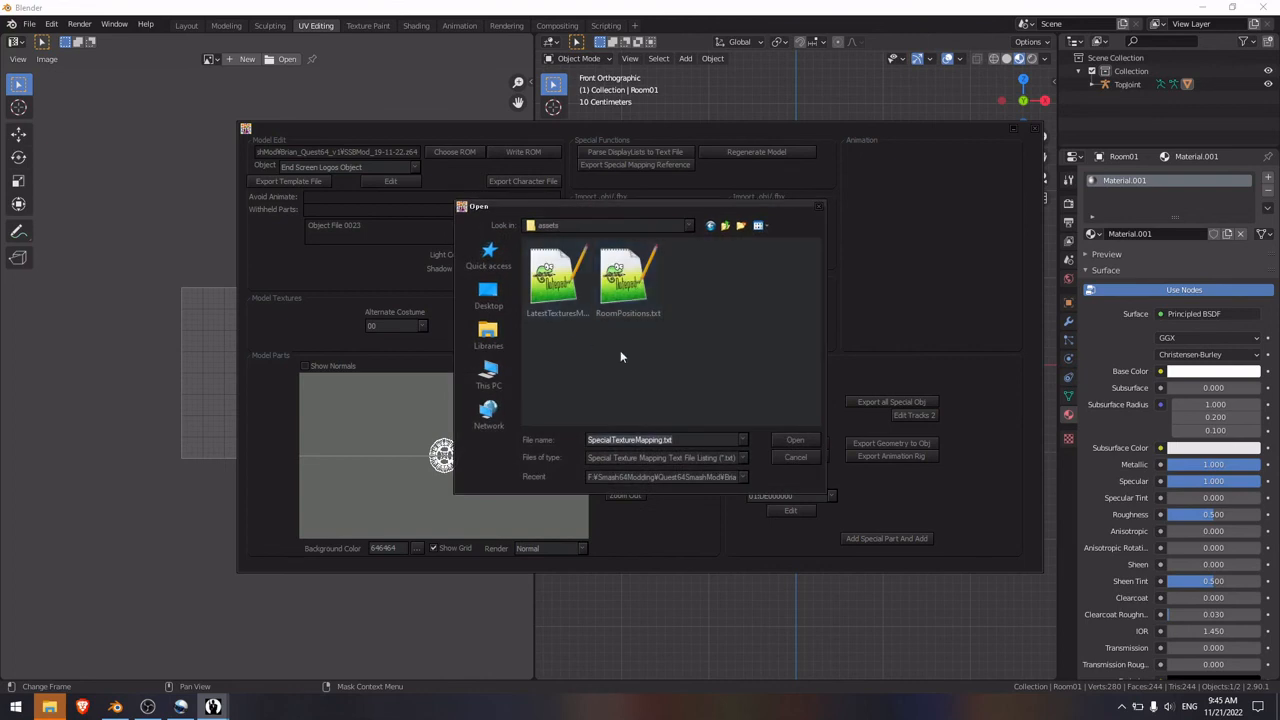
Step: Supply the special texture mapping file from the Brian_Quest64_v1 folder and have the imported model's normals recalculated
{"action": "left_click", "coordinate": [725, 225]}
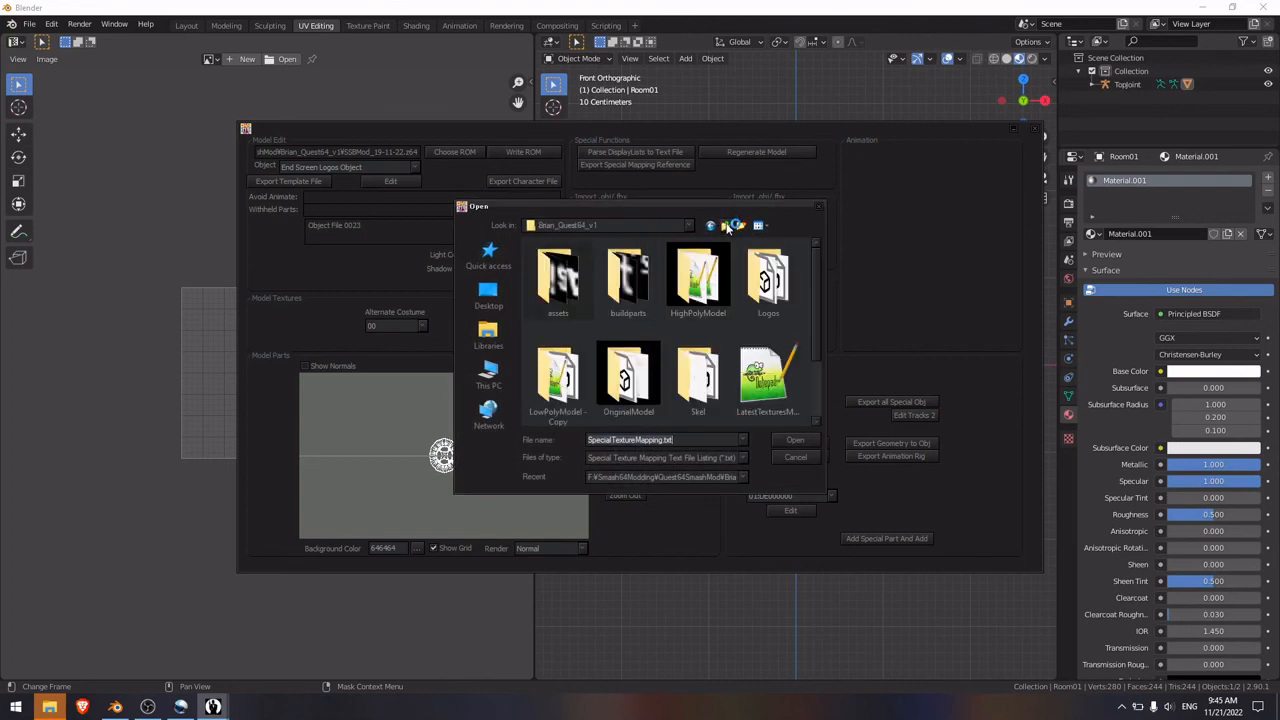
{"action": "scroll", "coordinate": [678, 333], "scroll_direction": "down", "scroll_amount": 1}
{"action": "double_click", "coordinate": [678, 333]}
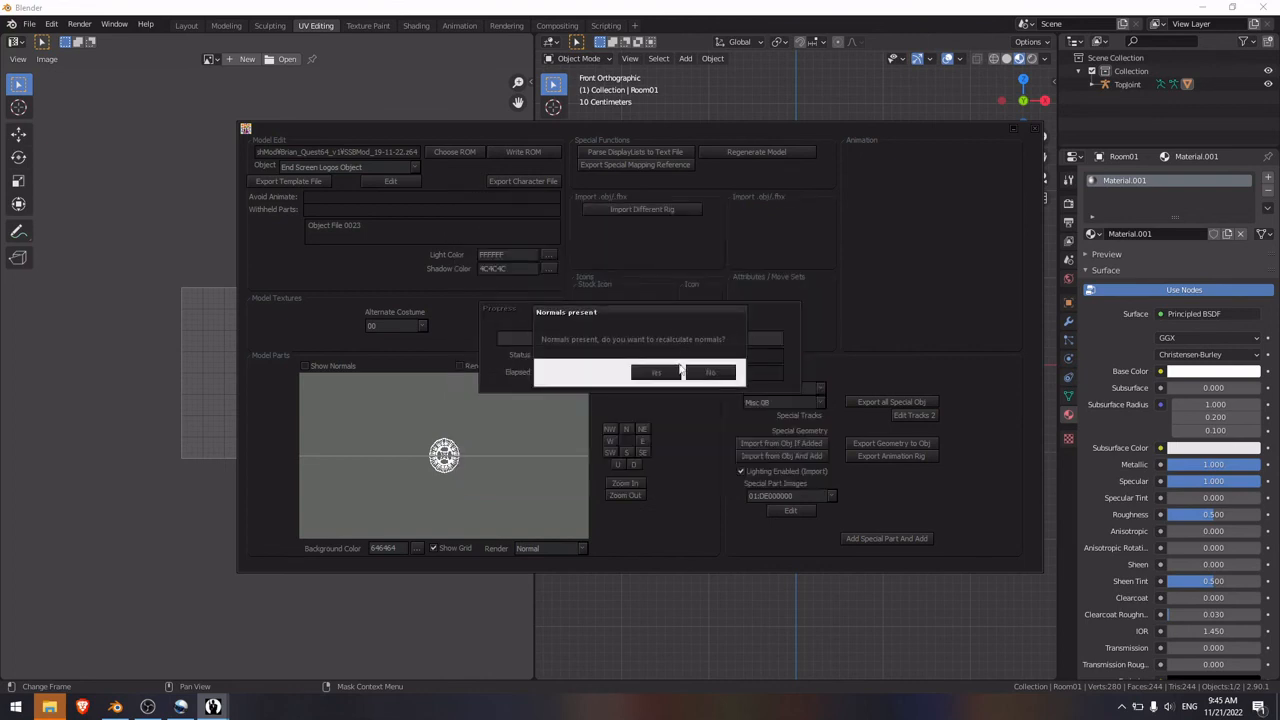
{"action": "left_click", "coordinate": [664, 373]}
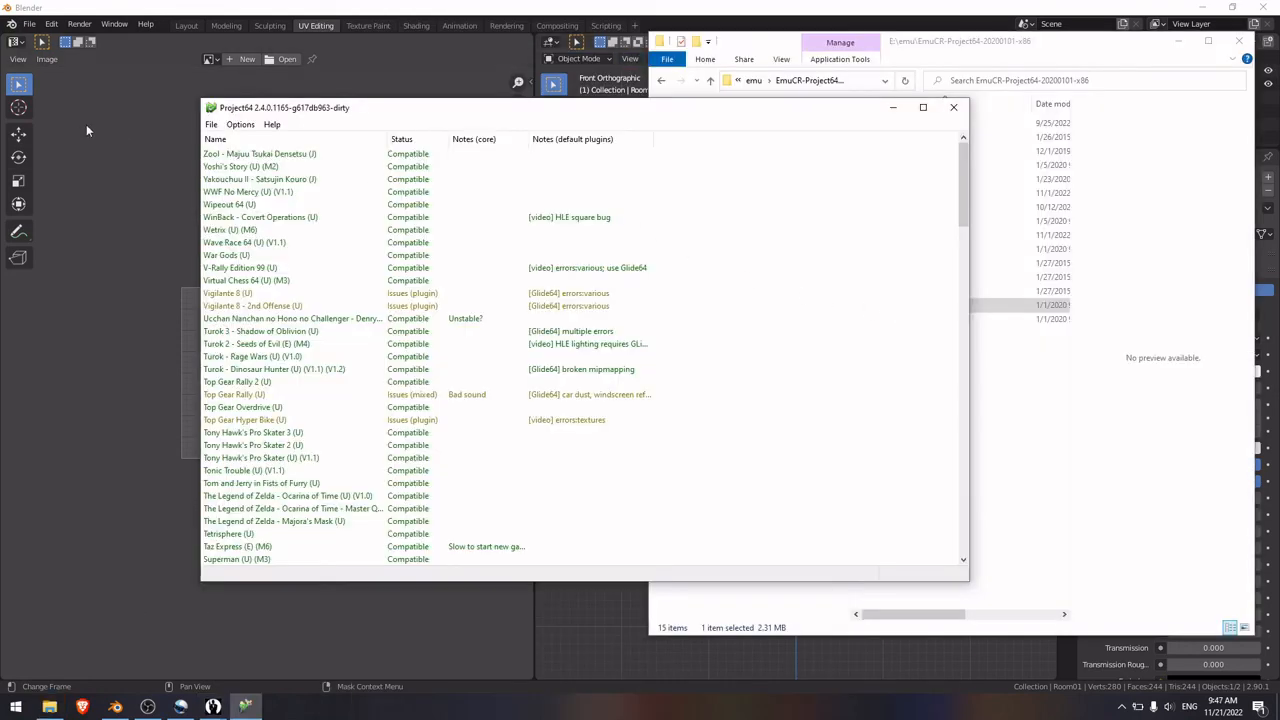
Step: Run the recently used ROM SSBMod_19-11-22.z64 in the Project64 emulator
{"action": "left_click", "coordinate": [211, 124]}
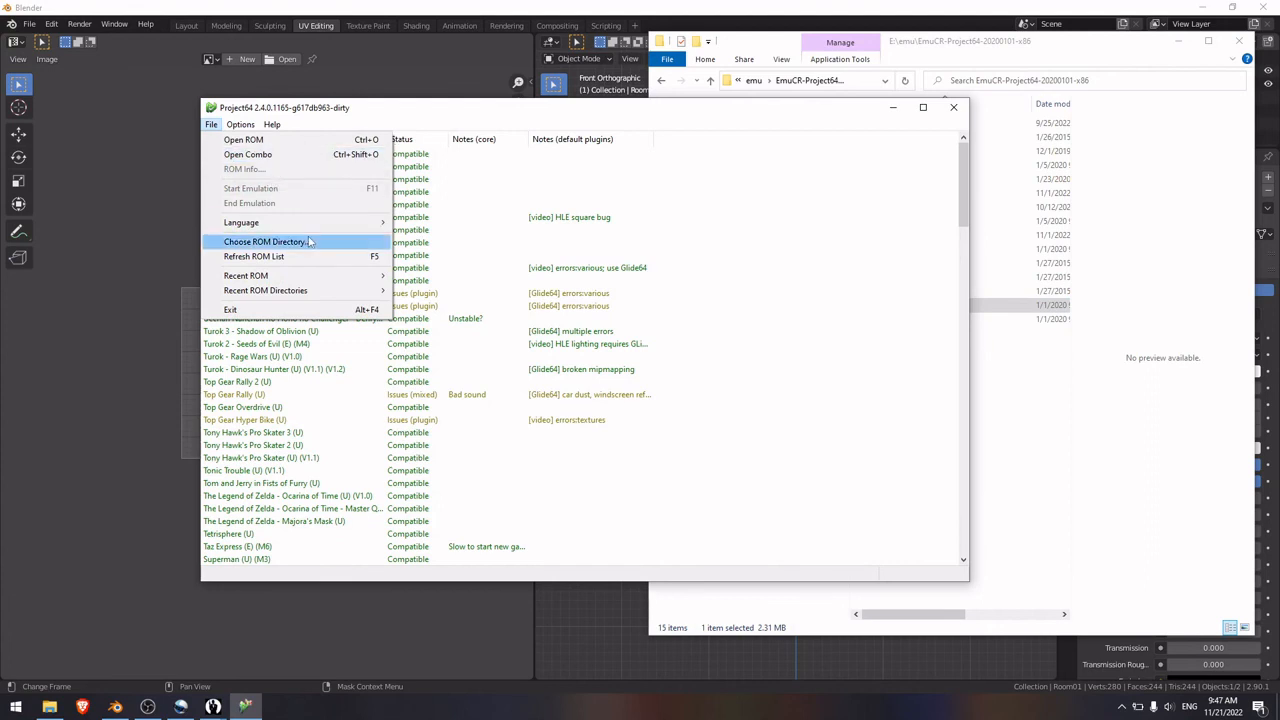
{"action": "mouse_move", "coordinate": [345, 277]}
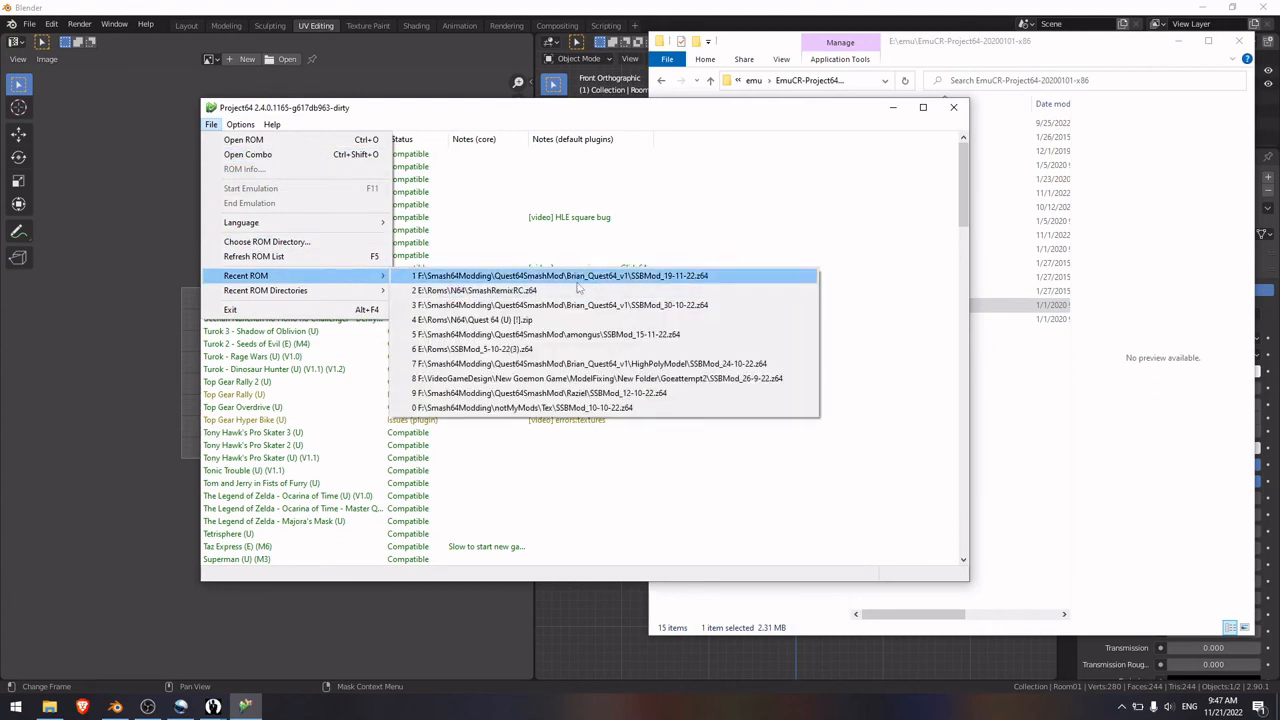
{"action": "left_click", "coordinate": [633, 279]}
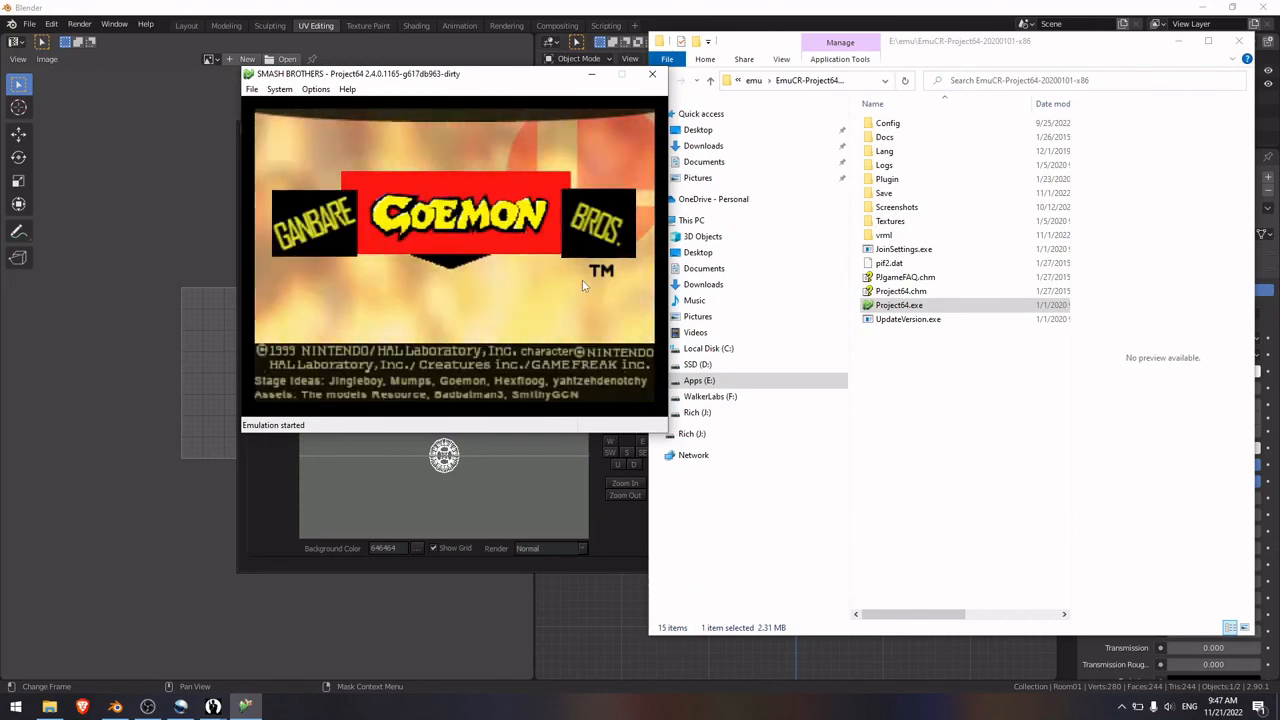
Step: Check the Quest 64 character's entry in the Characters section of Data mode and return to Mode Select
{"action": "key", "text": "Return"}
{"action": "key", "text": "Down"}
{"action": "key", "text": "Down"}
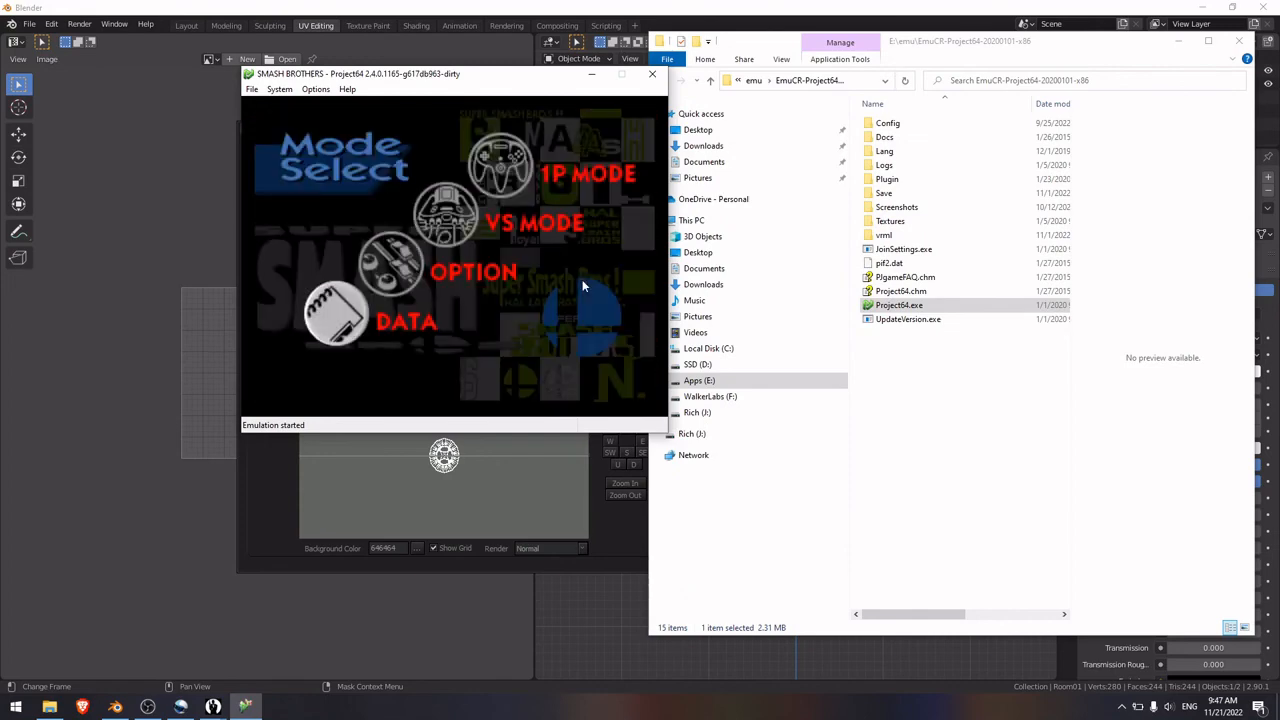
{"action": "key", "text": "Return"}
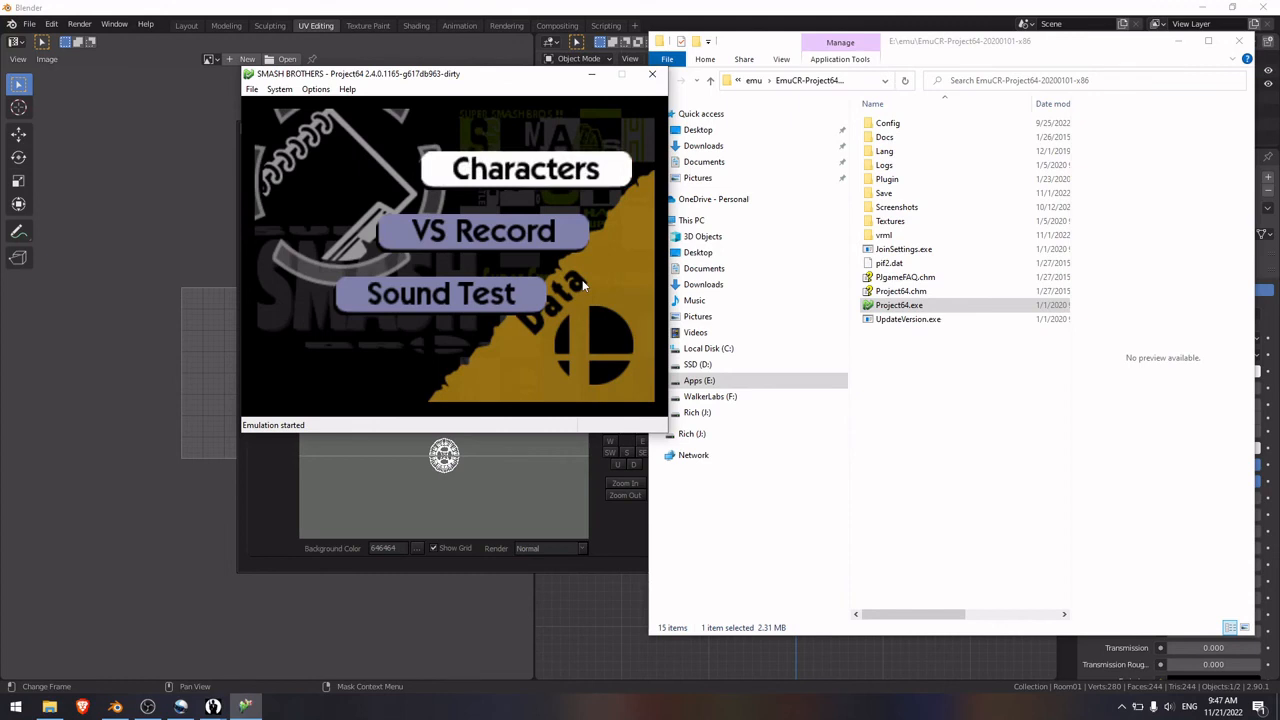
{"action": "key", "text": "Return"}
{"action": "key", "text": "Right"}
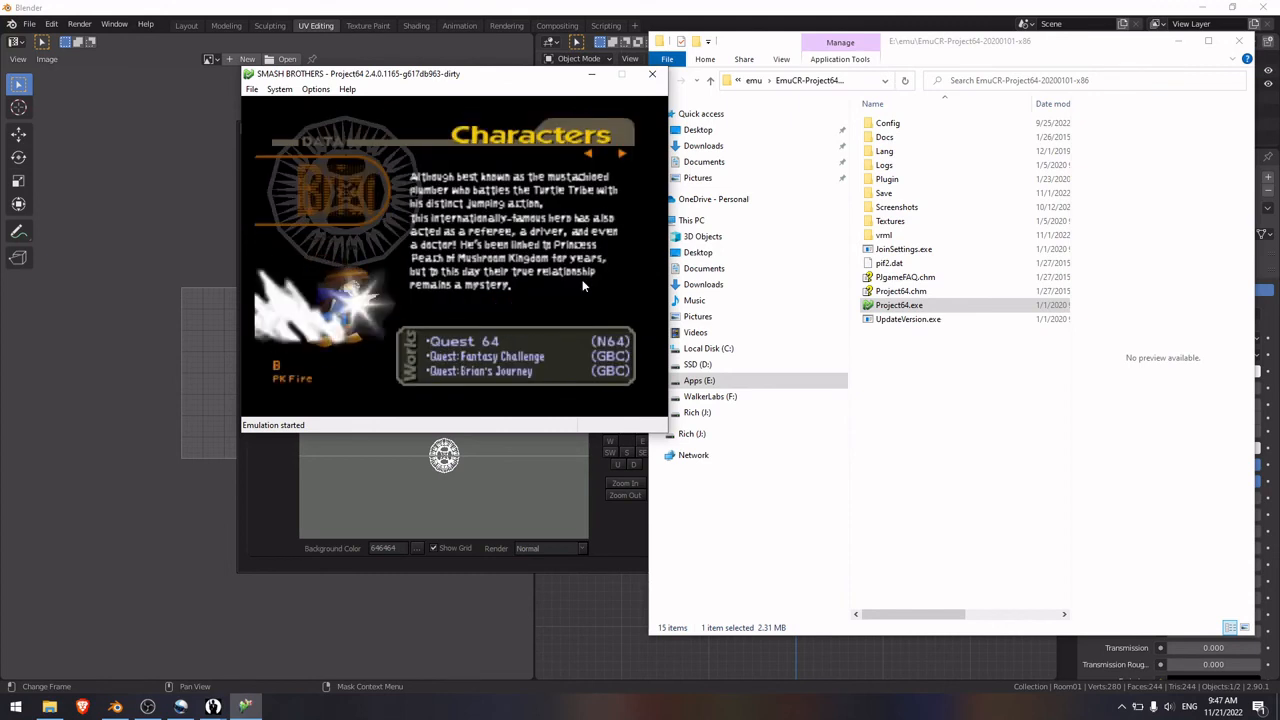
{"action": "key", "text": "Escape"}
{"action": "key", "text": "Escape"}
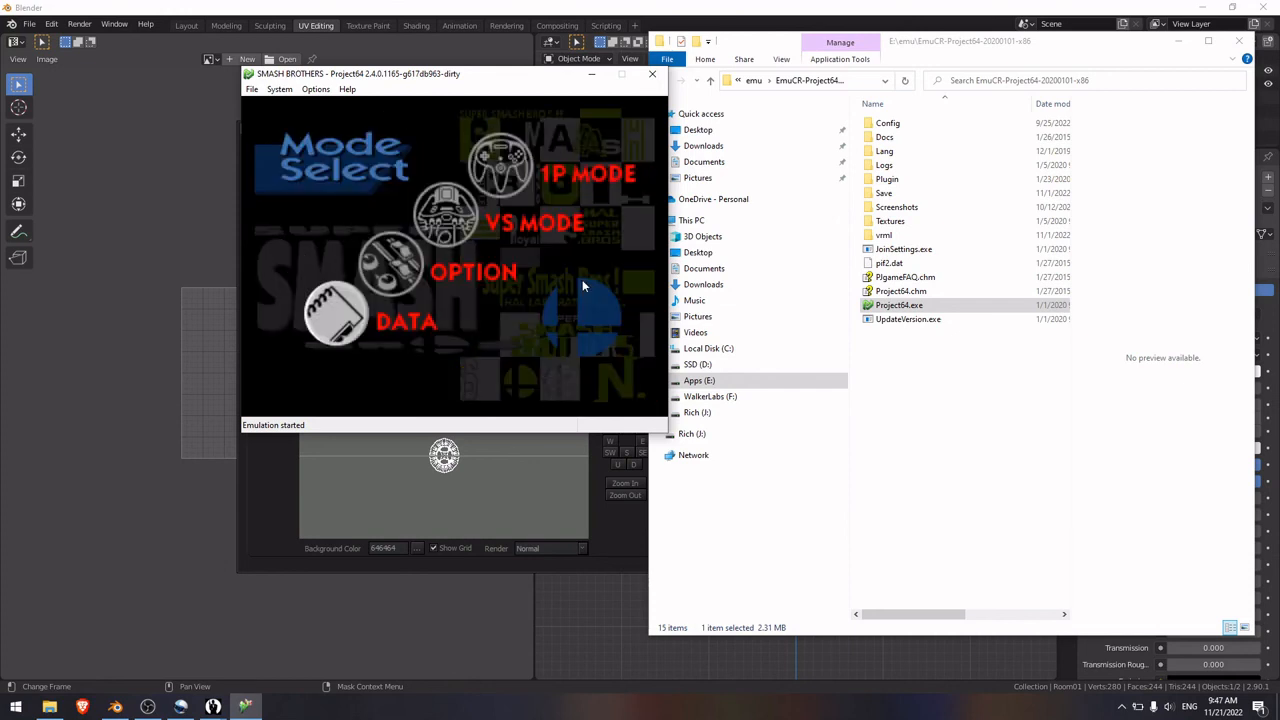
Step: Enter VS Mode, set the rule to Stock with 1 stock, and go to character selection
{"action": "key", "text": "Up"}
{"action": "key", "text": "Up"}
{"action": "key", "text": "Return"}
{"action": "key", "text": "Down"}
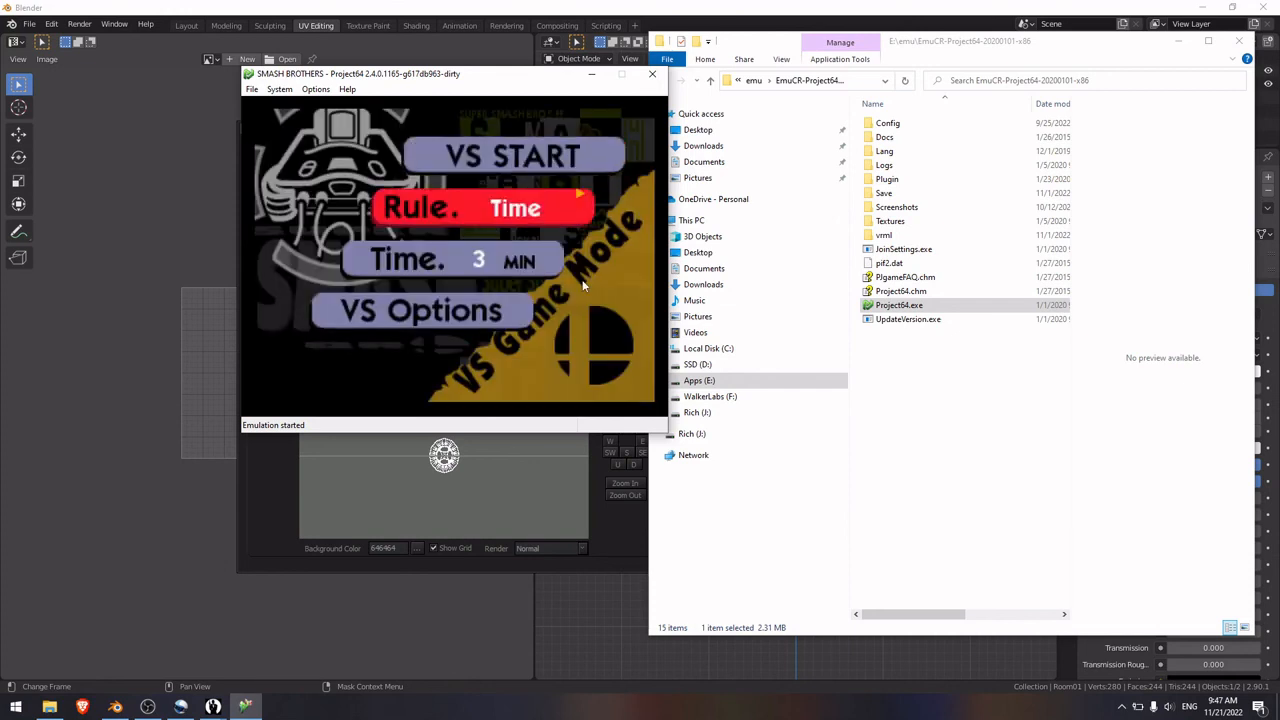
{"action": "key", "text": "Right"}
{"action": "key", "text": "Down"}
{"action": "key", "text": "Left"}
{"action": "key", "text": "Left"}
{"action": "key", "text": "Up"}
{"action": "key", "text": "Up"}
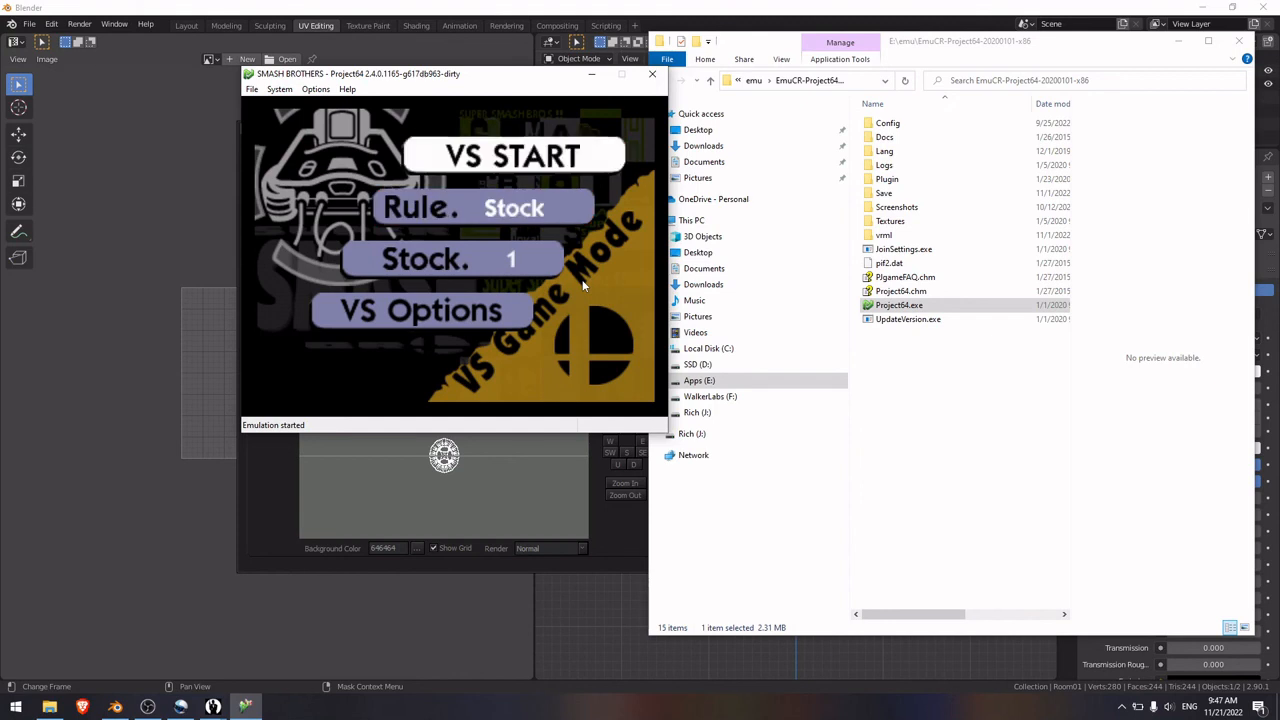
{"action": "key", "text": "Return"}
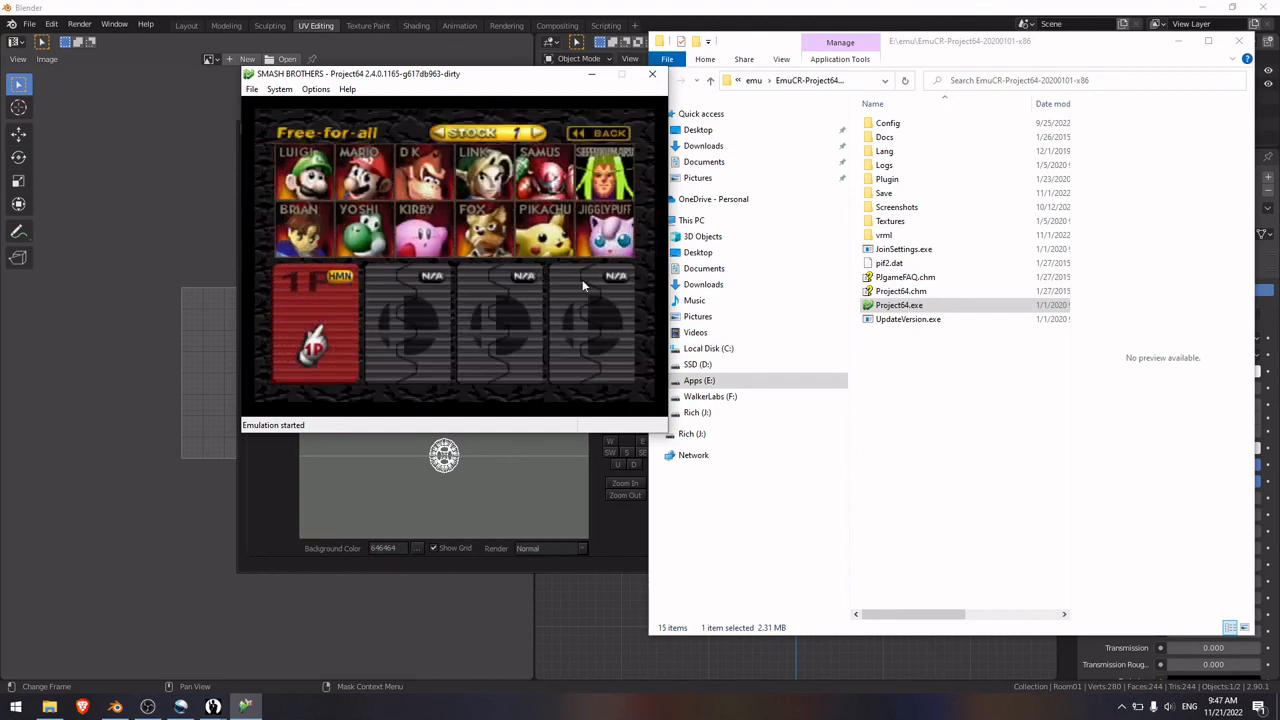
Step: Choose Brian for both player 1 and a computer opponent and continue to stage selection
{"action": "key", "text": "Up"}
{"action": "key", "text": "x"}
{"action": "key", "text": "Right"}
{"action": "key", "text": "Down"}
{"action": "key", "text": "x"}
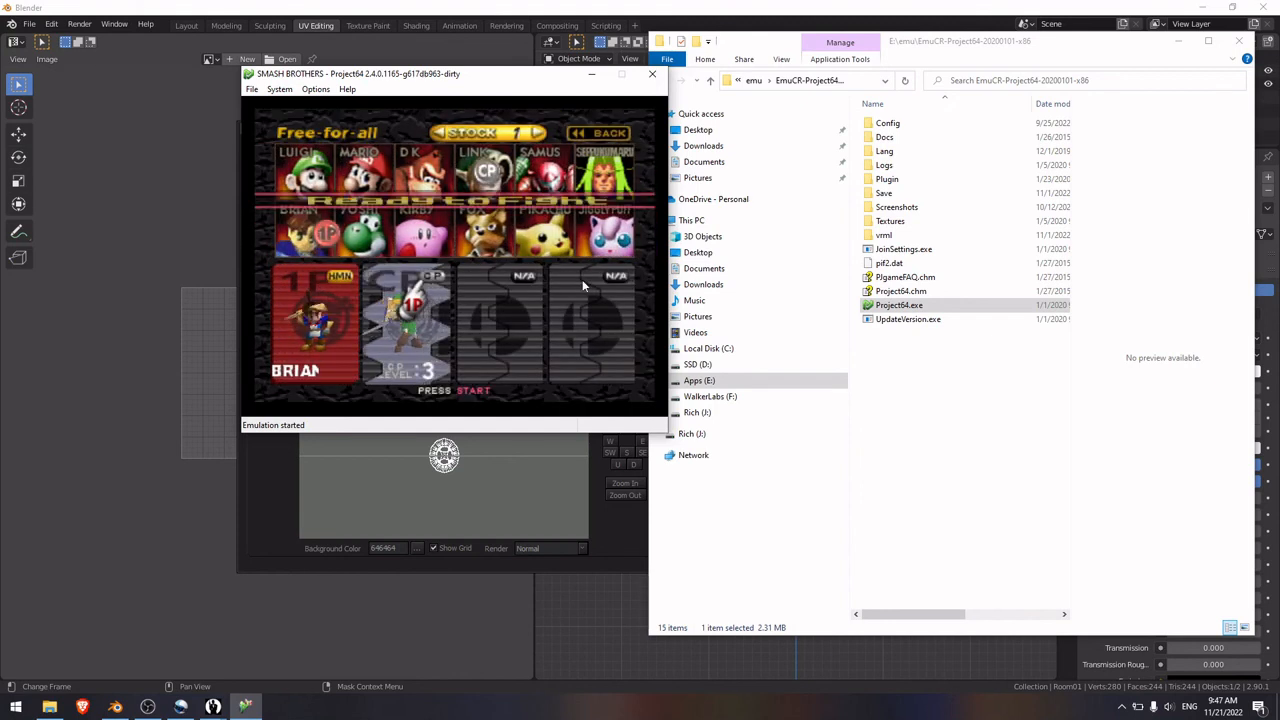
{"action": "key", "text": "Up"}
{"action": "key", "text": "Right"}
{"action": "key", "text": "x"}
{"action": "key", "text": "Left"}
{"action": "key", "text": "Down"}
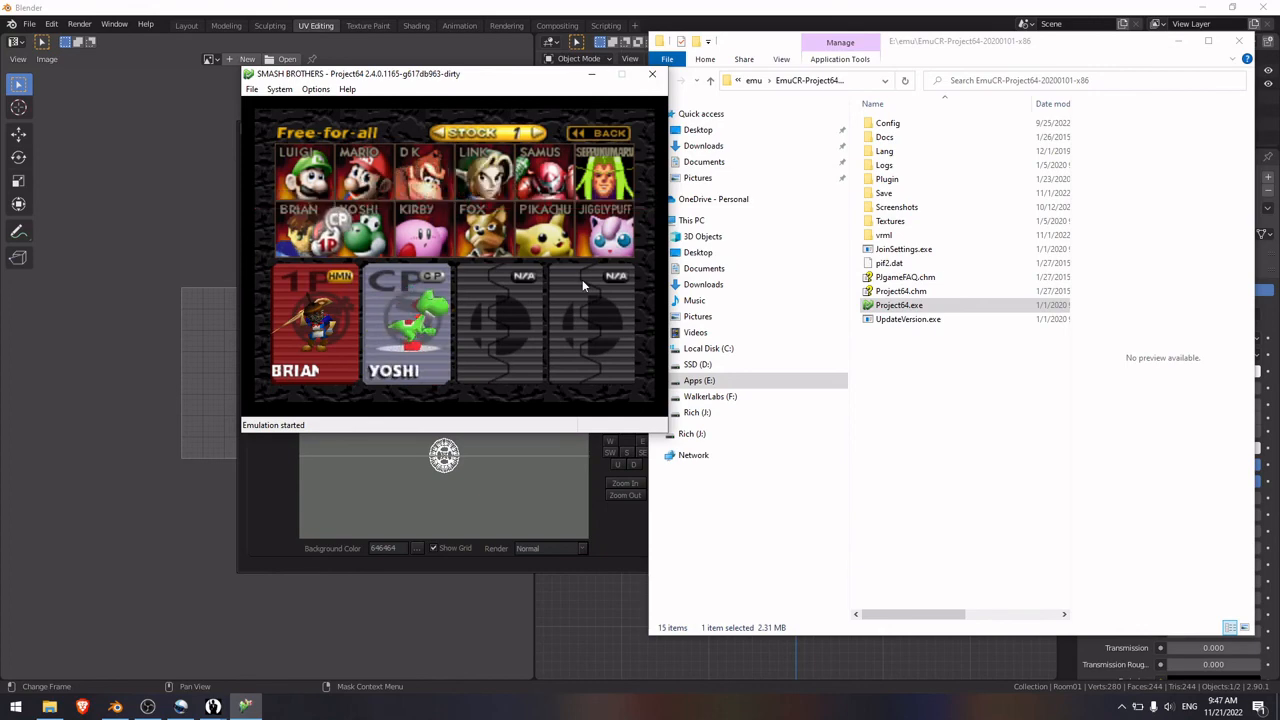
{"action": "key", "text": "x"}
{"action": "key", "text": "Return"}
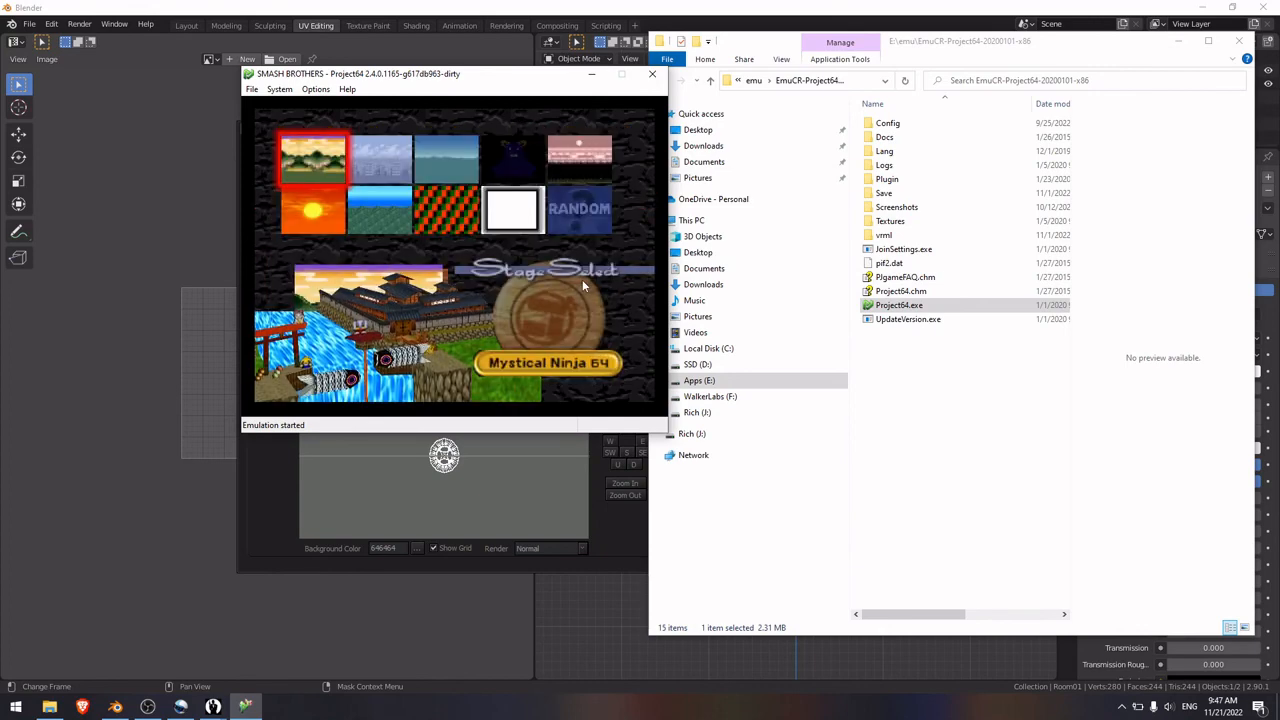
Step: Play the match on the stage below Mystical Ninja 64, view the logo on the results screen, and quit the emulator
{"action": "key", "text": "Down"}
{"action": "key", "text": "x"}
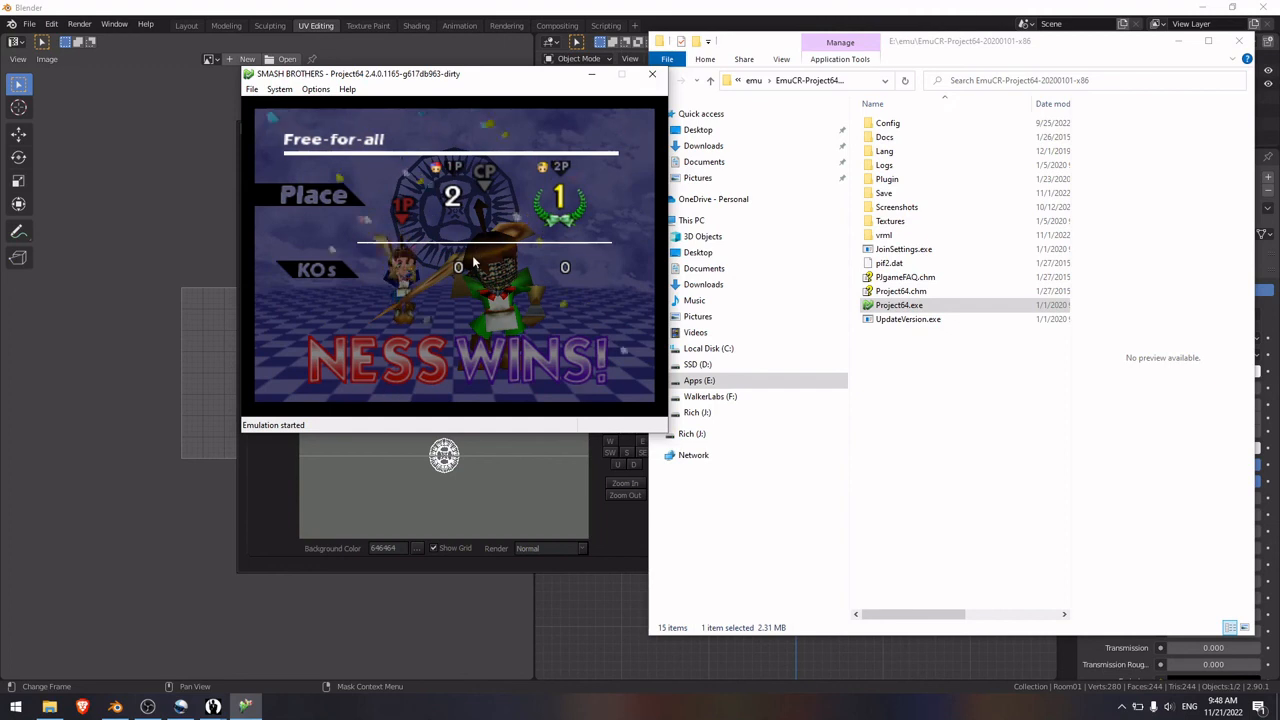
{"action": "key", "text": "alt+F4"}
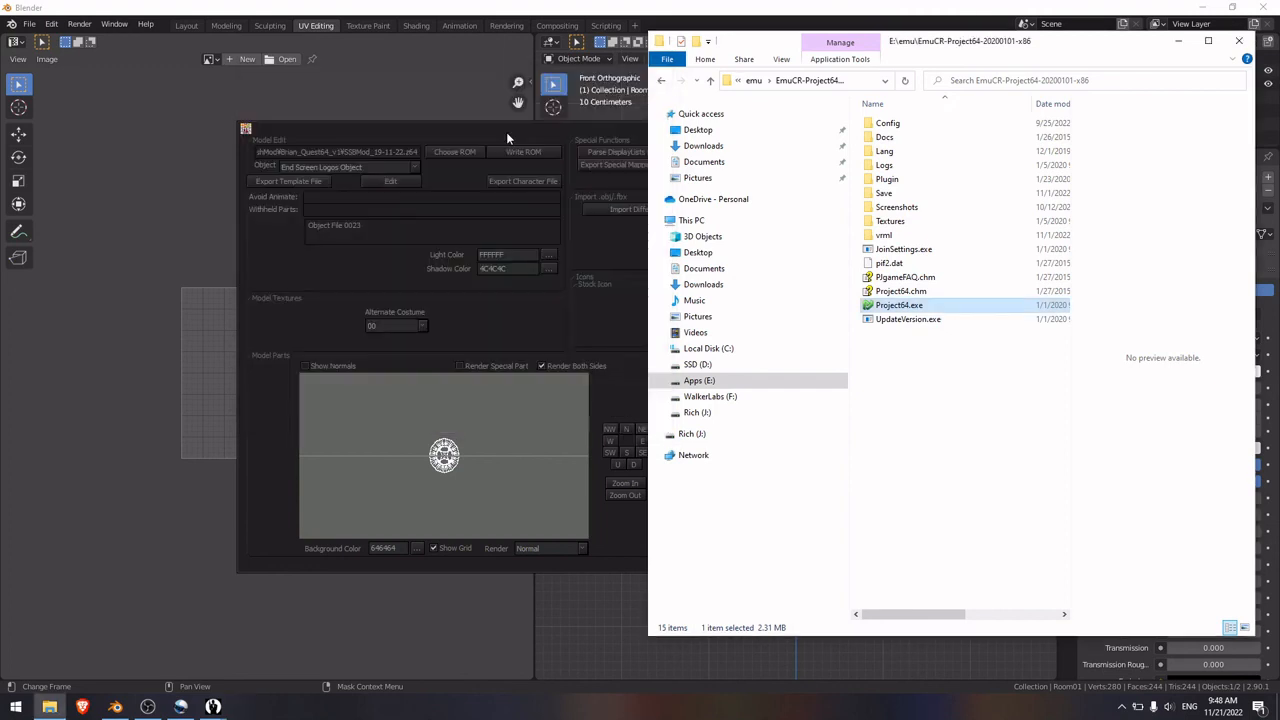